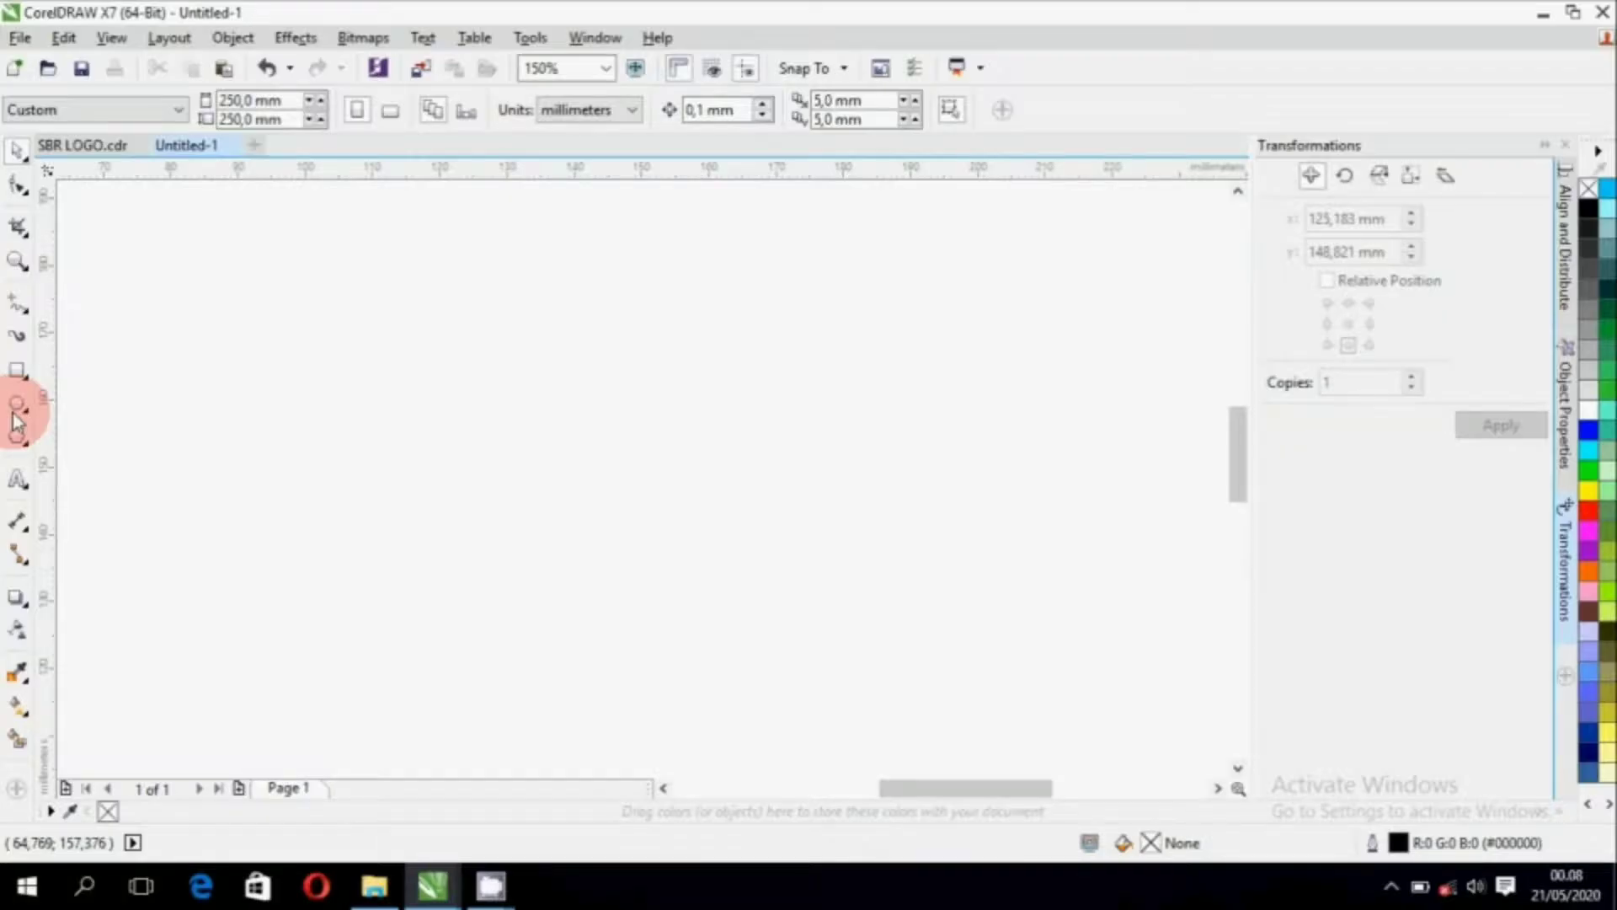
Draw a circle in the empty page area and set its width and height to 33 mm.
{"action": "left_click", "coordinate": [16, 411]}
{"action": "left_click_drag", "start_coordinate": [303, 363], "coordinate": [421, 535]}
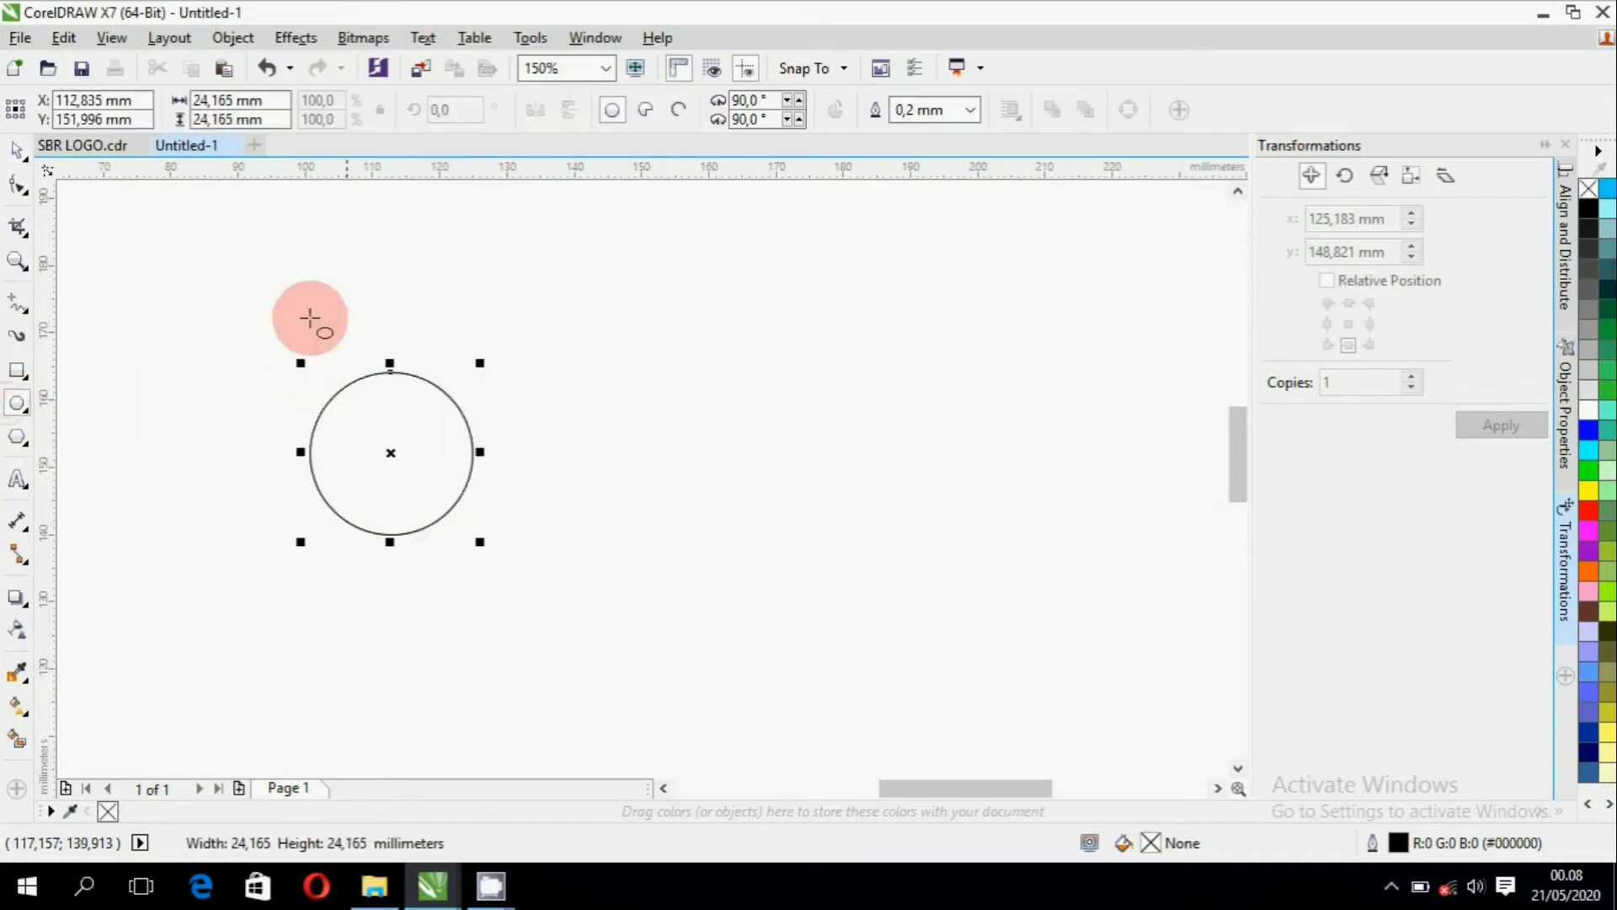
{"action": "left_click", "coordinate": [234, 101]}
{"action": "double_click", "coordinate": [266, 101]}
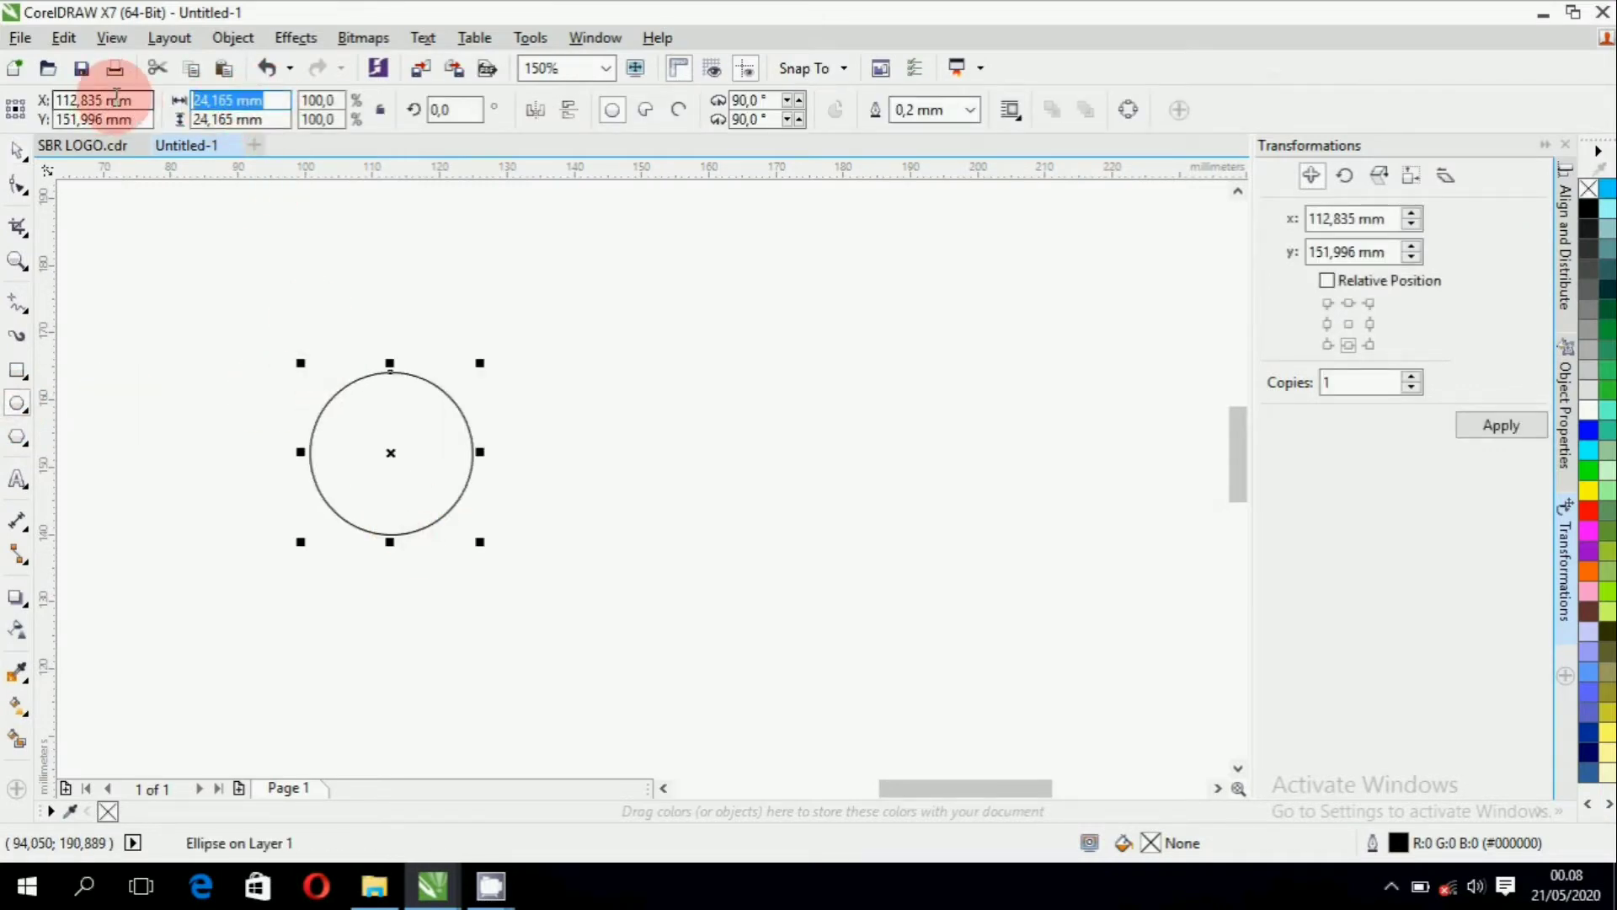
{"action": "key", "text": "Return"}
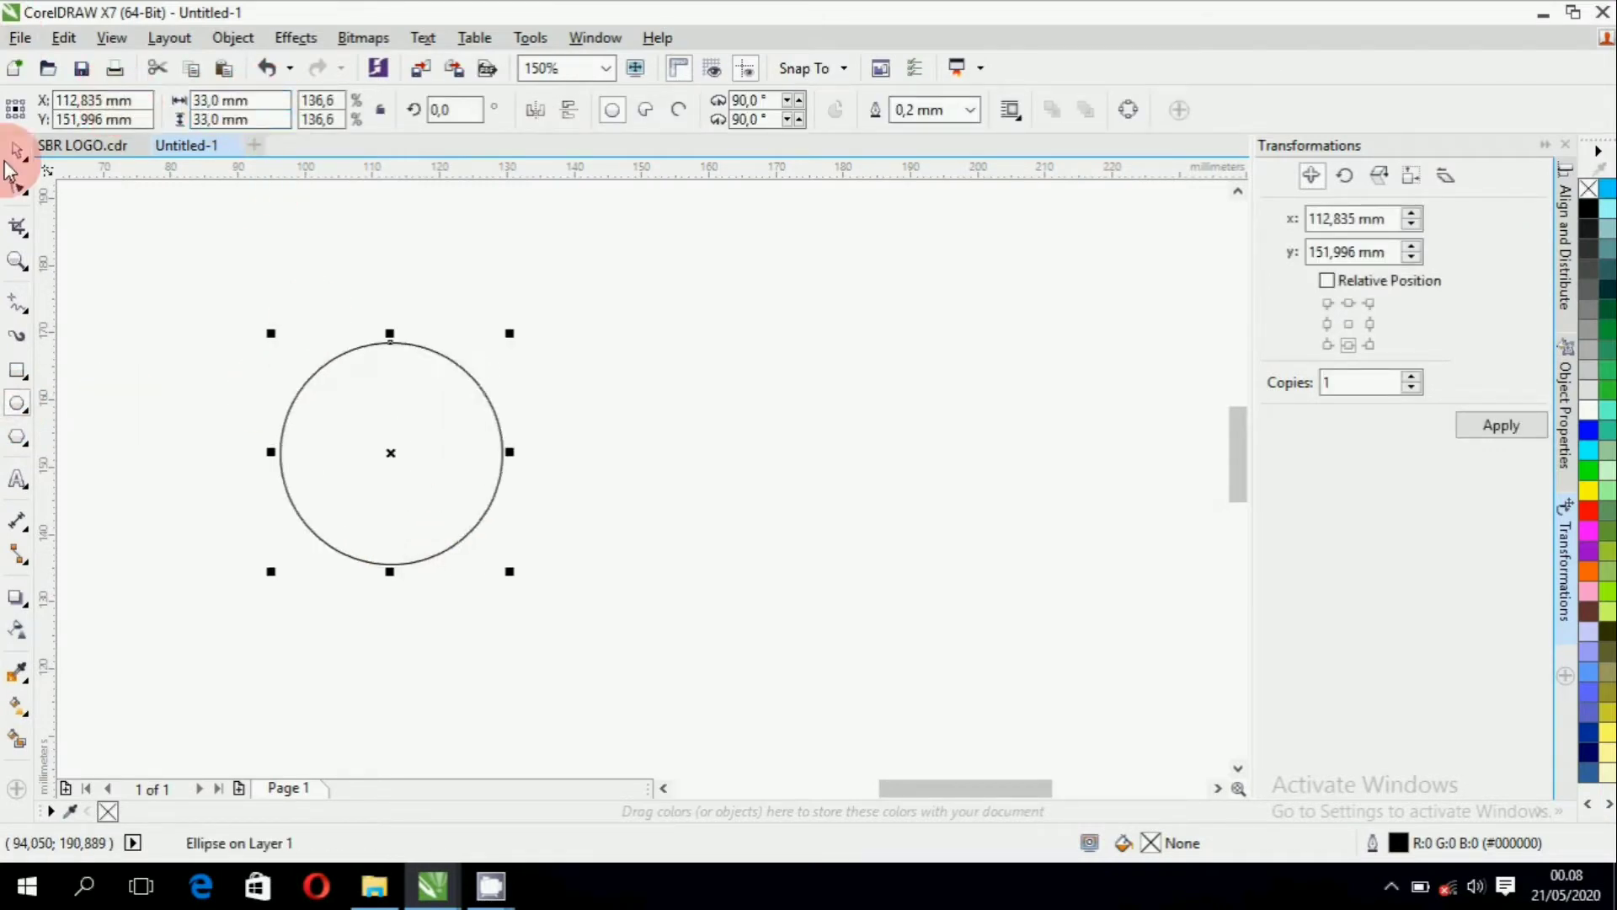
Make a smaller concentric copy of the 33 mm circle and set its width and height to 11 mm.
{"action": "left_click", "coordinate": [505, 342]}
{"action": "left_click_drag", "start_coordinate": [516, 330], "coordinate": [476, 367]}
{"action": "right_click", "coordinate": [477, 366]}
{"action": "double_click", "coordinate": [253, 101]}
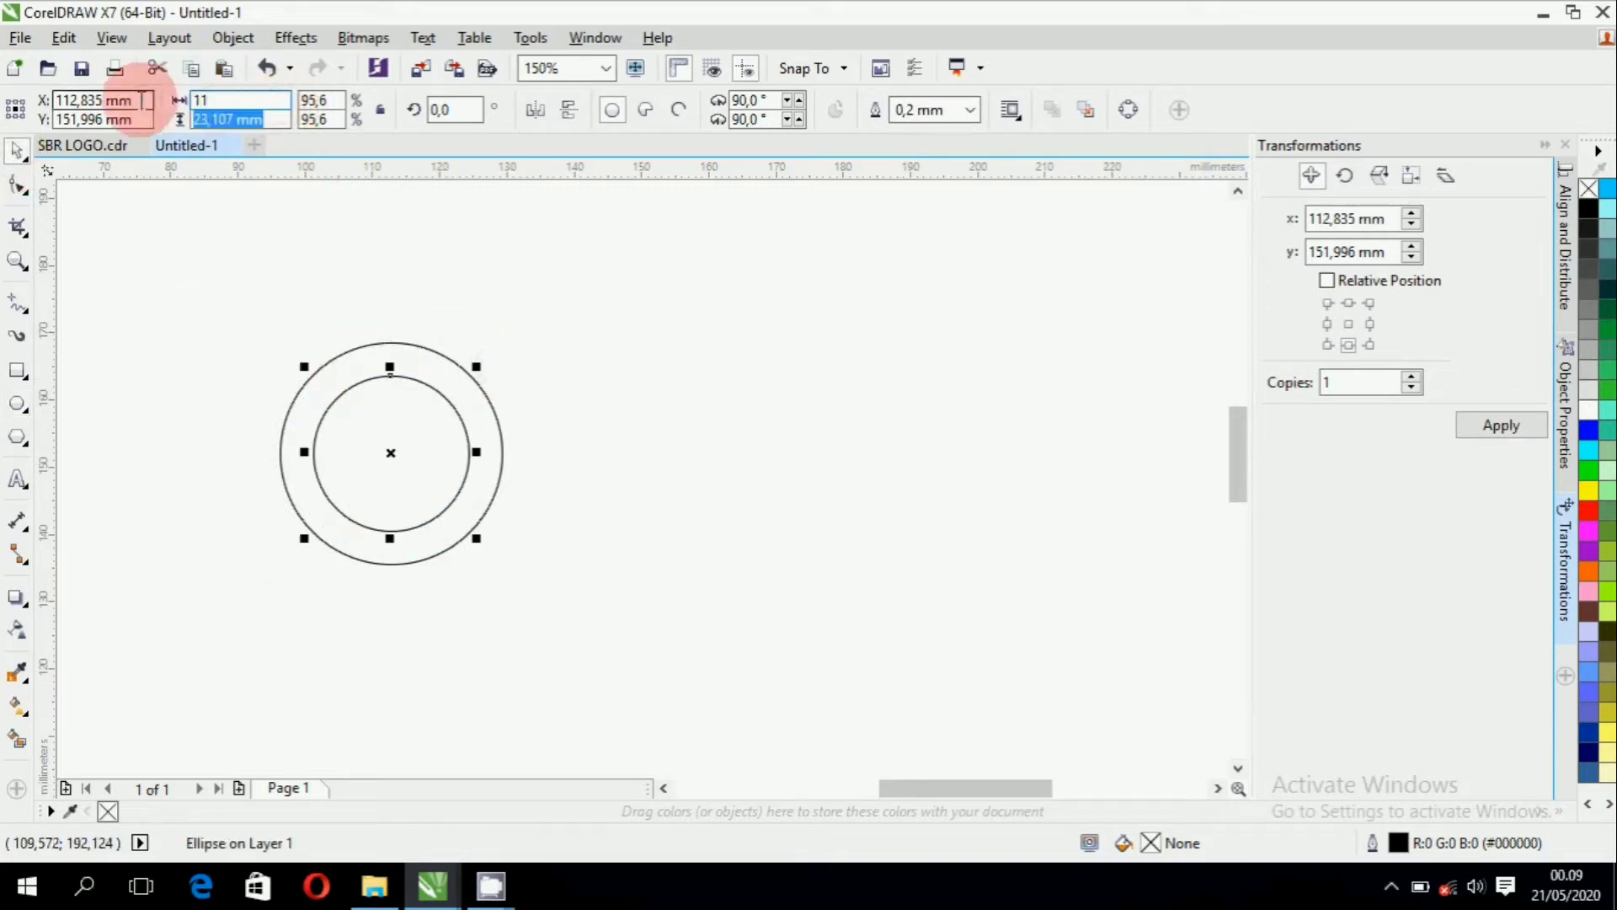
{"action": "key", "text": "Return"}
Duplicate both concentric circles sideways so the copied large circle touches the original's right edge.
{"action": "left_click", "coordinate": [461, 413], "text": "shift"}
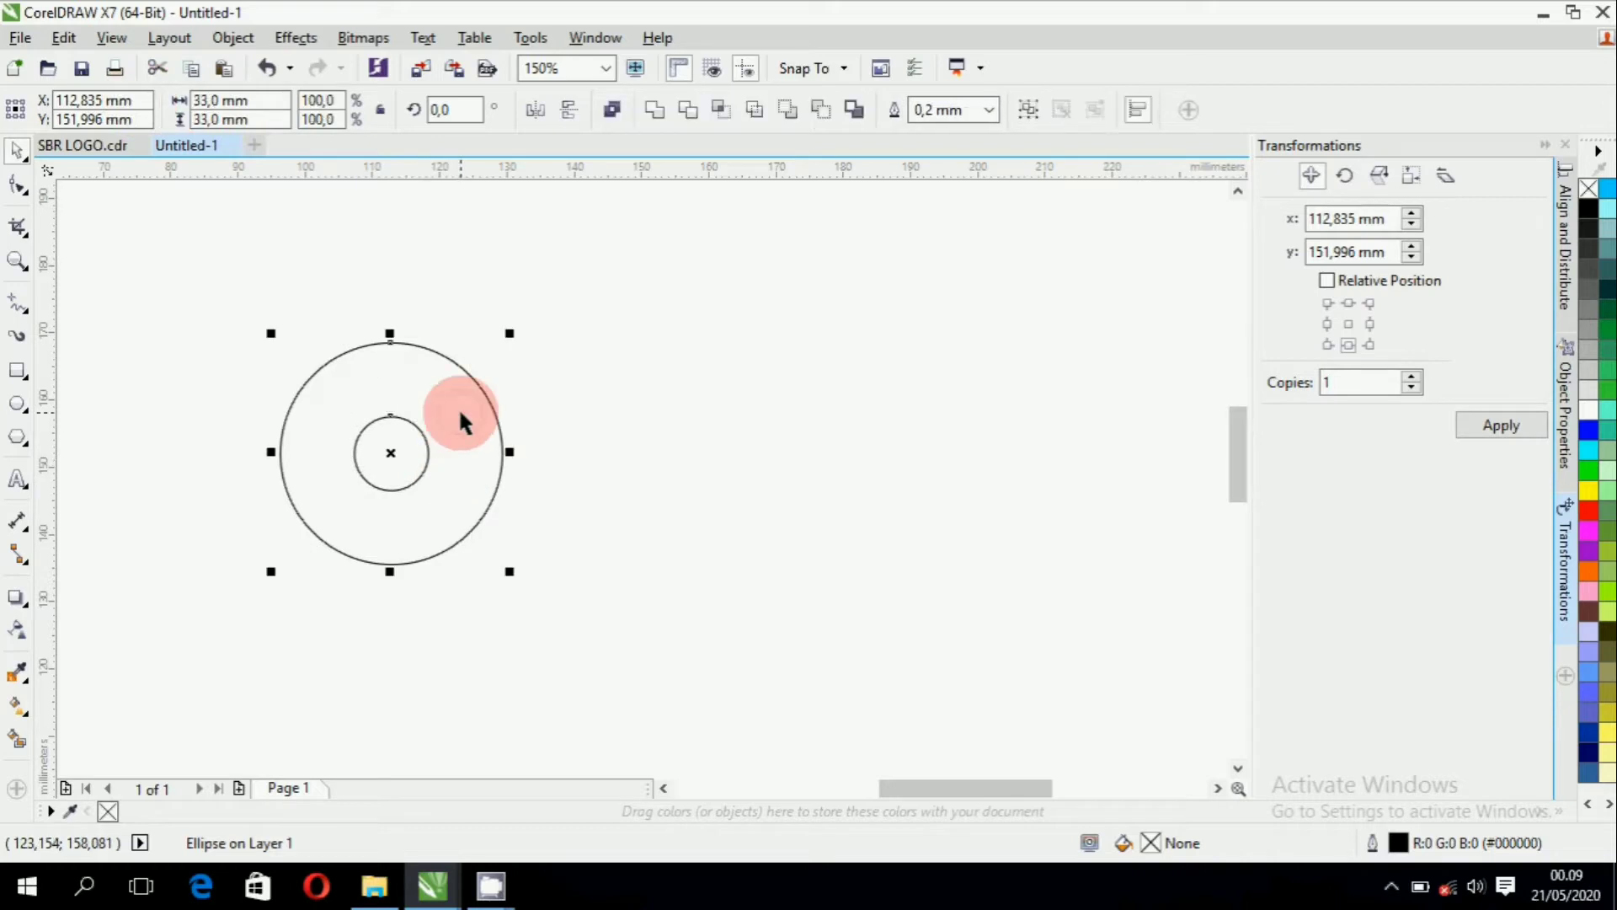
{"action": "left_click", "coordinate": [238, 672]}
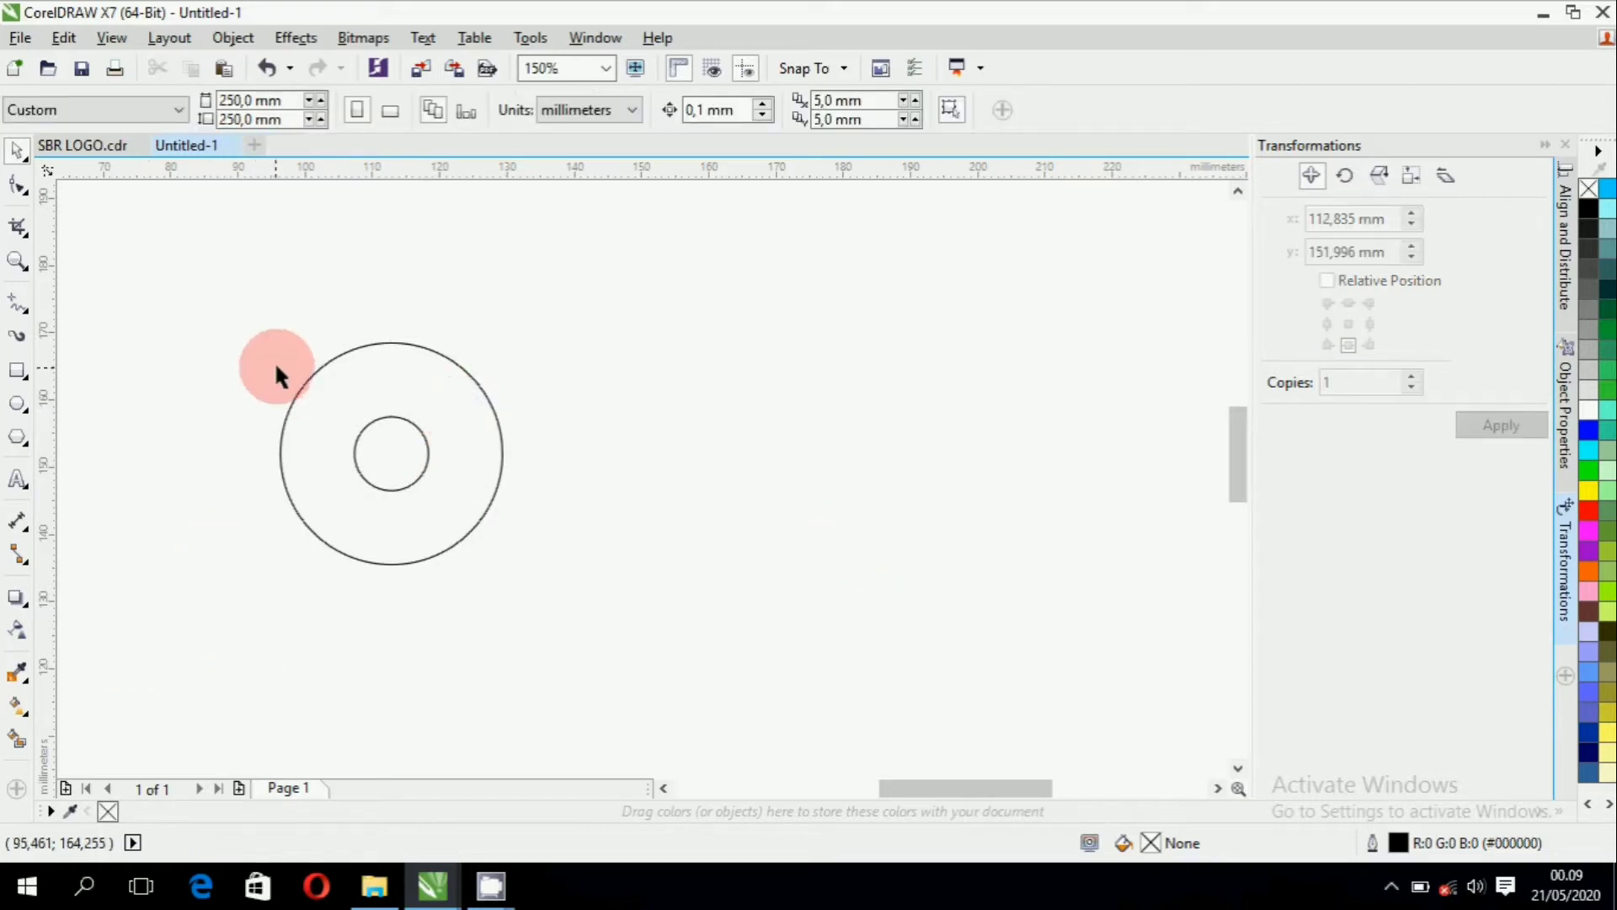
{"action": "left_click_drag", "start_coordinate": [269, 310], "coordinate": [639, 620]}
{"action": "scroll", "coordinate": [523, 470], "scroll_direction": "up", "scroll_amount": 1}
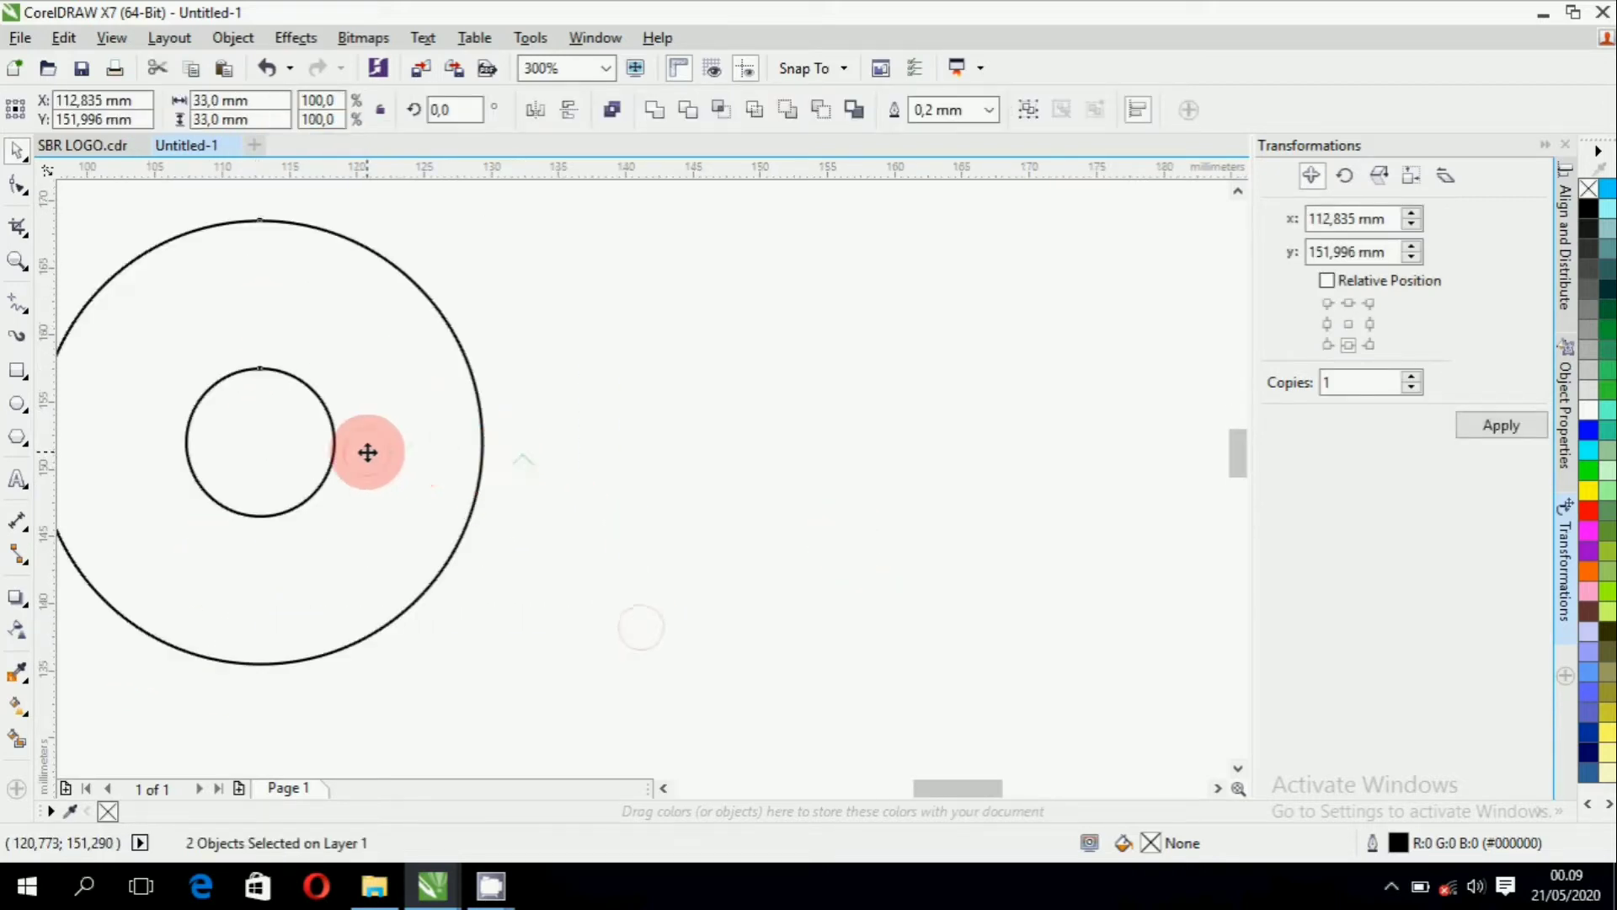
{"action": "left_click_drag", "start_coordinate": [364, 452], "coordinate": [811, 518]}
{"action": "right_click", "coordinate": [811, 519]}
{"action": "scroll", "coordinate": [804, 516], "scroll_direction": "down", "scroll_amount": 1}
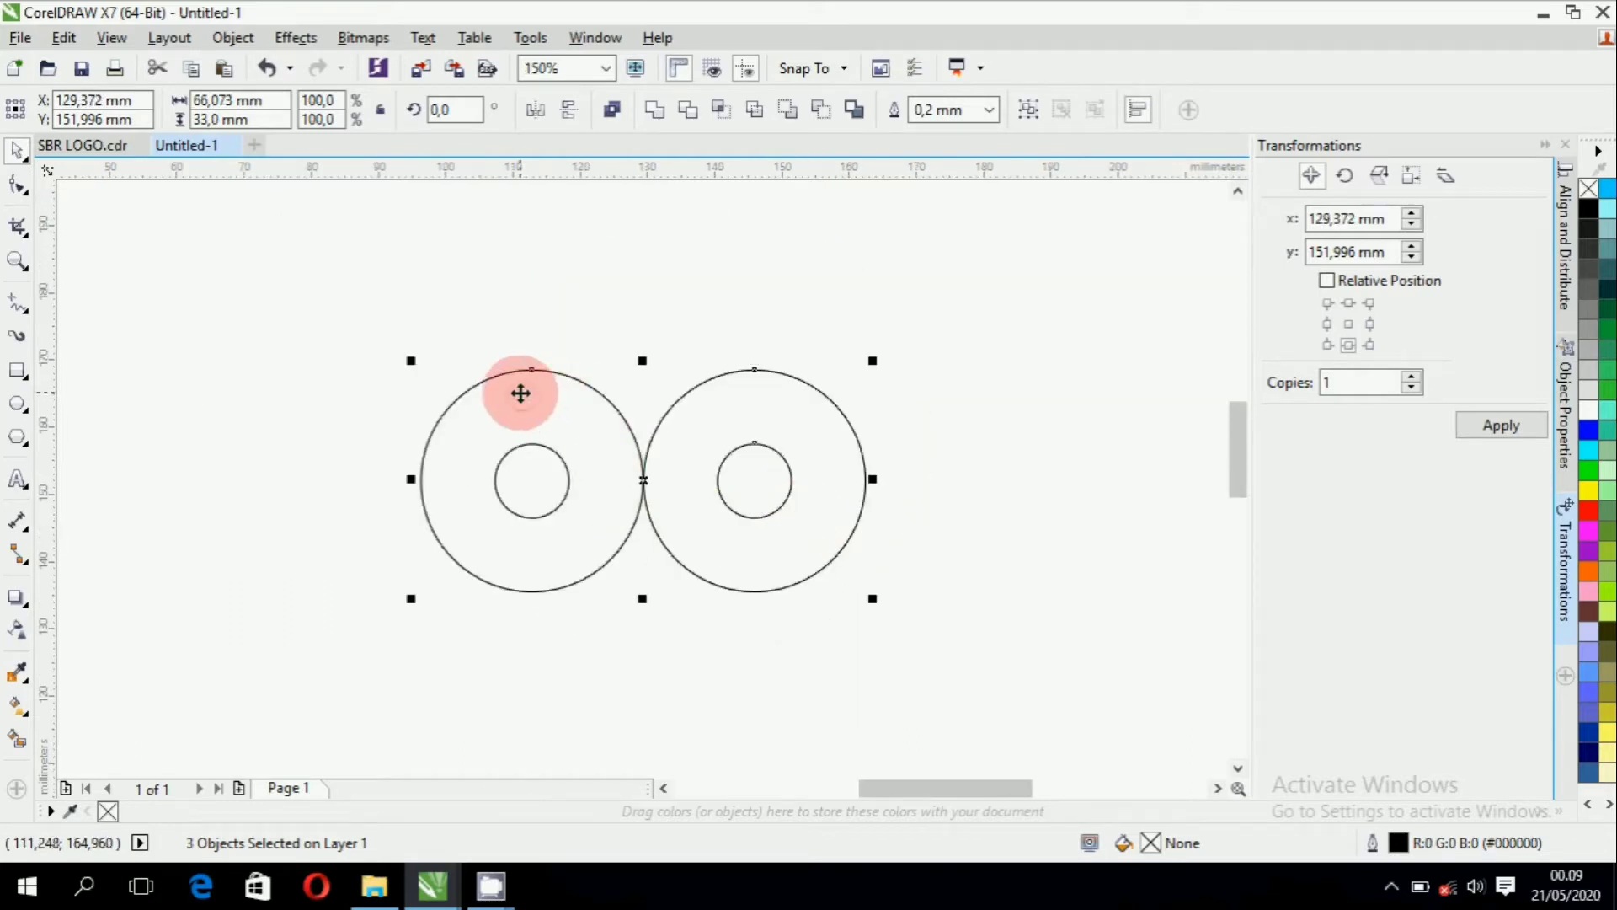
{"action": "left_click", "coordinate": [699, 455]}
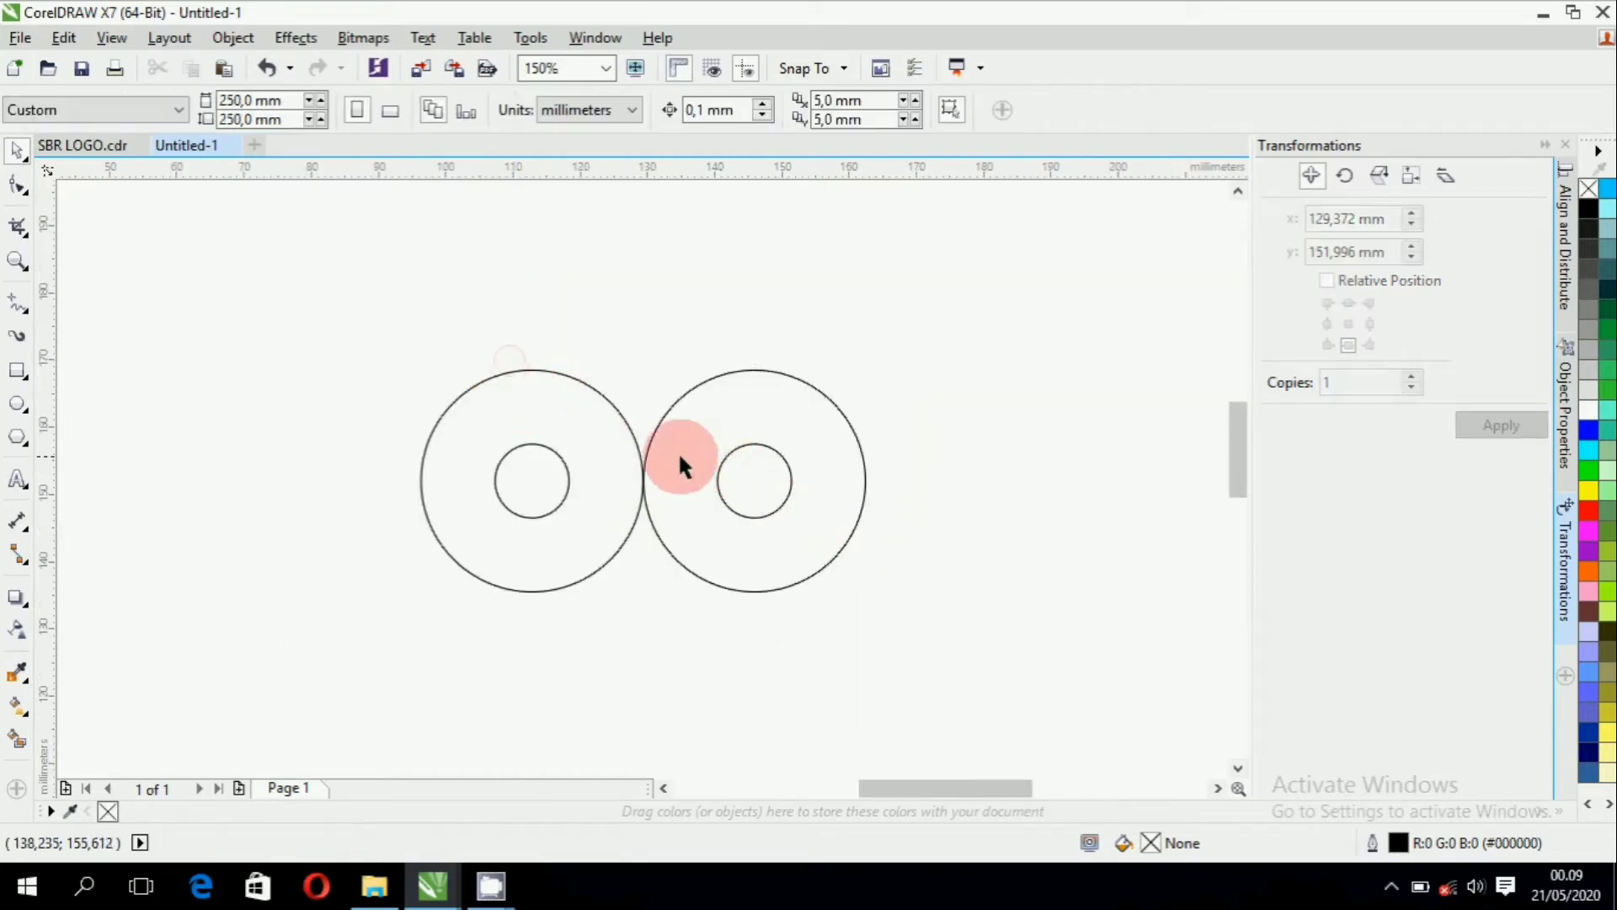
Draw a rectangle over the circles and set its size to 66 mm wide by 11 mm high.
{"action": "left_click", "coordinate": [17, 370]}
{"action": "left_click_drag", "start_coordinate": [456, 277], "coordinate": [653, 351], "text": "ctrl"}
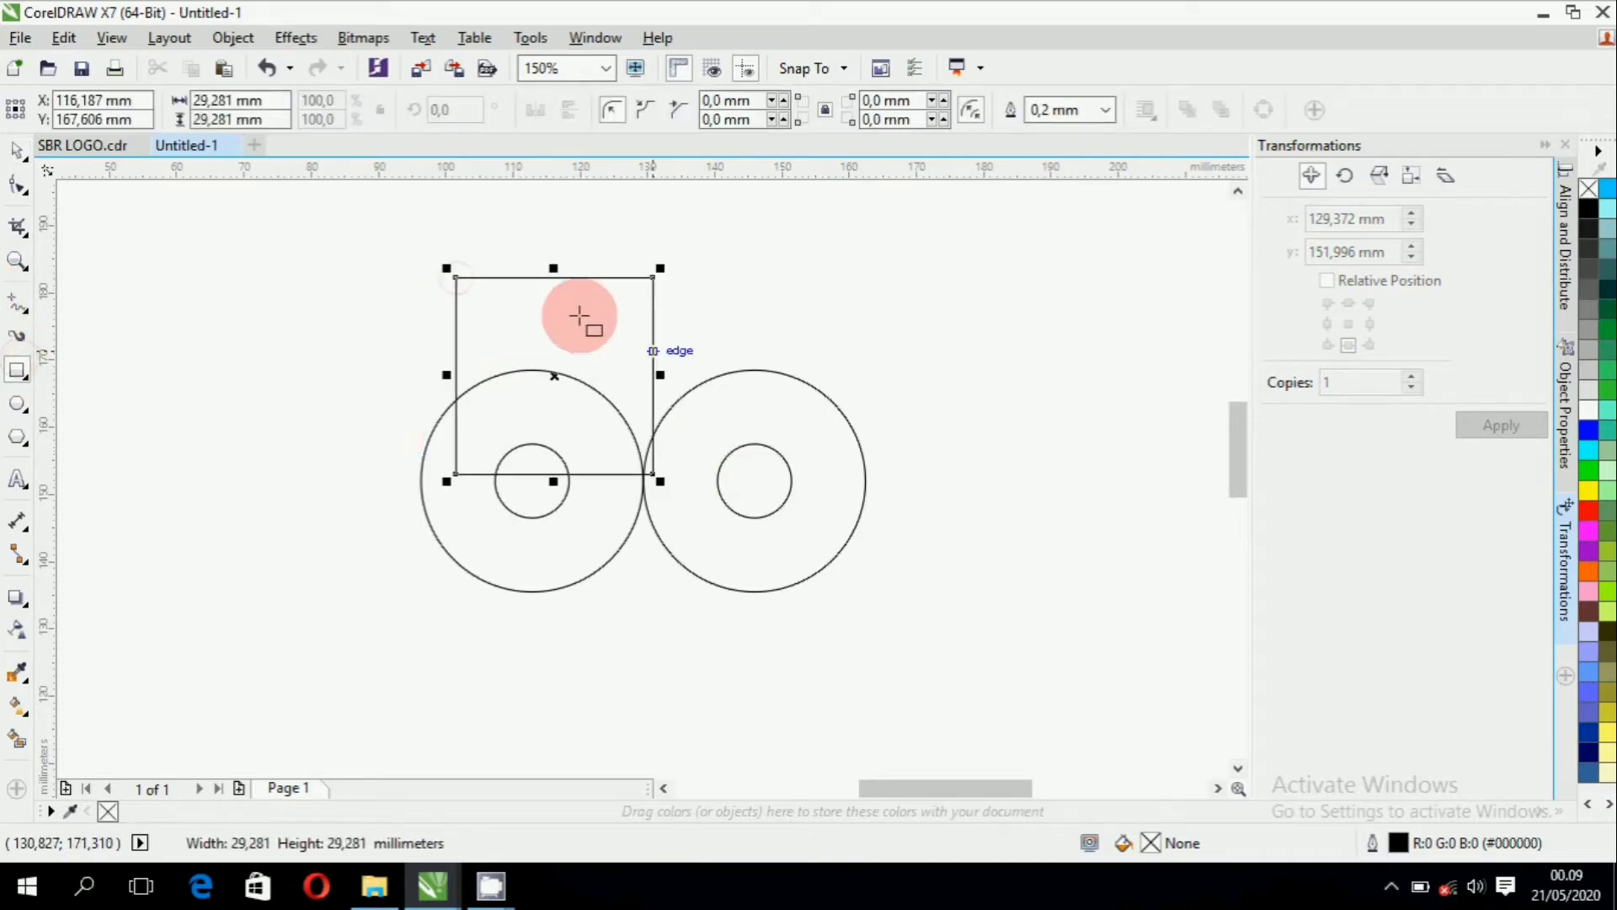
{"action": "left_click_drag", "start_coordinate": [278, 101], "coordinate": [125, 110]}
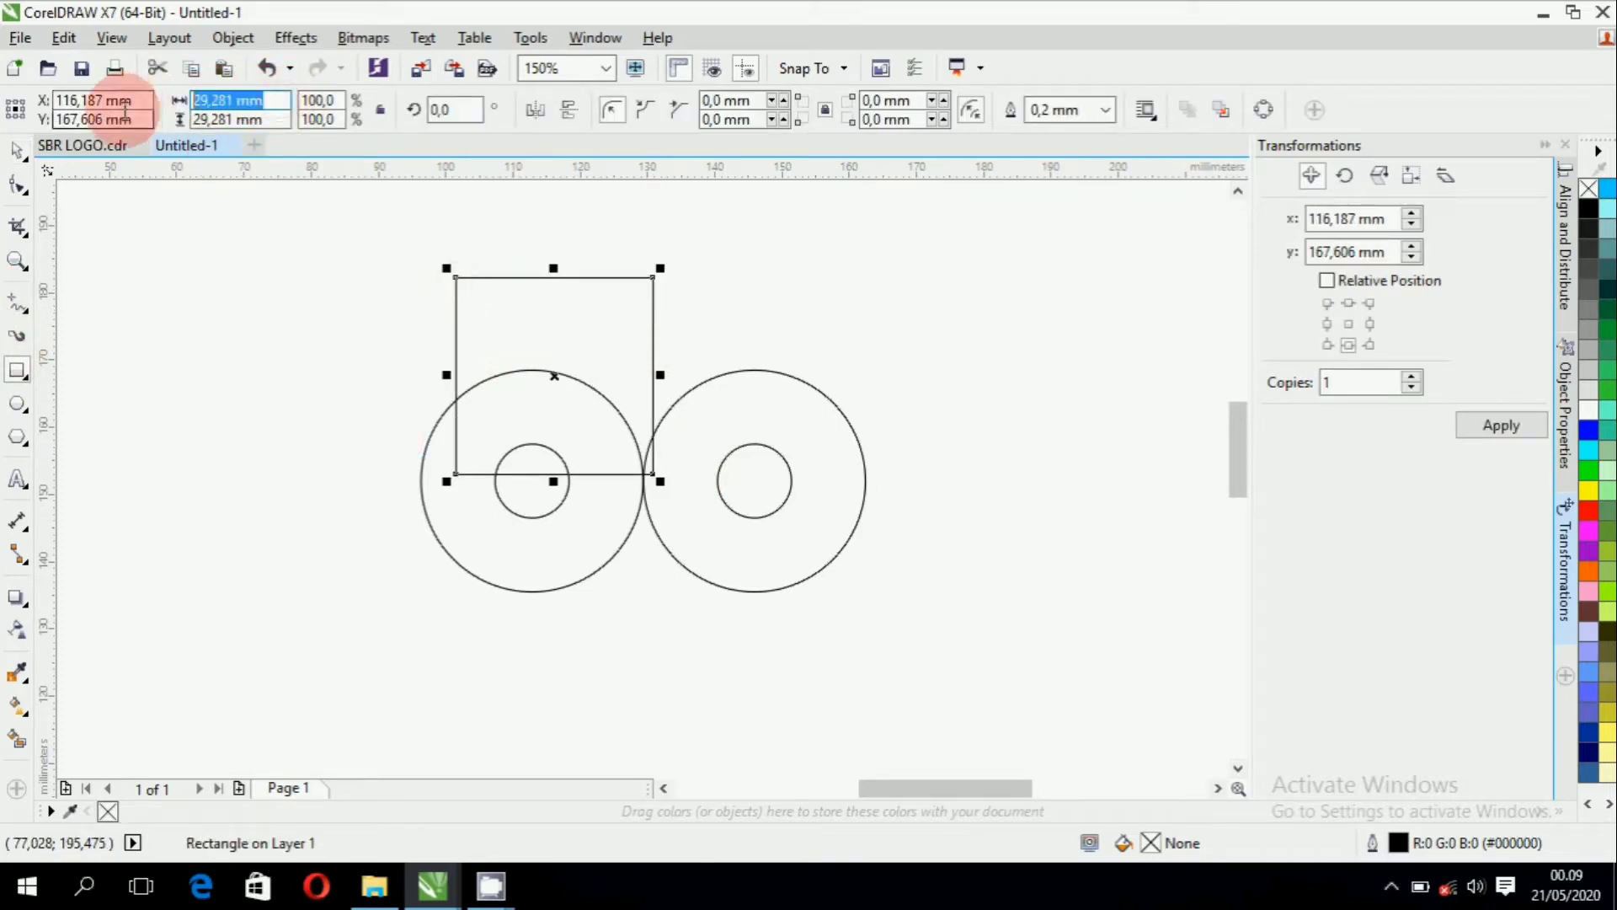
{"action": "type", "text": "11"}
{"action": "key", "text": "Return"}
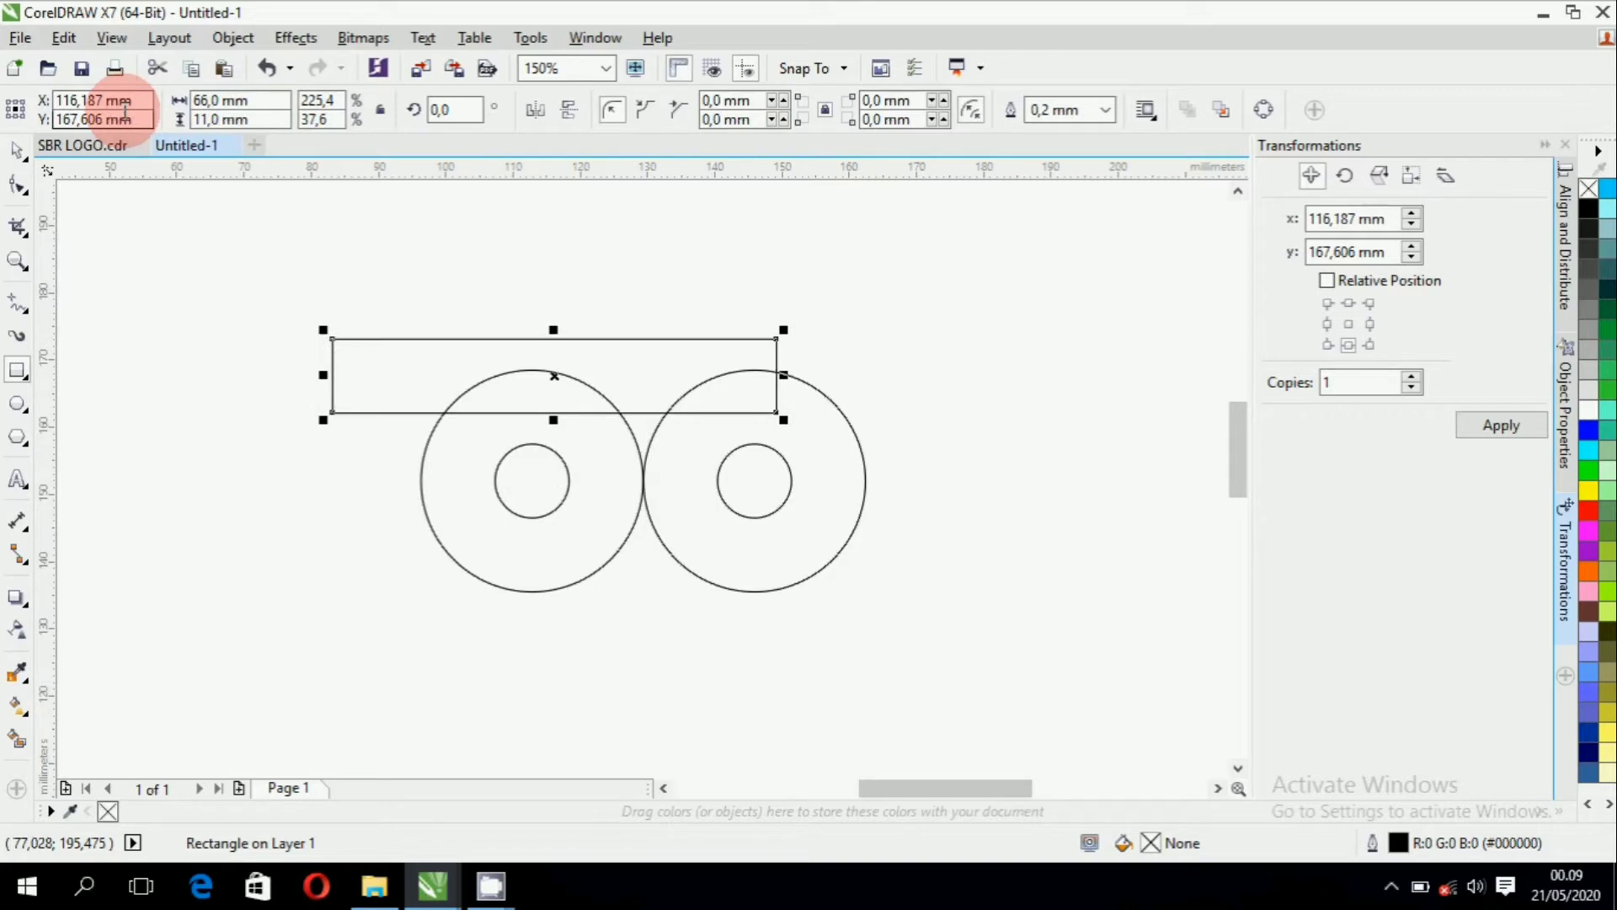
Align the rectangle's left edge with the left side of the left large circle.
{"action": "left_click", "coordinate": [463, 453], "text": "shift"}
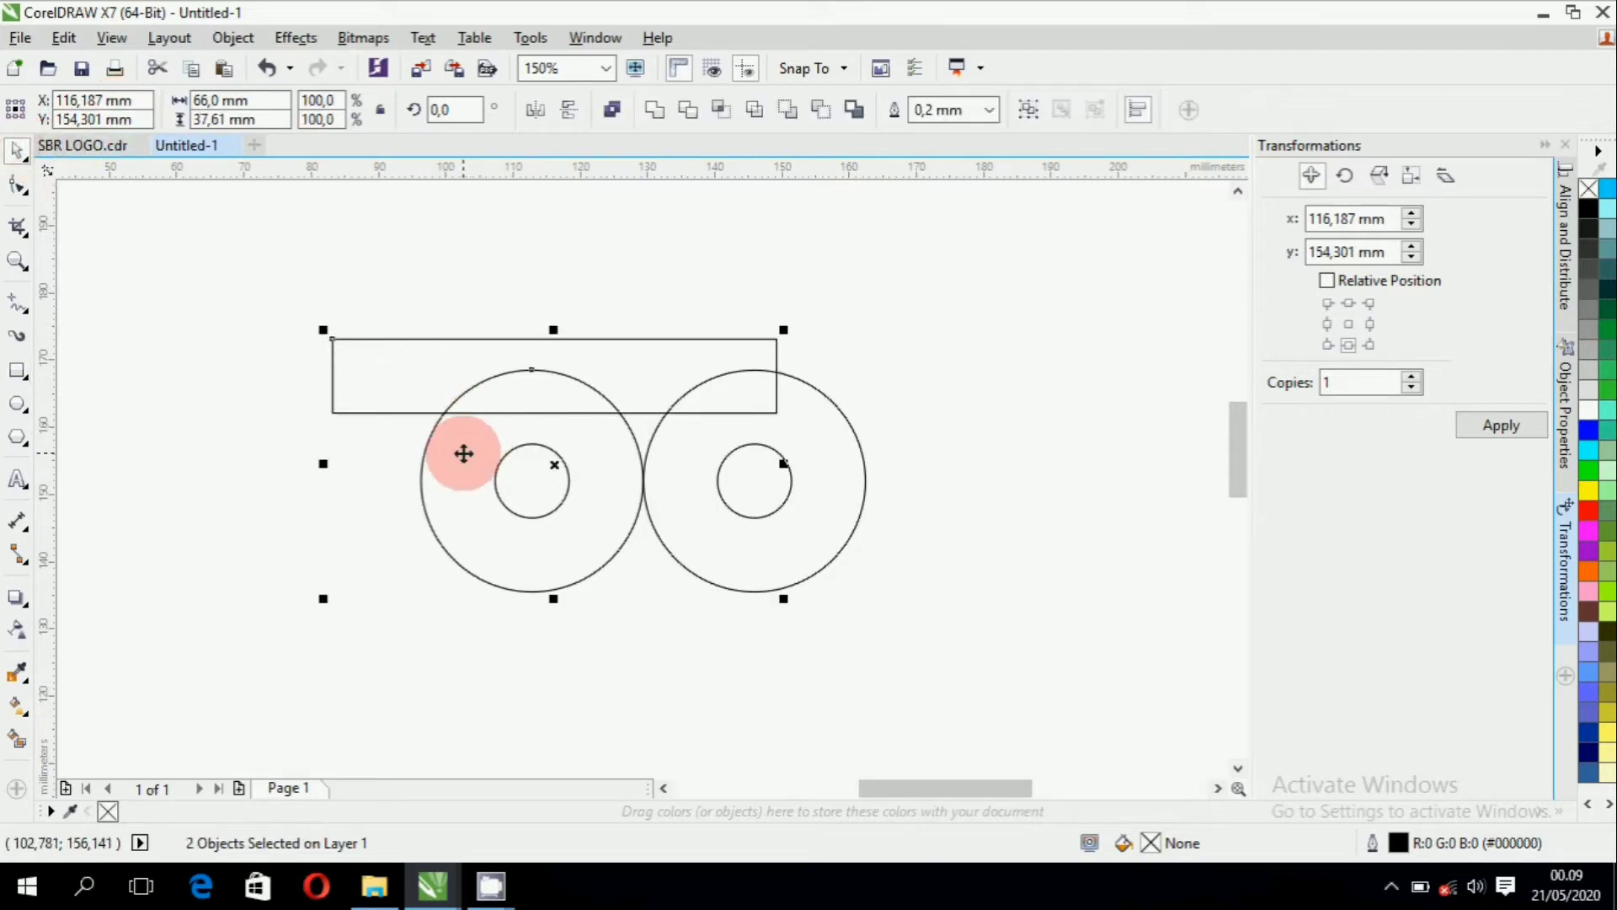
{"action": "key", "text": "l"}
{"action": "left_click", "coordinate": [541, 646]}
Group the right-hand large circle with its small inner circle.
{"action": "left_click", "coordinate": [658, 474]}
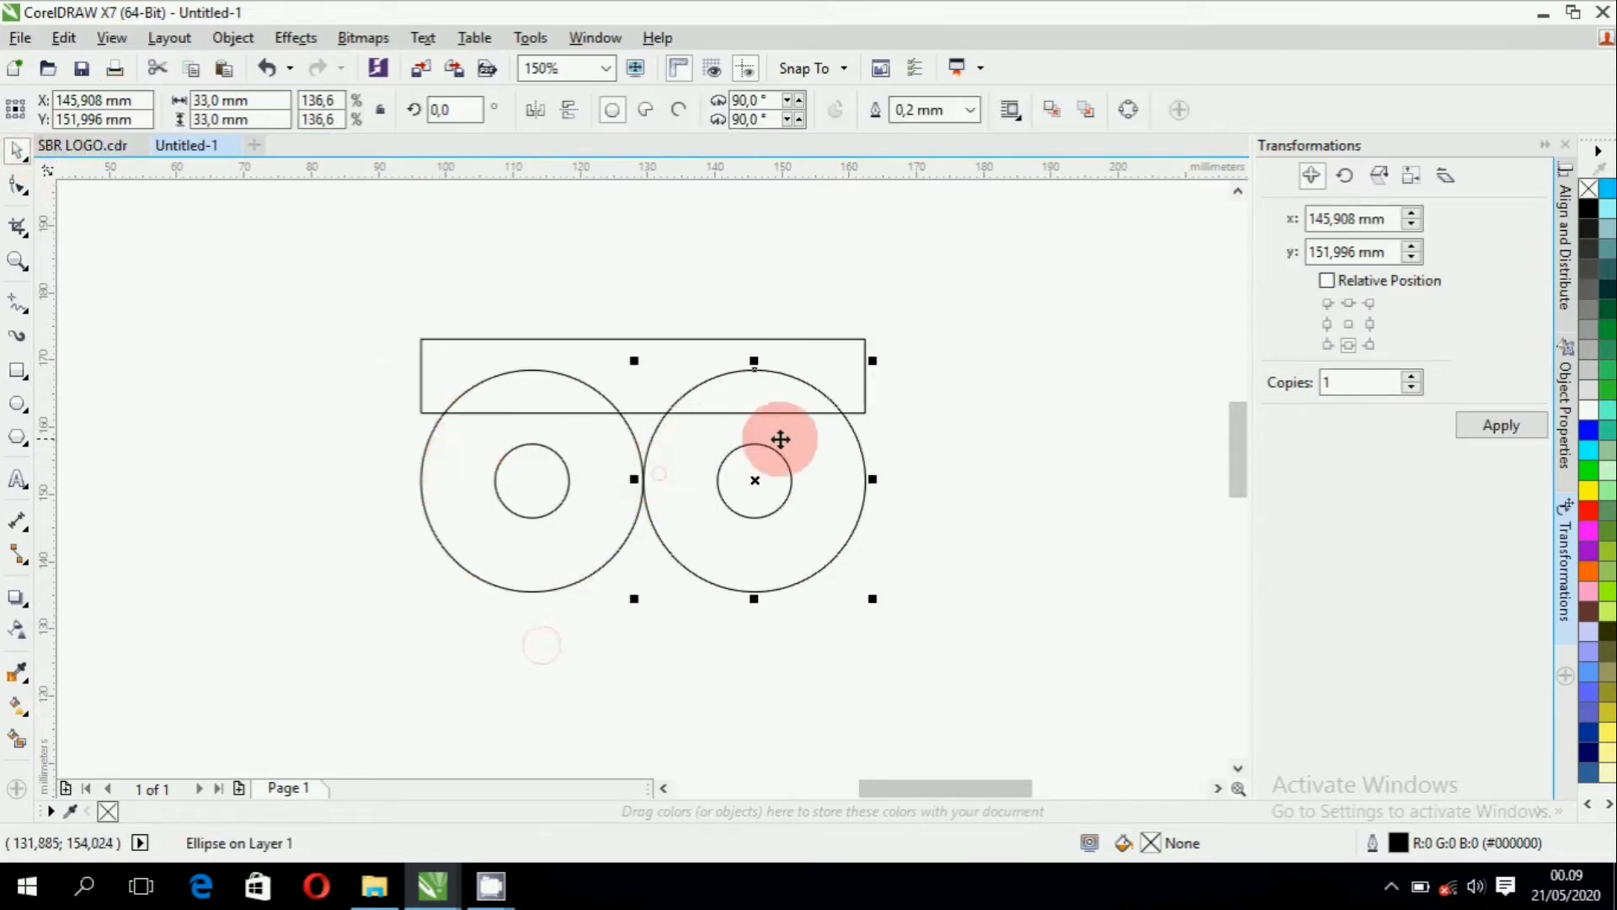
{"action": "left_click", "coordinate": [786, 484], "text": "shift"}
{"action": "left_click", "coordinate": [831, 341], "text": "shift"}
{"action": "left_click", "coordinate": [972, 505]}
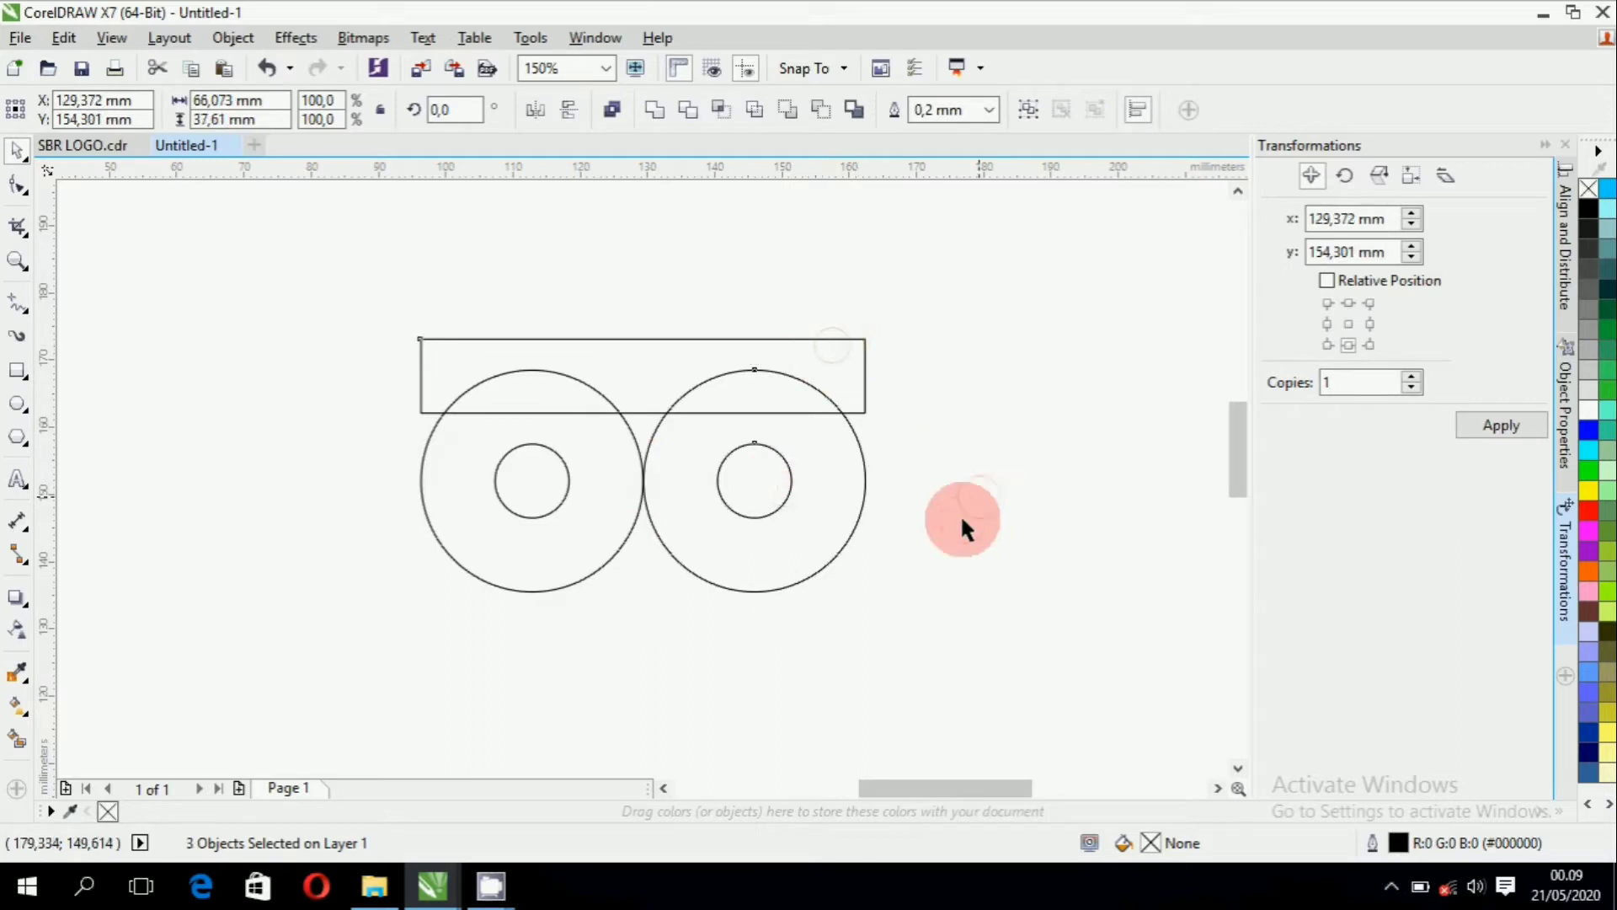
{"action": "left_click_drag", "start_coordinate": [871, 690], "coordinate": [620, 270]}
{"action": "key", "text": "ctrl+g"}
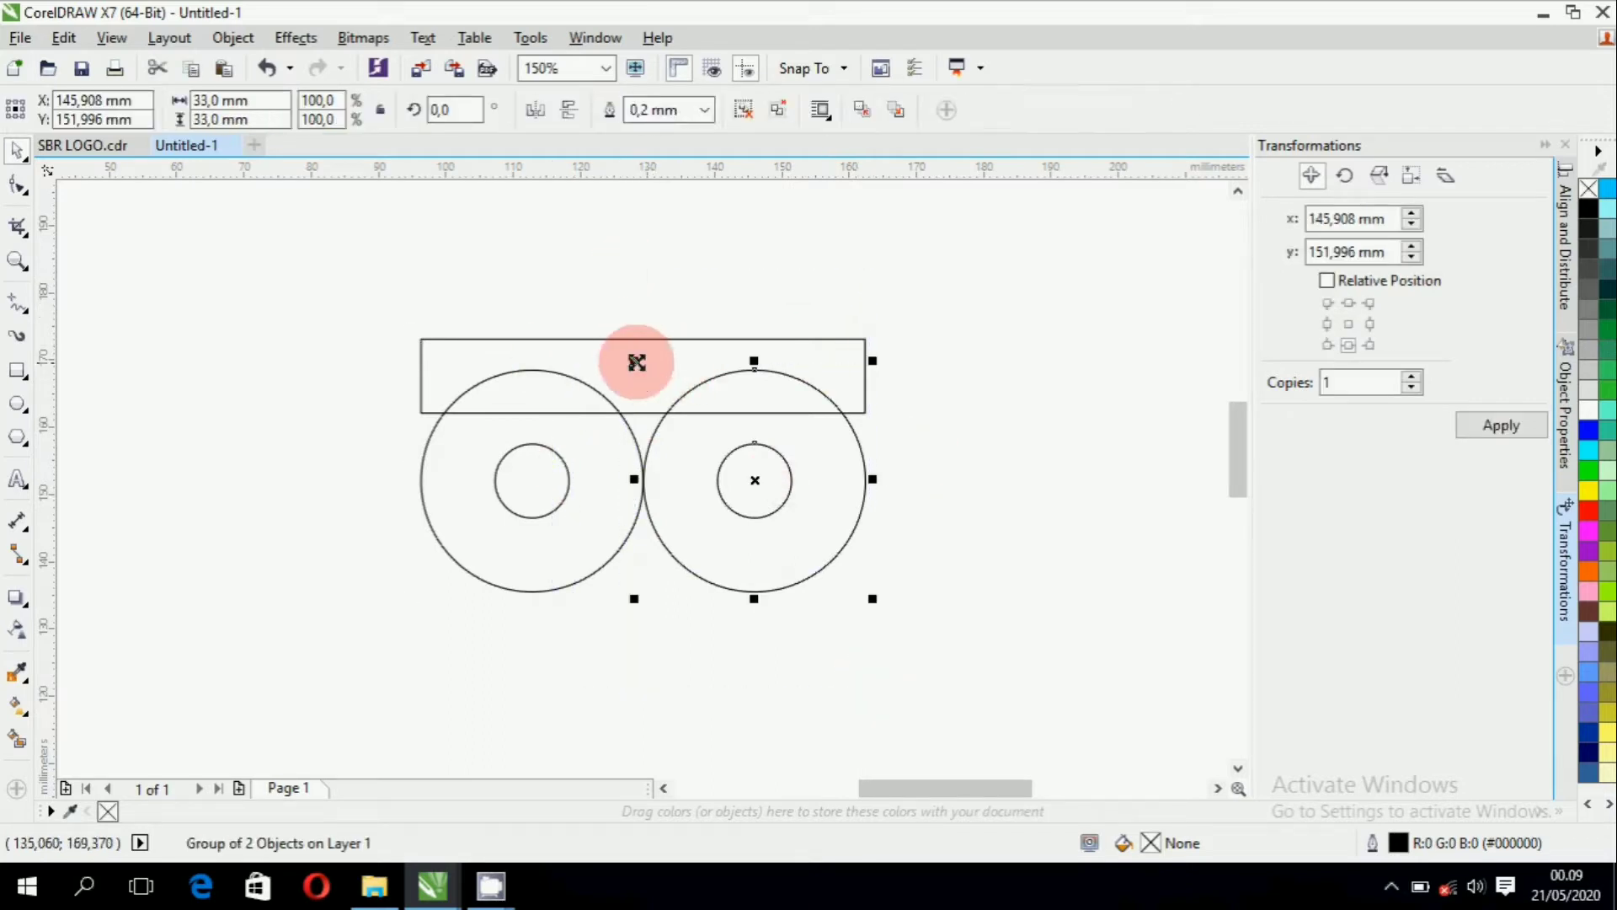
Align the grouped right-hand circles with the right edge of the rectangle.
{"action": "left_click", "coordinate": [602, 340], "text": "shift"}
{"action": "key", "text": "l"}
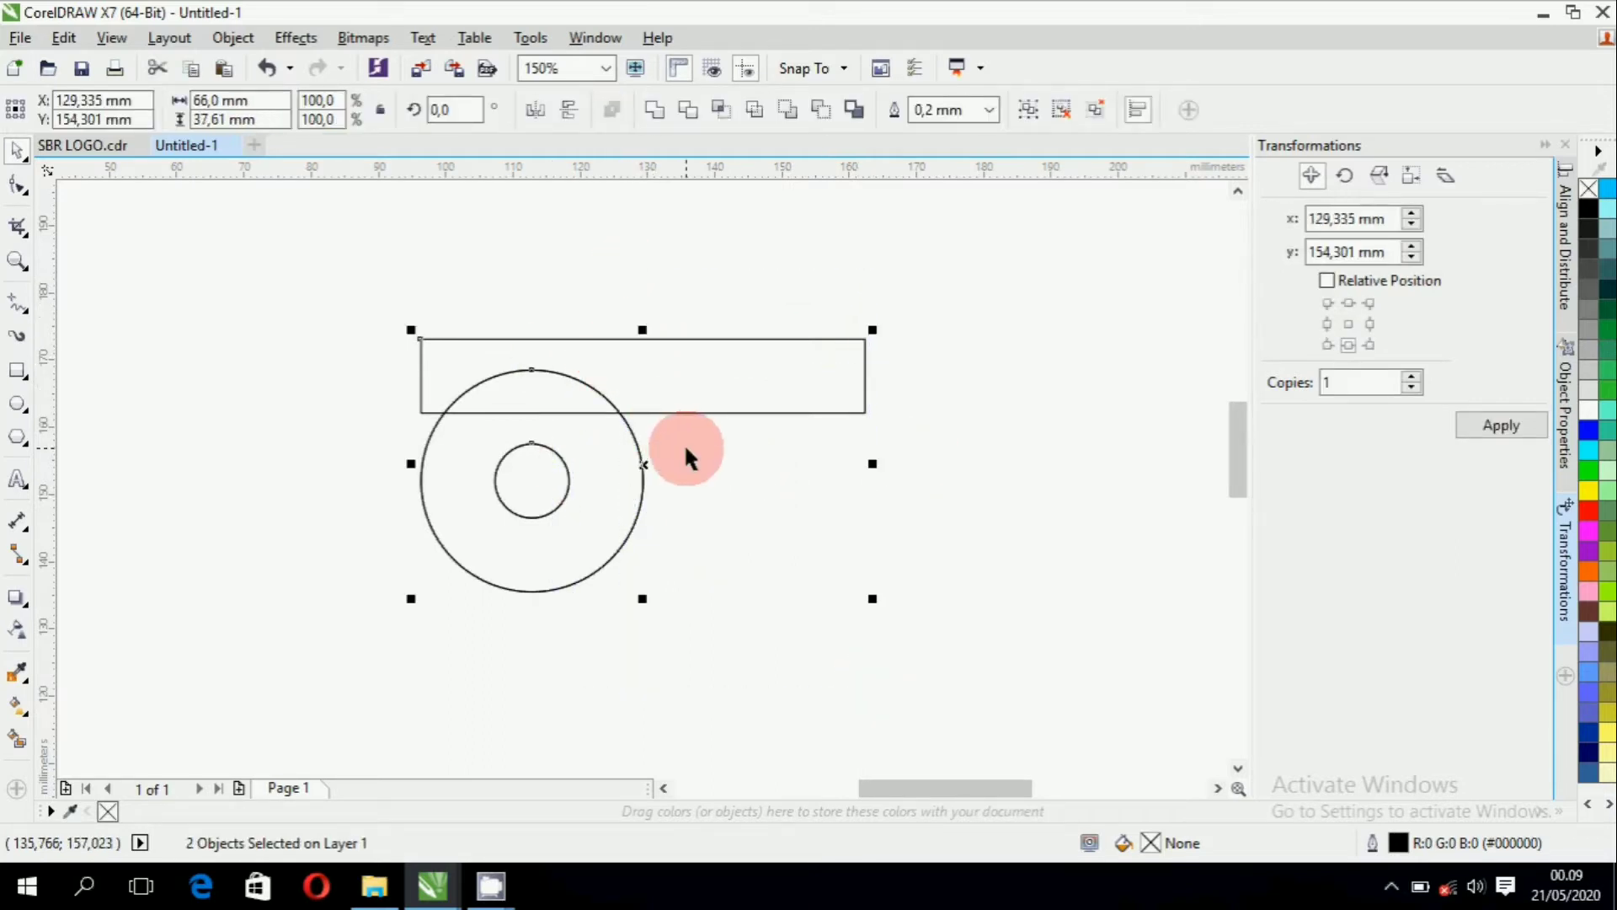
{"action": "key", "text": "r"}
{"action": "left_click", "coordinate": [780, 527]}
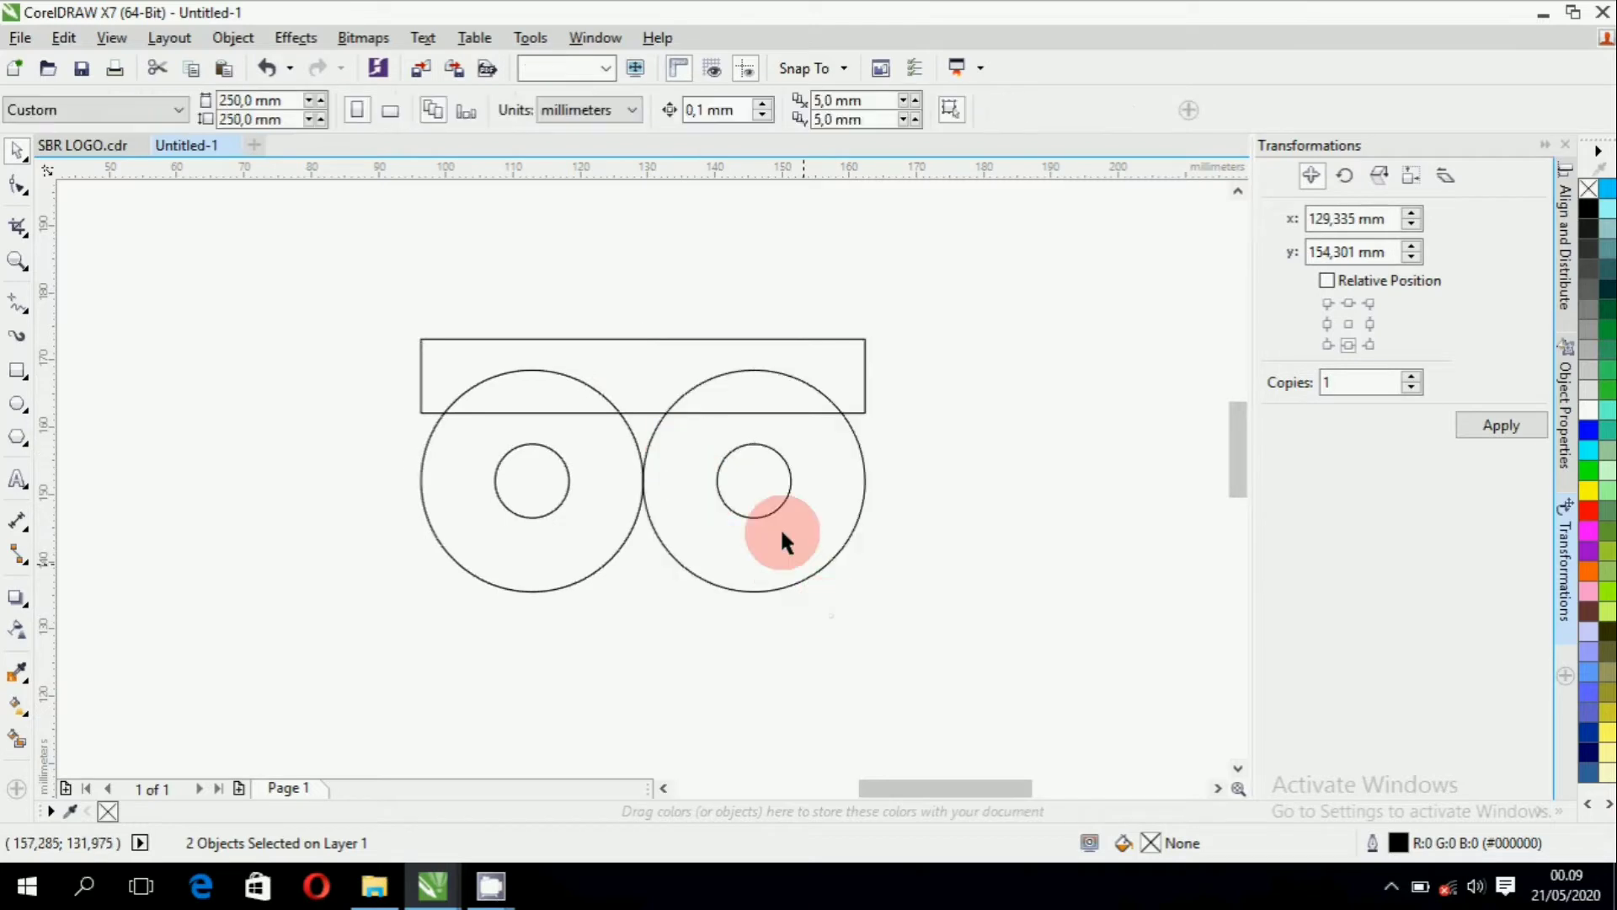
Align the rectangle's top edge with the top of the large circles.
{"action": "left_click", "coordinate": [665, 339]}
{"action": "left_click", "coordinate": [659, 447], "text": "shift"}
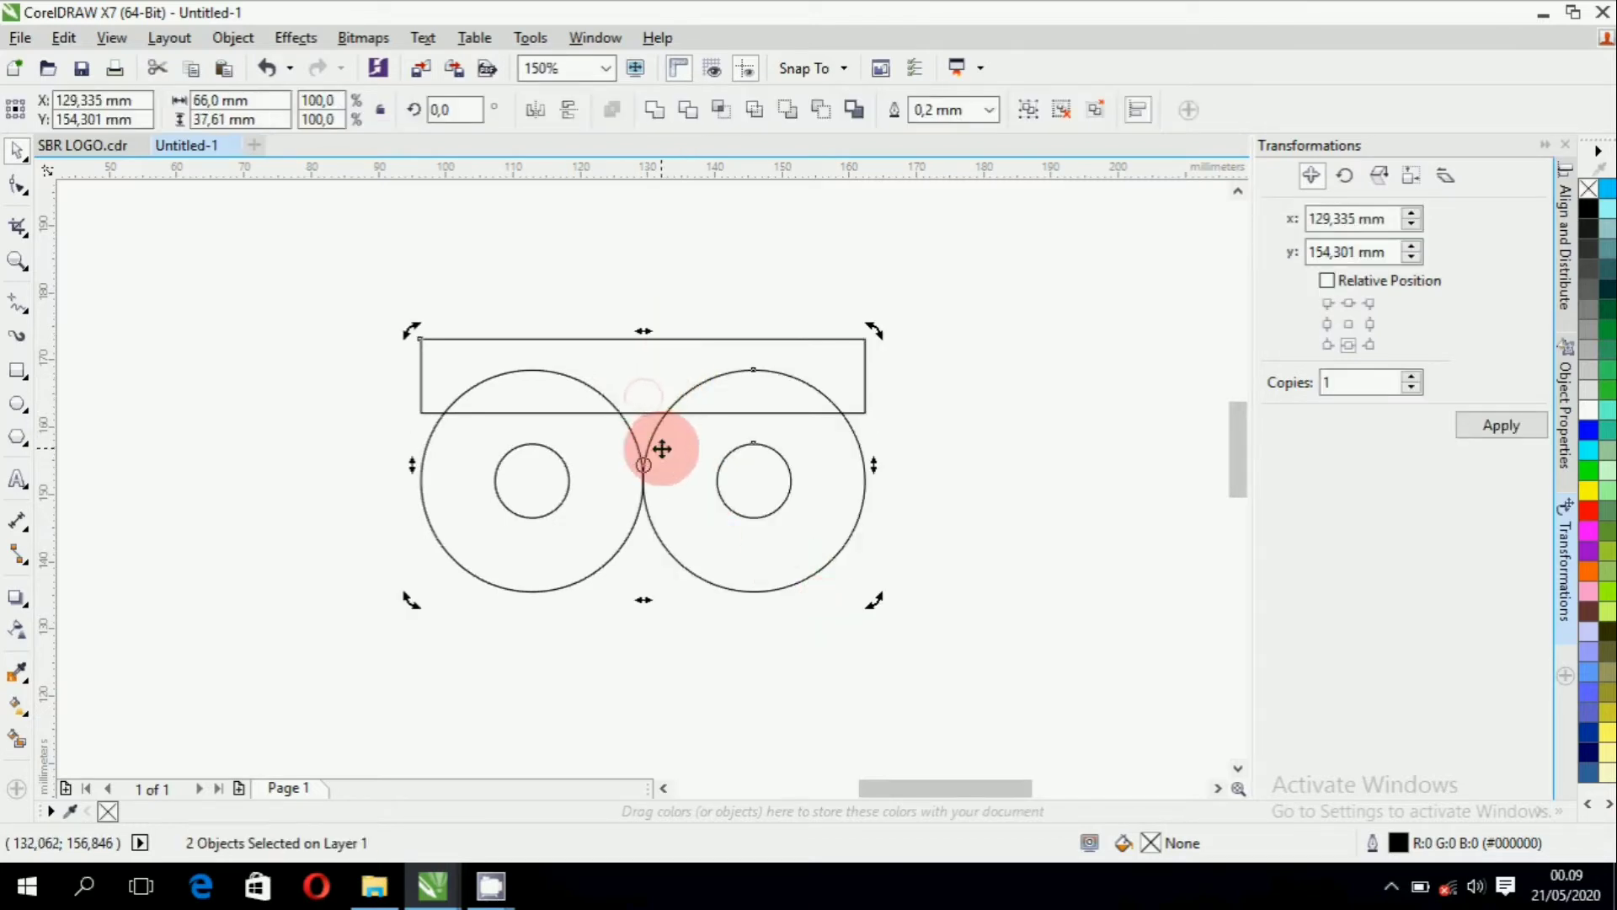
{"action": "key", "text": "t"}
{"action": "left_click", "coordinate": [917, 523]}
Duplicate the rectangle downward and align the copy with the bottom of the large circles.
{"action": "left_click_drag", "start_coordinate": [665, 392], "coordinate": [665, 441]}
{"action": "right_click", "coordinate": [665, 442]}
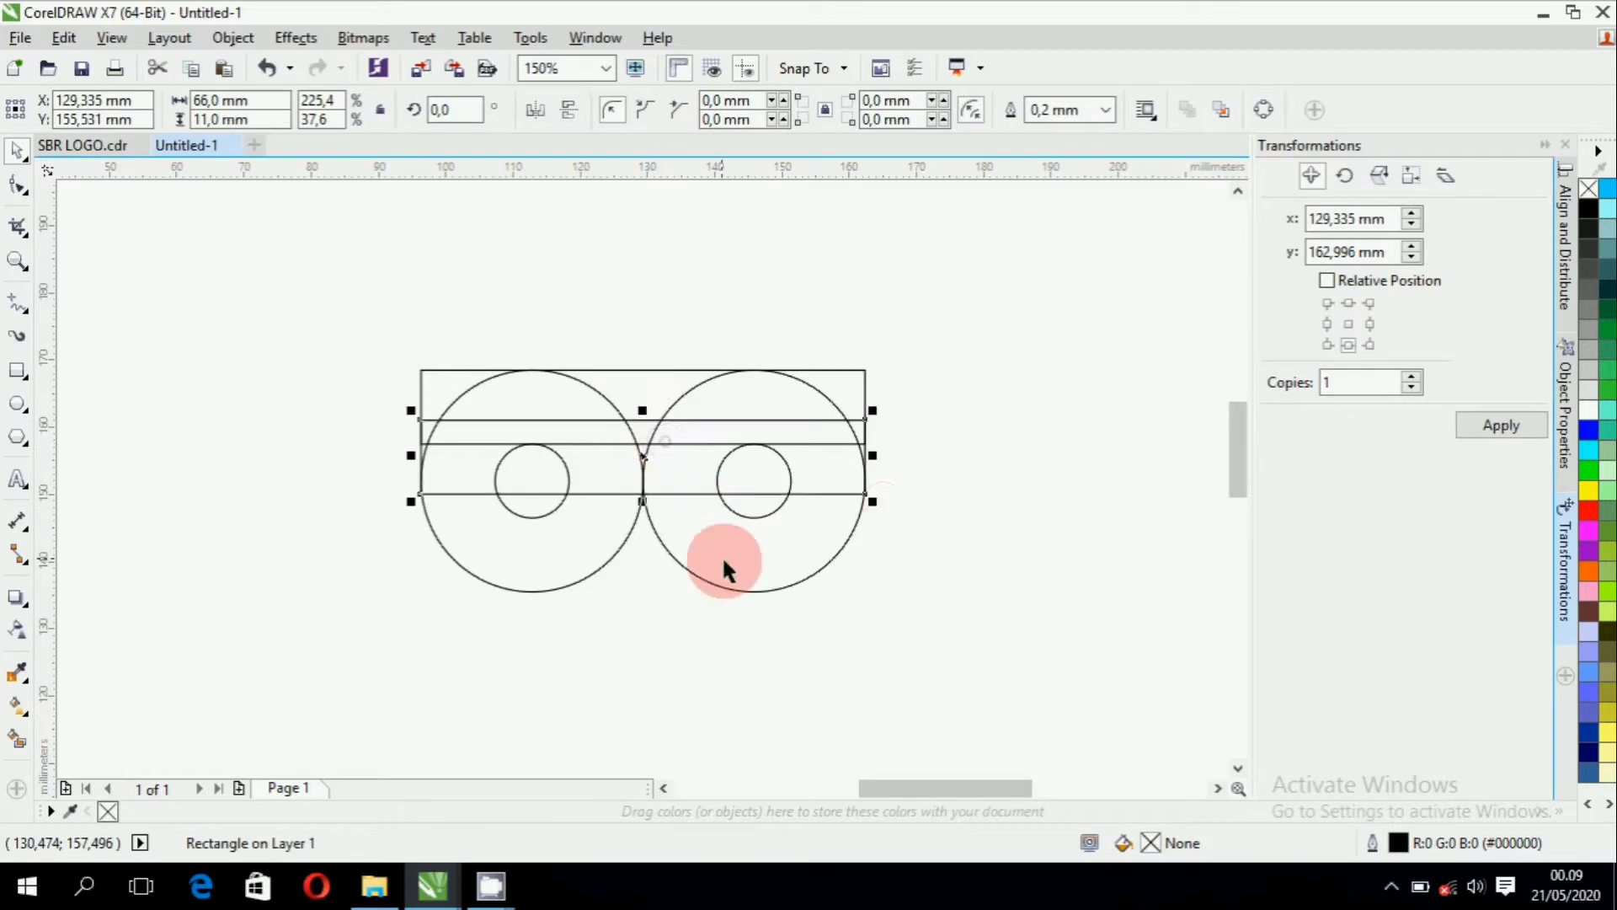
{"action": "left_click", "coordinate": [726, 574], "text": "shift"}
{"action": "key", "text": "b"}
{"action": "left_click", "coordinate": [733, 583]}
{"action": "left_click_drag", "start_coordinate": [741, 588], "coordinate": [710, 533]}
{"action": "key", "text": "ctrl+z"}
{"action": "left_click", "coordinate": [902, 556]}
Duplicate the bottom rectangle upward and centre the copy vertically on the circles.
{"action": "left_click_drag", "start_coordinate": [510, 577], "coordinate": [654, 524]}
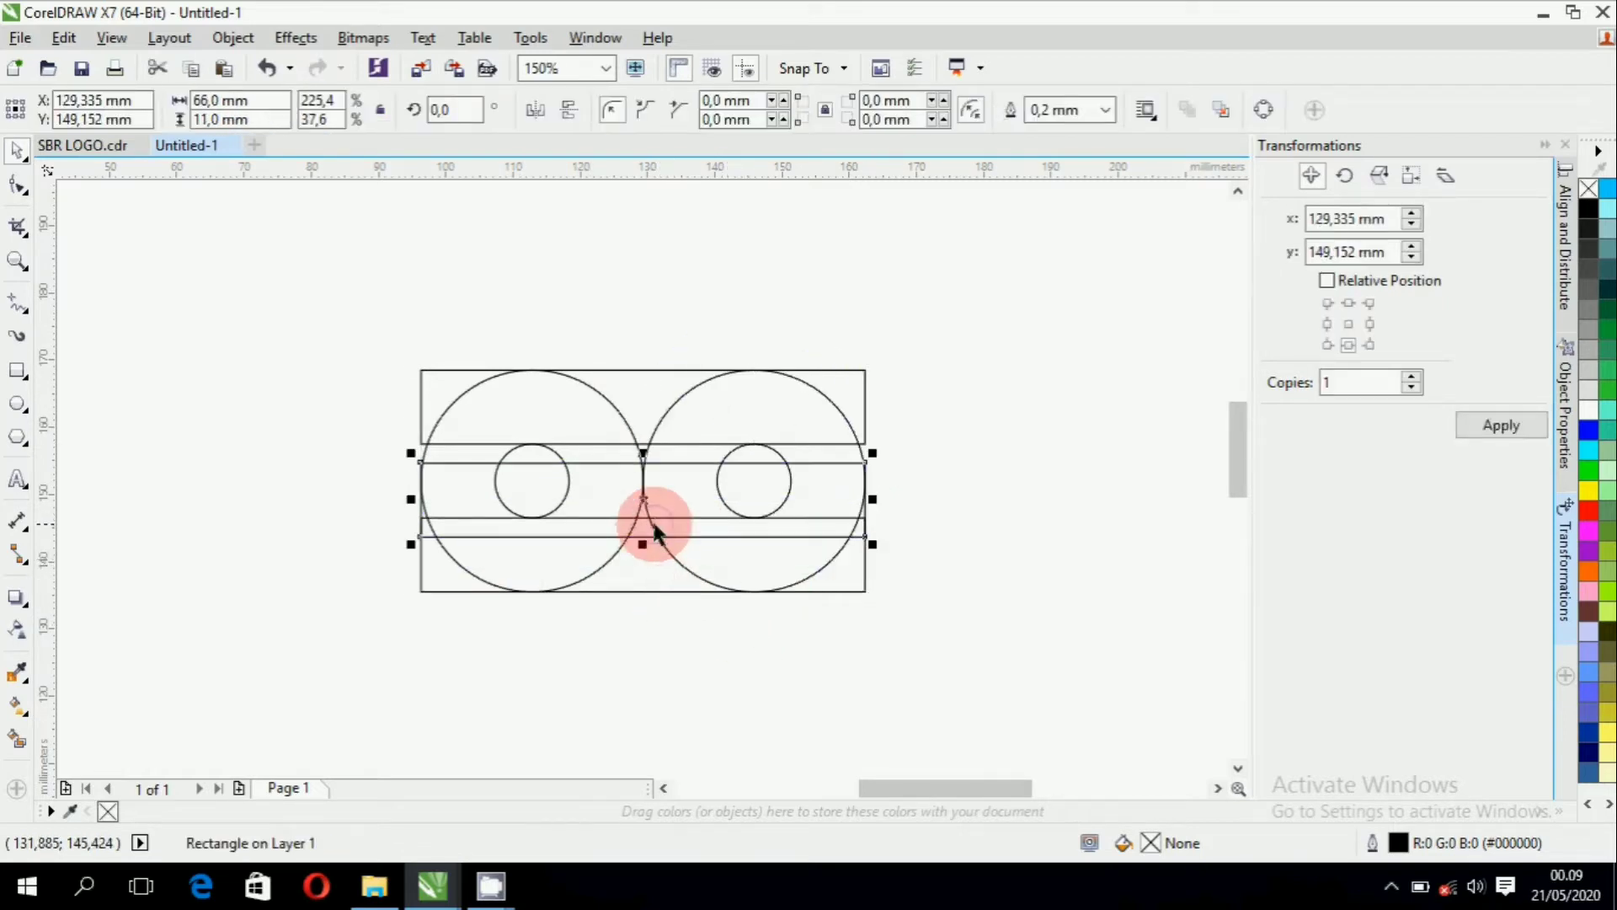
{"action": "left_click", "coordinate": [693, 448], "text": "shift"}
{"action": "key", "text": "e"}
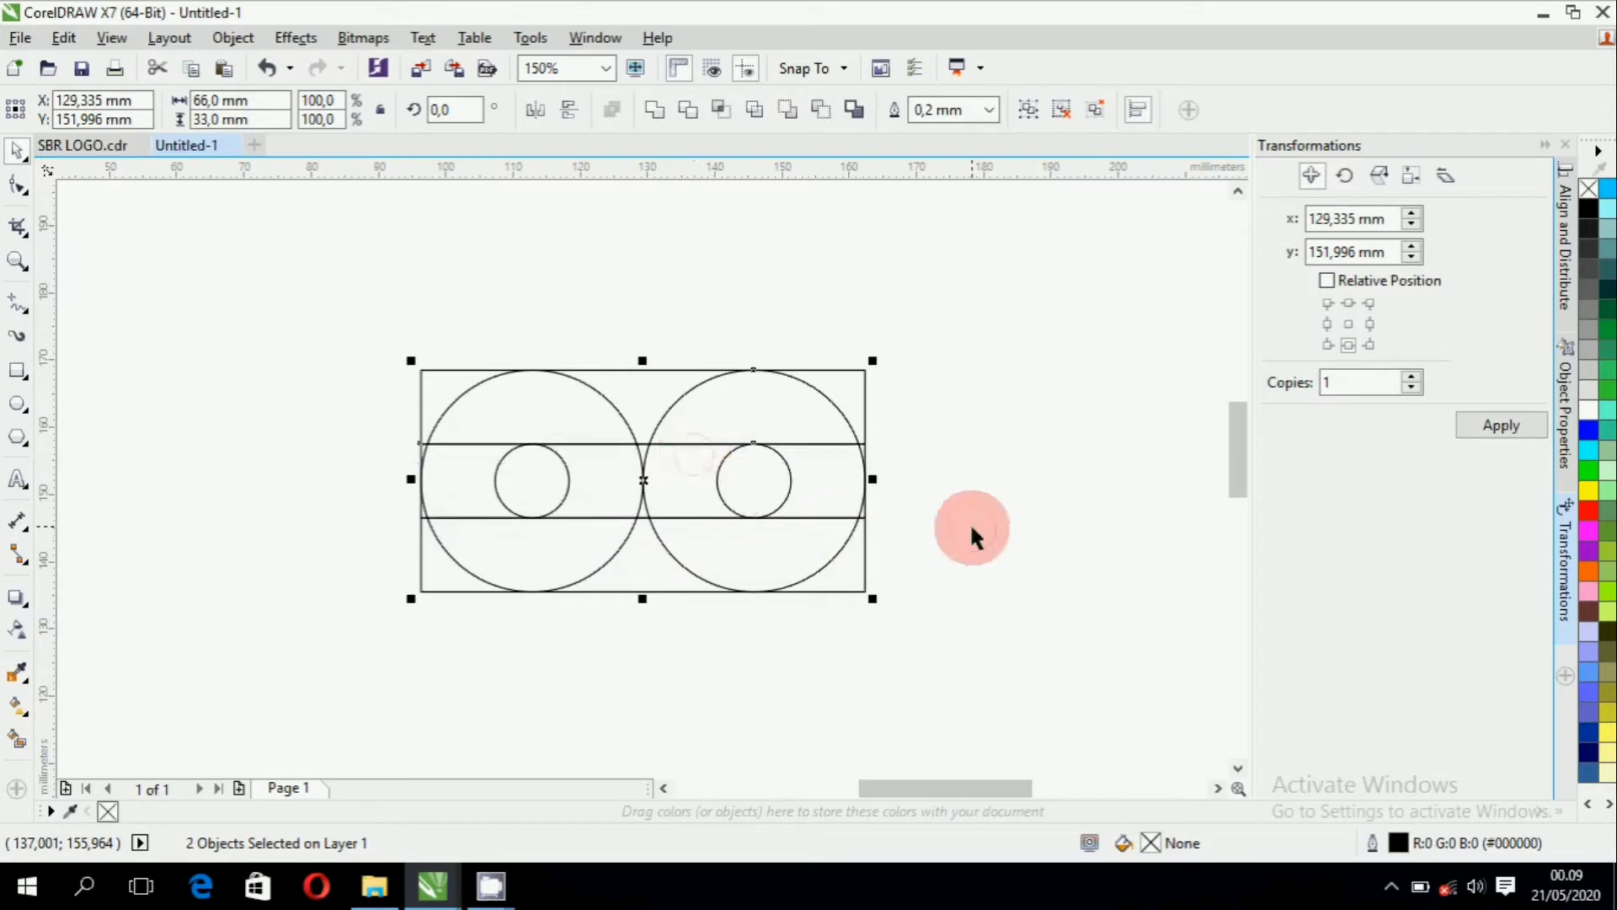
{"action": "left_click", "coordinate": [971, 527]}
Ungroup the right-hand pair of circles.
{"action": "left_click", "coordinate": [819, 438]}
{"action": "left_click_drag", "start_coordinate": [808, 421], "coordinate": [809, 412]}
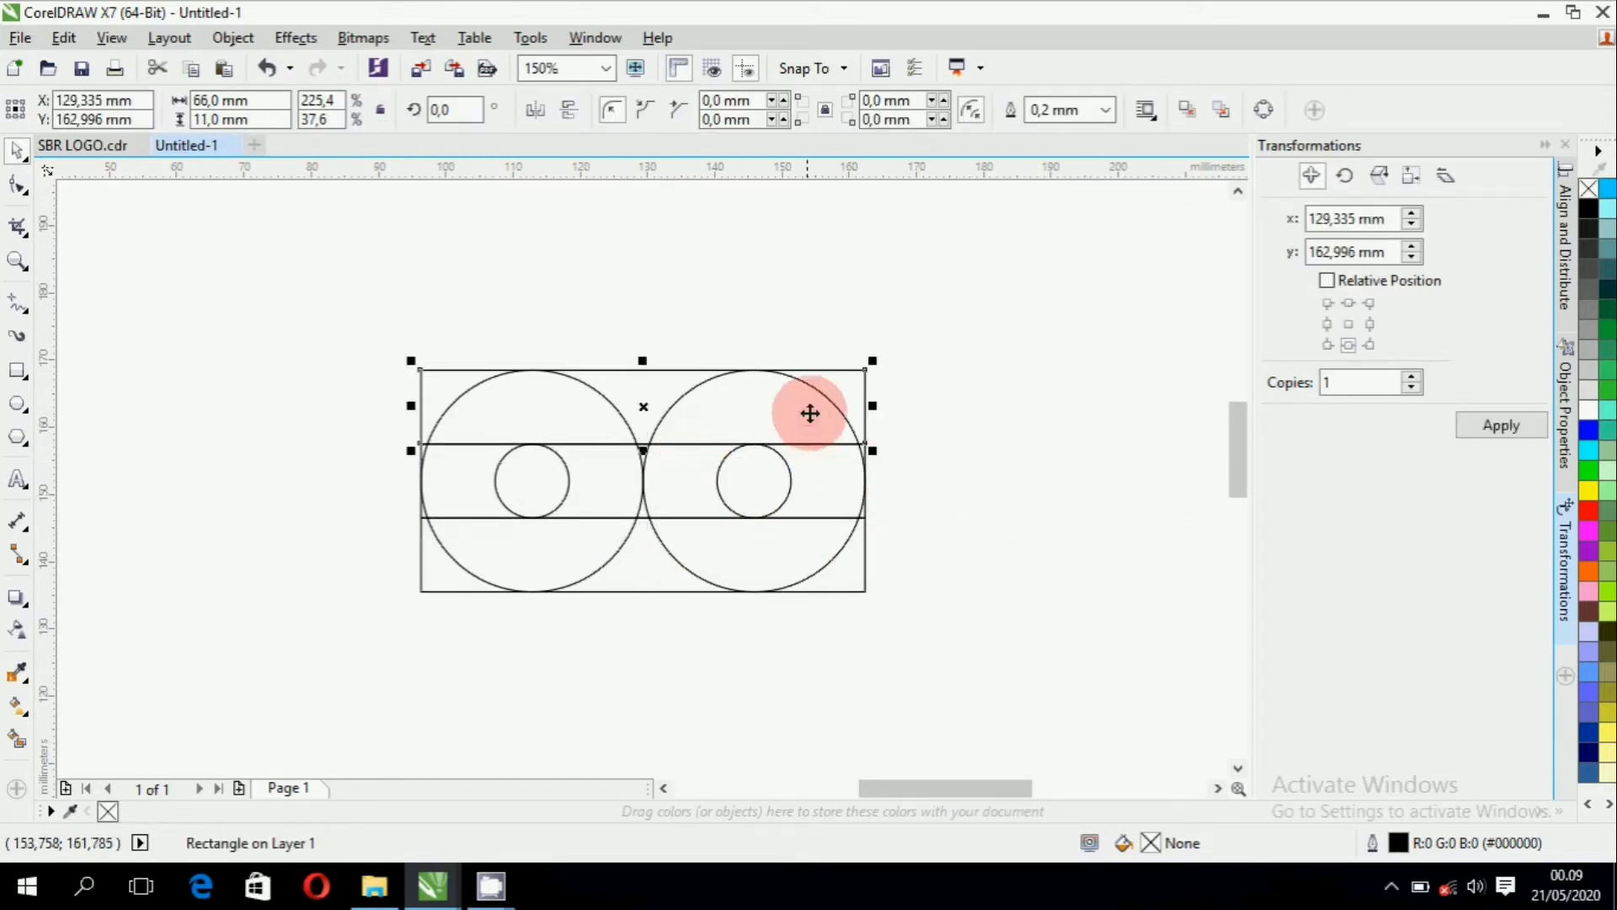
{"action": "left_click", "coordinate": [821, 394]}
{"action": "left_click", "coordinate": [747, 108]}
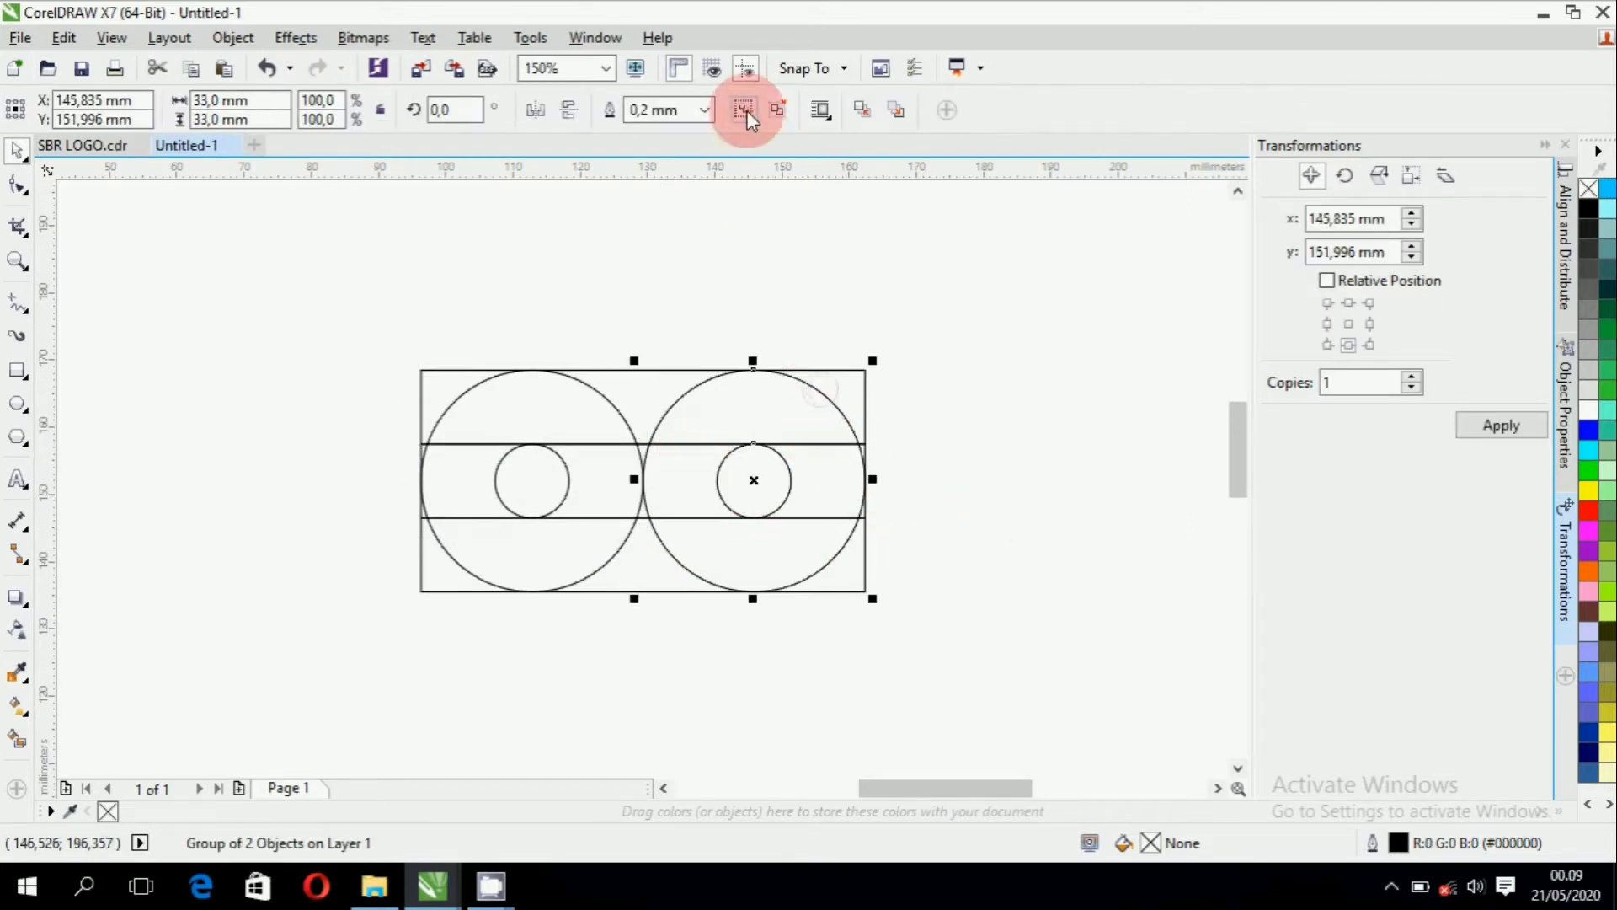
{"action": "left_click", "coordinate": [864, 409]}
Convert the top rectangle to curves.
{"action": "scroll", "coordinate": [861, 394], "scroll_direction": "up", "scroll_amount": 1}
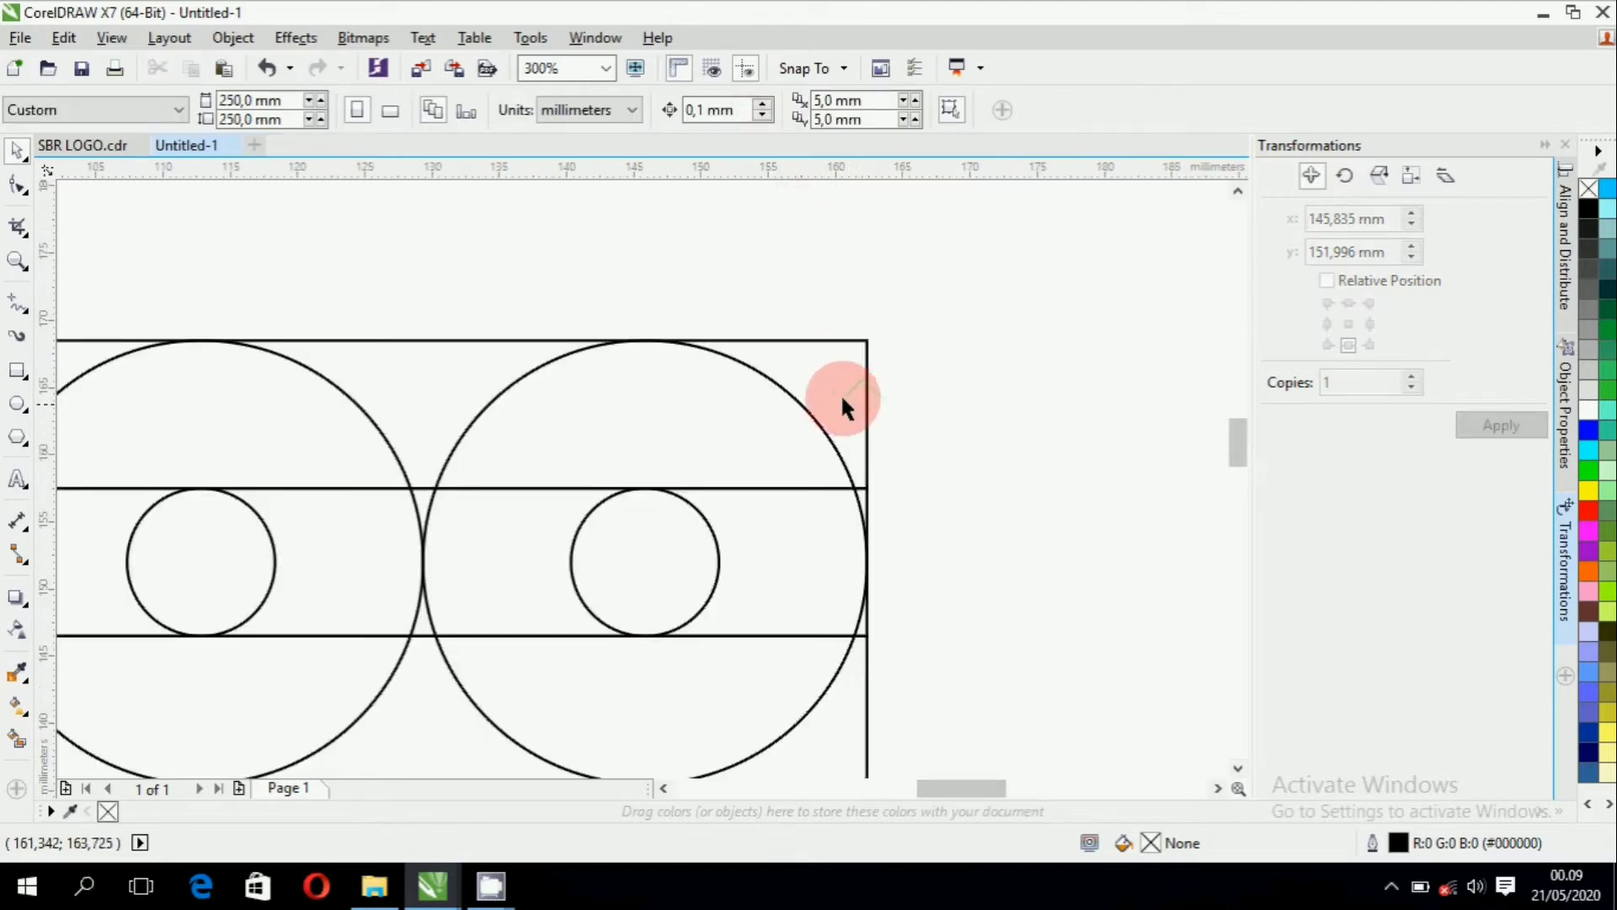
{"action": "scroll", "coordinate": [841, 392], "scroll_direction": "up", "scroll_amount": 1}
{"action": "left_click", "coordinate": [840, 376]}
{"action": "key", "text": "ctrl+q"}
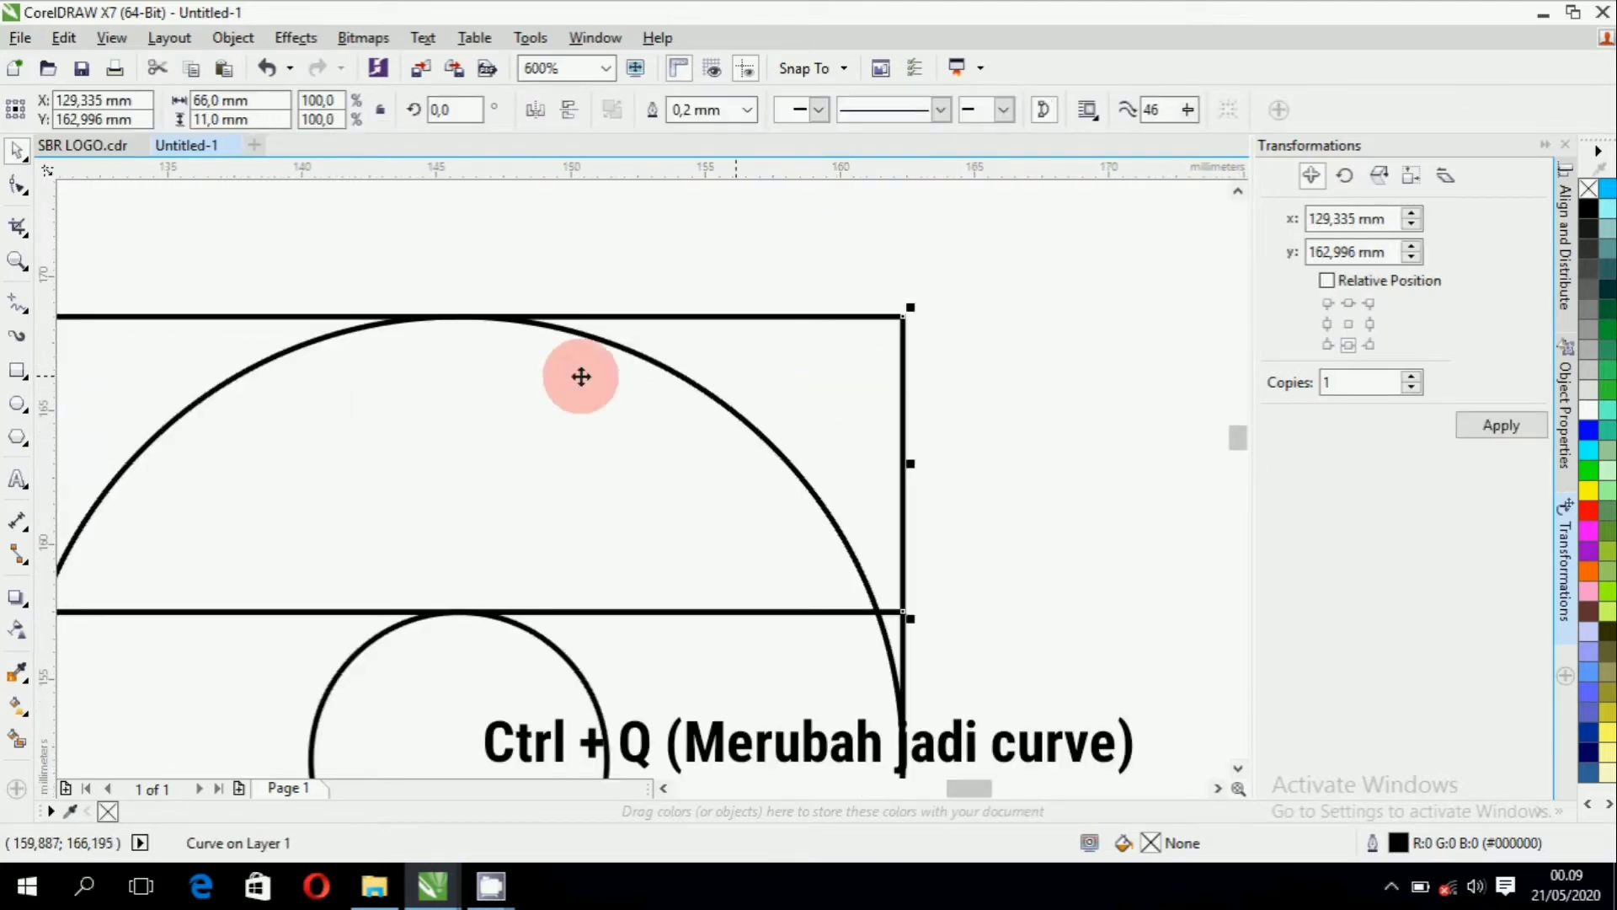
Add nodes to the top rectangle where the right large circle touches its upper edge and crosses its lower edge.
{"action": "left_click", "coordinate": [18, 182]}
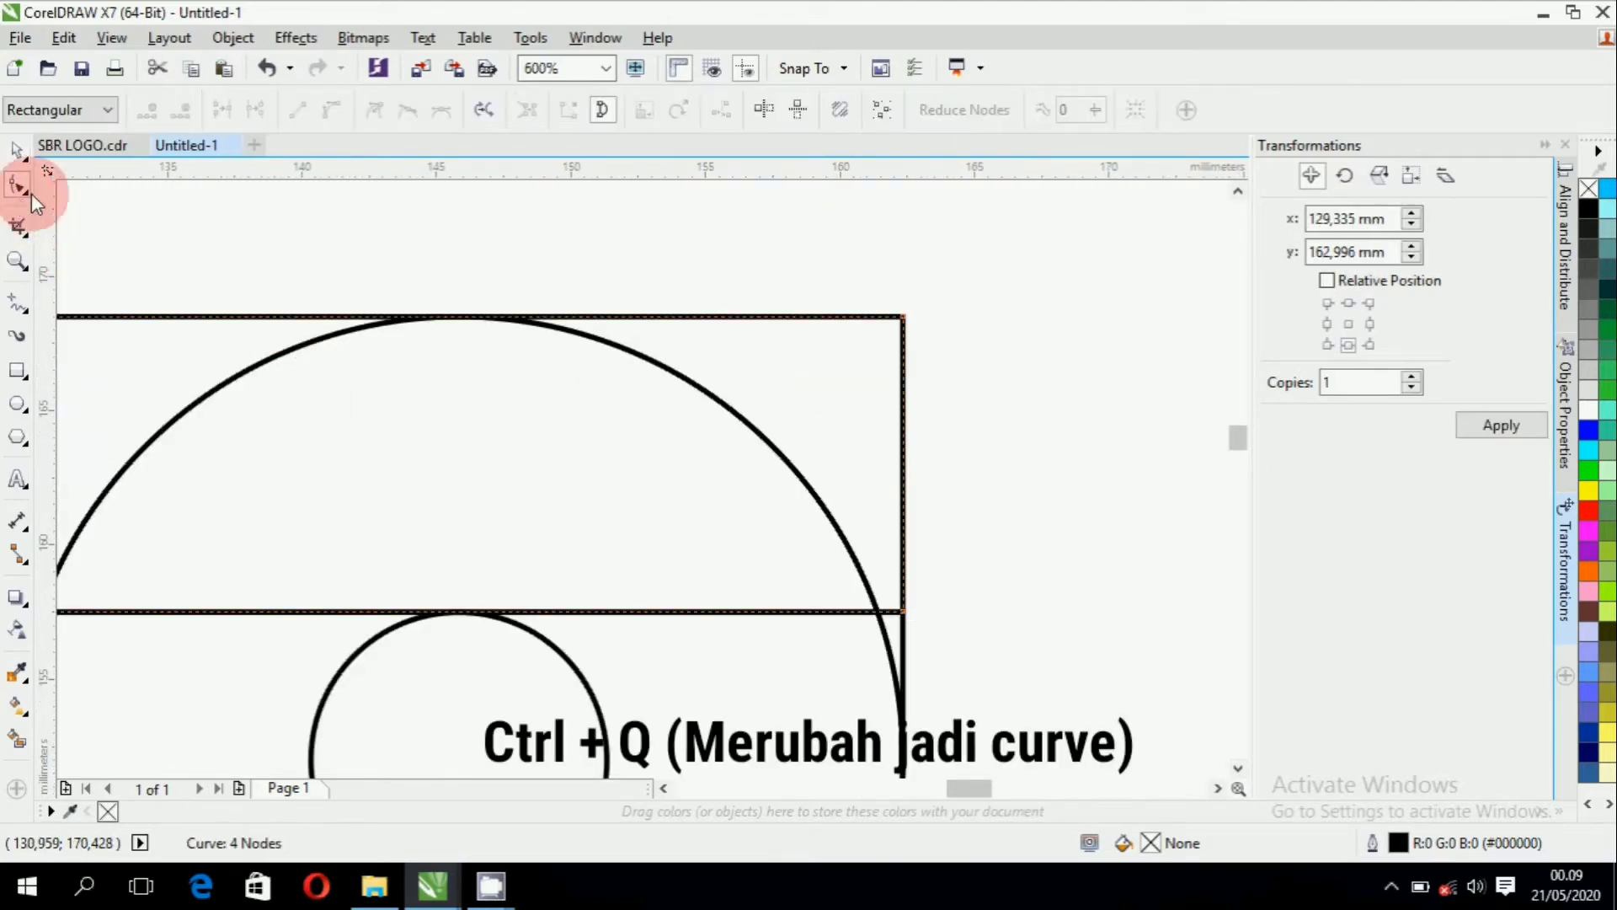
{"action": "right_click", "coordinate": [463, 320]}
{"action": "left_click", "coordinate": [478, 331]}
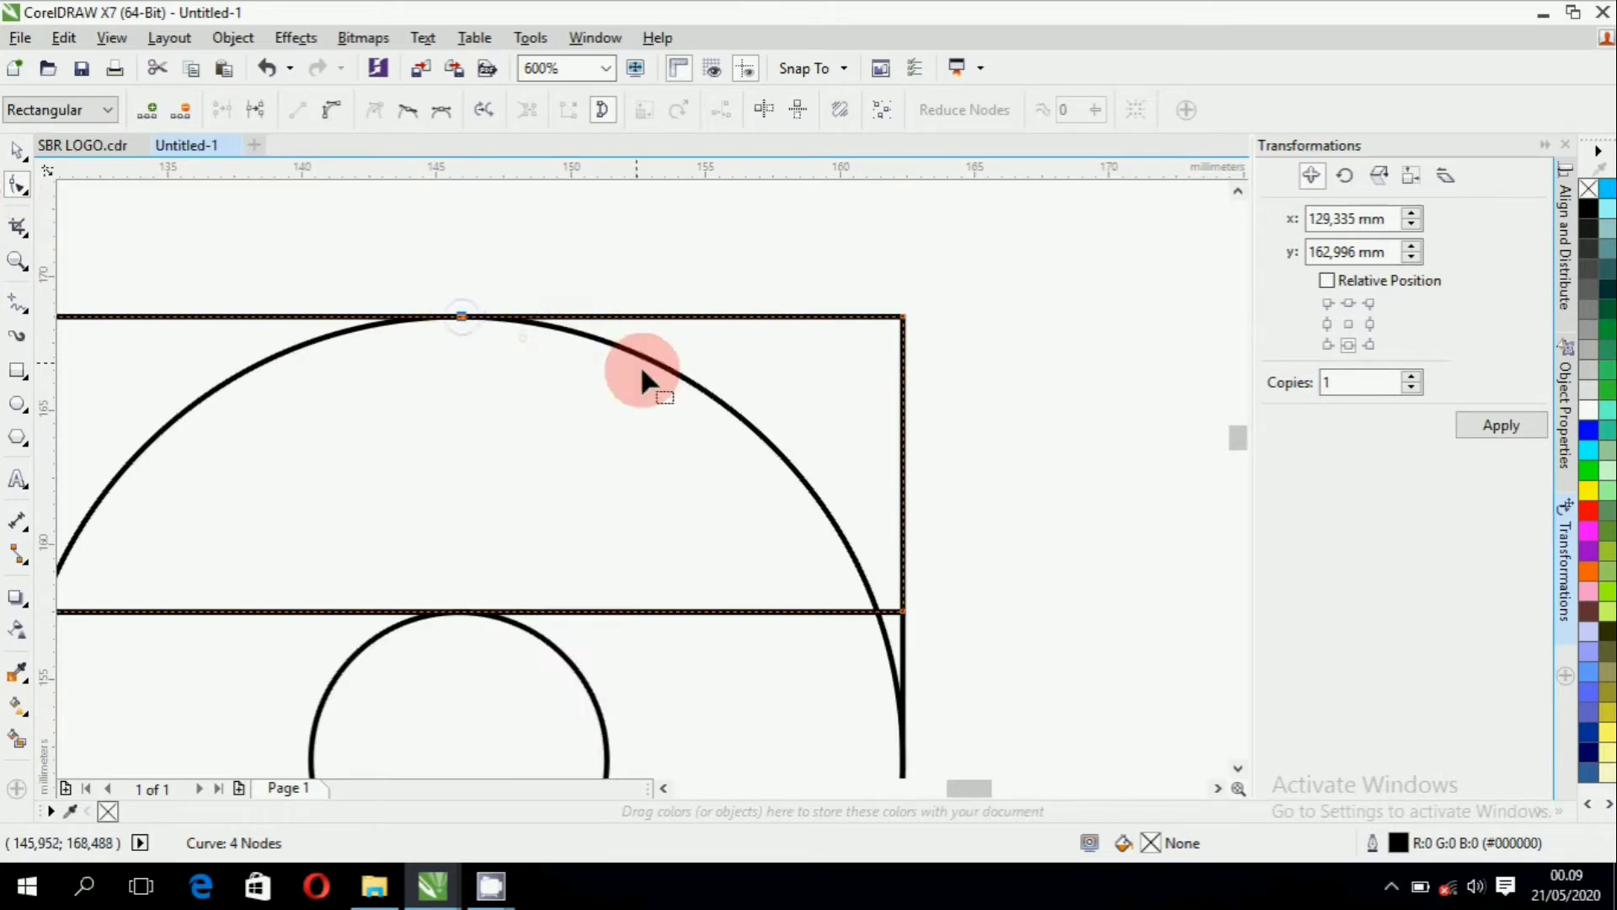
{"action": "right_click", "coordinate": [876, 622]}
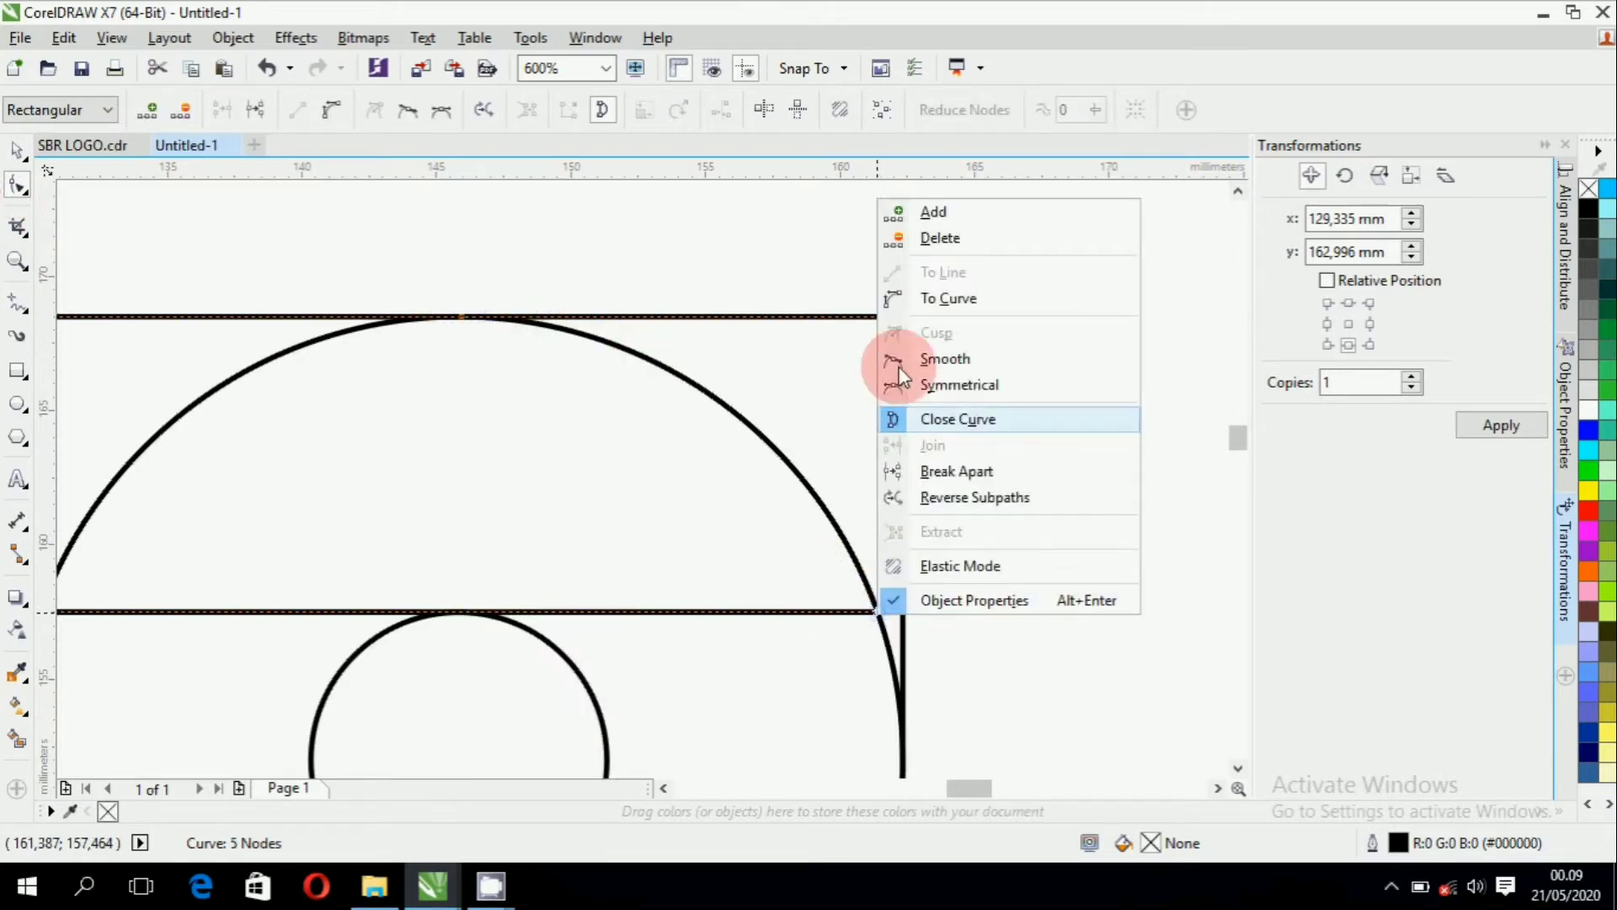
{"action": "left_click", "coordinate": [926, 212]}
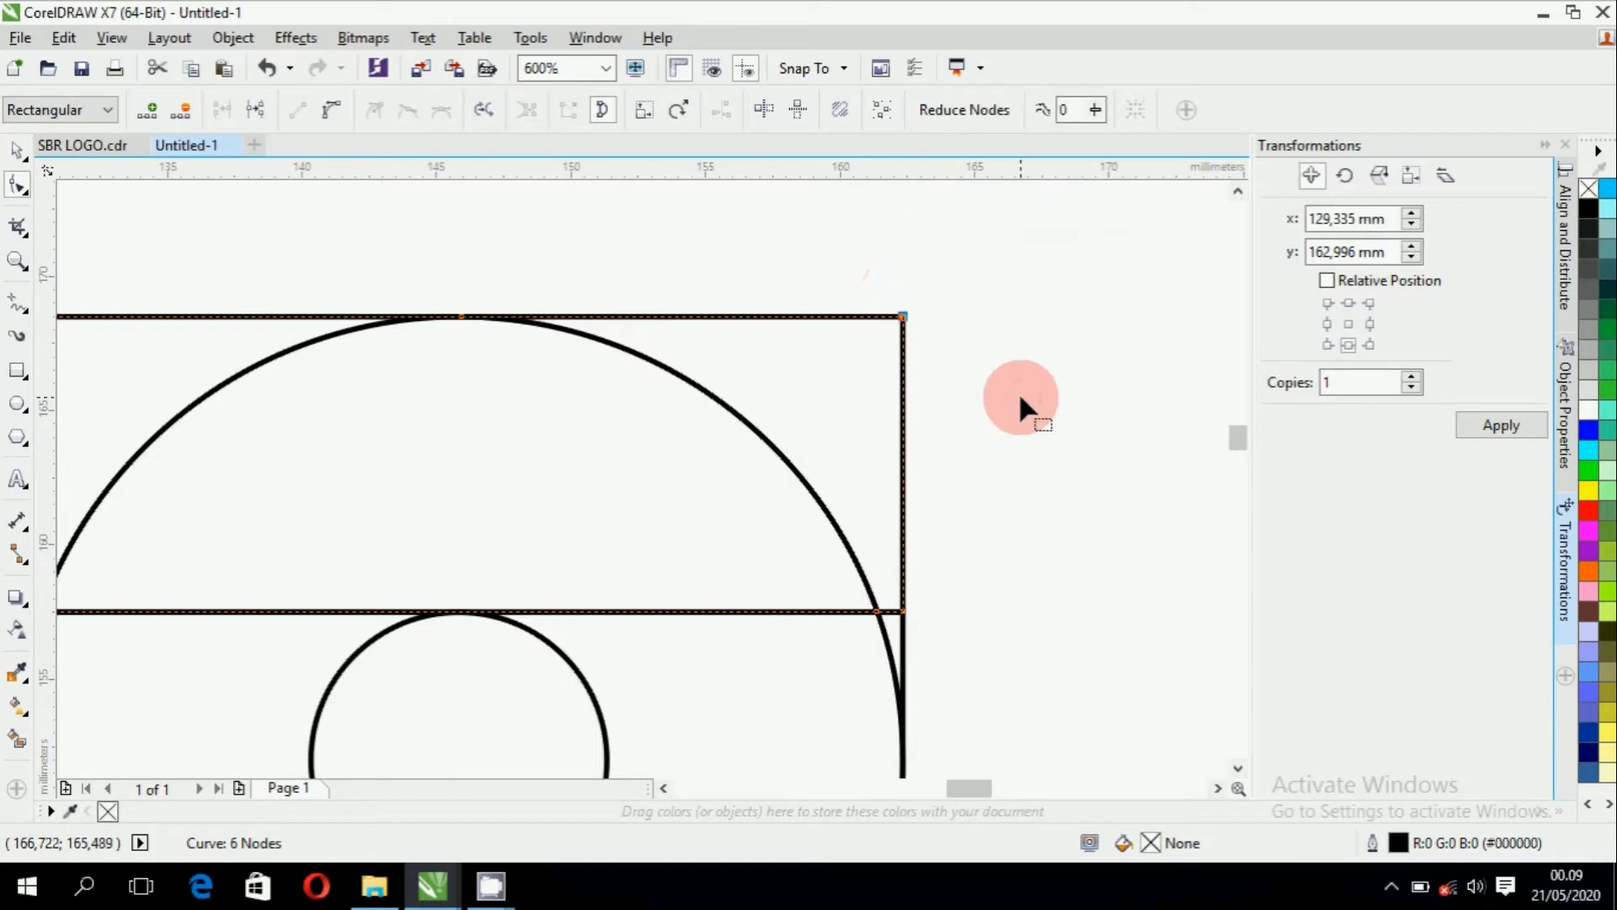
Delete the upper-right and lower-right corner nodes of the top rectangle.
{"action": "key", "text": "Delete"}
{"action": "scroll", "coordinate": [884, 633], "scroll_direction": "up", "scroll_amount": 3}
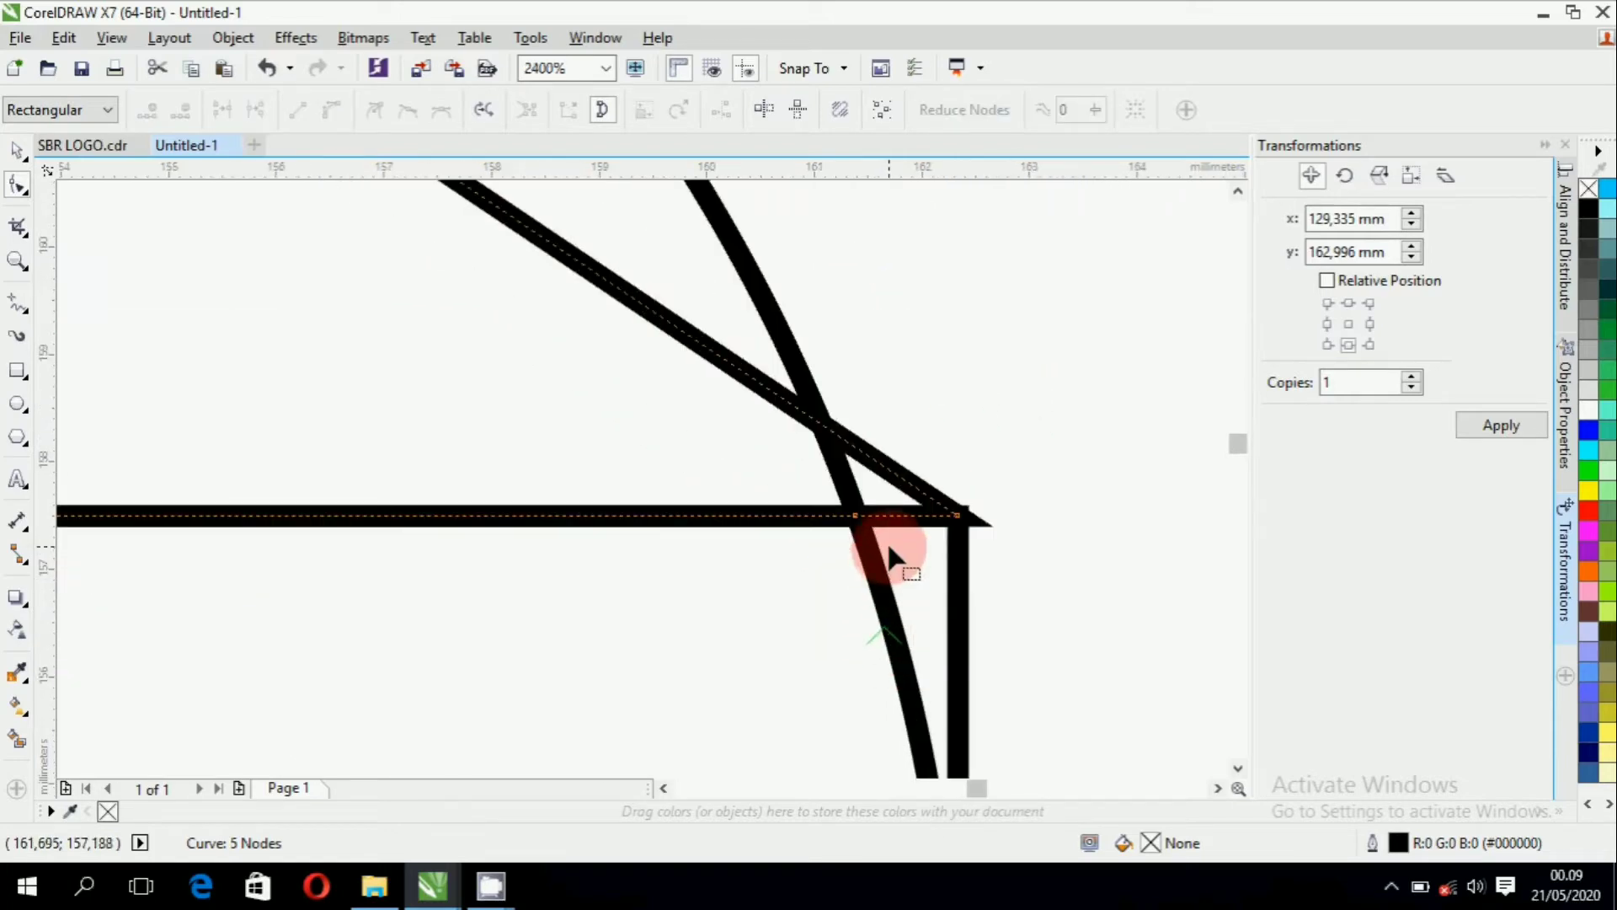
{"action": "left_click", "coordinate": [958, 515]}
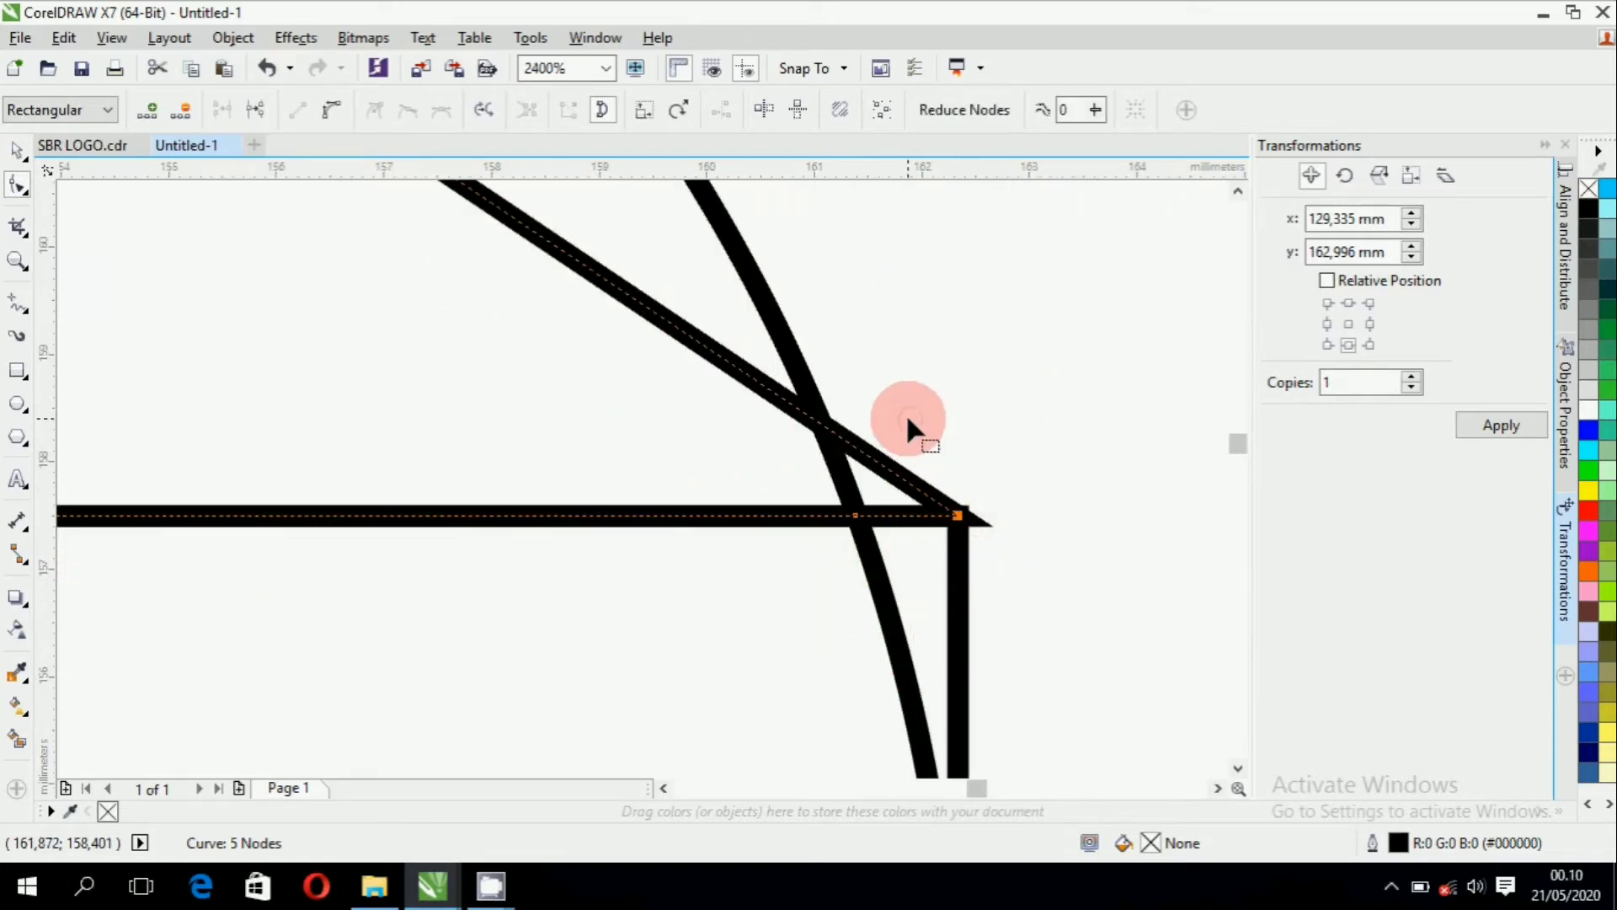
{"action": "key", "text": "Delete"}
Add a node on the top shape's upper edge where it touches the top of the left large circle.
{"action": "scroll", "coordinate": [984, 530], "scroll_direction": "down", "scroll_amount": 2}
{"action": "scroll", "coordinate": [983, 531], "scroll_direction": "down", "scroll_amount": 5}
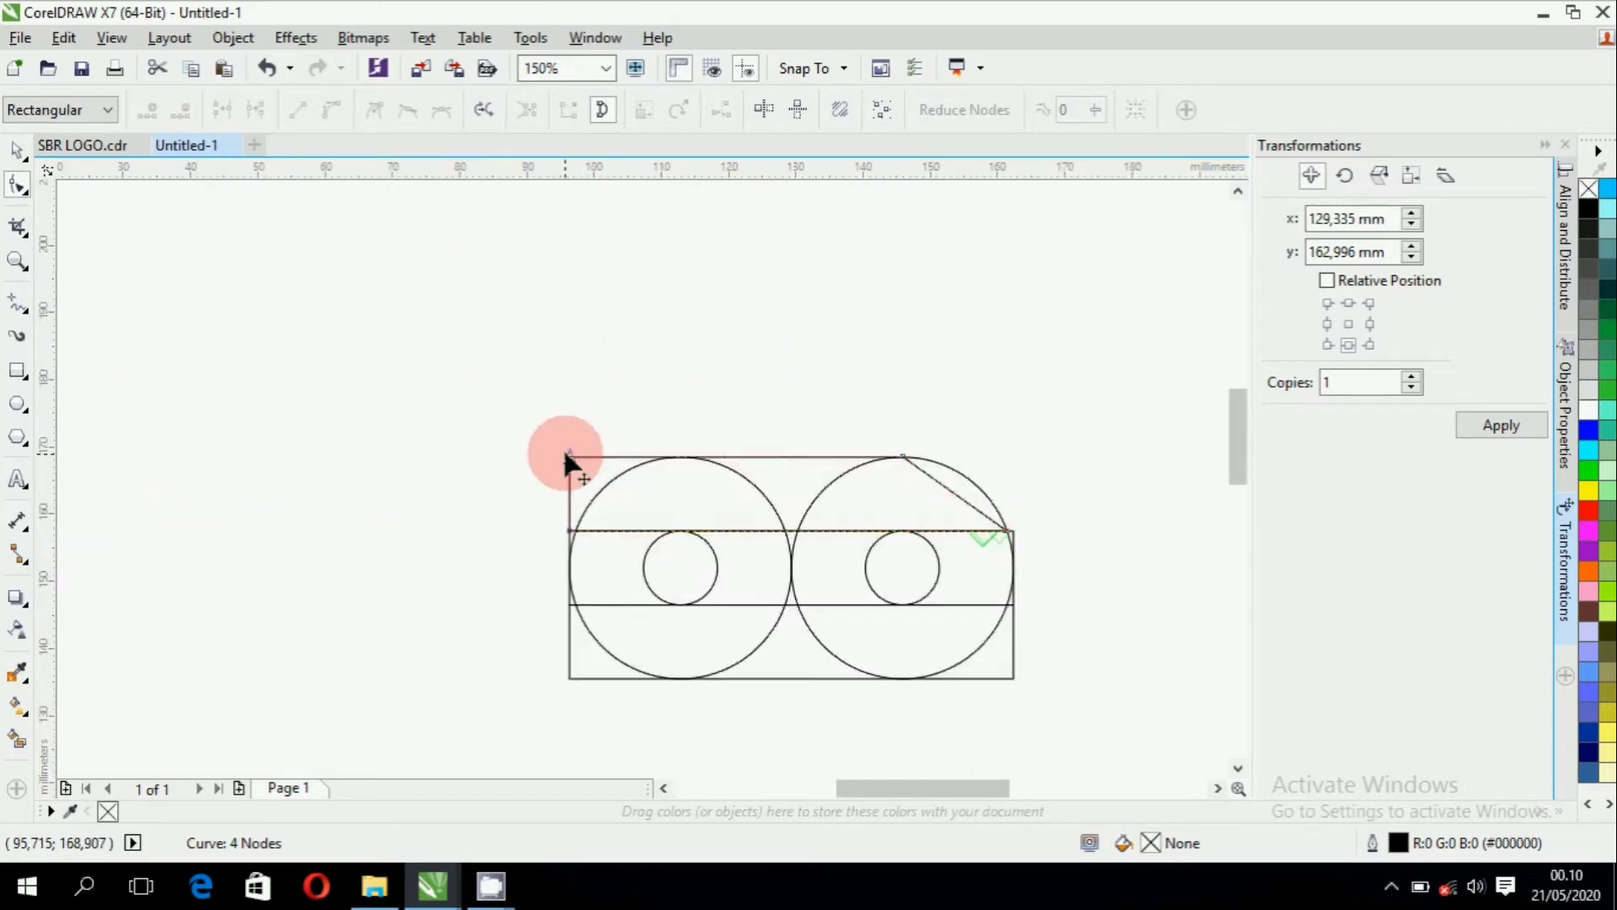
{"action": "scroll", "coordinate": [563, 455], "scroll_direction": "up", "scroll_amount": 3}
{"action": "scroll", "coordinate": [1002, 472], "scroll_direction": "up", "scroll_amount": 2}
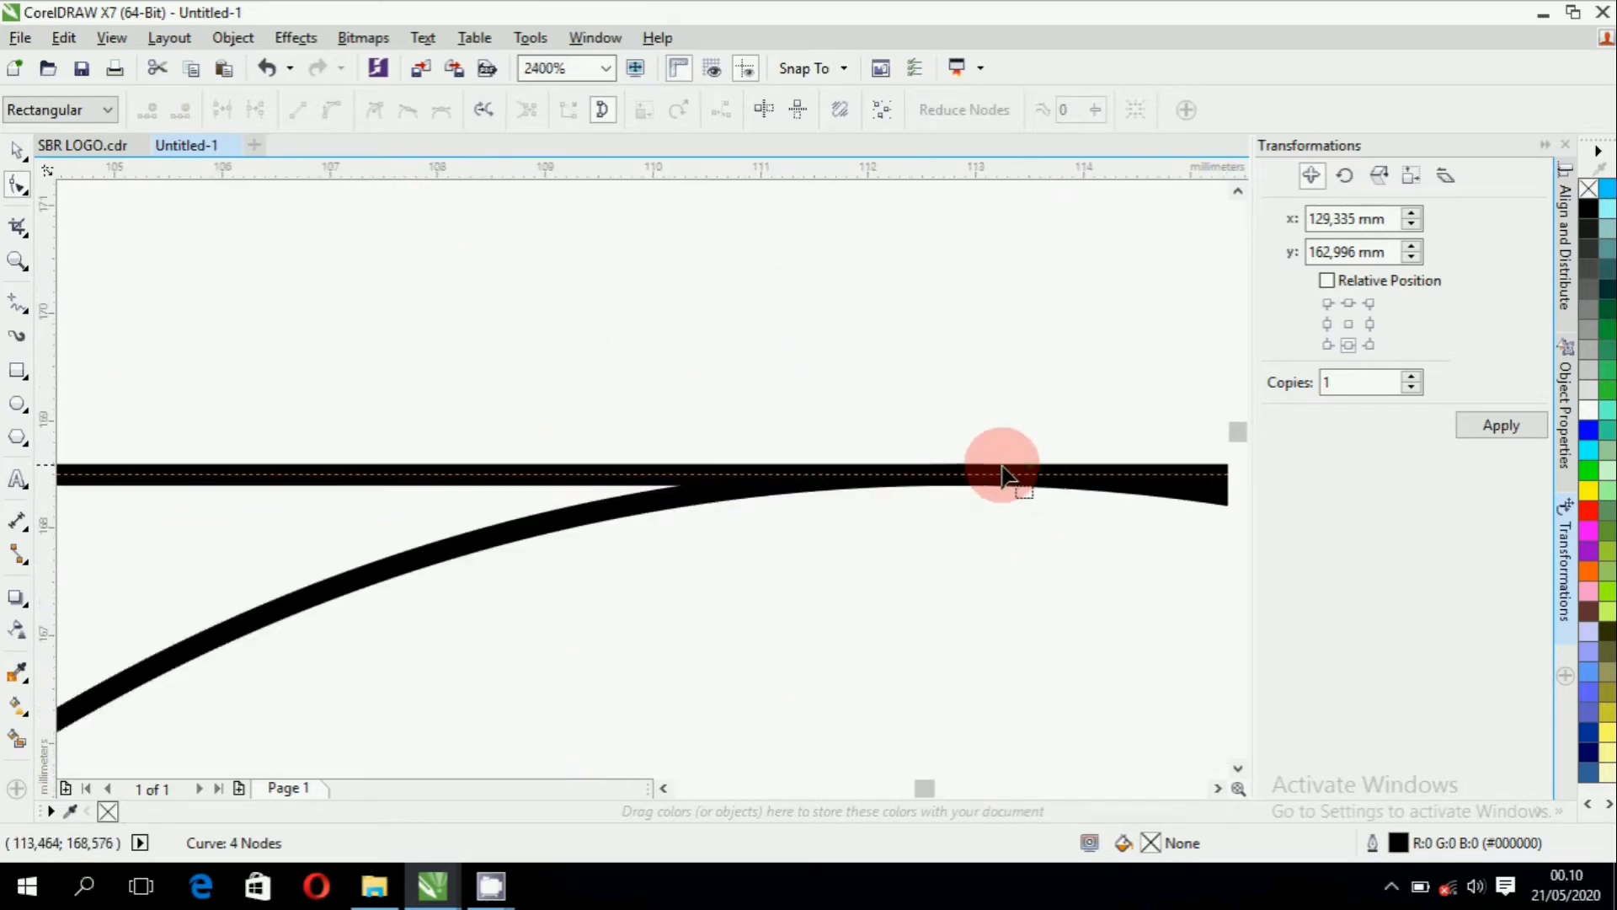
{"action": "right_click", "coordinate": [955, 477]}
{"action": "left_click", "coordinate": [994, 69]}
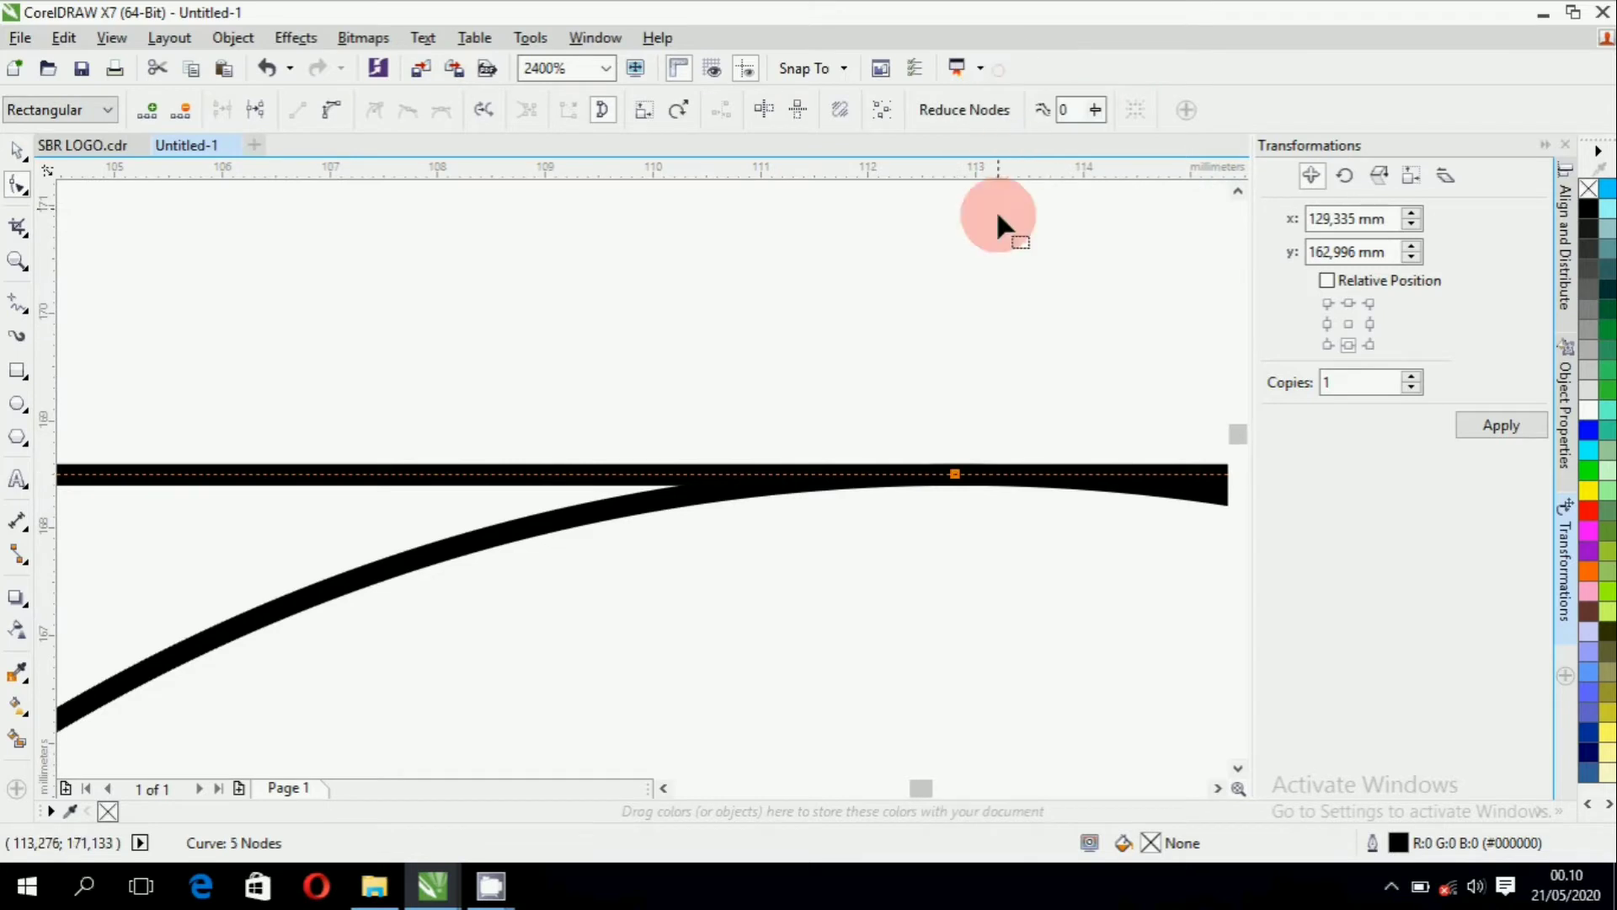
Add a node on the top shape's lower edge where the left large circle crosses it.
{"action": "scroll", "coordinate": [1000, 227], "scroll_direction": "down", "scroll_amount": 3}
{"action": "scroll", "coordinate": [765, 448], "scroll_direction": "up", "scroll_amount": 3}
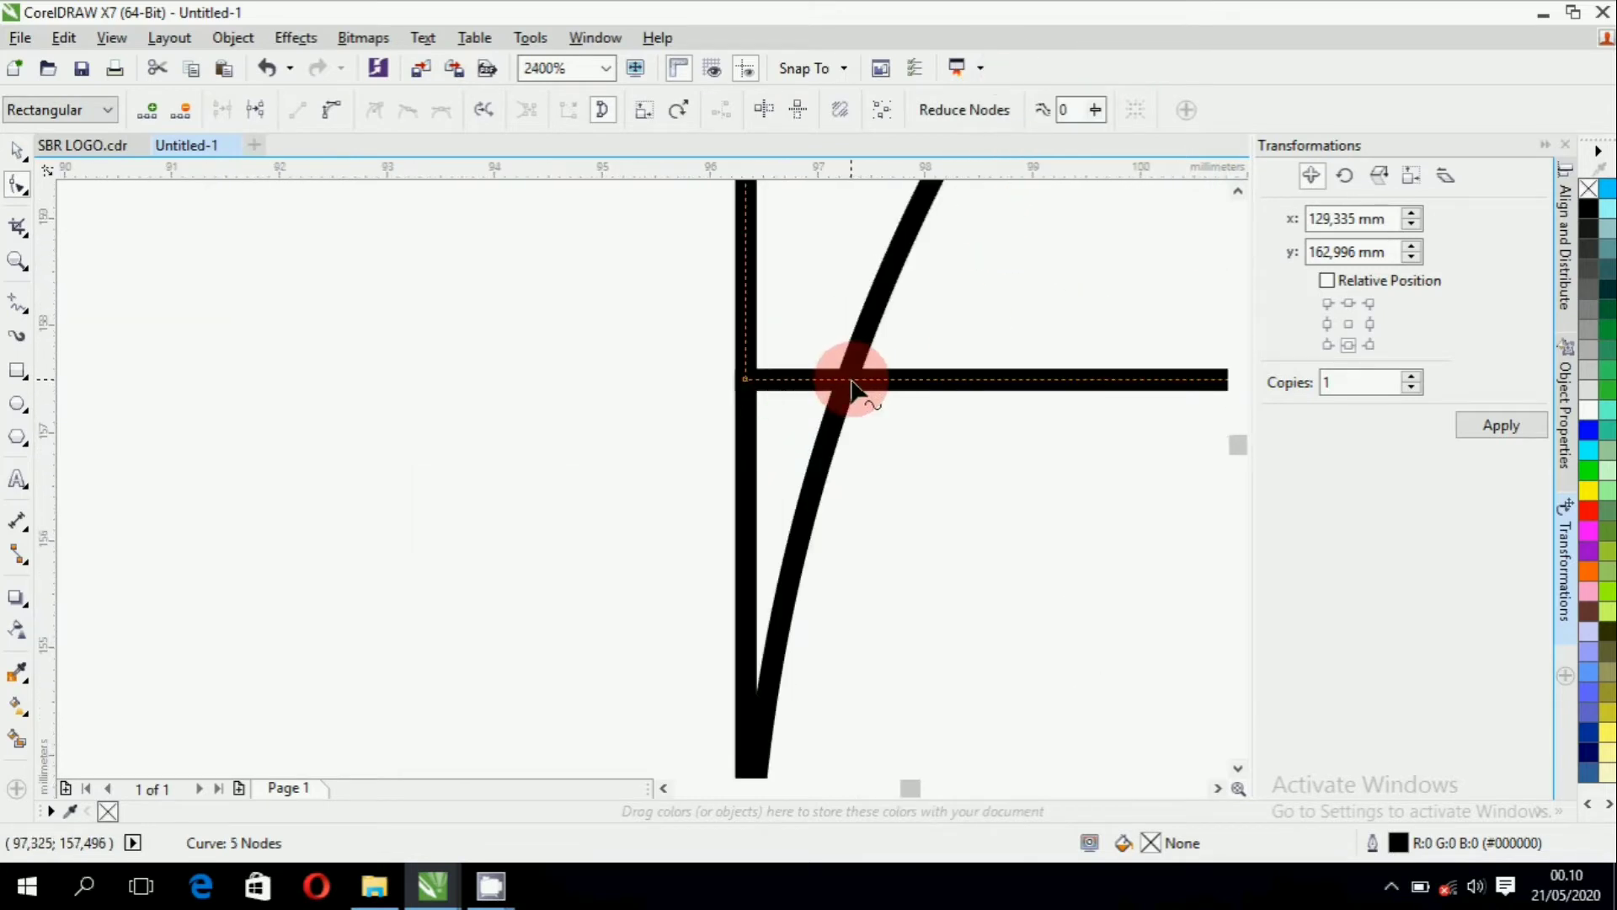
{"action": "right_click", "coordinate": [851, 382]}
{"action": "left_click", "coordinate": [916, 405]}
Delete the lower-left and upper-left corner nodes of the top shape.
{"action": "left_click_drag", "start_coordinate": [622, 331], "coordinate": [782, 434]}
{"action": "key", "text": "Delete"}
{"action": "scroll", "coordinate": [764, 513], "scroll_direction": "down", "scroll_amount": 3}
{"action": "scroll", "coordinate": [763, 324], "scroll_direction": "up", "scroll_amount": 1}
{"action": "left_click_drag", "start_coordinate": [689, 311], "coordinate": [798, 424]}
{"action": "scroll", "coordinate": [580, 360], "scroll_direction": "down", "scroll_amount": 3}
{"action": "key", "text": "Delete"}
Convert the middle rectangle to curves and add nodes where the left large circle crosses its upper and lower edges.
{"action": "scroll", "coordinate": [603, 389], "scroll_direction": "up", "scroll_amount": 4}
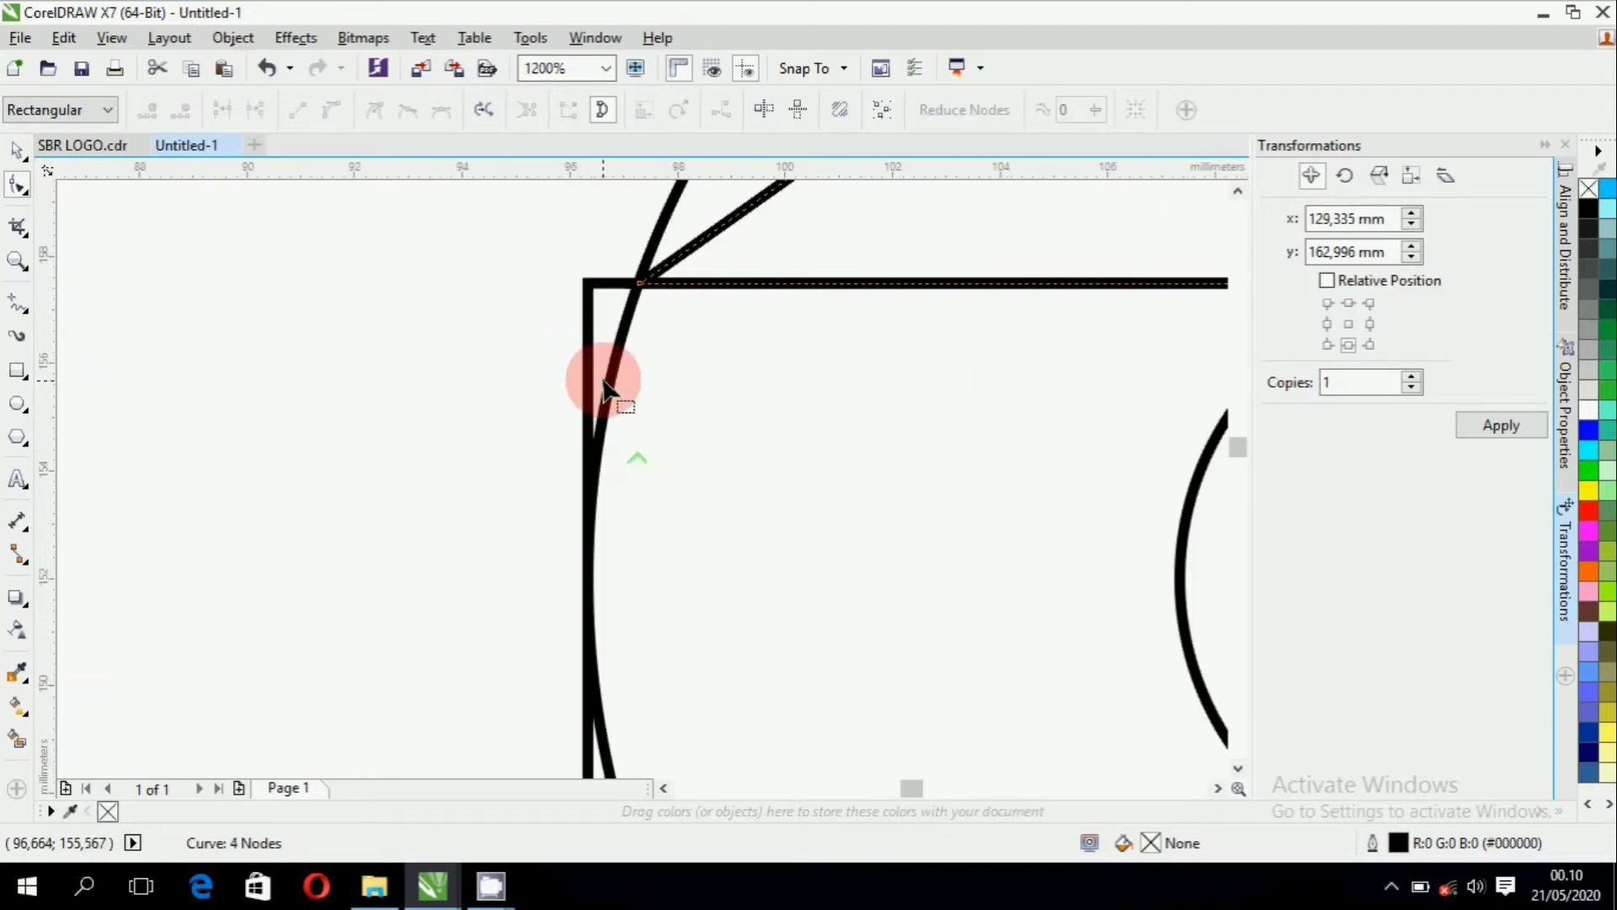
{"action": "left_click", "coordinate": [587, 284]}
{"action": "left_click", "coordinate": [628, 291]}
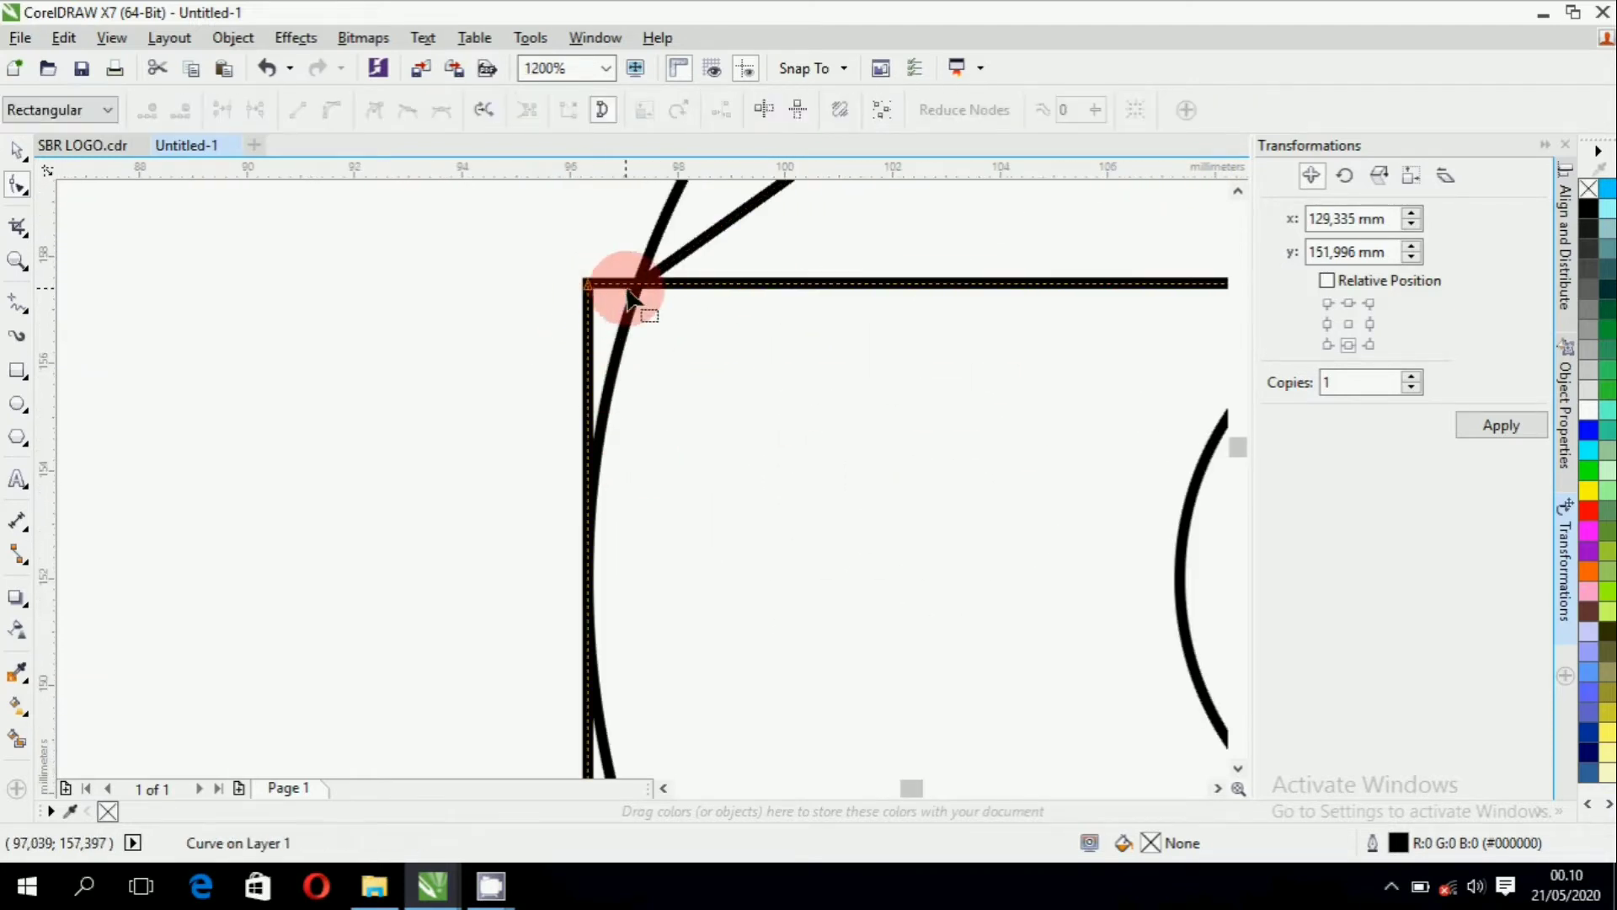
{"action": "right_click", "coordinate": [640, 289]}
{"action": "left_click", "coordinate": [640, 281]}
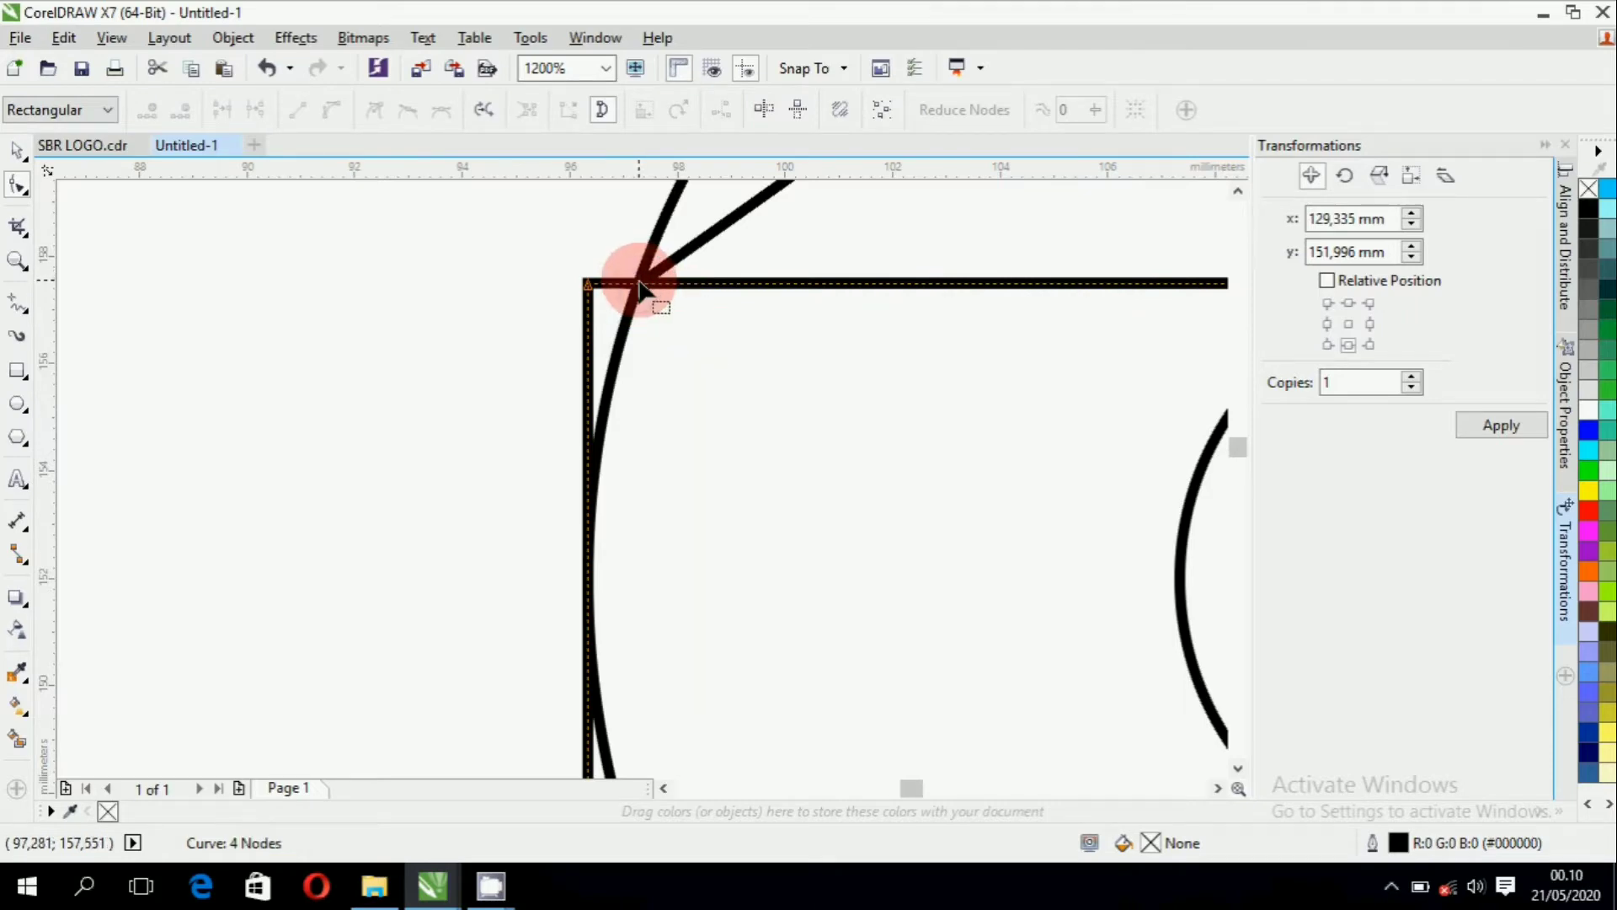
{"action": "right_click", "coordinate": [639, 289]}
{"action": "left_click", "coordinate": [674, 296]}
{"action": "scroll", "coordinate": [614, 578], "scroll_direction": "down", "scroll_amount": 1}
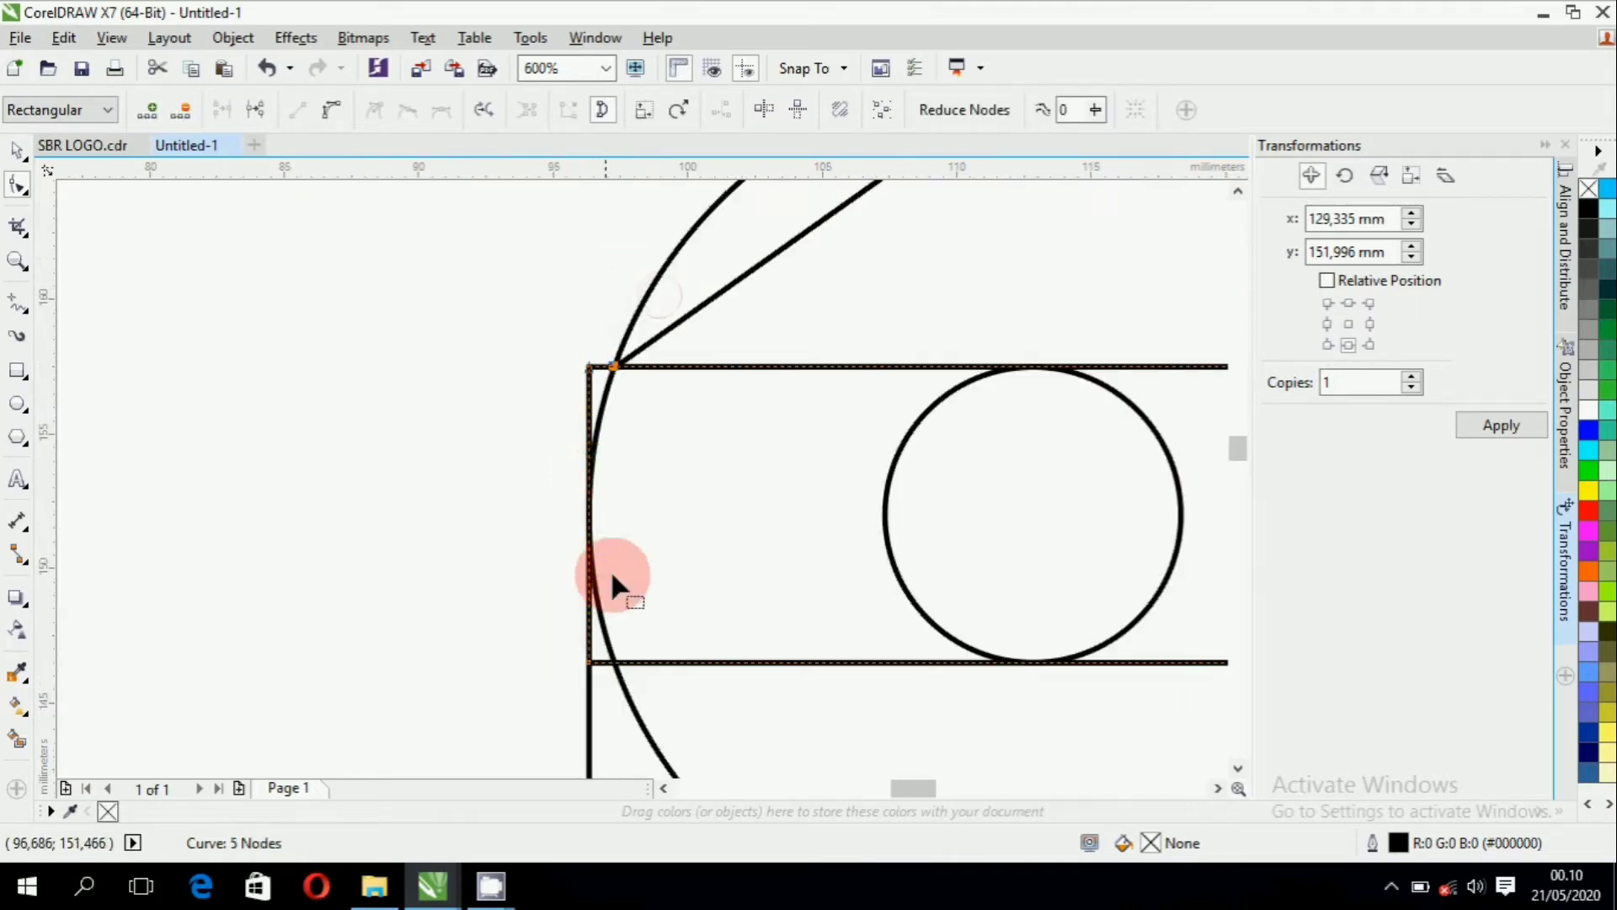
{"action": "scroll", "coordinate": [619, 678], "scroll_direction": "up", "scroll_amount": 2}
{"action": "right_click", "coordinate": [621, 718]}
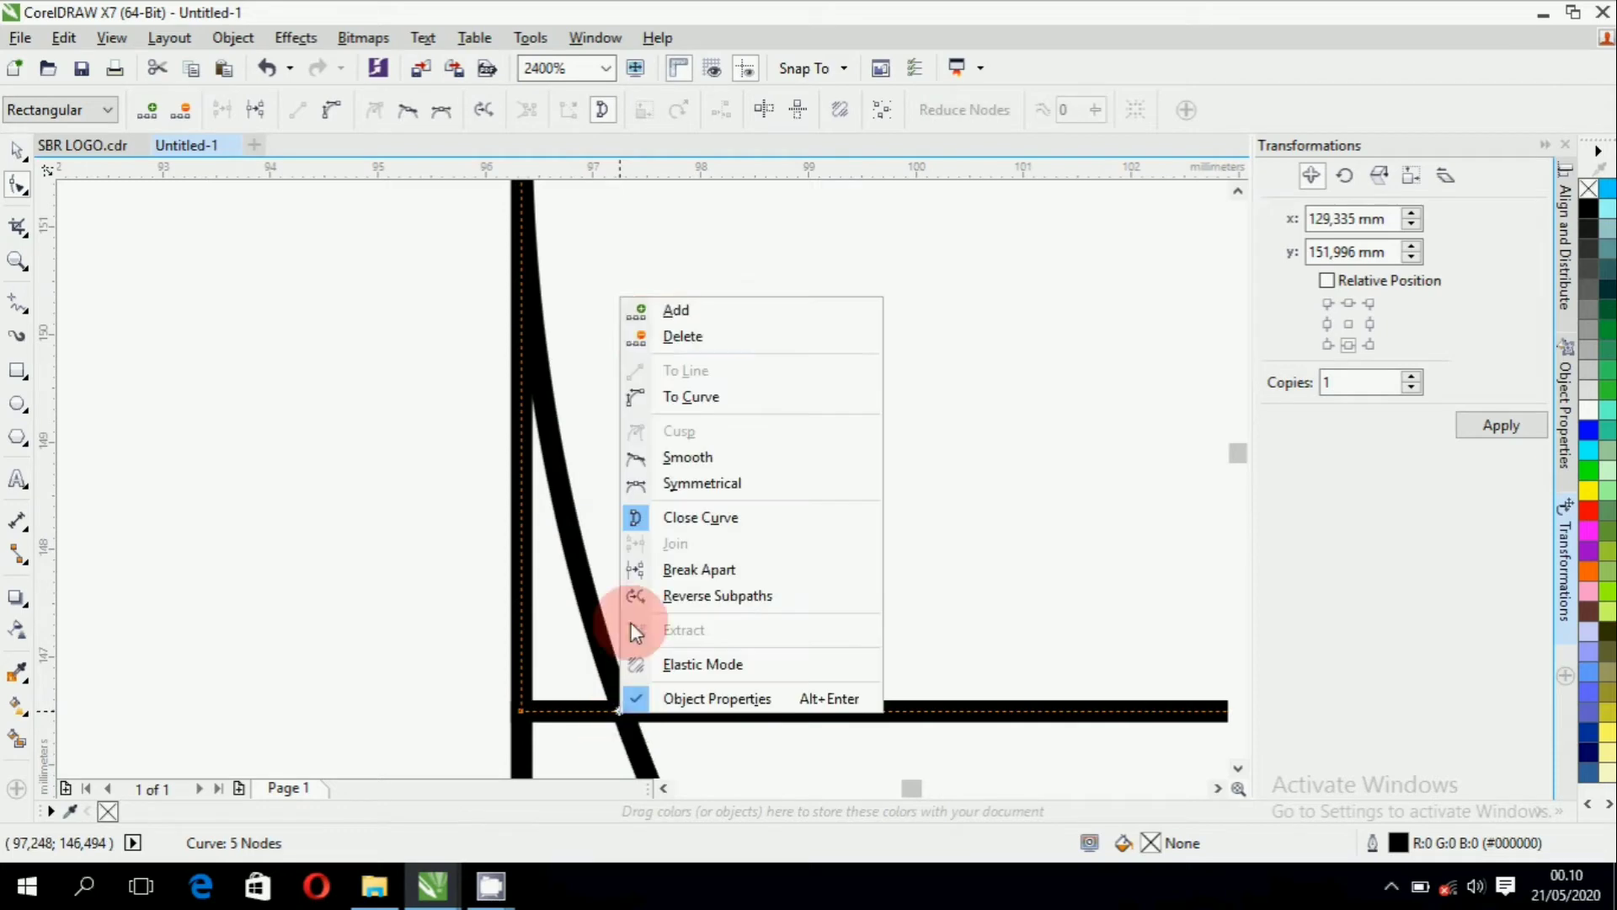
{"action": "left_click", "coordinate": [656, 305]}
Delete the lower-left and upper-left corner nodes of the middle rectangle.
{"action": "left_click_drag", "start_coordinate": [542, 729], "coordinate": [549, 738]}
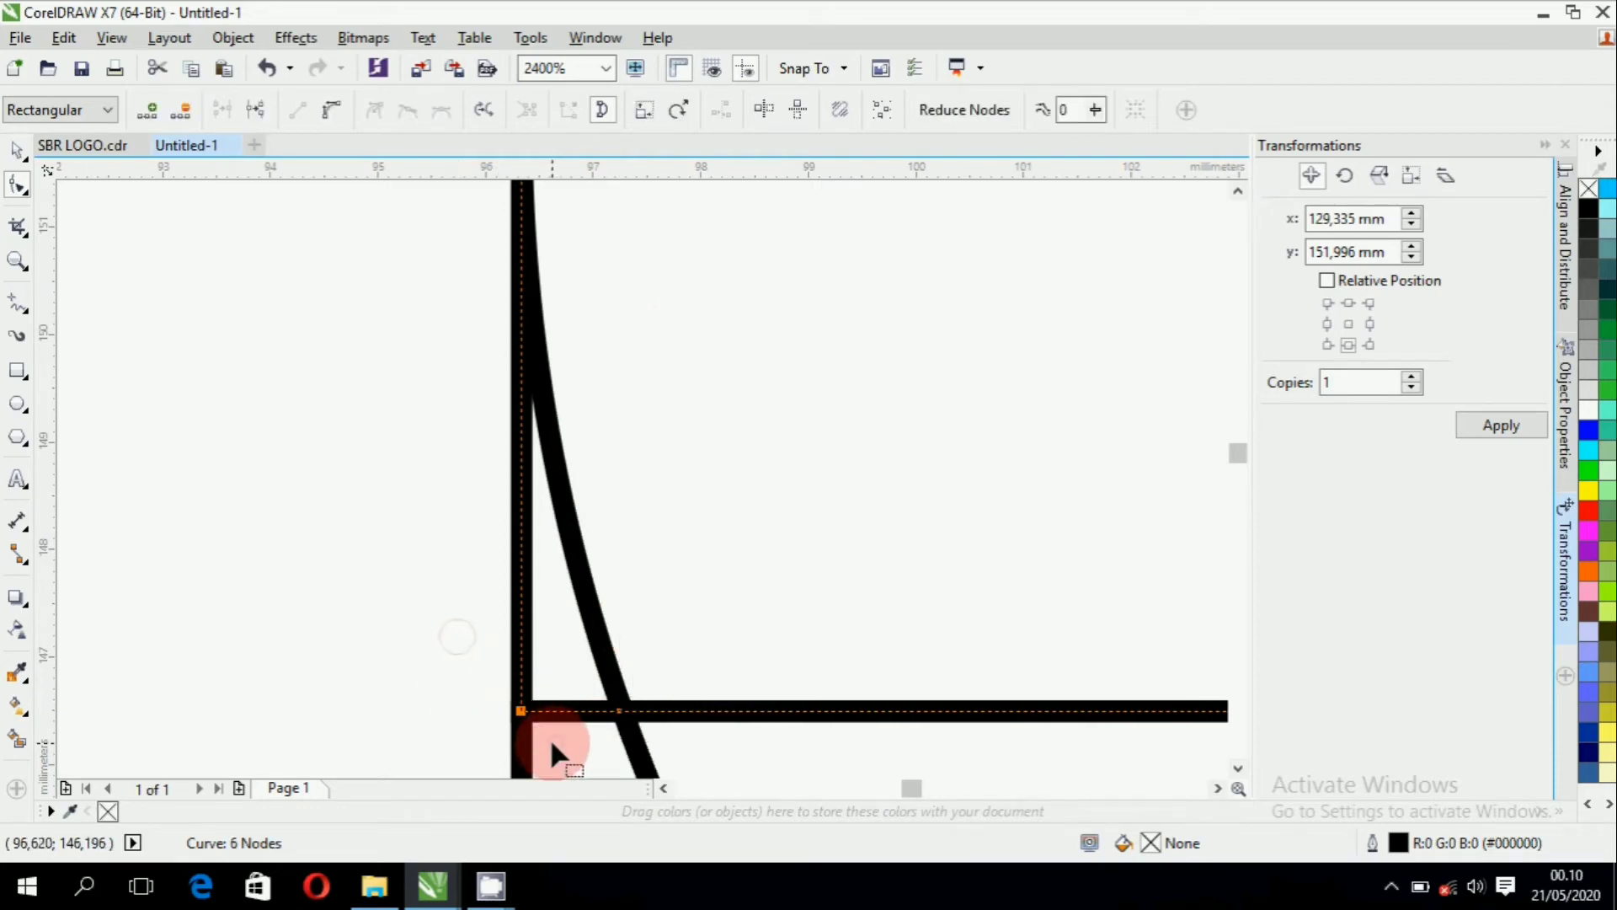
{"action": "key", "text": "Delete"}
{"action": "scroll", "coordinate": [549, 737], "scroll_direction": "down", "scroll_amount": 1}
{"action": "scroll", "coordinate": [523, 340], "scroll_direction": "down", "scroll_amount": 3}
{"action": "scroll", "coordinate": [519, 303], "scroll_direction": "up", "scroll_amount": 3}
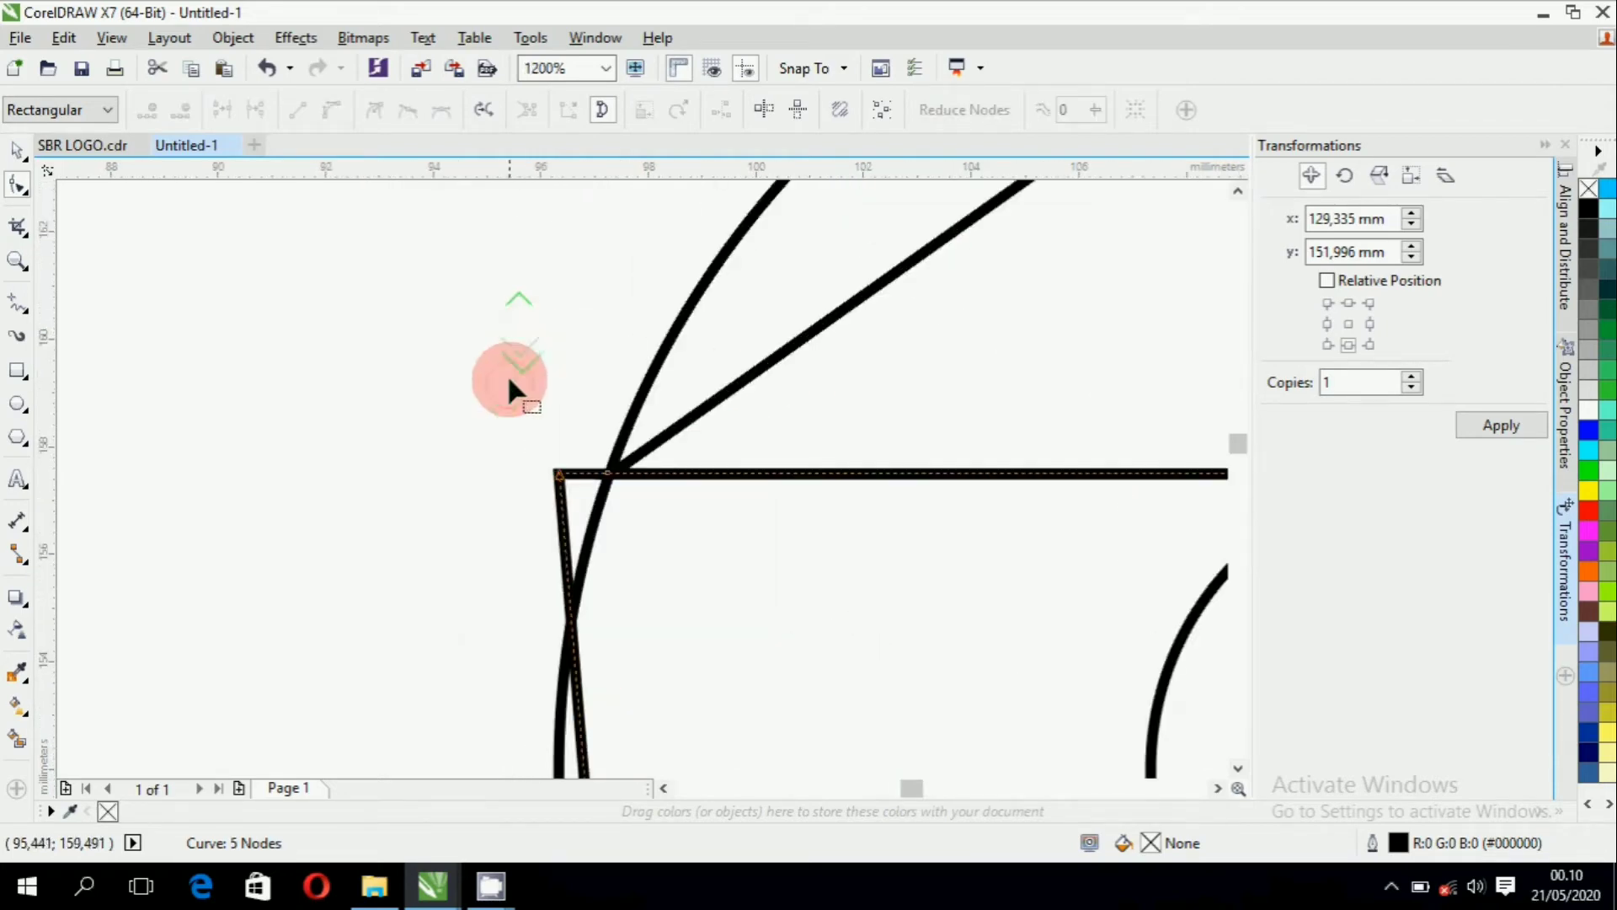
{"action": "left_click_drag", "start_coordinate": [507, 377], "coordinate": [618, 525]}
{"action": "left_click_drag", "start_coordinate": [509, 435], "coordinate": [581, 537]}
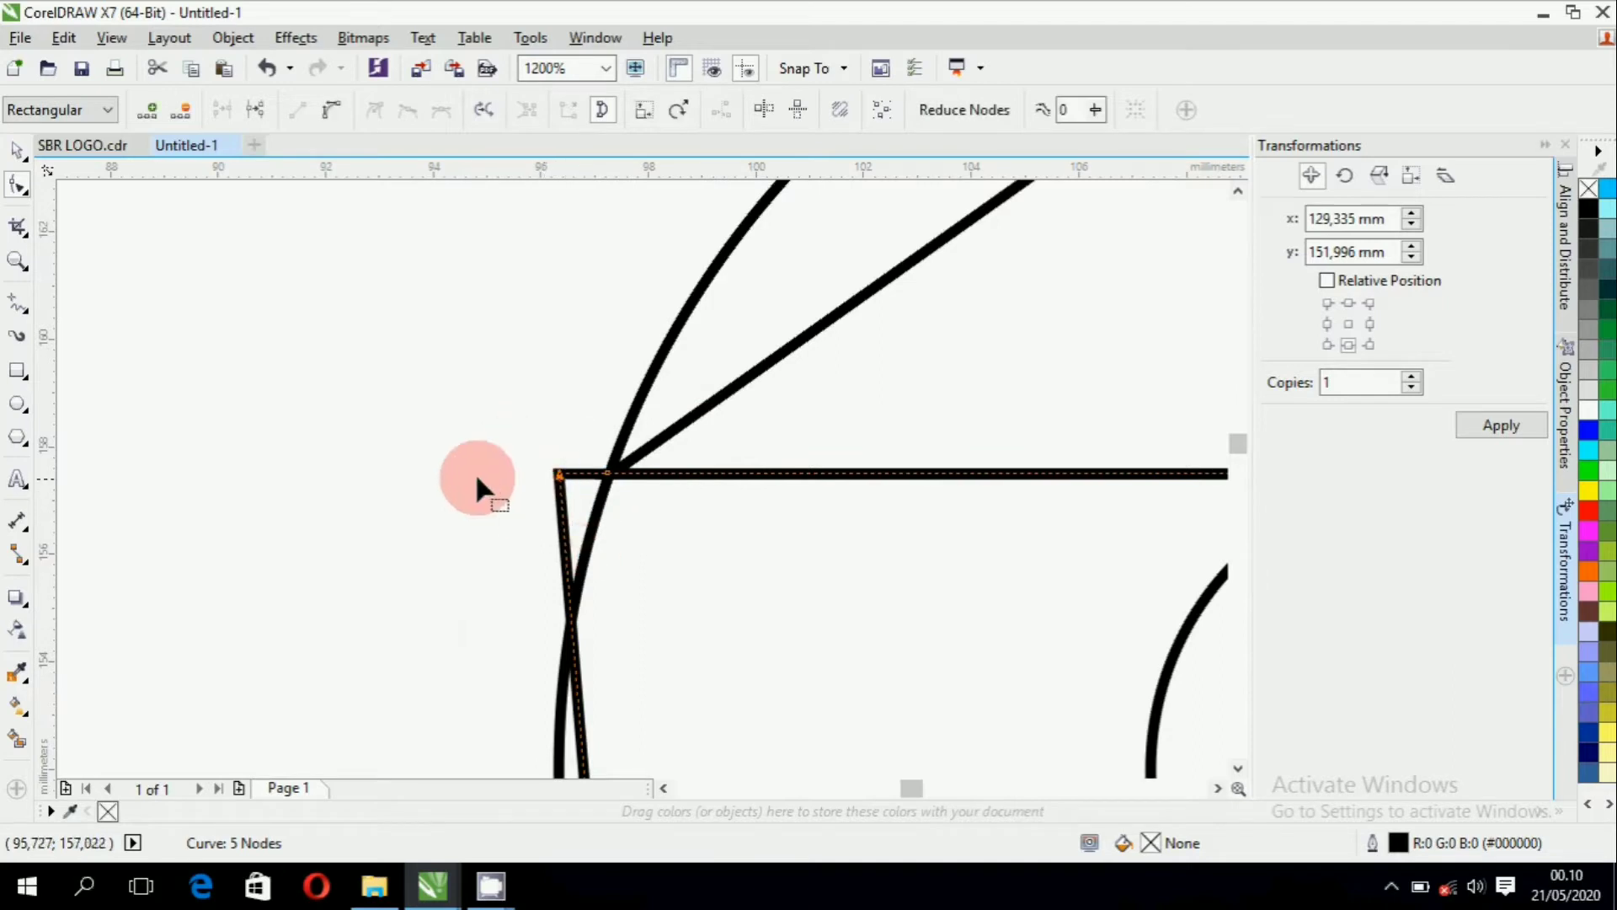
{"action": "key", "text": "Delete"}
Add nodes on the middle rectangle's upper and lower edges where the right large circle crosses them.
{"action": "scroll", "coordinate": [473, 473], "scroll_direction": "down", "scroll_amount": 3}
{"action": "scroll", "coordinate": [806, 425], "scroll_direction": "up", "scroll_amount": 1}
{"action": "scroll", "coordinate": [956, 379], "scroll_direction": "up", "scroll_amount": 4}
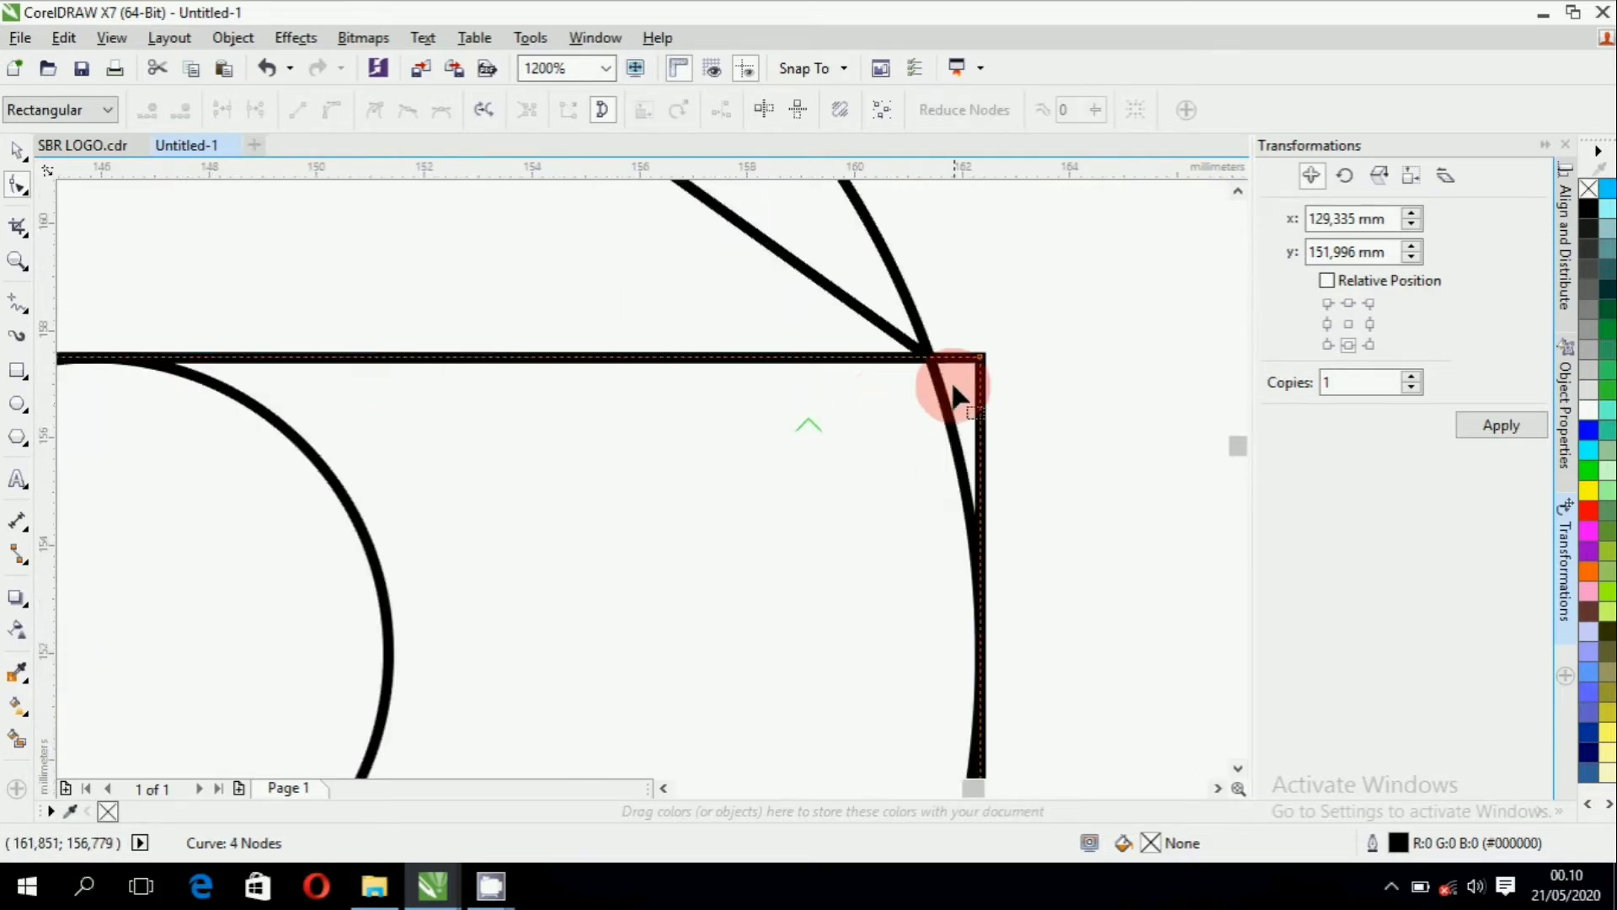
{"action": "right_click", "coordinate": [914, 358]}
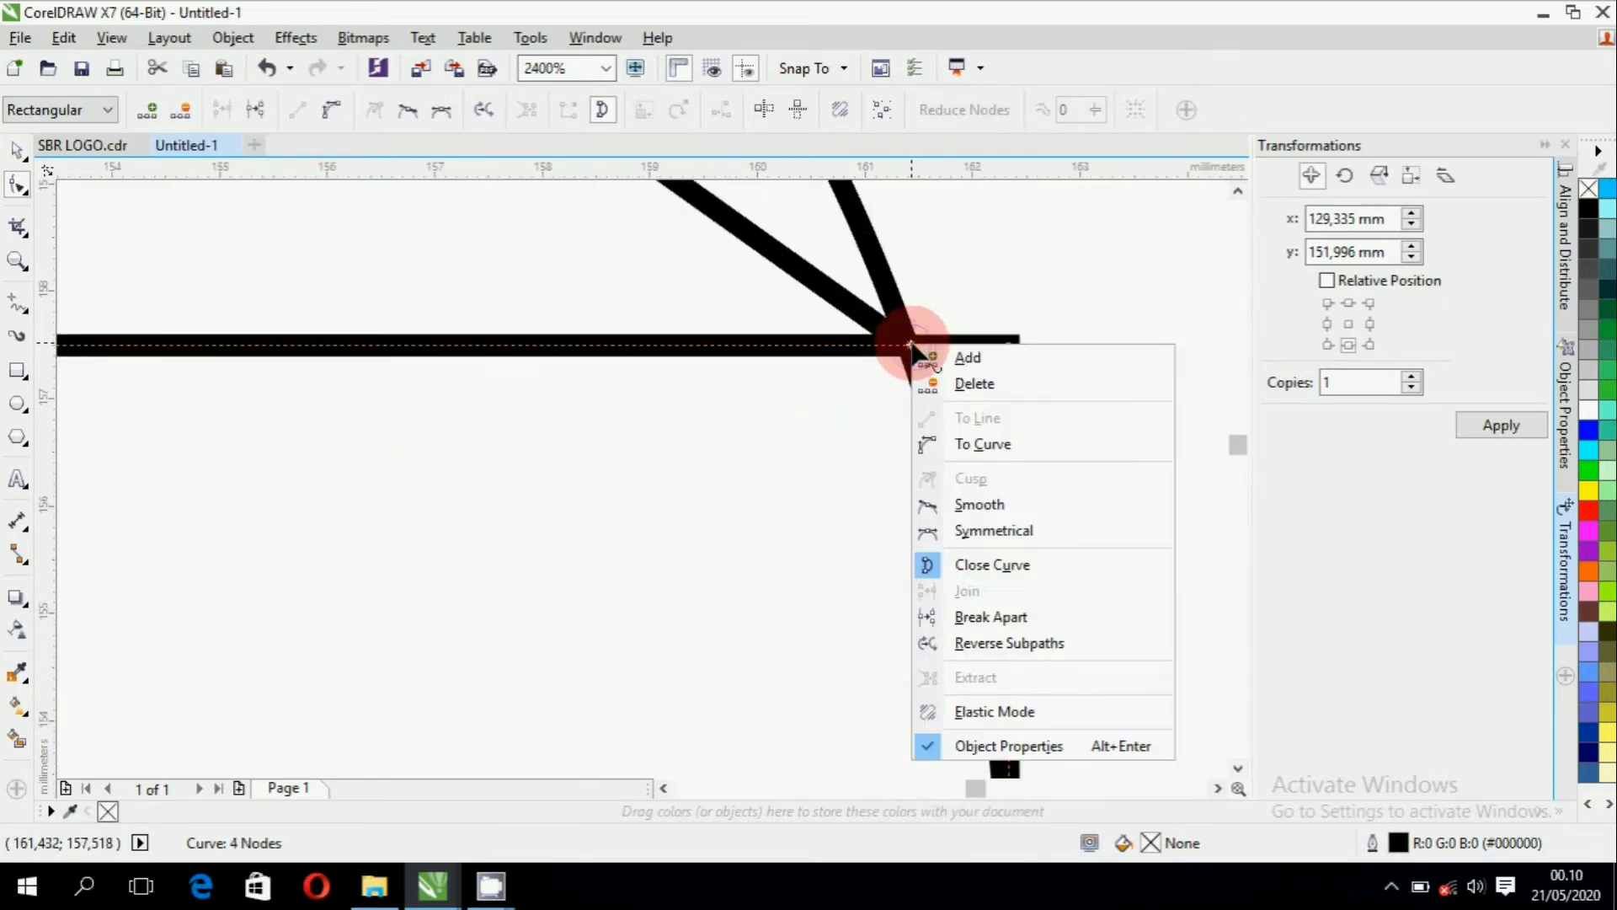
{"action": "left_click", "coordinate": [927, 358]}
{"action": "scroll", "coordinate": [836, 354], "scroll_direction": "down", "scroll_amount": 2}
{"action": "scroll", "coordinate": [868, 644], "scroll_direction": "up", "scroll_amount": 1}
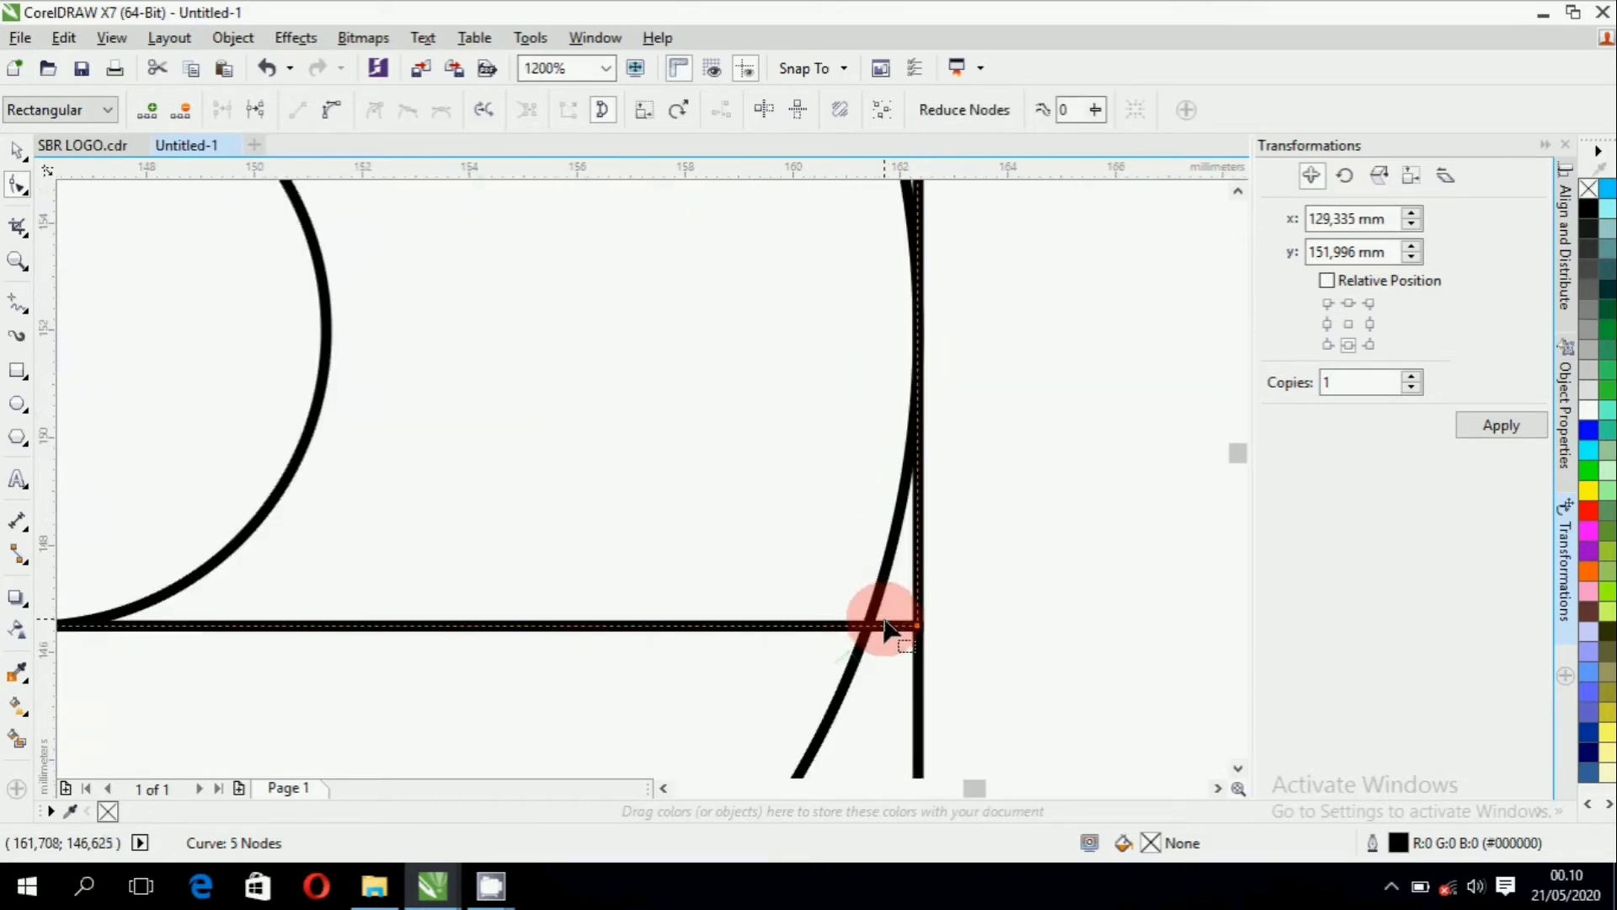
{"action": "right_click", "coordinate": [867, 626]}
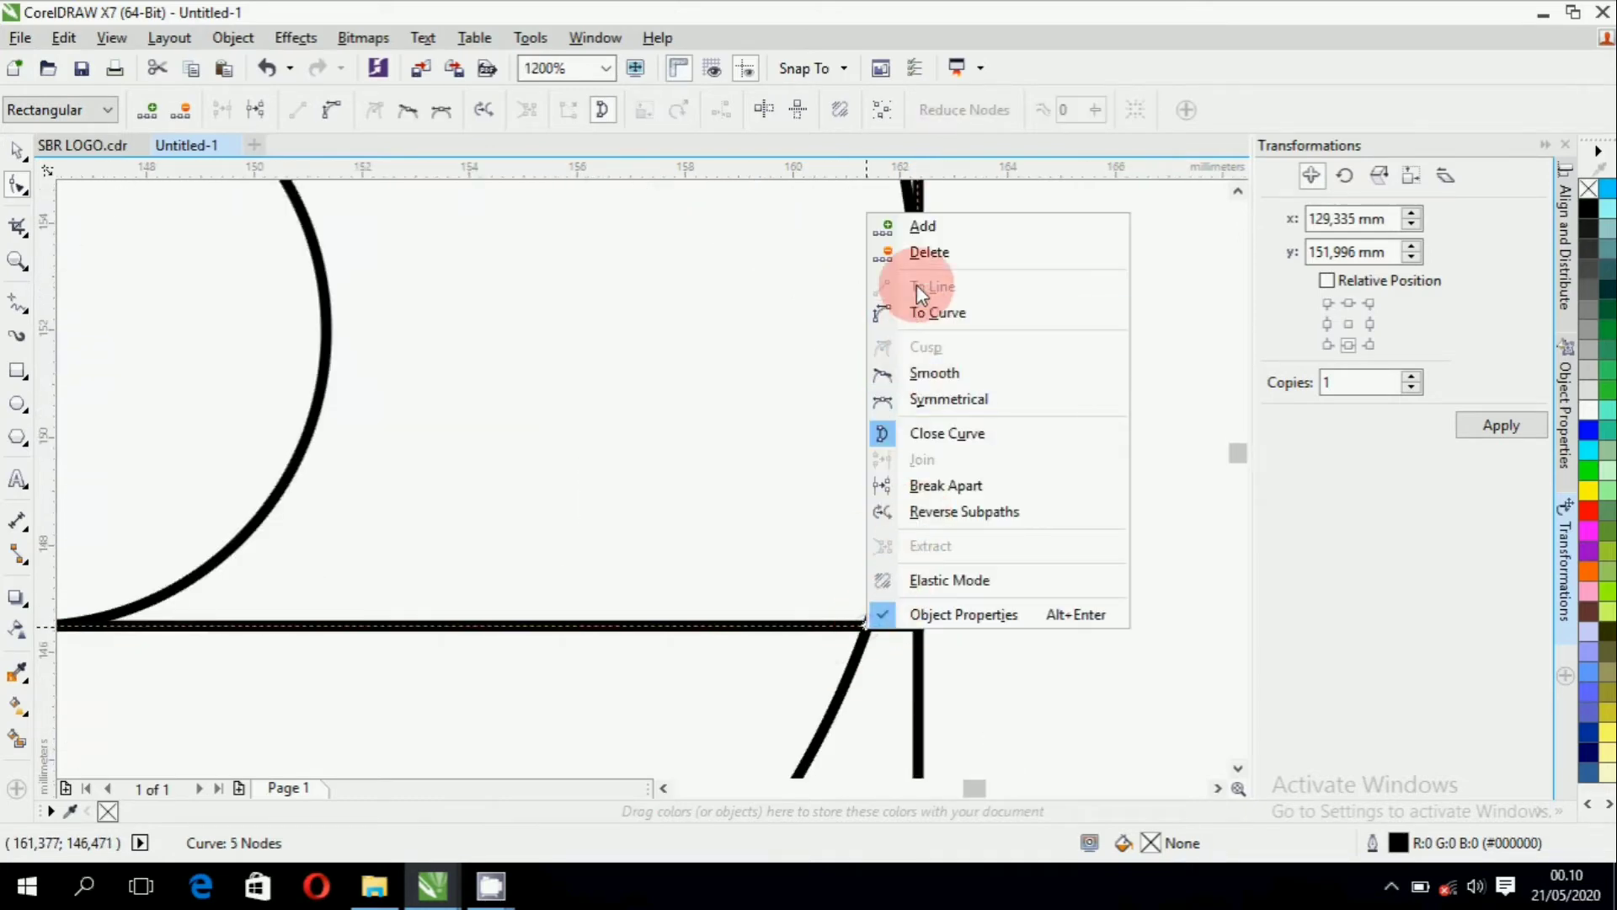
{"action": "left_click", "coordinate": [922, 225]}
Delete the lower-right and upper-right corner nodes of the middle rectangle.
{"action": "left_click_drag", "start_coordinate": [963, 661], "coordinate": [893, 539]}
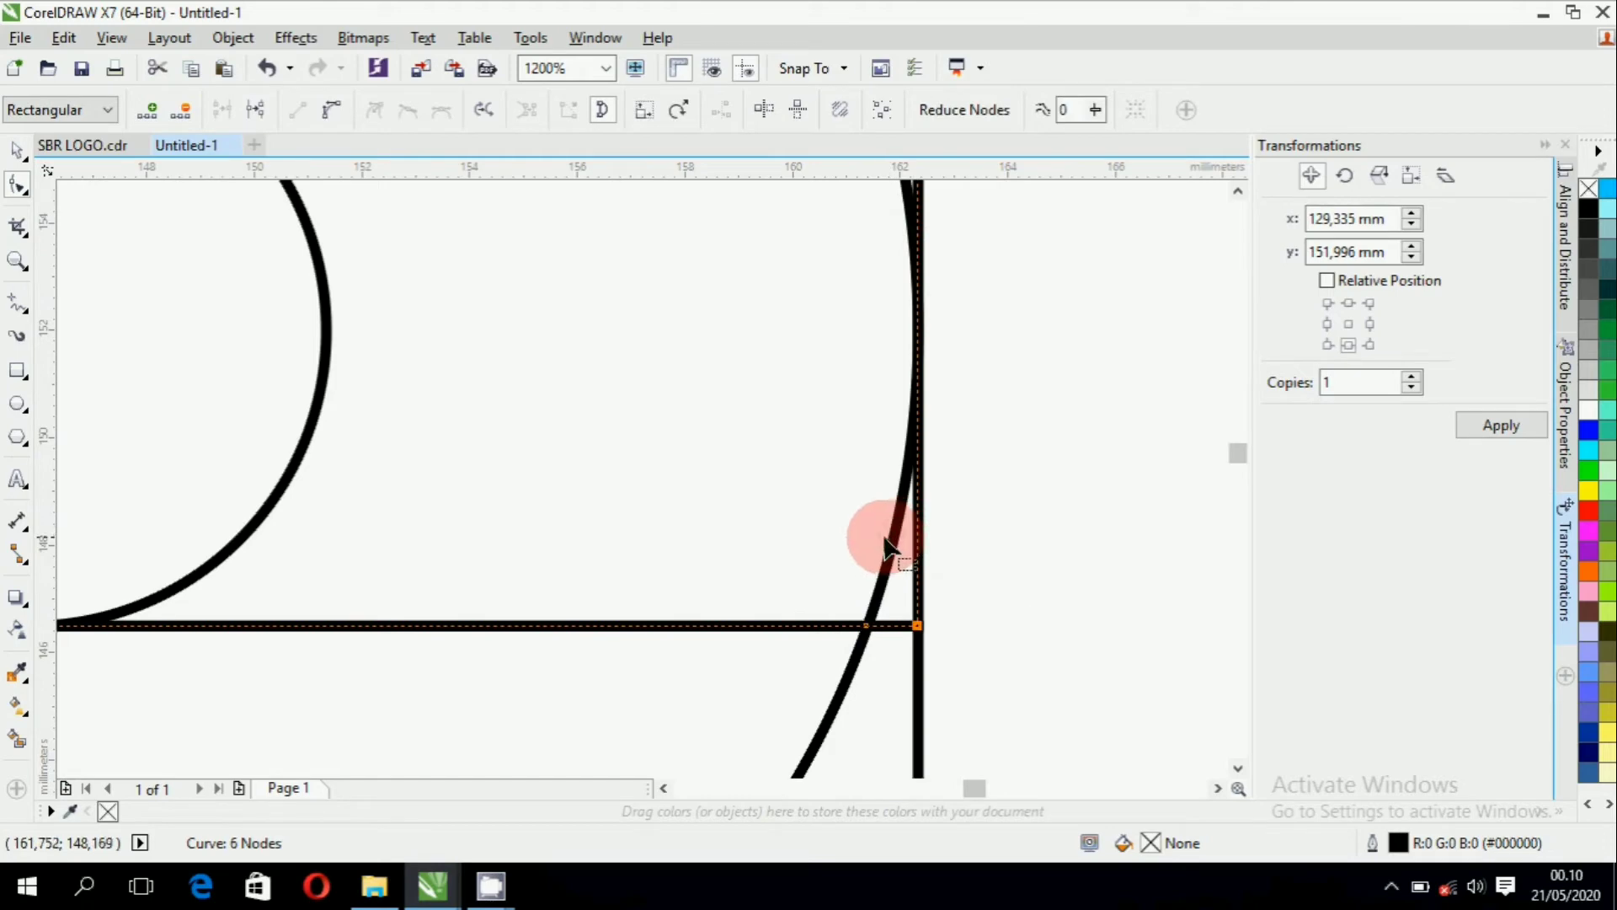
{"action": "key", "text": "Delete"}
{"action": "scroll", "coordinate": [875, 681], "scroll_direction": "down", "scroll_amount": 2}
{"action": "scroll", "coordinate": [870, 483], "scroll_direction": "up", "scroll_amount": 2}
{"action": "key", "text": "ctrl+z"}
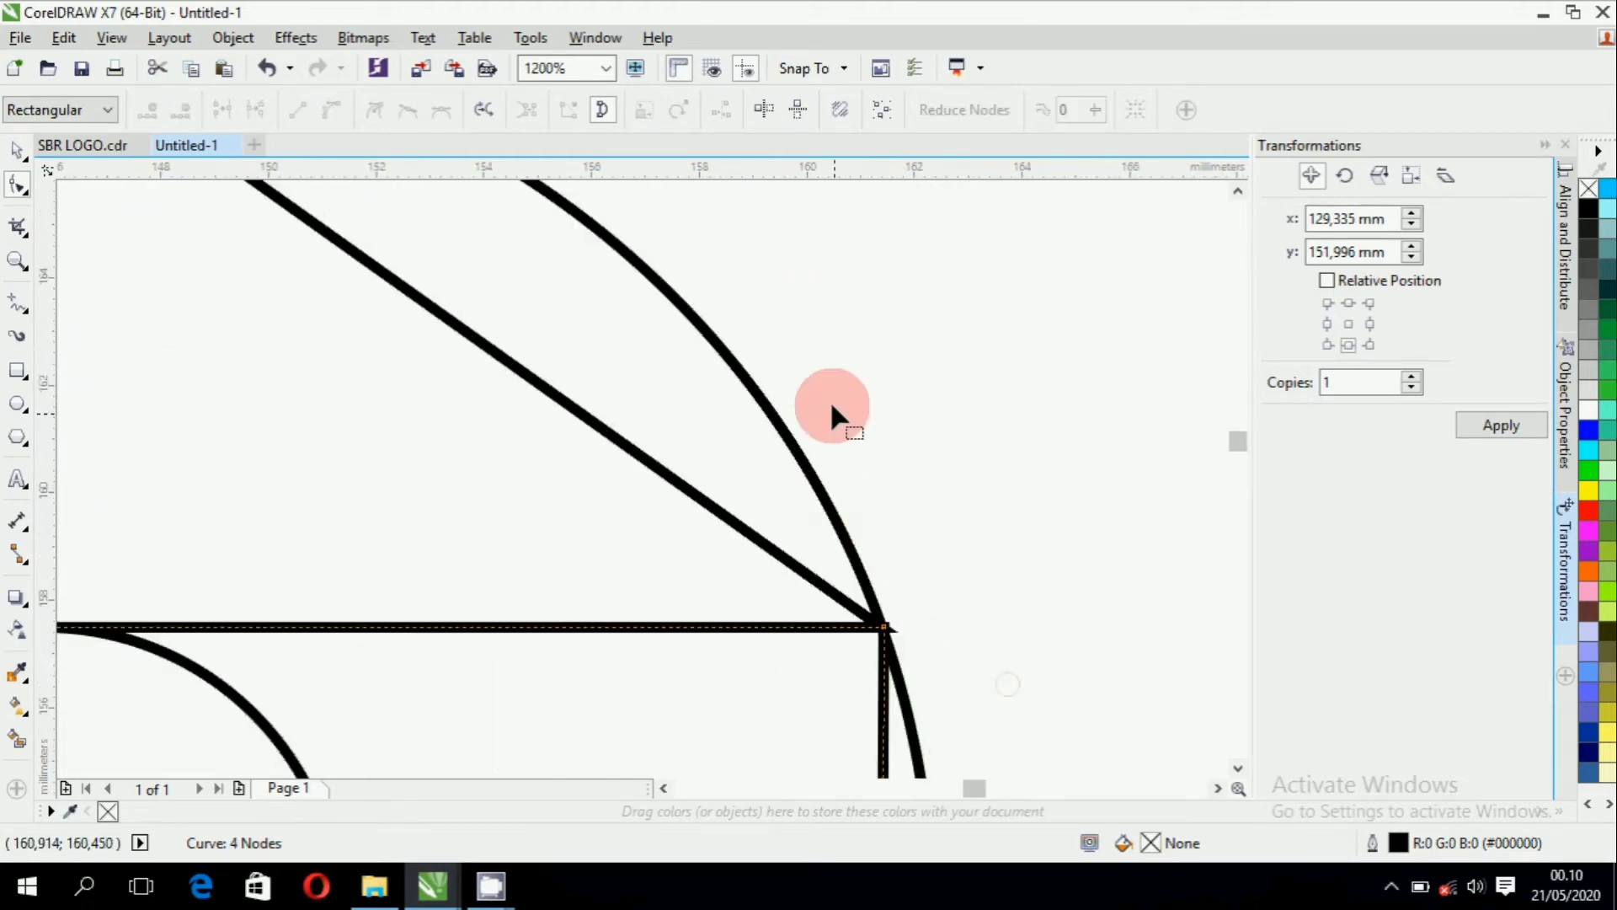
Convert the bottom rectangle to curves and add a node where the right large circle crosses its upper edge.
{"action": "scroll", "coordinate": [831, 404], "scroll_direction": "down", "scroll_amount": 3}
{"action": "scroll", "coordinate": [834, 505], "scroll_direction": "up", "scroll_amount": 3}
{"action": "key", "text": "ctrl+z"}
{"action": "scroll", "coordinate": [860, 506], "scroll_direction": "up", "scroll_amount": 3}
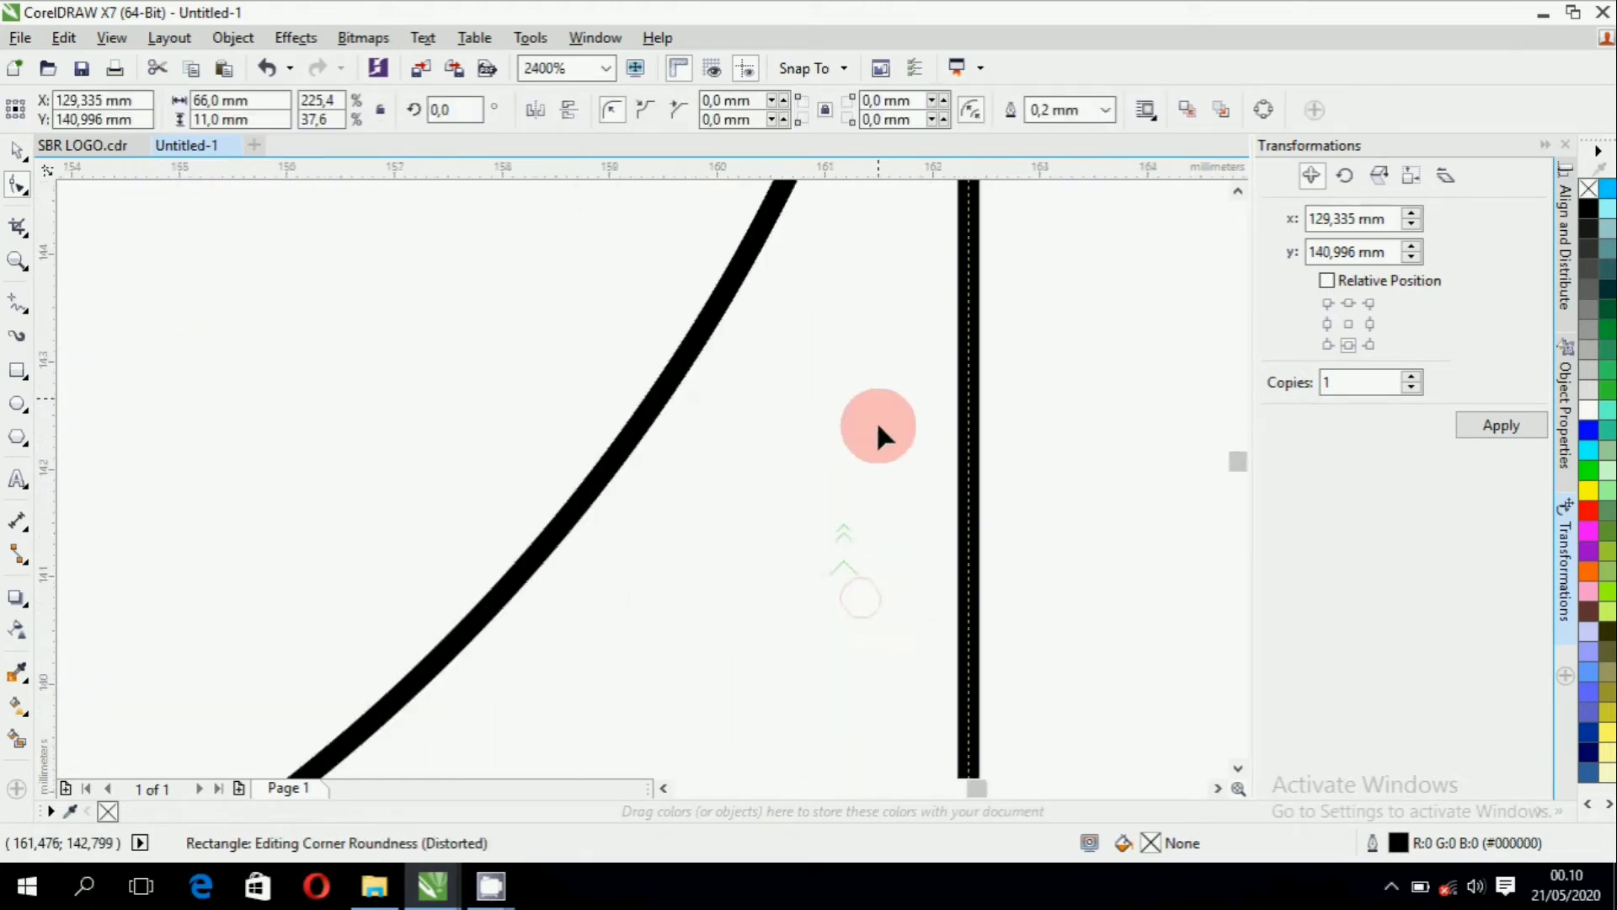
{"action": "scroll", "coordinate": [877, 472], "scroll_direction": "down", "scroll_amount": 3}
{"action": "key", "text": "ctrl+q"}
{"action": "scroll", "coordinate": [876, 447], "scroll_direction": "up", "scroll_amount": 3}
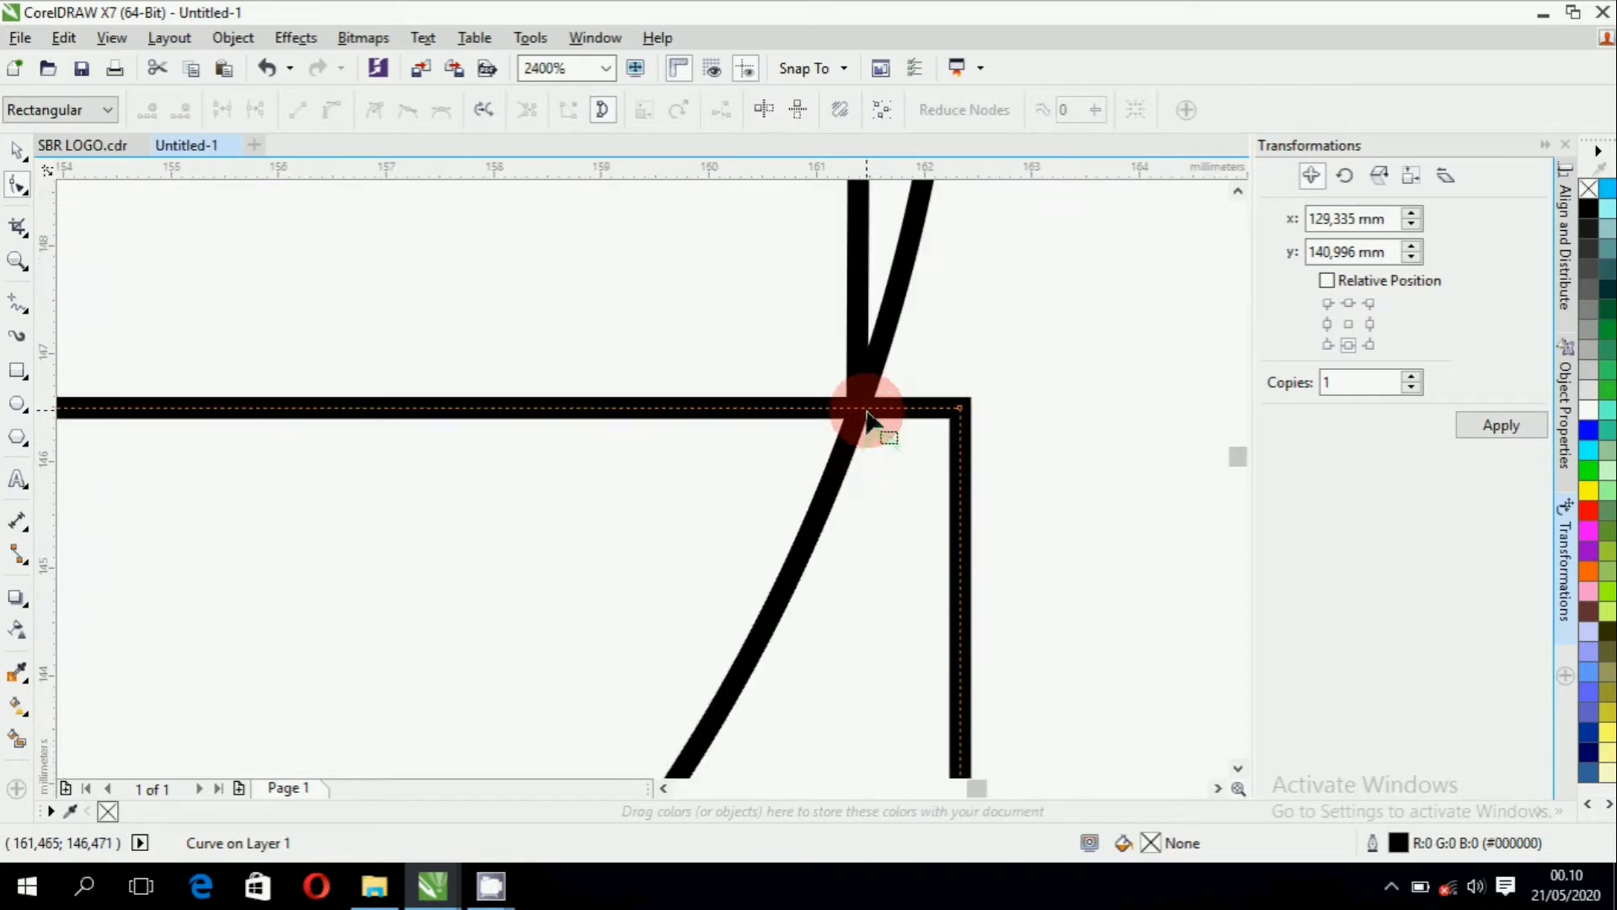
{"action": "right_click", "coordinate": [859, 413]}
{"action": "left_click", "coordinate": [889, 424]}
Add nodes on the bottom rectangle's lower edge where the right and left large circles touch it.
{"action": "scroll", "coordinate": [868, 455], "scroll_direction": "down", "scroll_amount": 4}
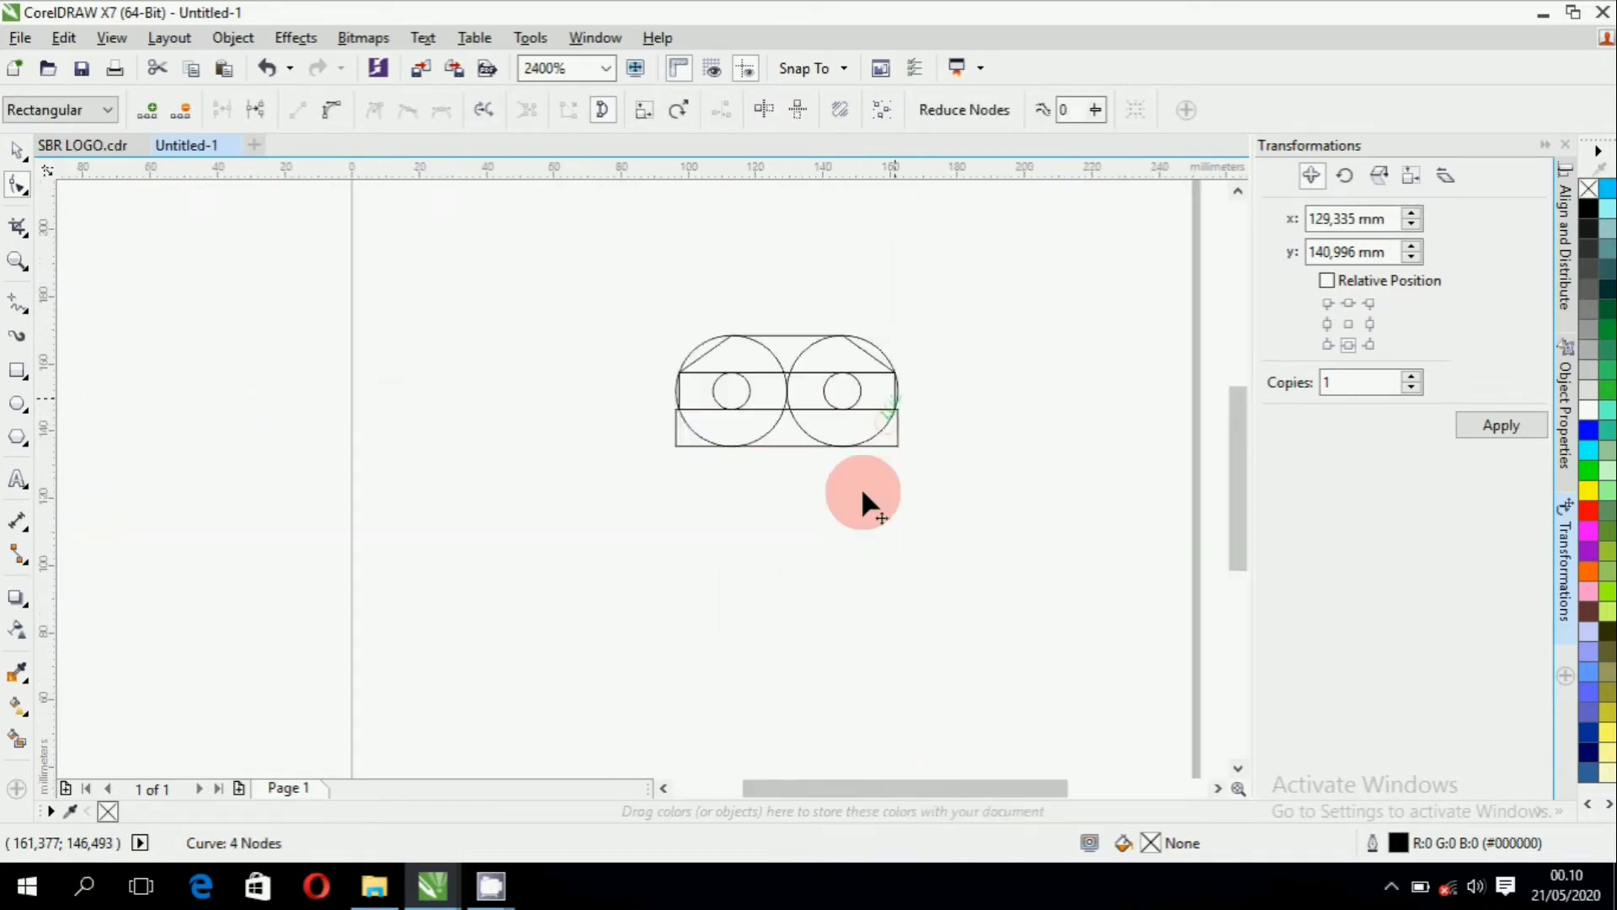
{"action": "scroll", "coordinate": [872, 472], "scroll_direction": "up", "scroll_amount": 1}
{"action": "scroll", "coordinate": [927, 375], "scroll_direction": "up", "scroll_amount": 5}
{"action": "right_click", "coordinate": [925, 426]}
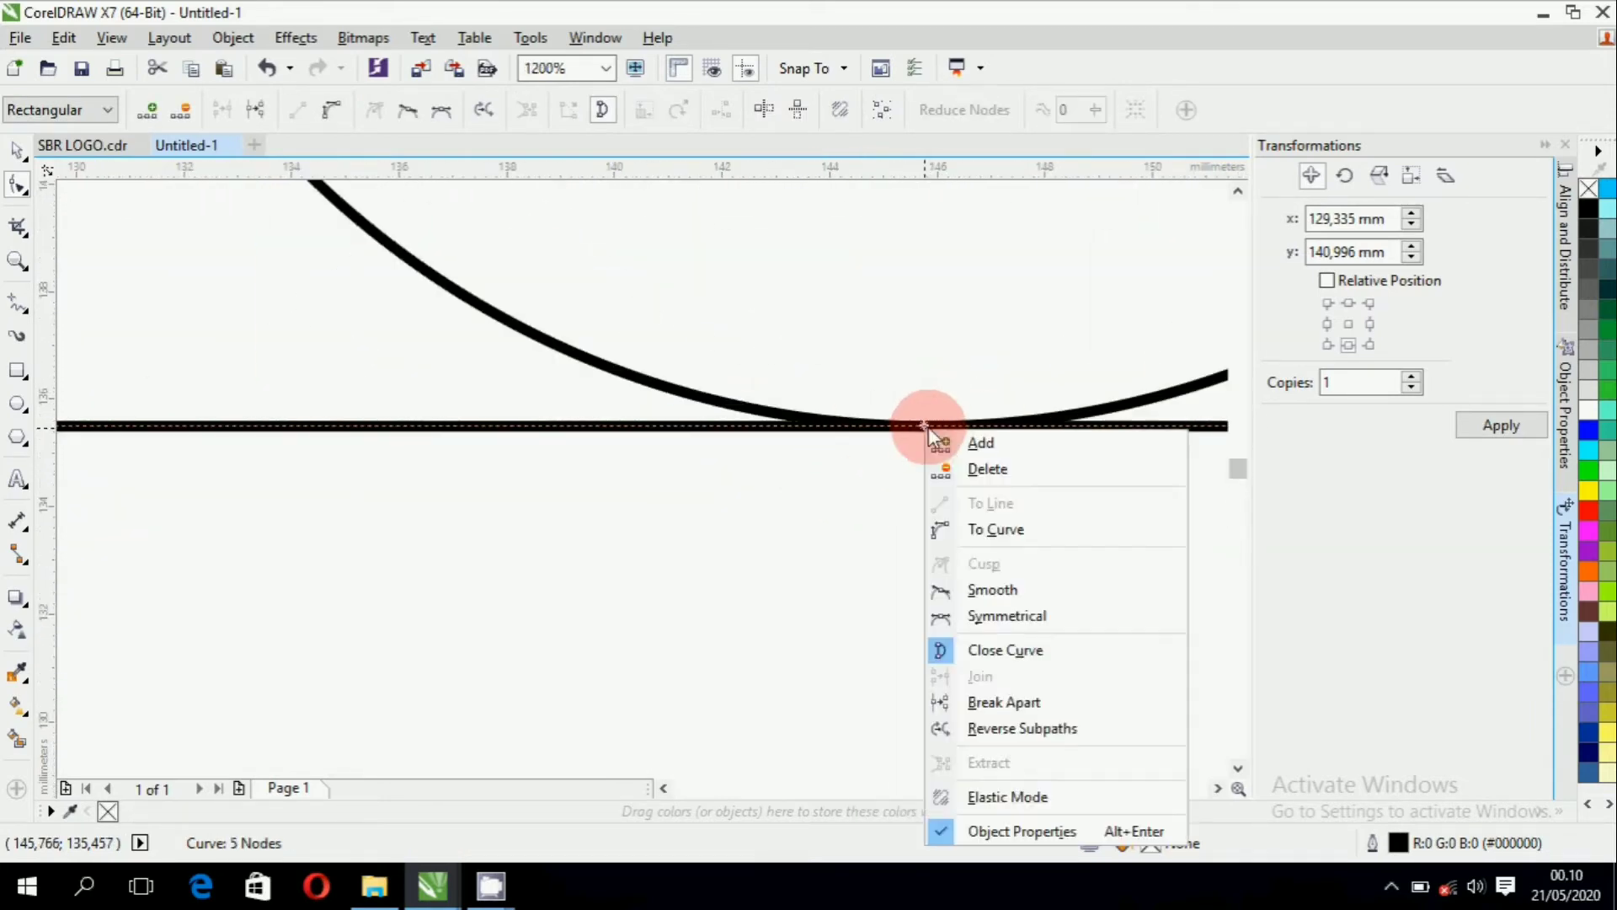
{"action": "left_click", "coordinate": [977, 443]}
{"action": "scroll", "coordinate": [1015, 455], "scroll_direction": "down", "scroll_amount": 5}
{"action": "scroll", "coordinate": [783, 463], "scroll_direction": "up", "scroll_amount": 3}
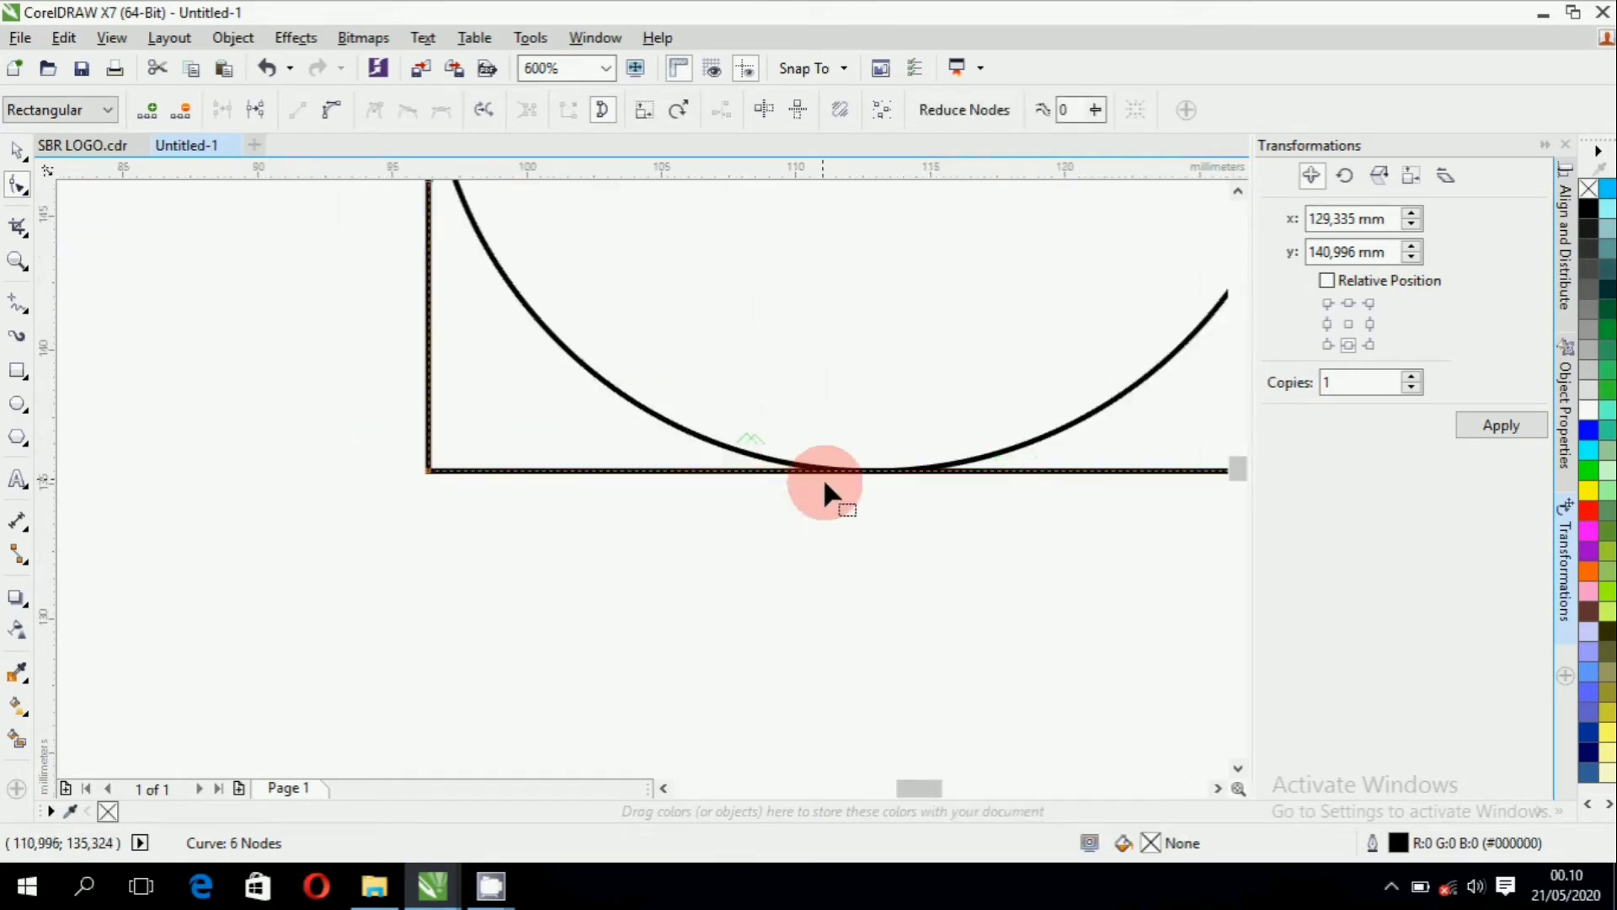
{"action": "right_click", "coordinate": [861, 472]}
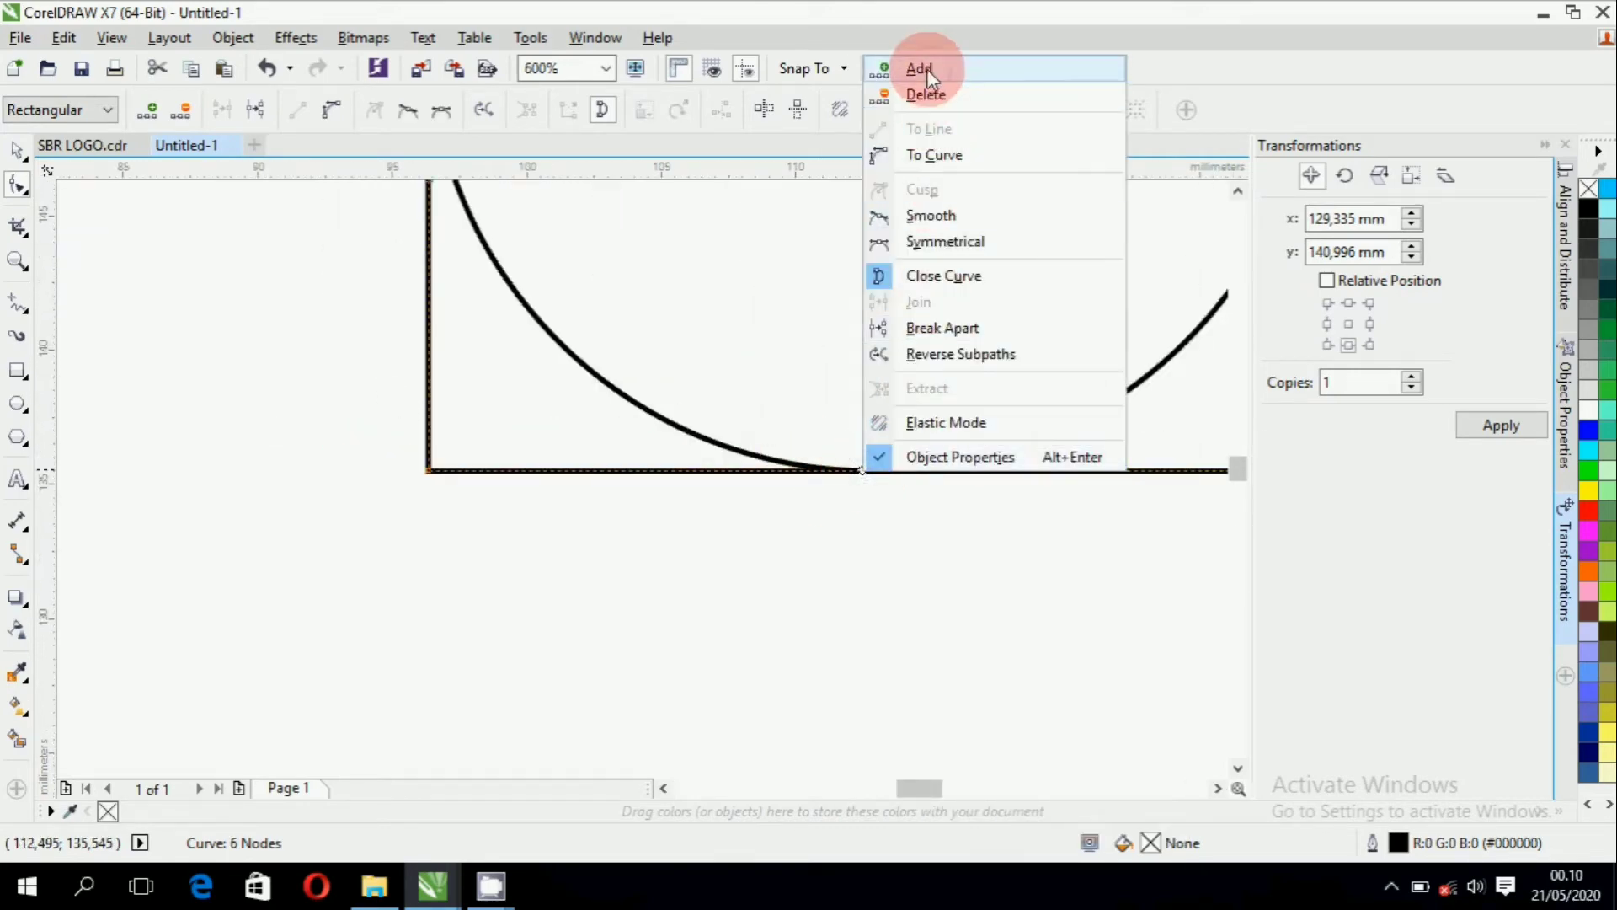
{"action": "left_click", "coordinate": [903, 65]}
Add a node on the bottom rectangle's upper edge where the left large circle crosses it.
{"action": "scroll", "coordinate": [758, 404], "scroll_direction": "down", "scroll_amount": 3}
{"action": "scroll", "coordinate": [757, 396], "scroll_direction": "up", "scroll_amount": 5}
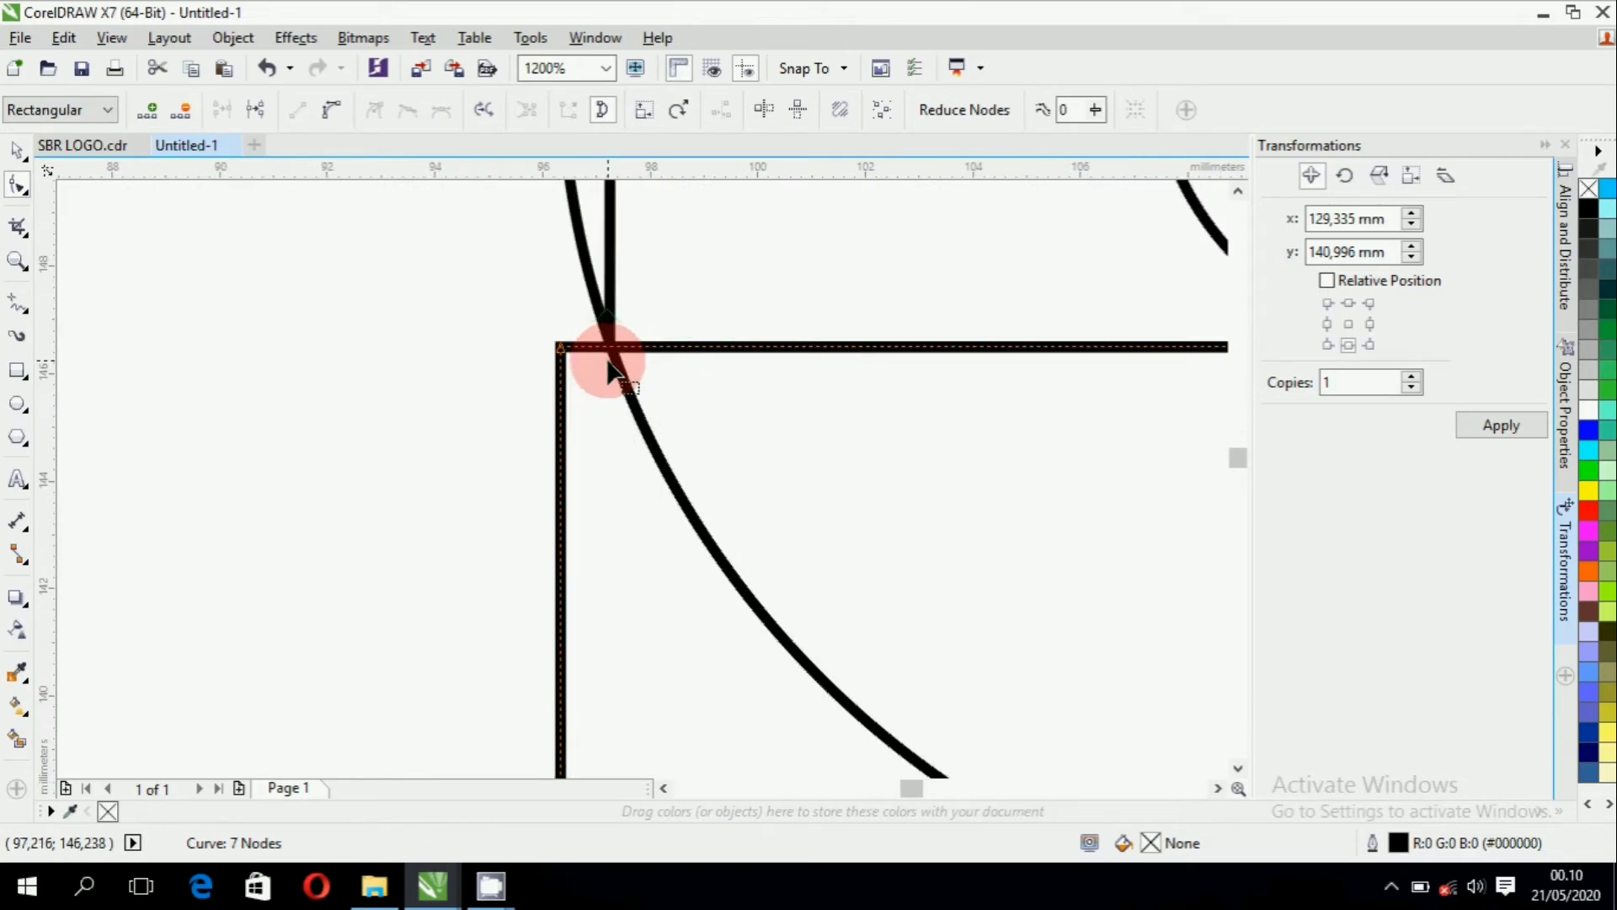
{"action": "right_click", "coordinate": [612, 358]}
{"action": "left_click", "coordinate": [653, 361]}
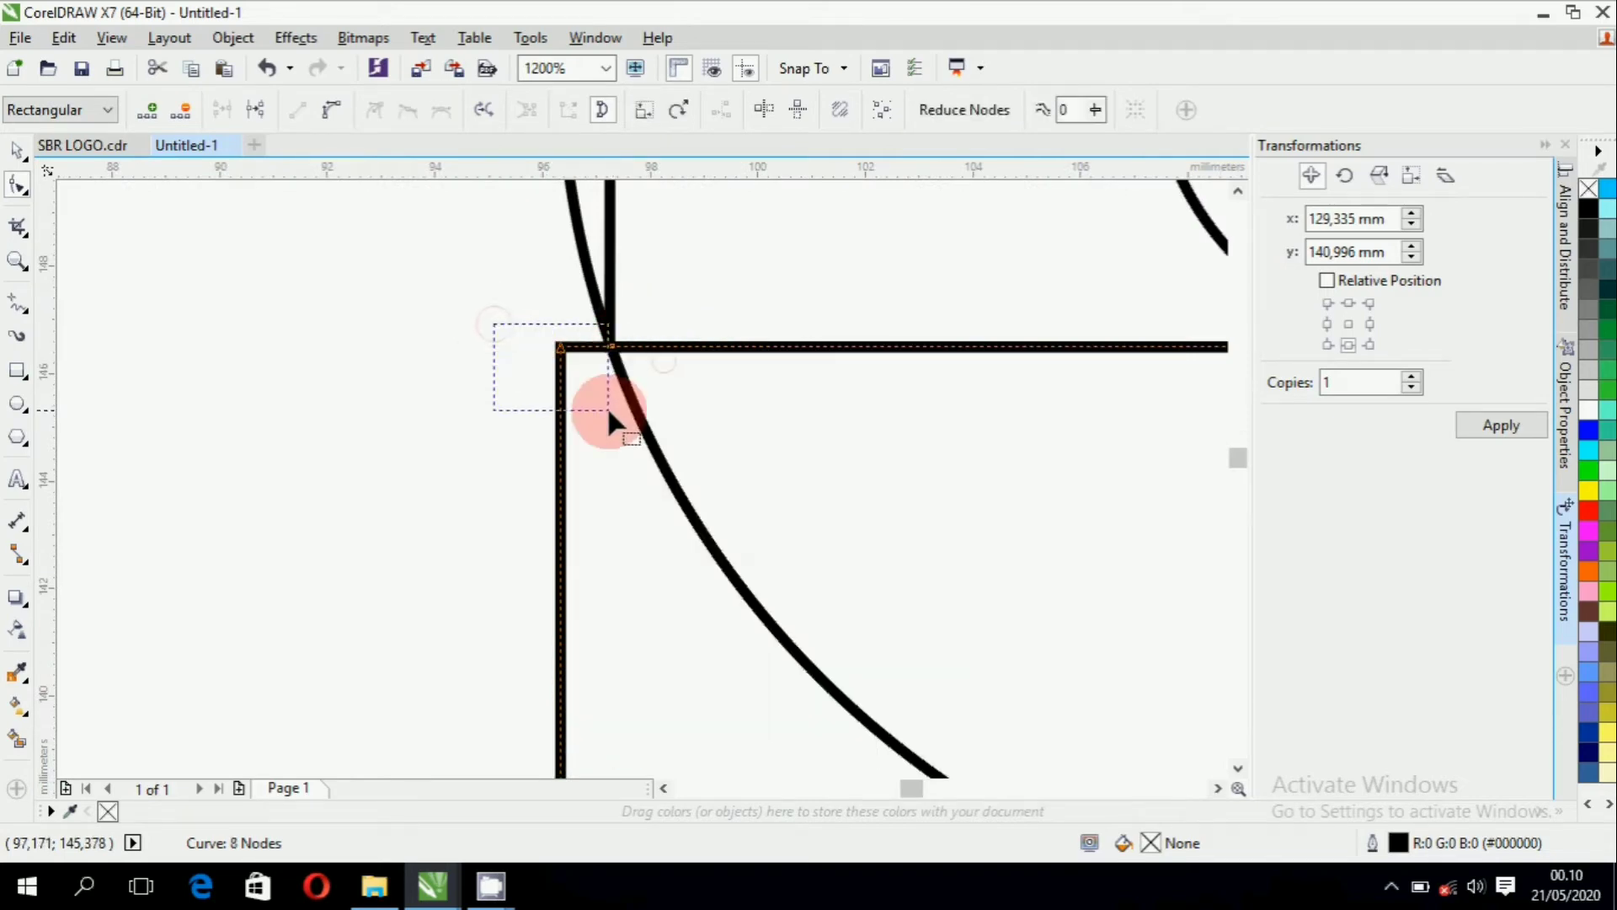
Delete the upper-left and lower-left corner nodes of the bottom rectangle.
{"action": "scroll", "coordinate": [575, 328], "scroll_direction": "down", "scroll_amount": 2}
{"action": "key", "text": "Delete"}
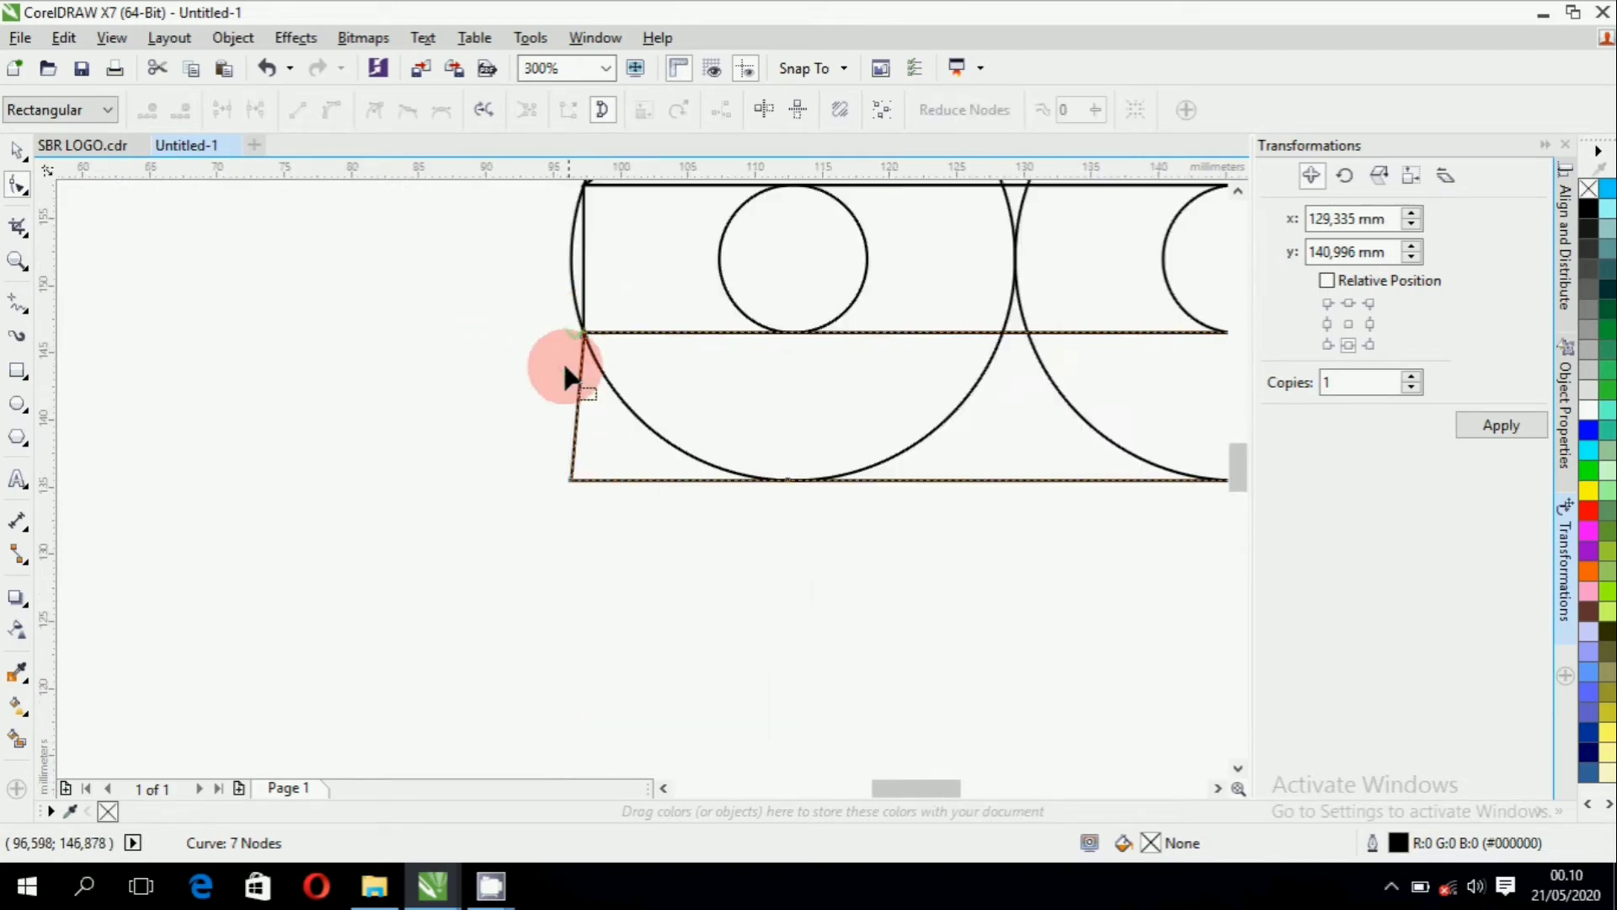
{"action": "double_click", "coordinate": [591, 483]}
Delete the upper-right and lower-right corner nodes of the bottom rectangle.
{"action": "scroll", "coordinate": [1050, 352], "scroll_direction": "down", "scroll_amount": 5}
{"action": "scroll", "coordinate": [725, 395], "scroll_direction": "up", "scroll_amount": 5}
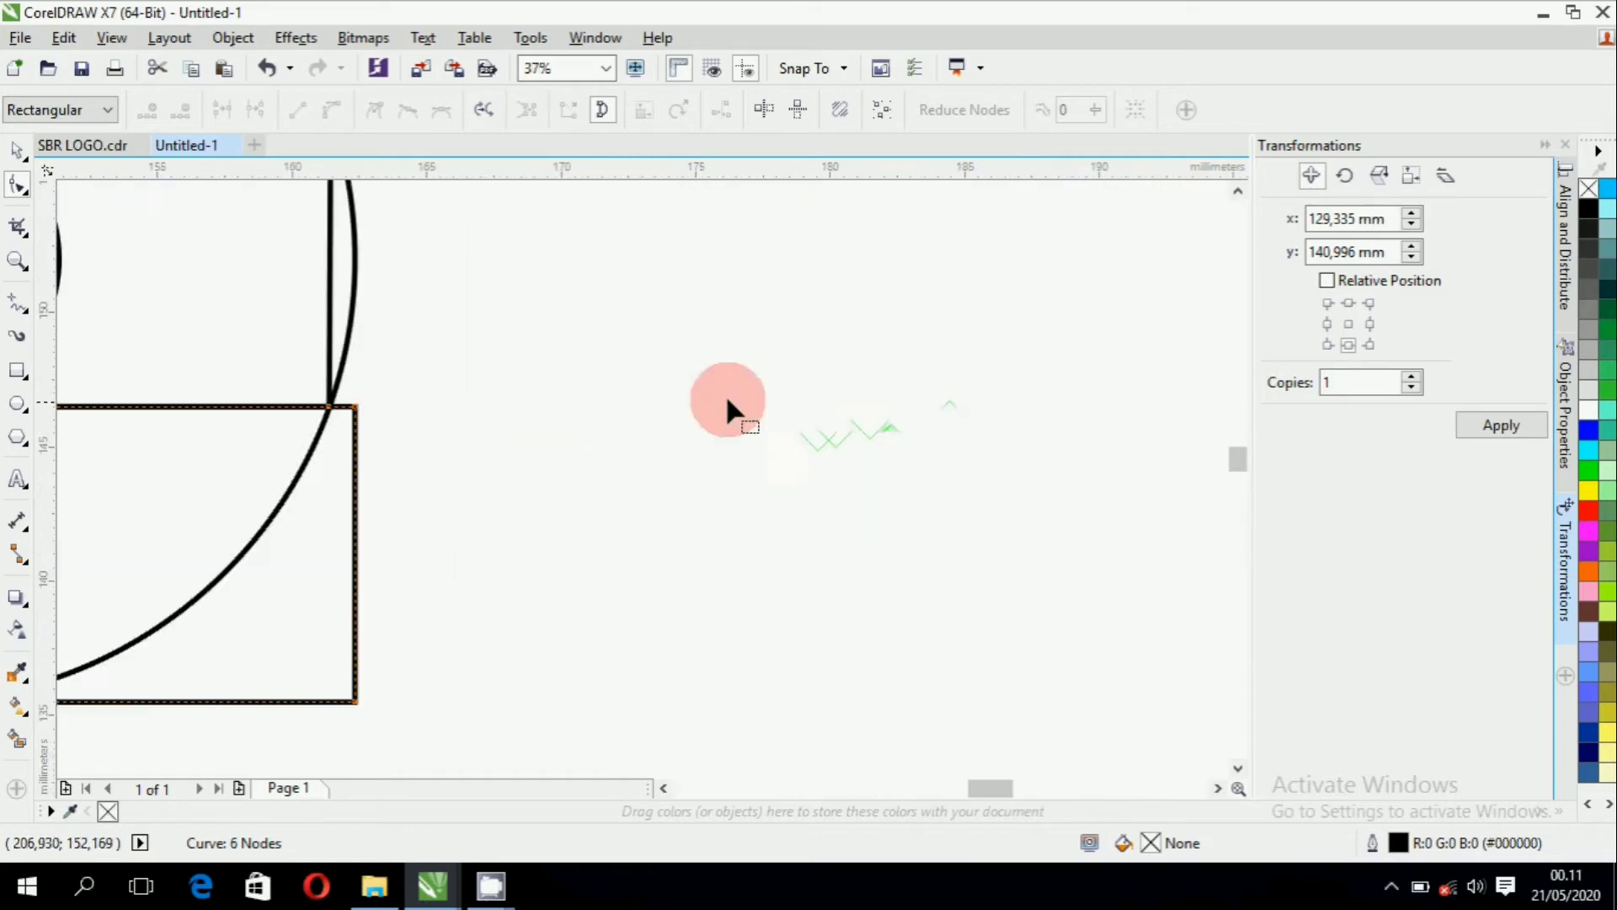
{"action": "scroll", "coordinate": [237, 434], "scroll_direction": "up", "scroll_amount": 2}
{"action": "left_click_drag", "start_coordinate": [672, 306], "coordinate": [755, 342]}
{"action": "scroll", "coordinate": [755, 342], "scroll_direction": "down", "scroll_amount": 3}
{"action": "key", "text": "Delete"}
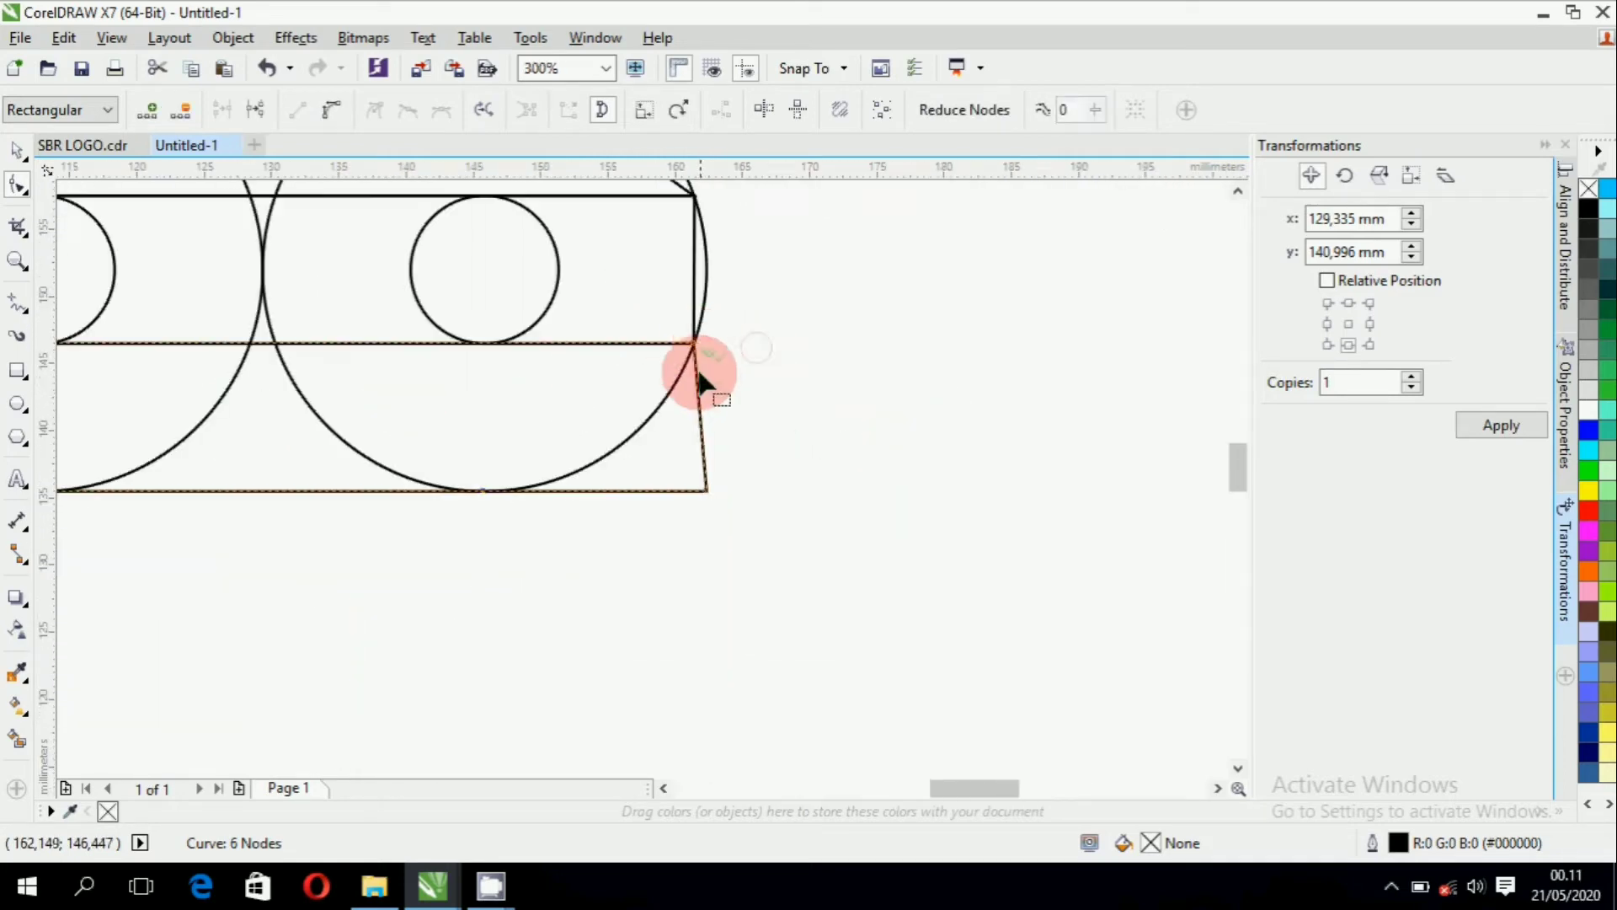
{"action": "scroll", "coordinate": [682, 531], "scroll_direction": "up", "scroll_amount": 1}
{"action": "left_click_drag", "start_coordinate": [679, 397], "coordinate": [826, 503]}
{"action": "key", "text": "Delete"}
{"action": "scroll", "coordinate": [816, 506], "scroll_direction": "down", "scroll_amount": 2}
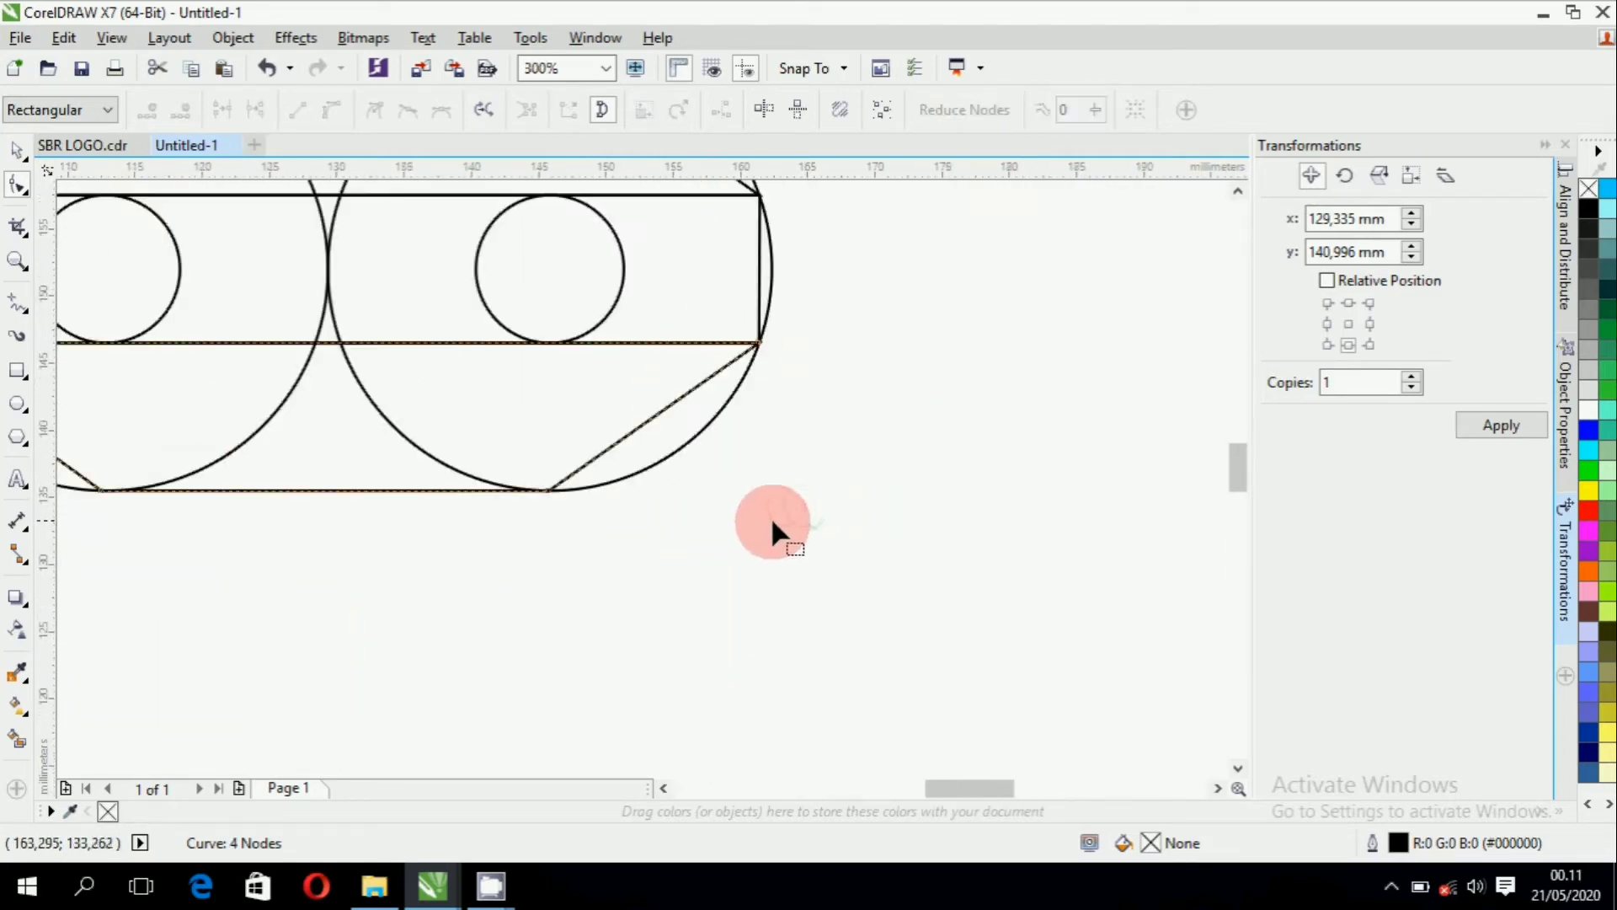
Weld the left large circle and the top shape into one curve.
{"action": "left_click", "coordinate": [750, 466]}
{"action": "scroll", "coordinate": [750, 465], "scroll_direction": "down", "scroll_amount": 4}
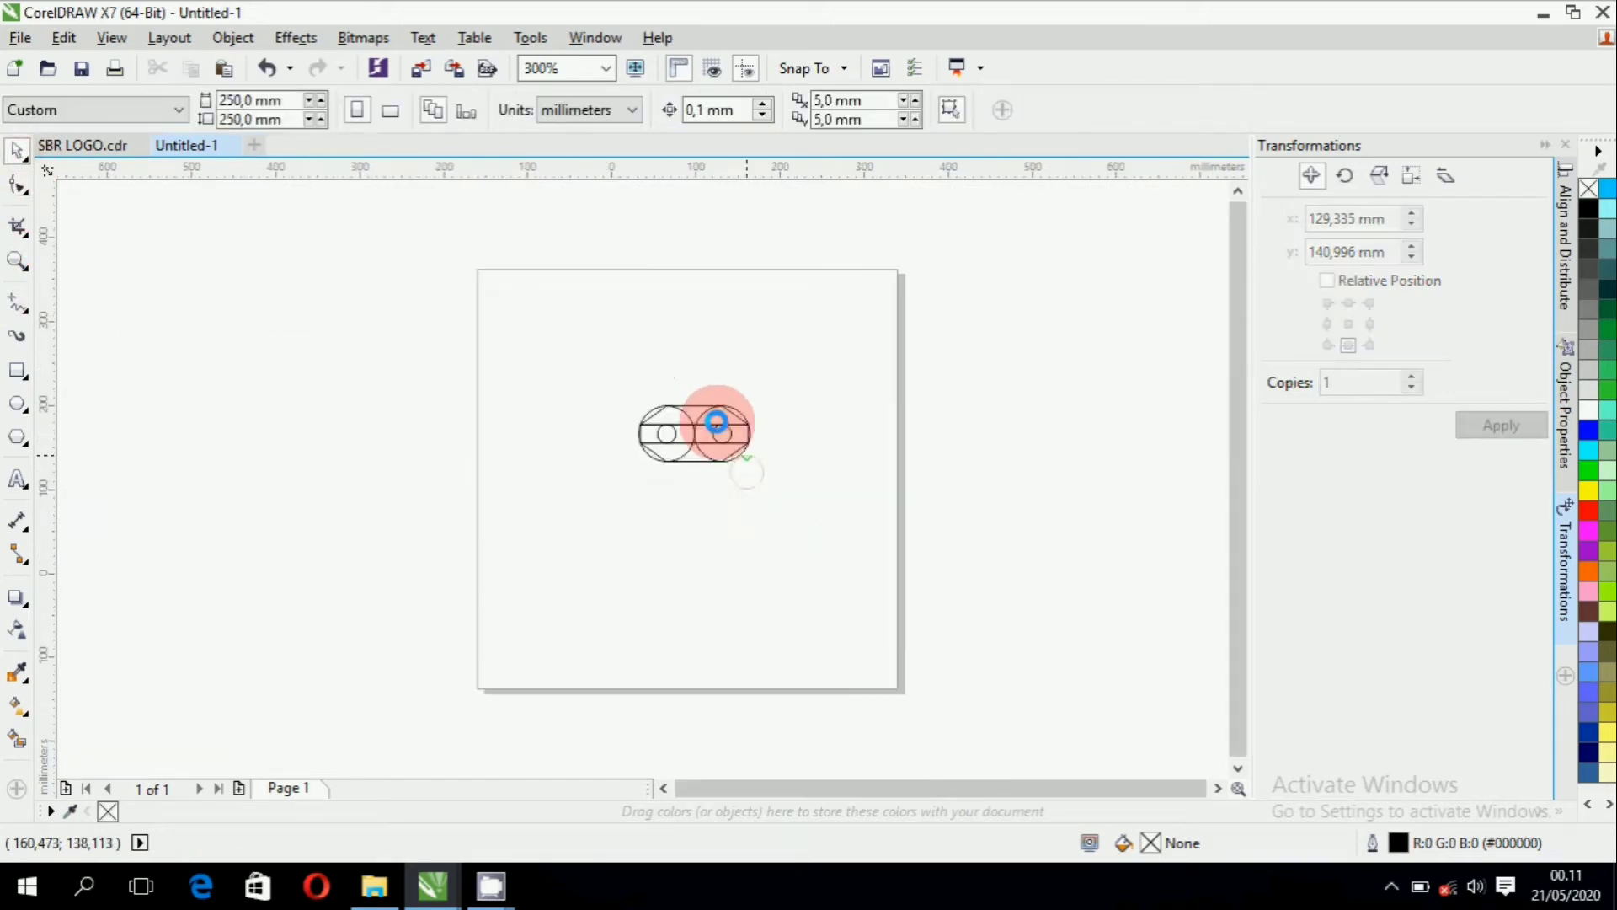
{"action": "scroll", "coordinate": [706, 386], "scroll_direction": "up", "scroll_amount": 2}
{"action": "left_click", "coordinate": [18, 259]}
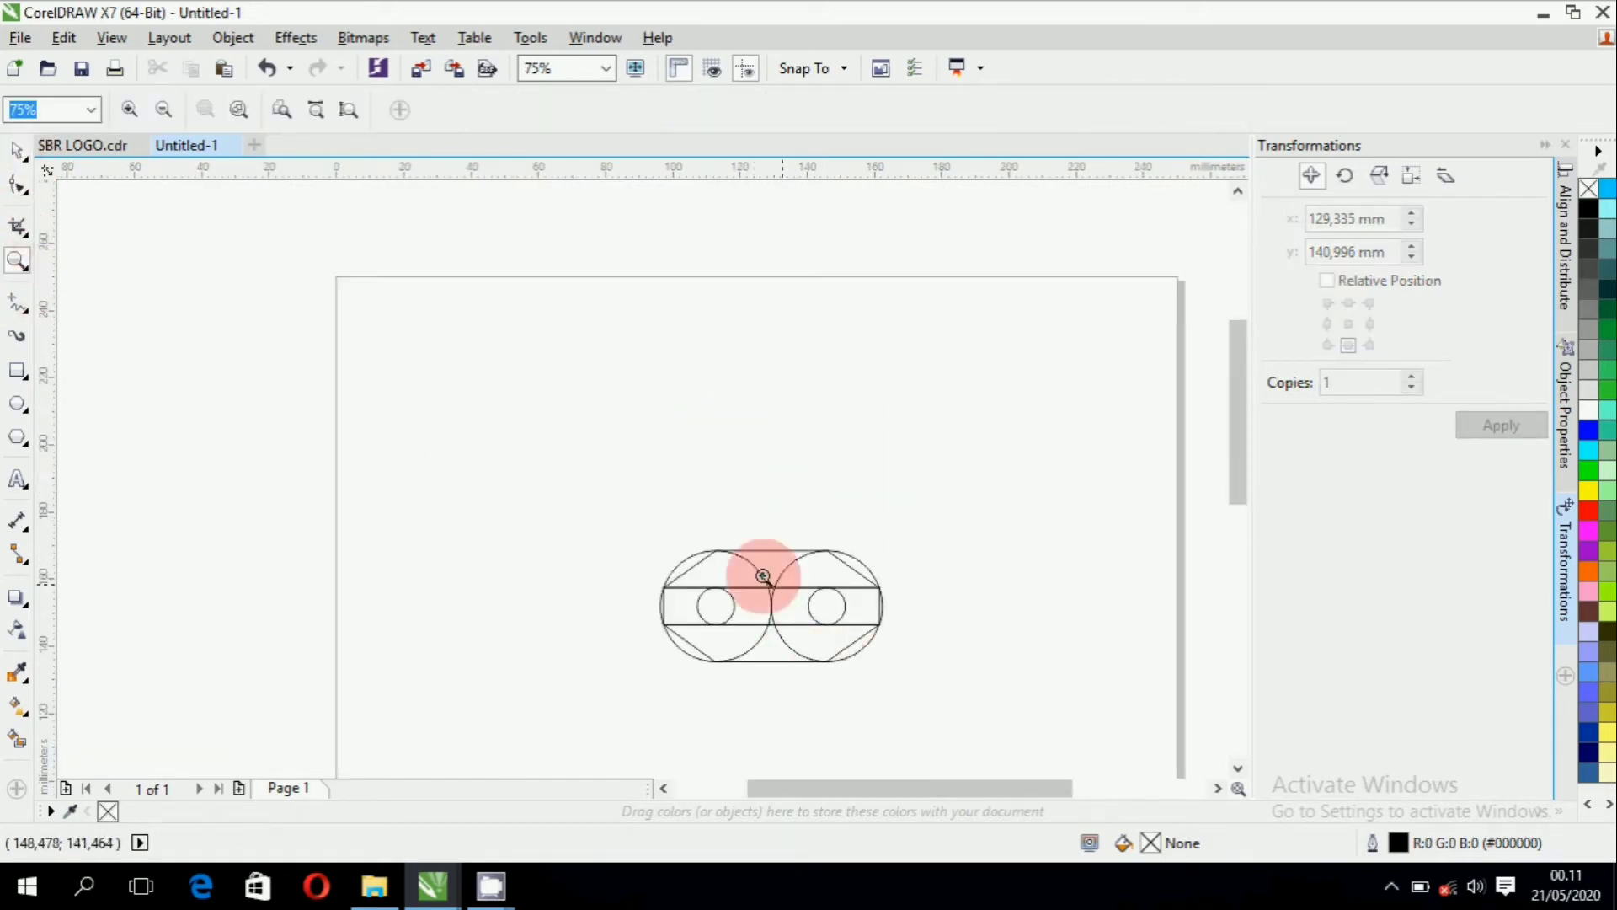
{"action": "left_click_drag", "start_coordinate": [624, 529], "coordinate": [938, 692]}
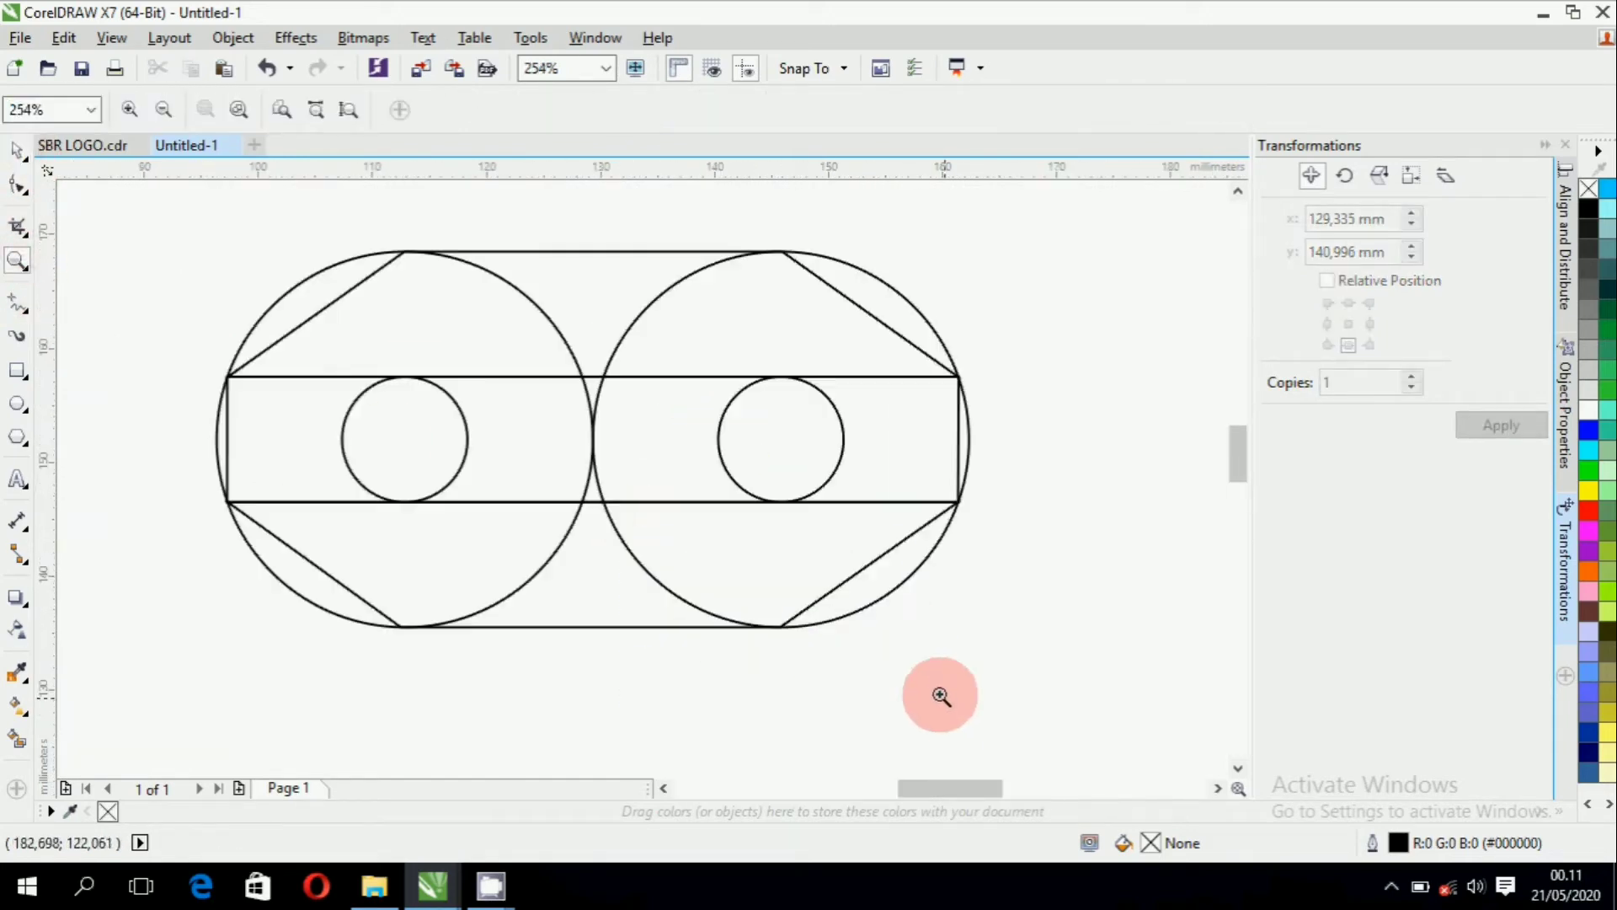
{"action": "left_click", "coordinate": [18, 149]}
{"action": "left_click", "coordinate": [274, 288]}
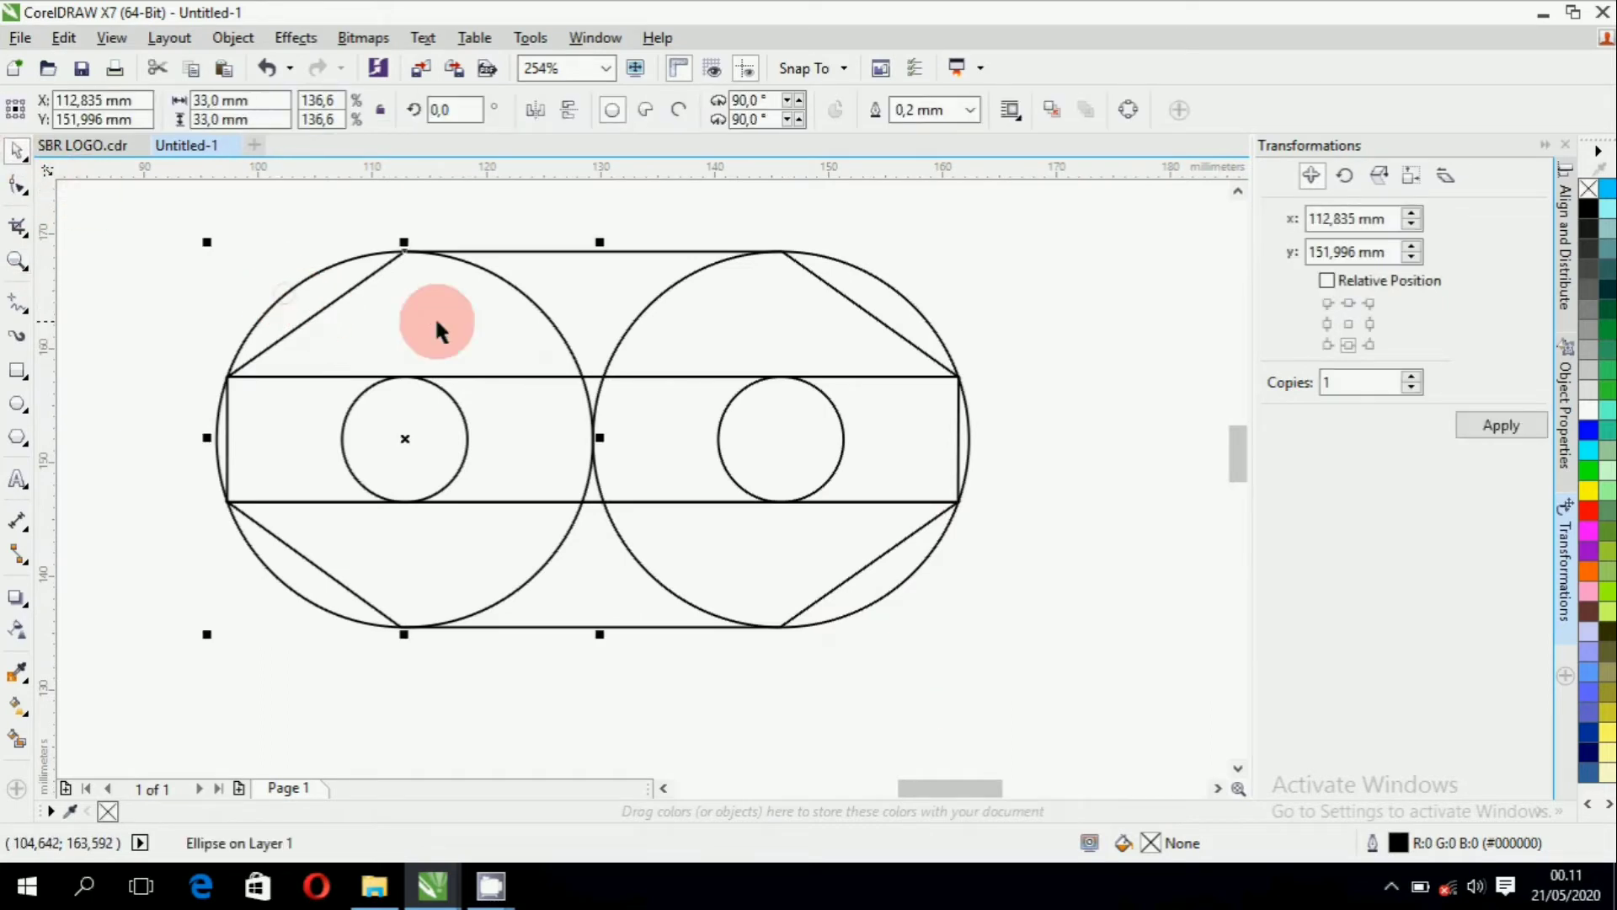
{"action": "left_click", "coordinate": [594, 251], "text": "shift"}
{"action": "left_click", "coordinate": [661, 120]}
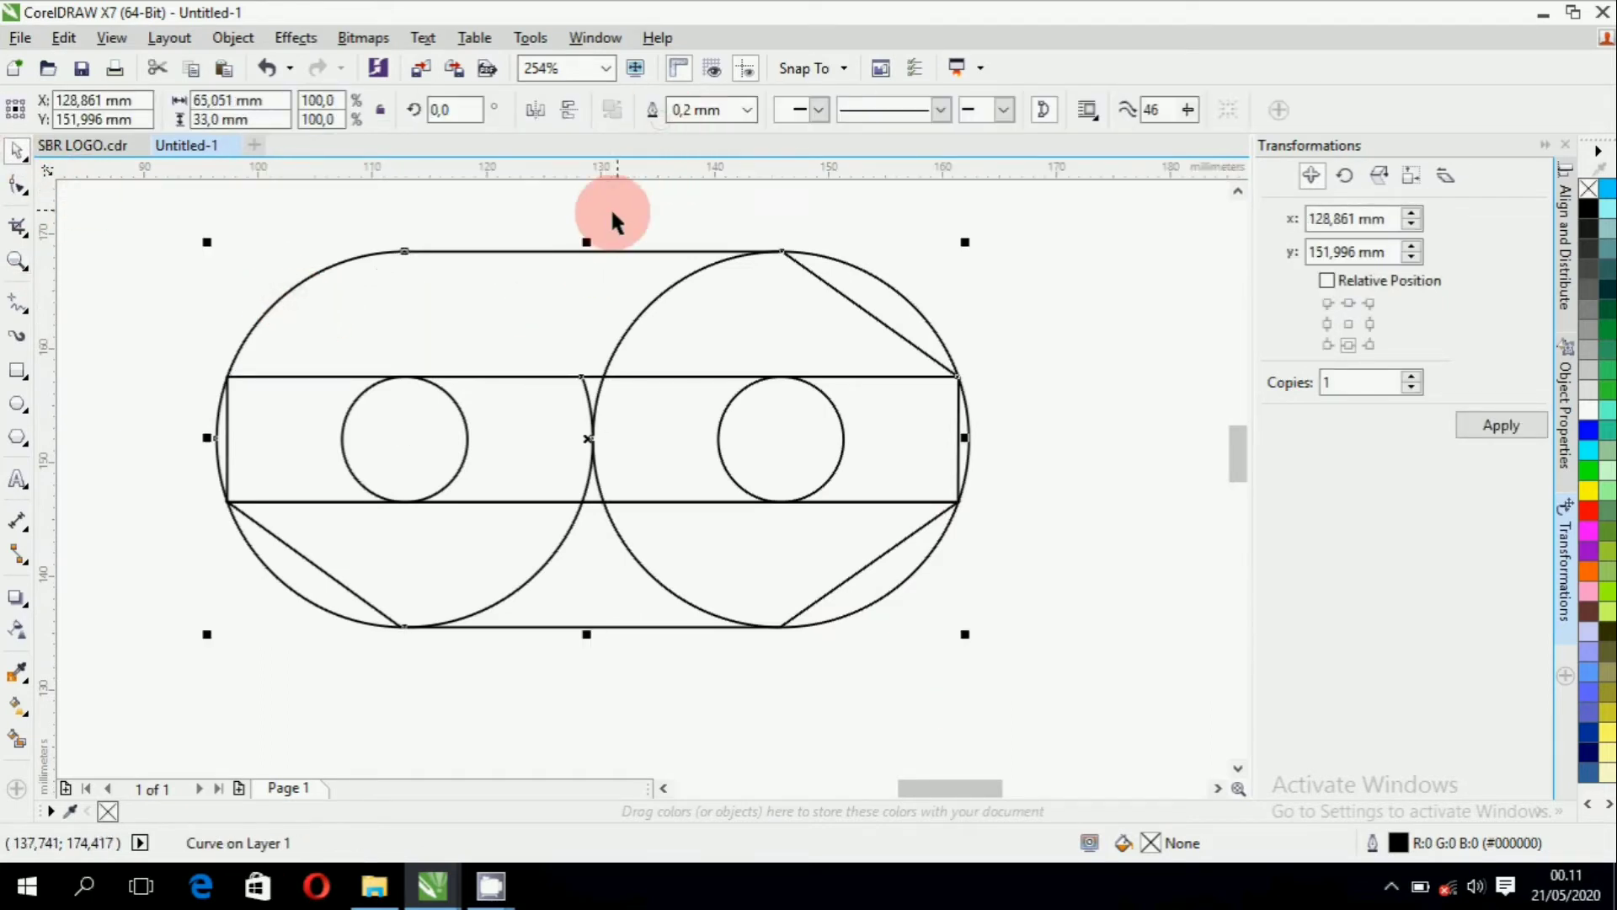
Weld the right large circle to the combined curve of the left large circle and top shape.
{"action": "left_click", "coordinate": [610, 206]}
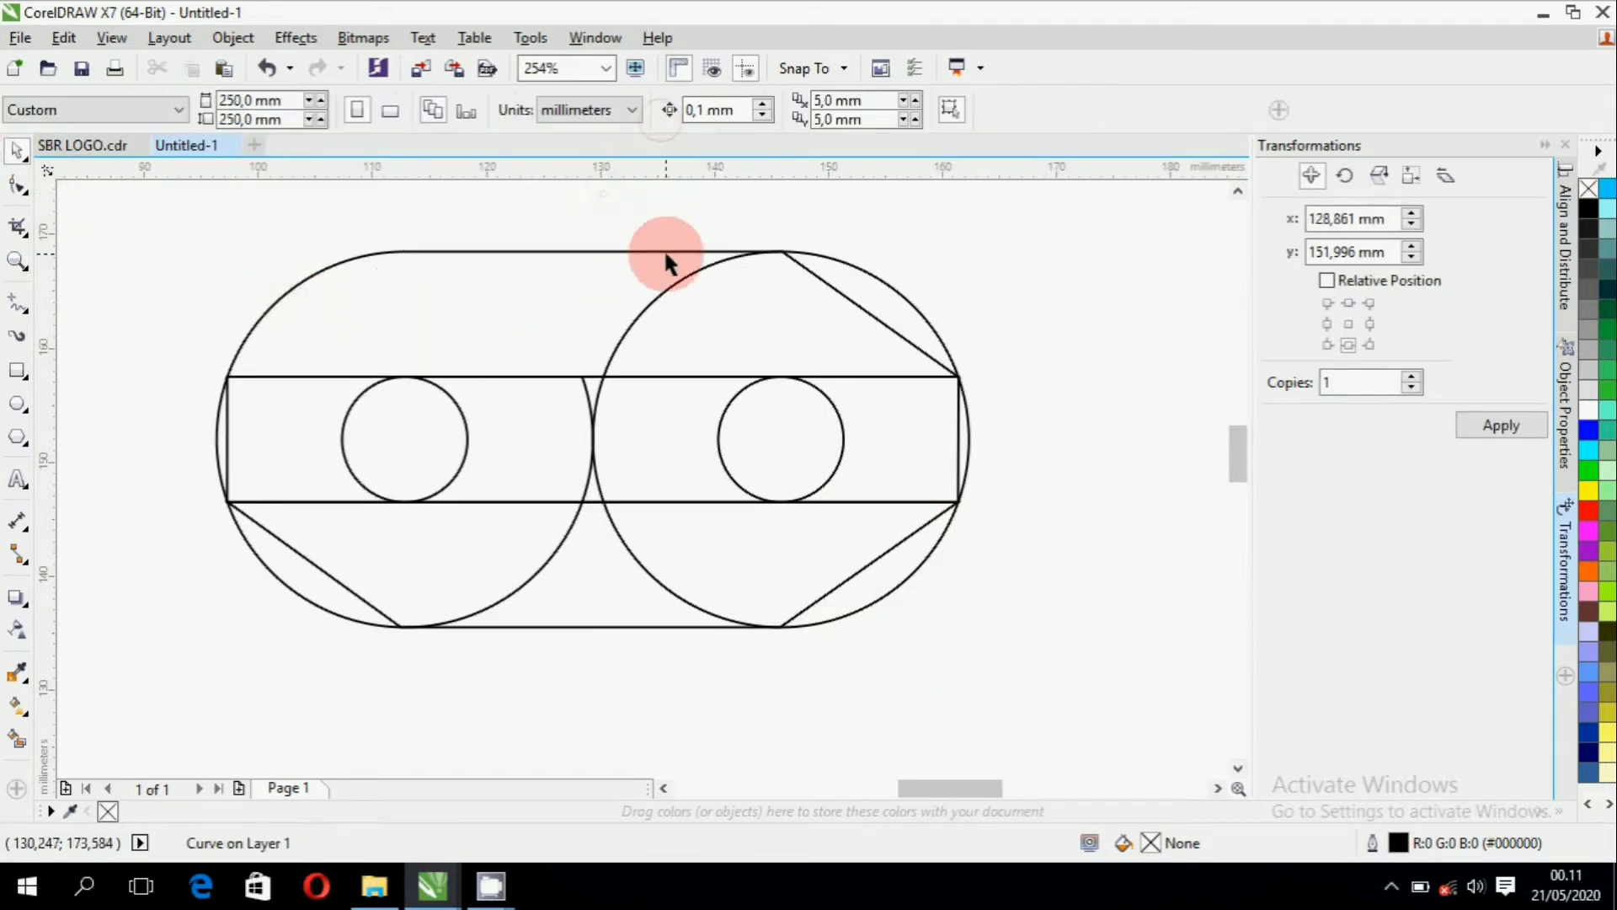
{"action": "left_click", "coordinate": [588, 284]}
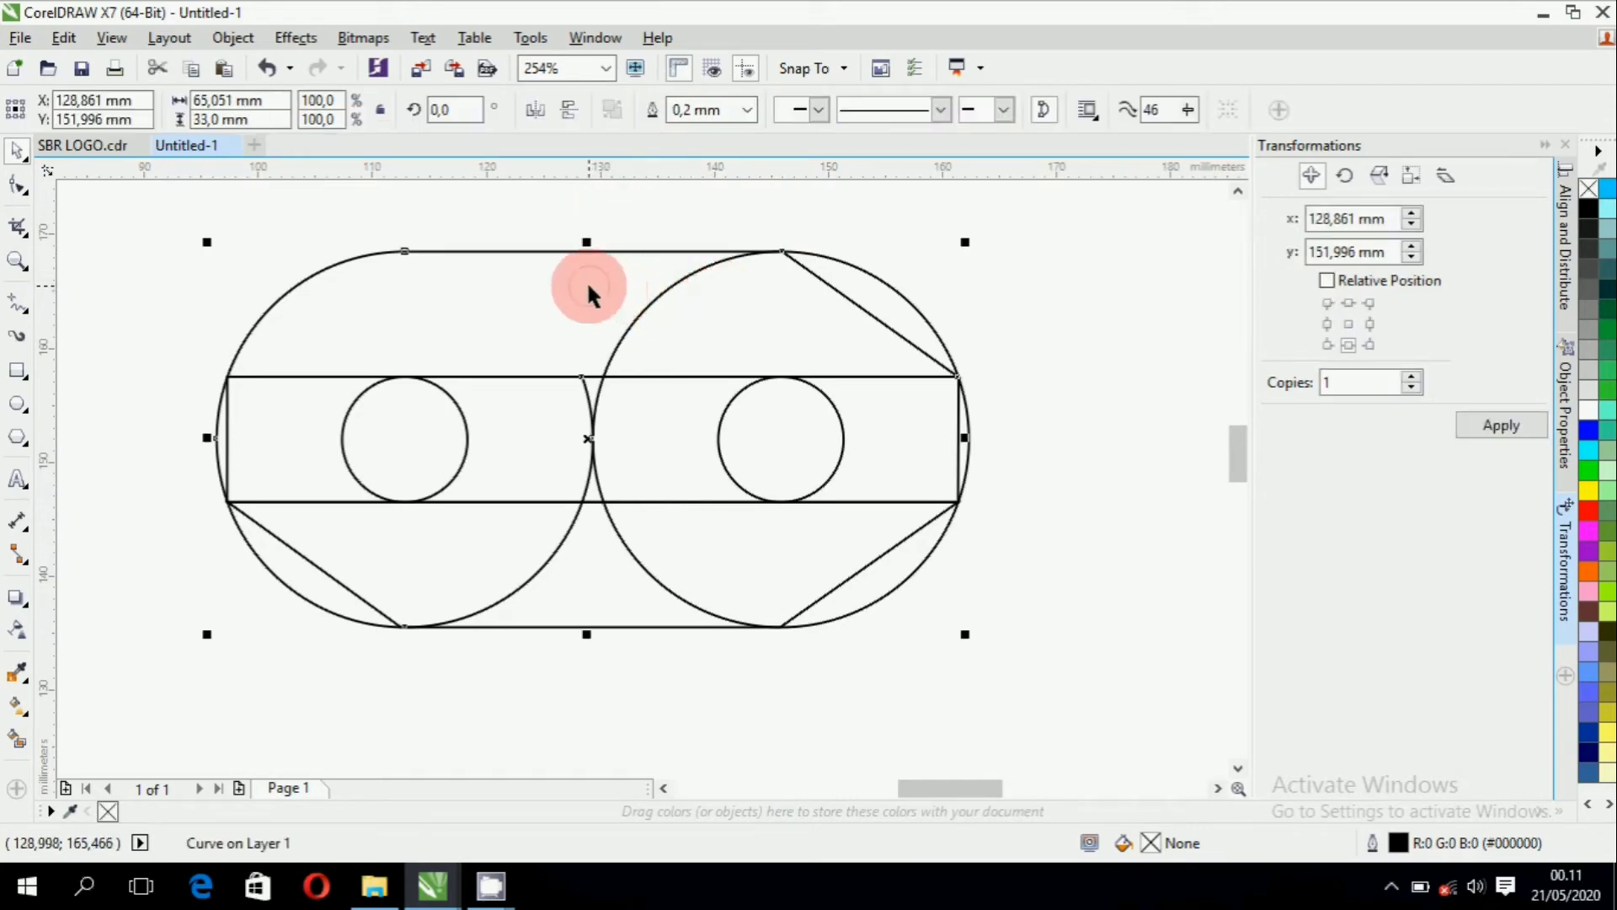
{"action": "left_click", "coordinate": [878, 300], "text": "shift"}
{"action": "left_click", "coordinate": [649, 111]}
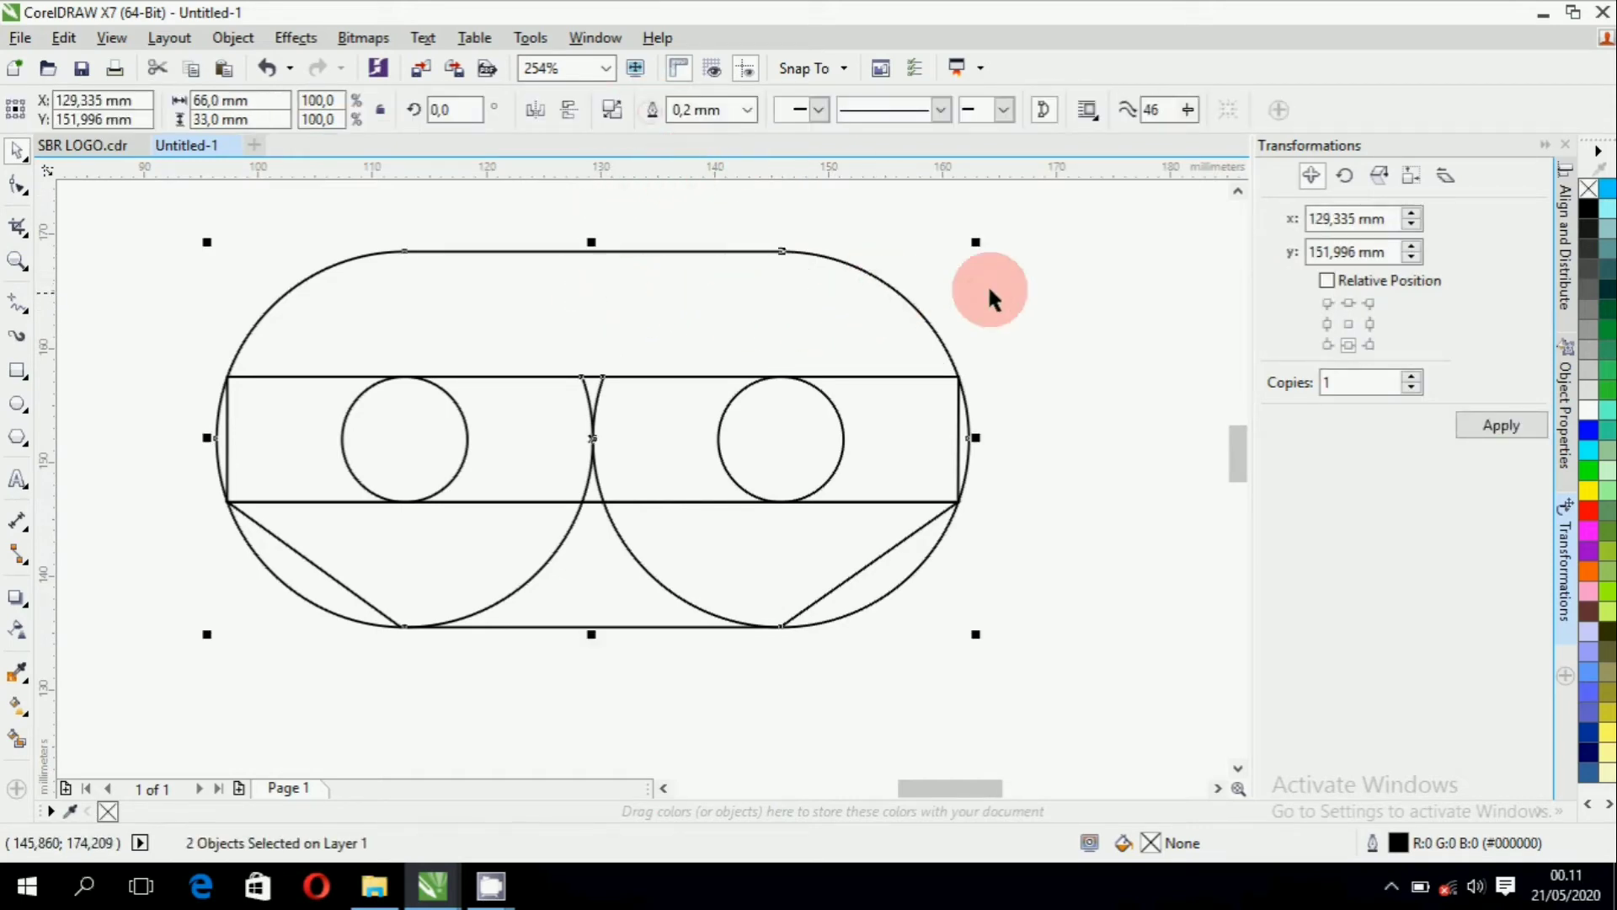
Weld the middle rectangle to the combined curve of the large circles and top shape.
{"action": "left_click", "coordinate": [608, 413]}
{"action": "left_click", "coordinate": [637, 389]}
{"action": "left_click", "coordinate": [577, 324], "text": "shift"}
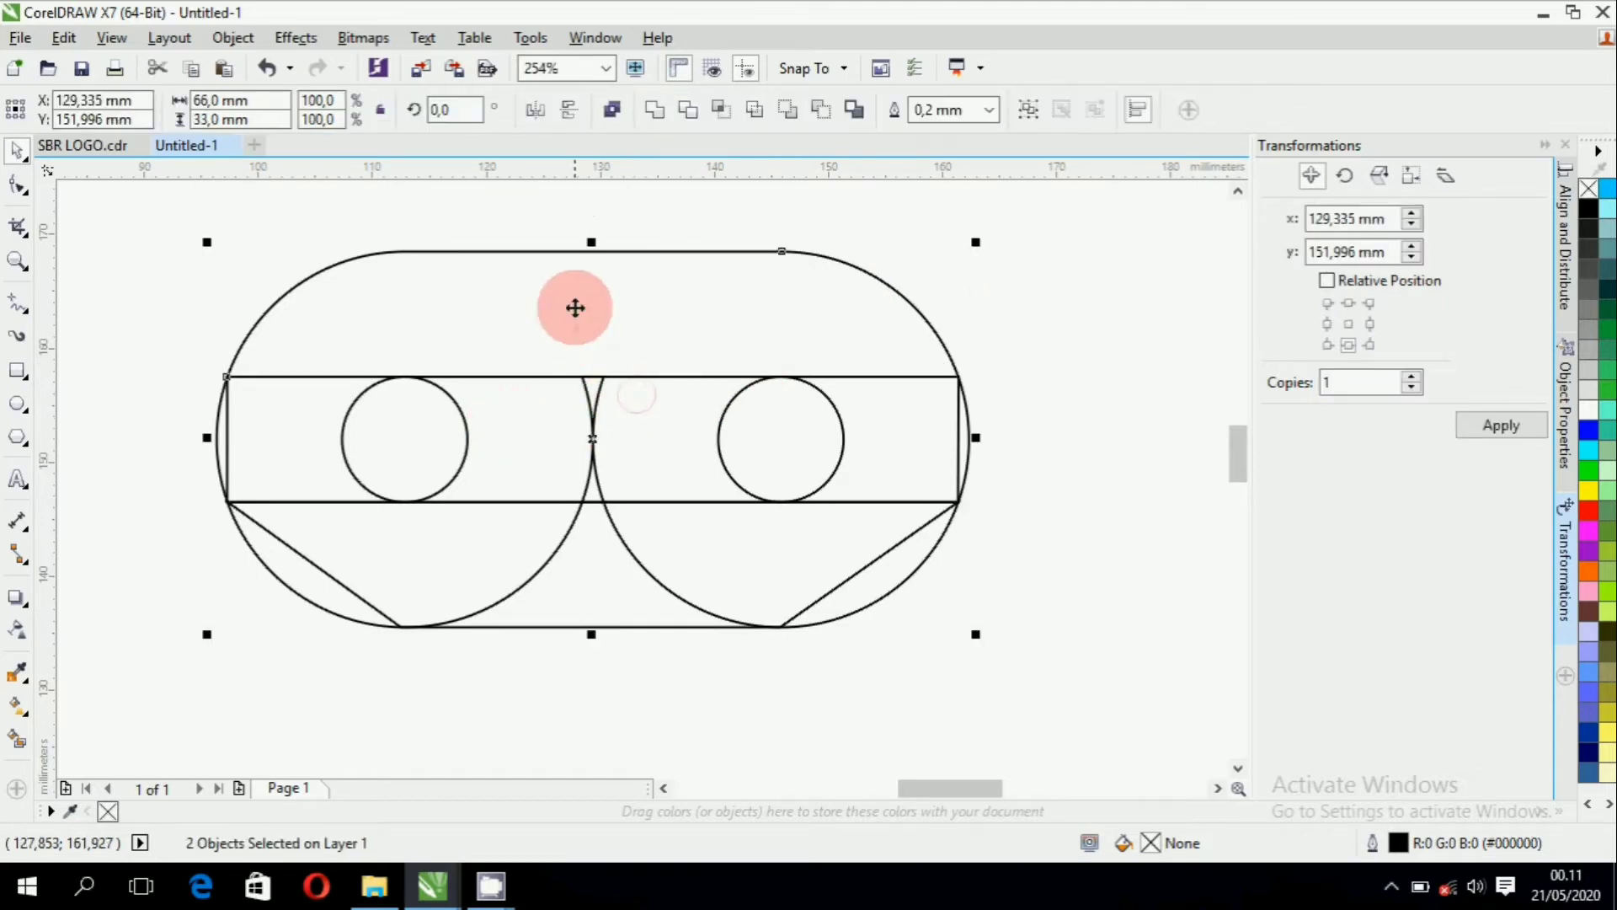
{"action": "left_click", "coordinate": [653, 114]}
{"action": "left_click", "coordinate": [944, 294]}
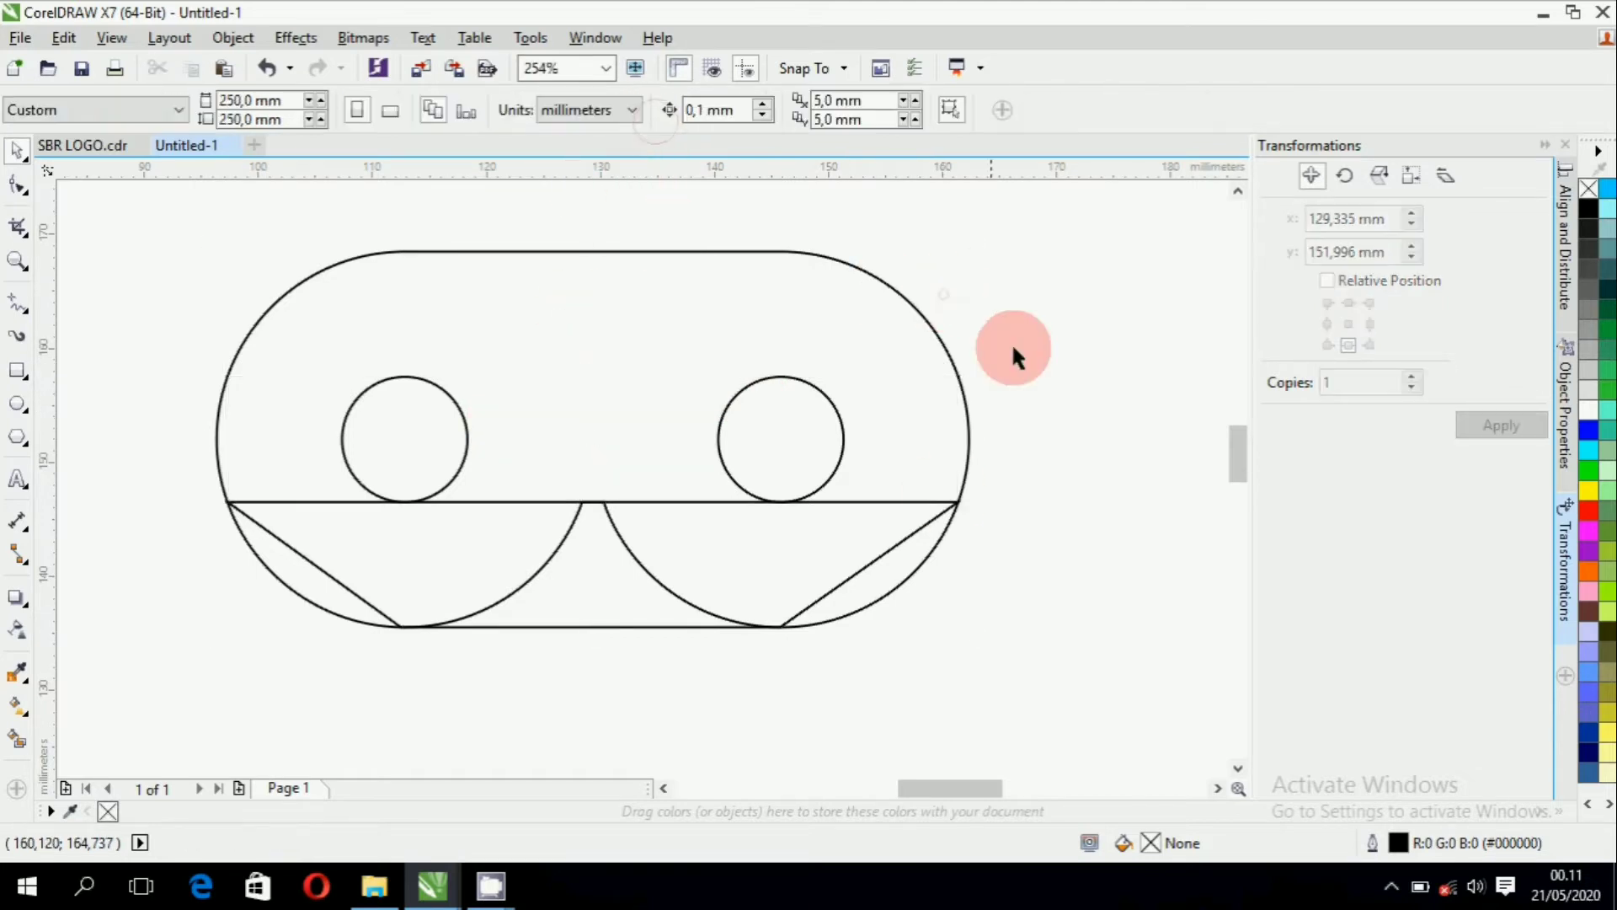
Weld the bottom shape to the combined curve to form one outer stadium outline.
{"action": "left_click", "coordinate": [608, 570]}
{"action": "left_click", "coordinate": [657, 250], "text": "shift"}
{"action": "left_click", "coordinate": [654, 113]}
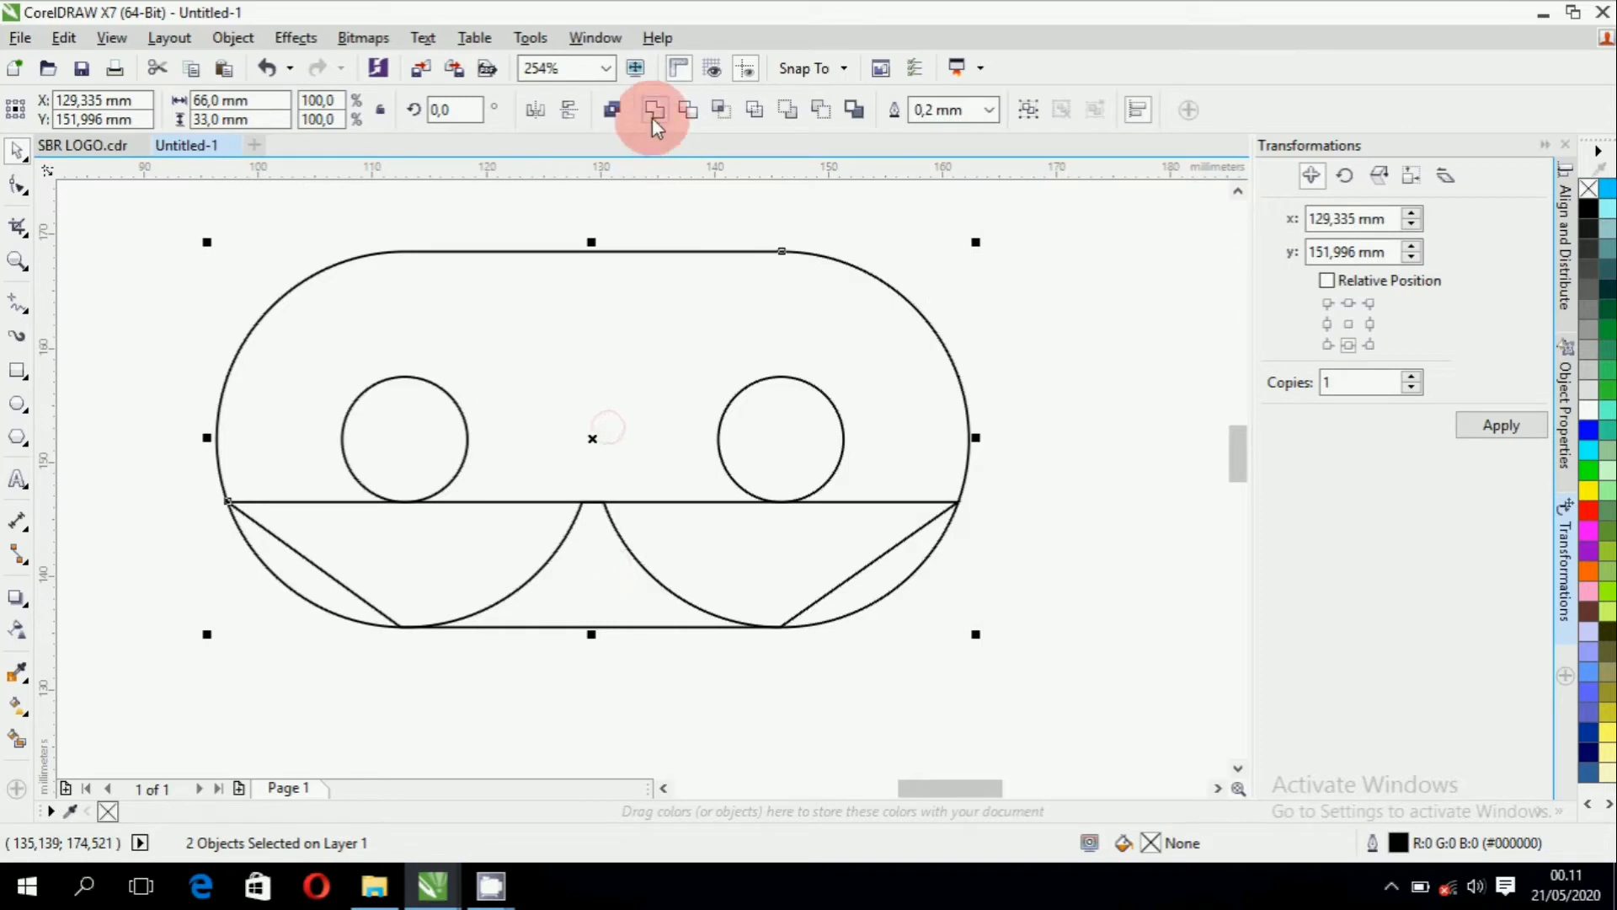
{"action": "left_click", "coordinate": [1041, 390]}
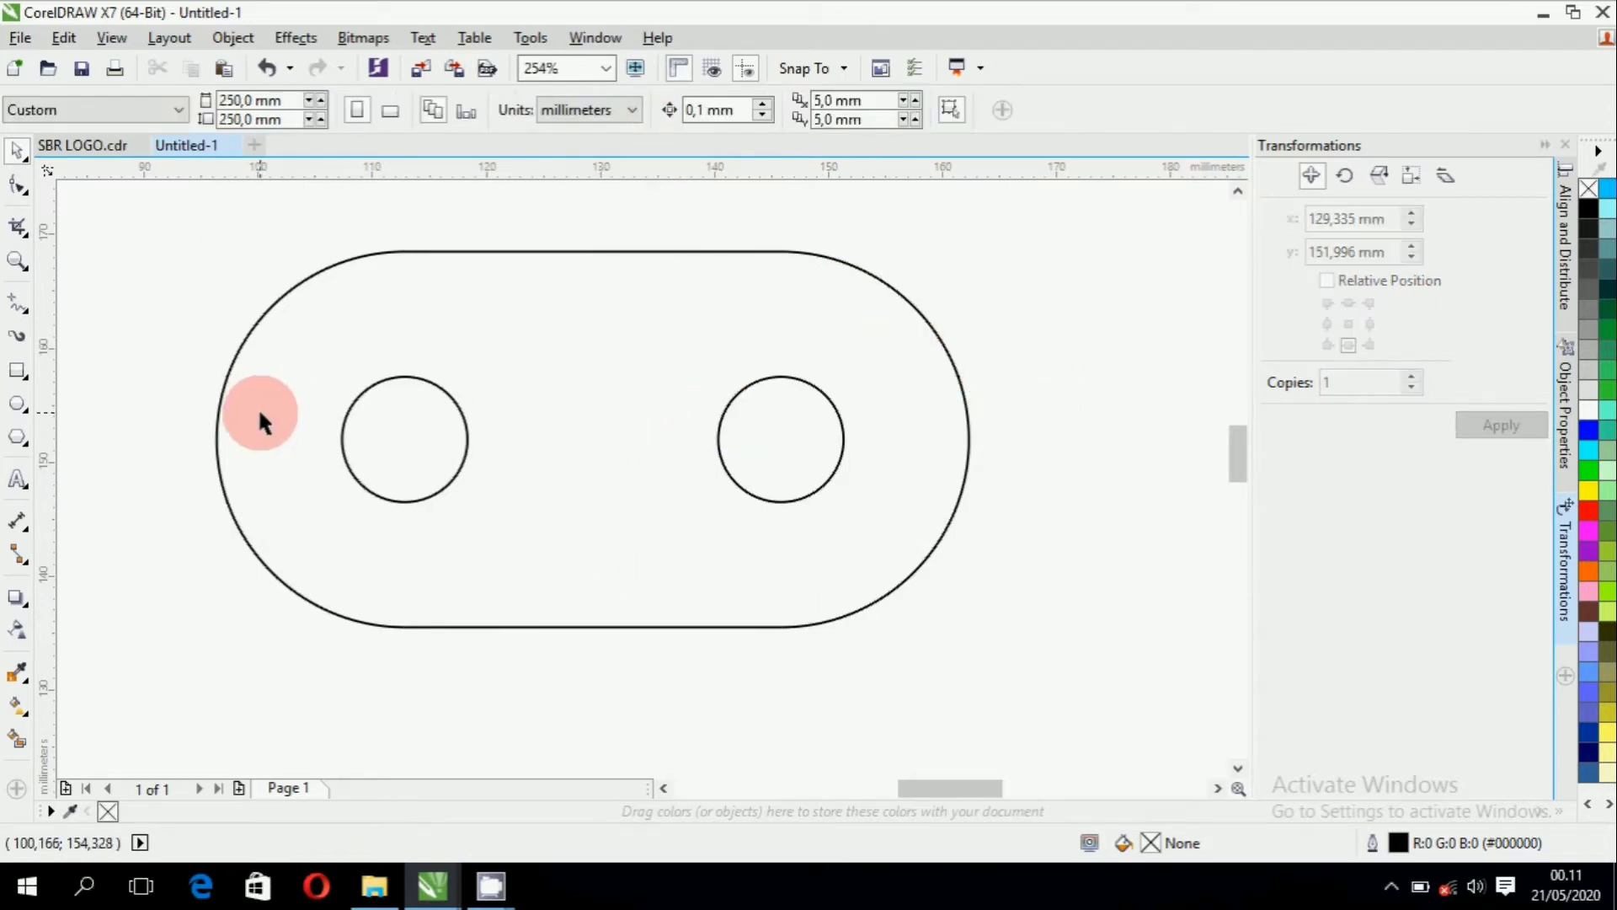
Draw a new rectangle beside the outline and set its size to 44 by 11 mm.
{"action": "key", "text": "ctrl+a"}
{"action": "left_click", "coordinate": [119, 282]}
{"action": "left_click", "coordinate": [19, 371]}
{"action": "left_click_drag", "start_coordinate": [95, 360], "coordinate": [172, 338]}
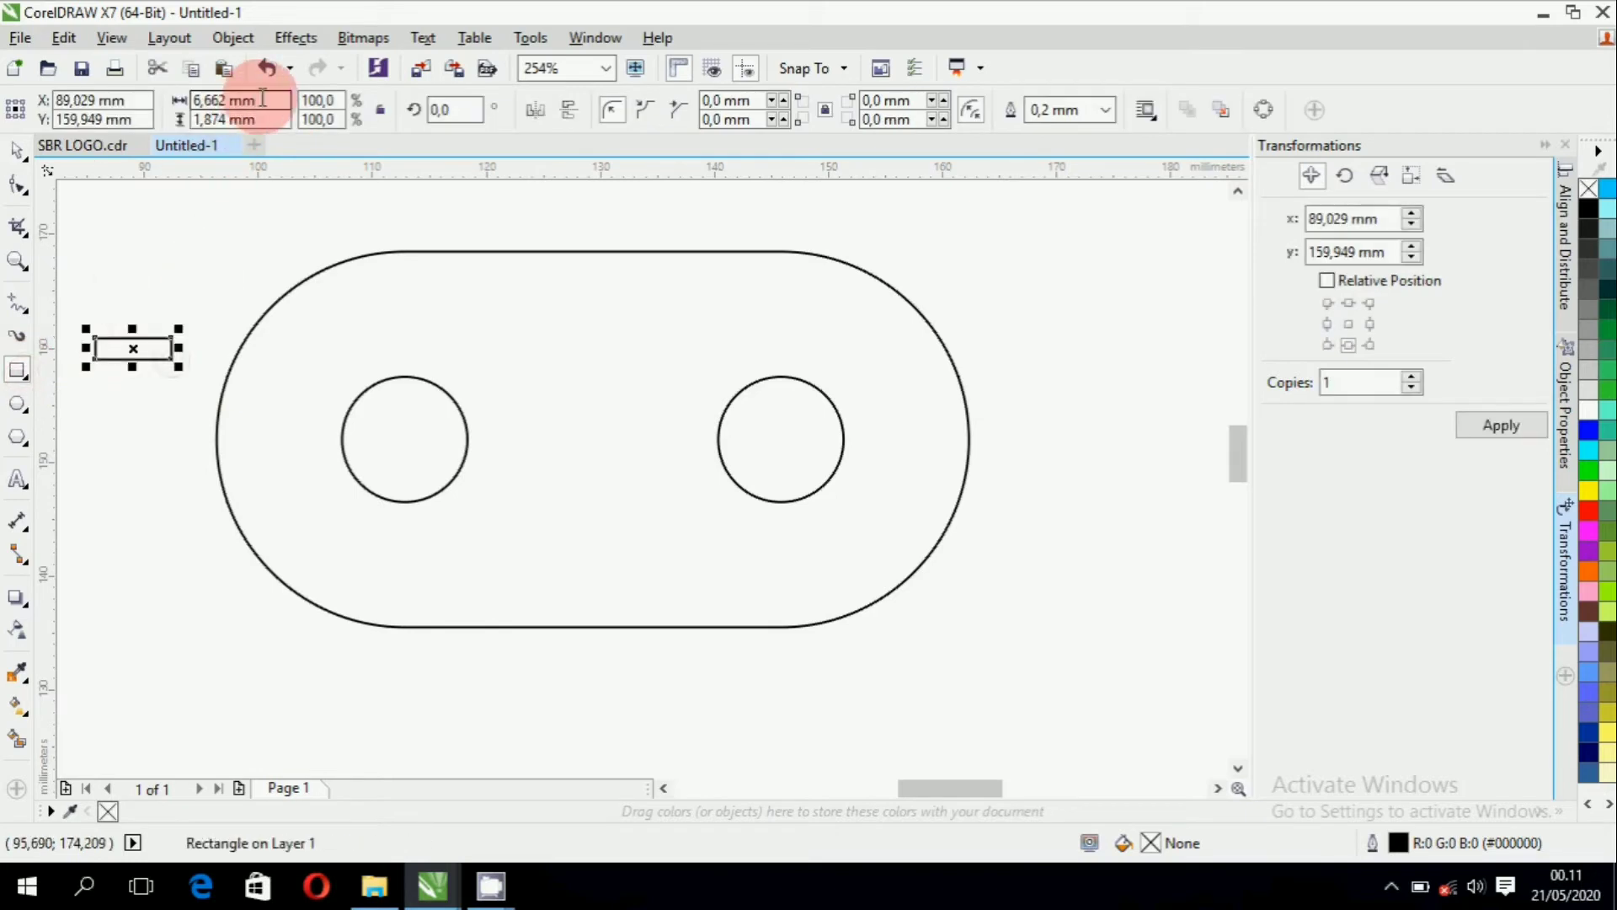
{"action": "left_click_drag", "start_coordinate": [263, 101], "coordinate": [102, 100]}
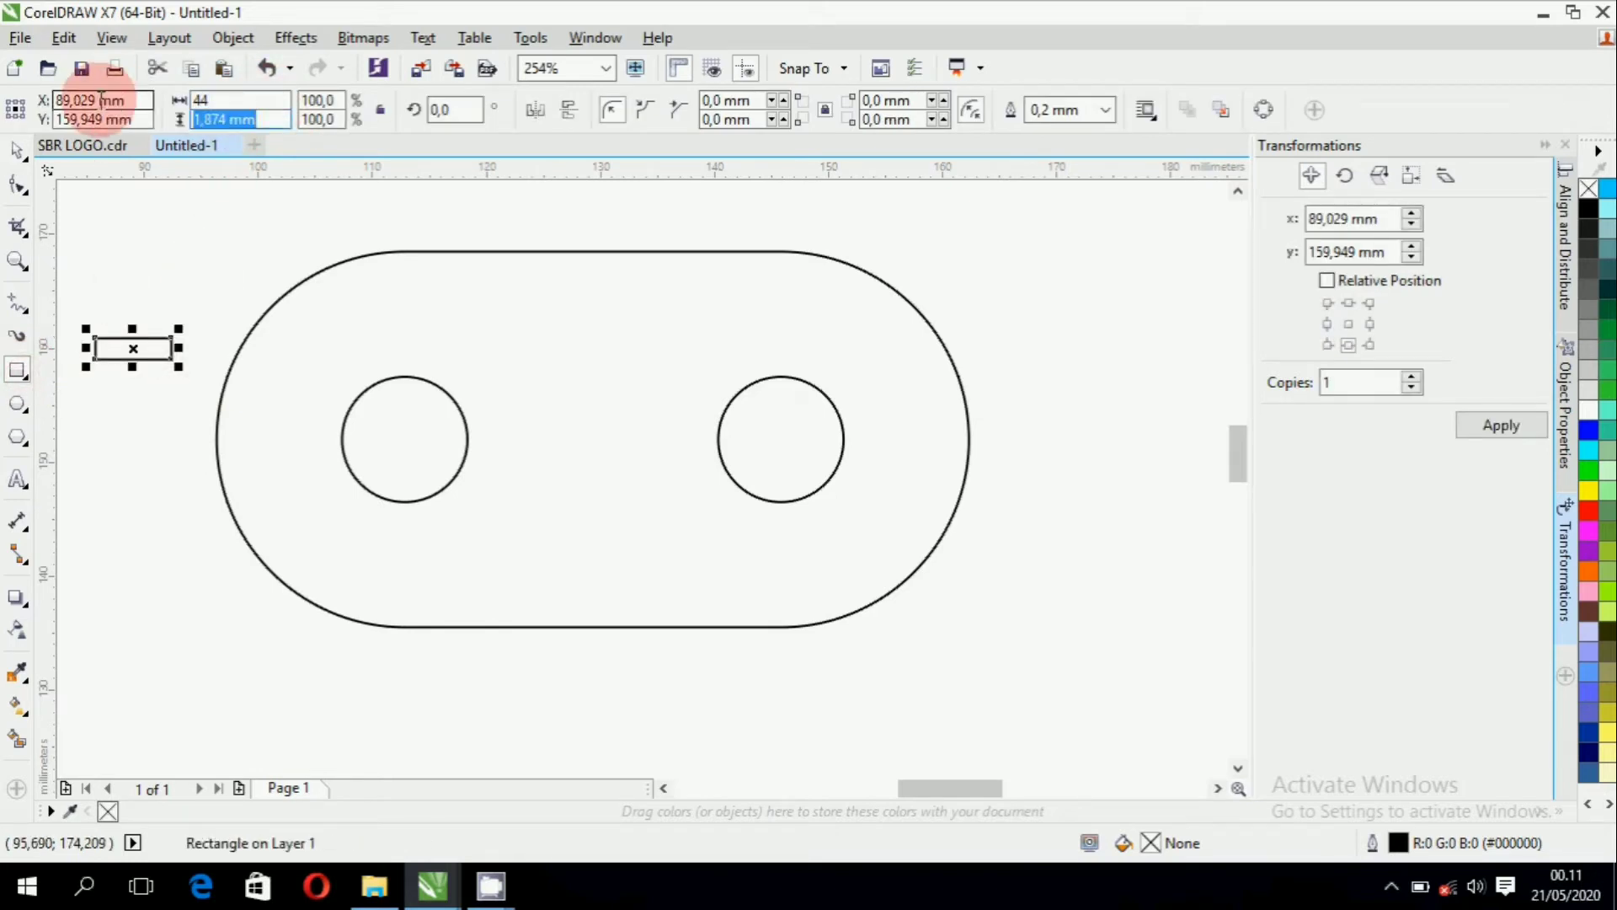
{"action": "type", "text": "11"}
{"action": "key", "text": "Return"}
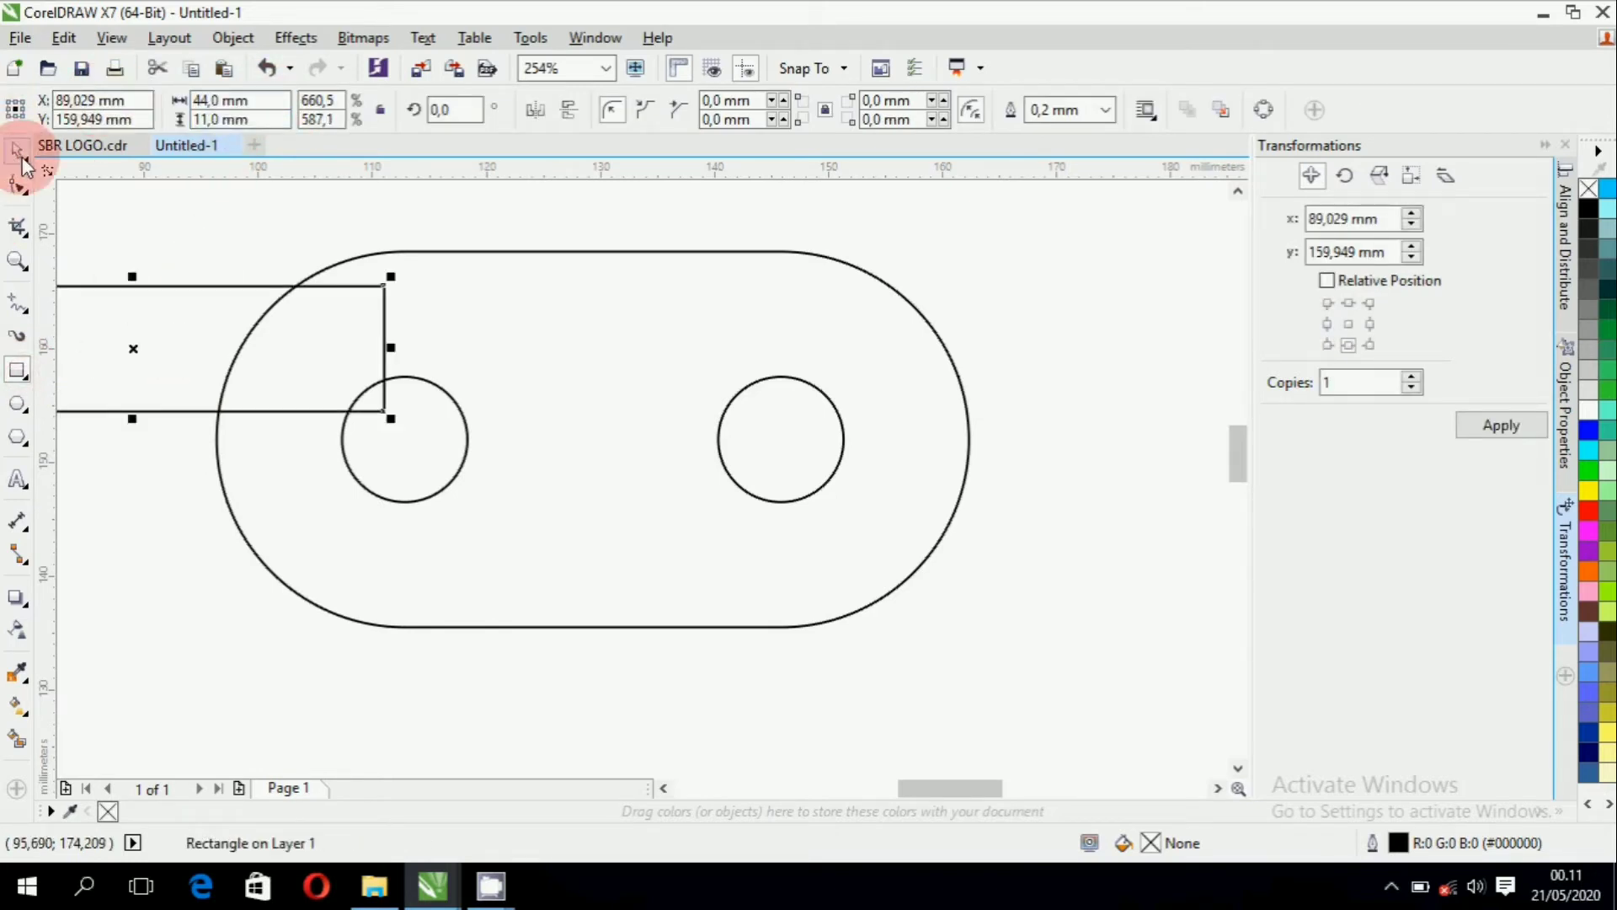
Align the 44 by 11 mm rectangle with the outer outline on both horizontal and vertical centers.
{"action": "key", "text": "ctrl+a"}
{"action": "key", "text": "c"}
{"action": "key", "text": "e"}
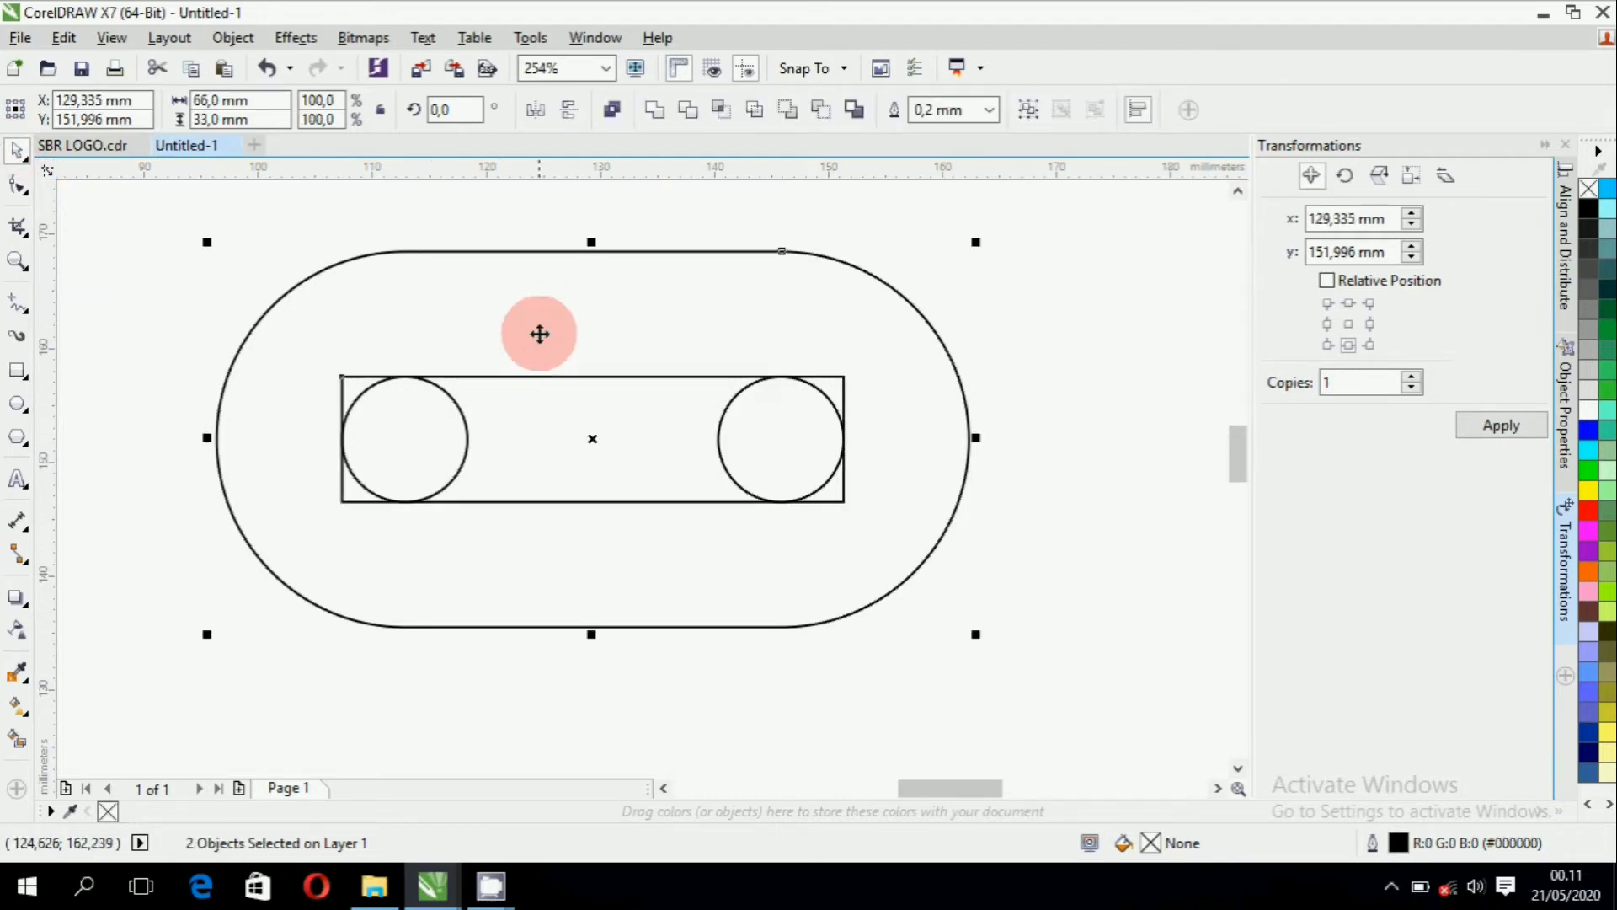
{"action": "left_click", "coordinate": [978, 473]}
Convert the inner rectangle to curves and add nodes where its upper and left edges touch the left small circle.
{"action": "left_click", "coordinate": [489, 378]}
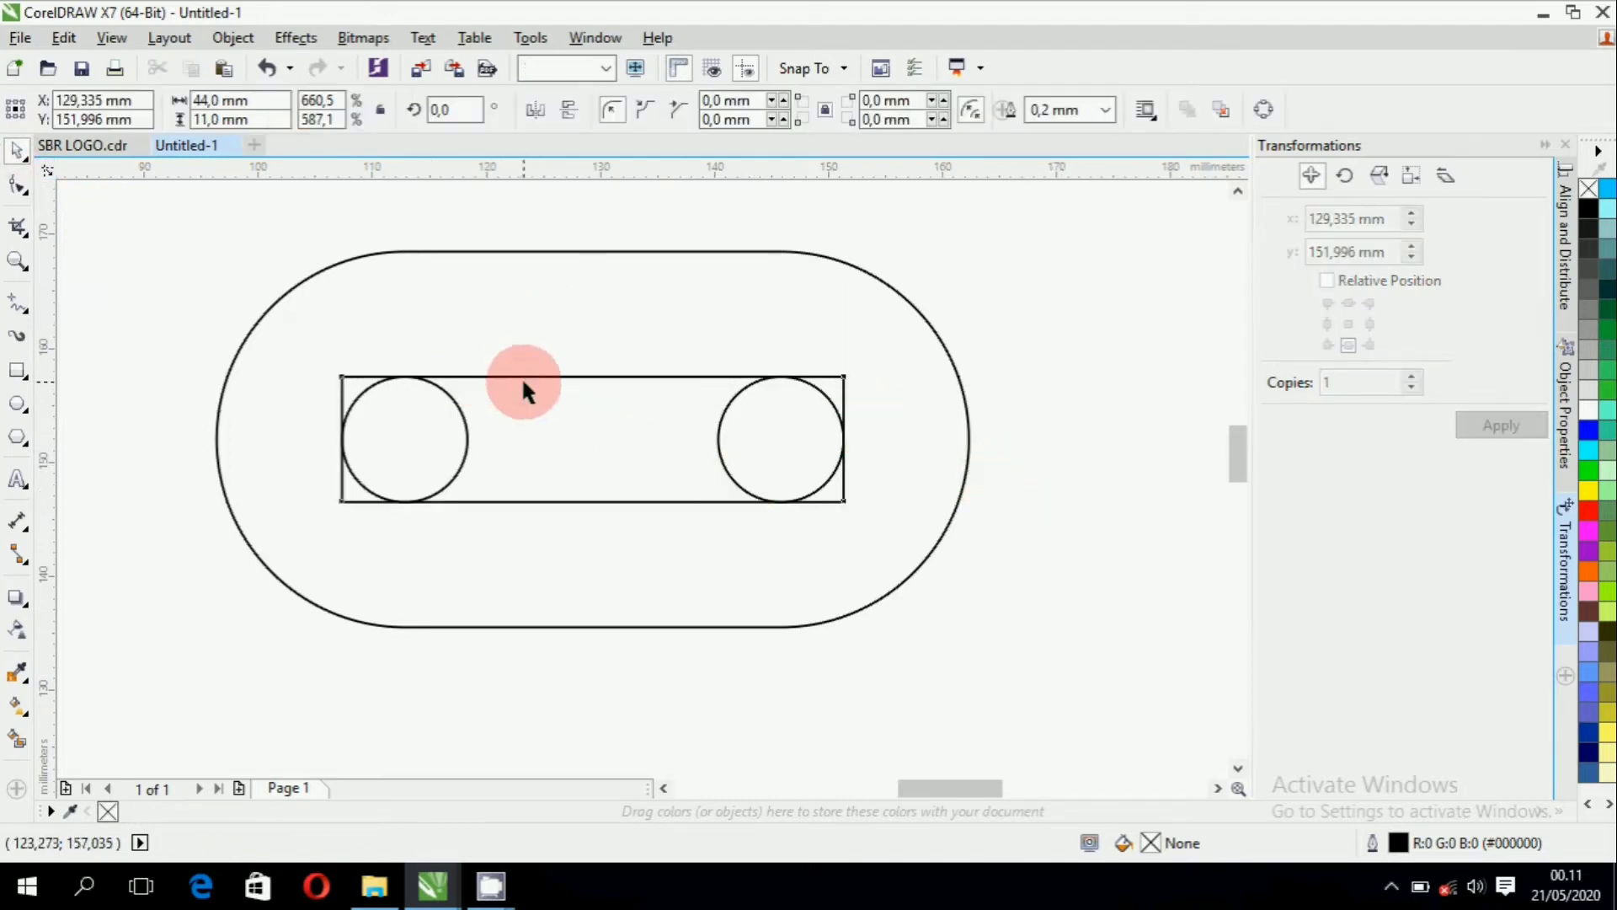
{"action": "left_click", "coordinate": [25, 185]}
{"action": "key", "text": "ctrl+q"}
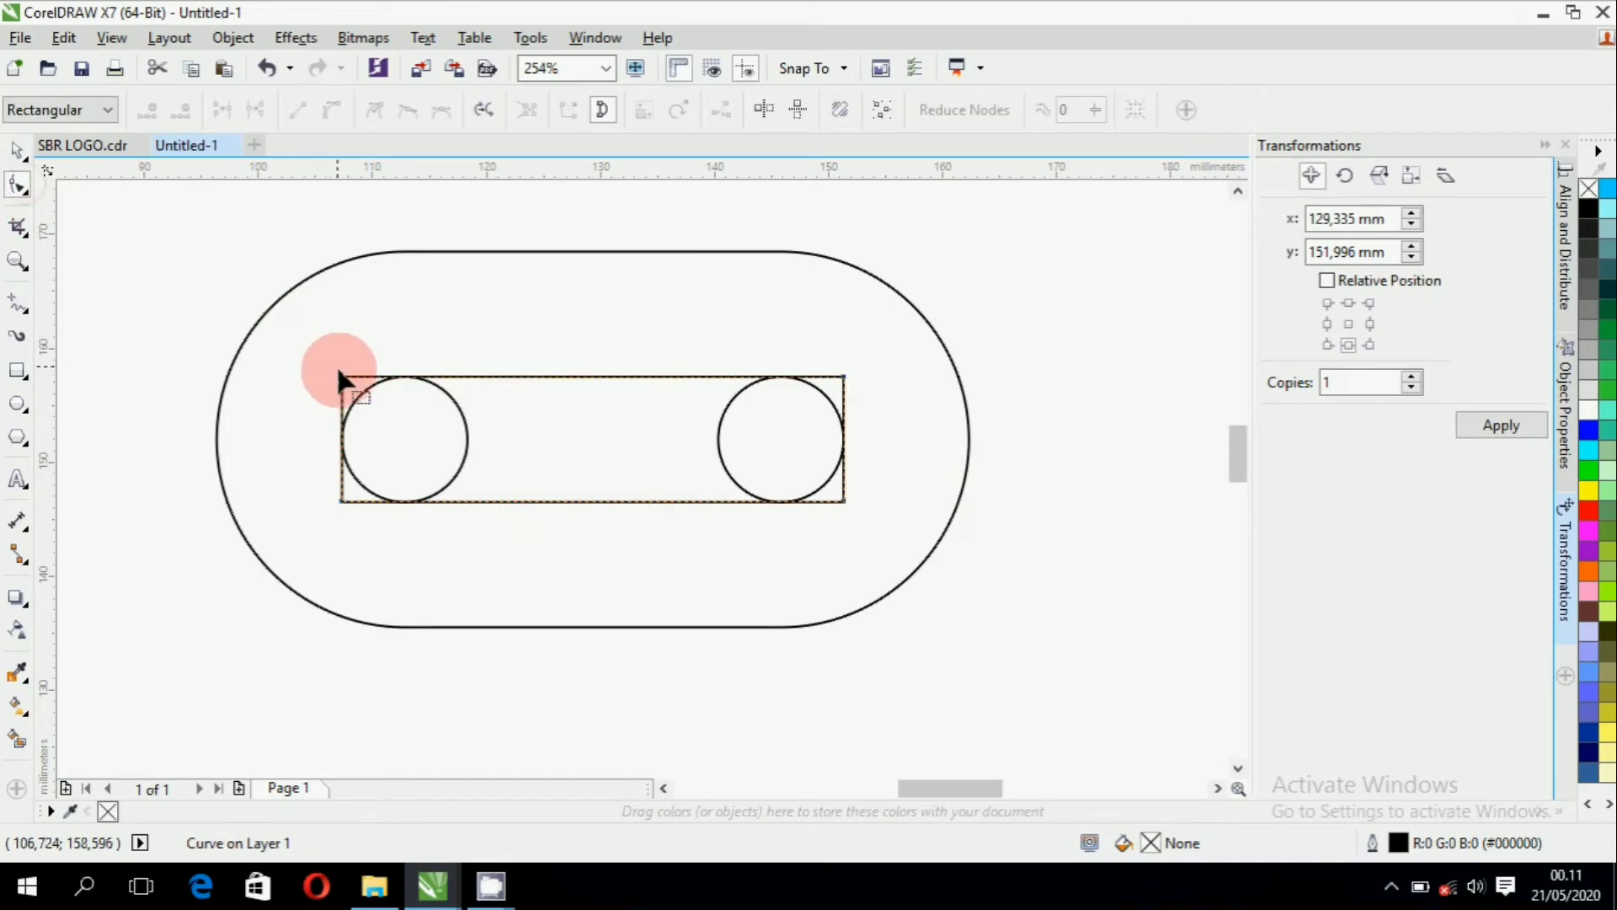
{"action": "scroll", "coordinate": [340, 372], "scroll_direction": "up", "scroll_amount": 2}
{"action": "right_click", "coordinate": [595, 390]}
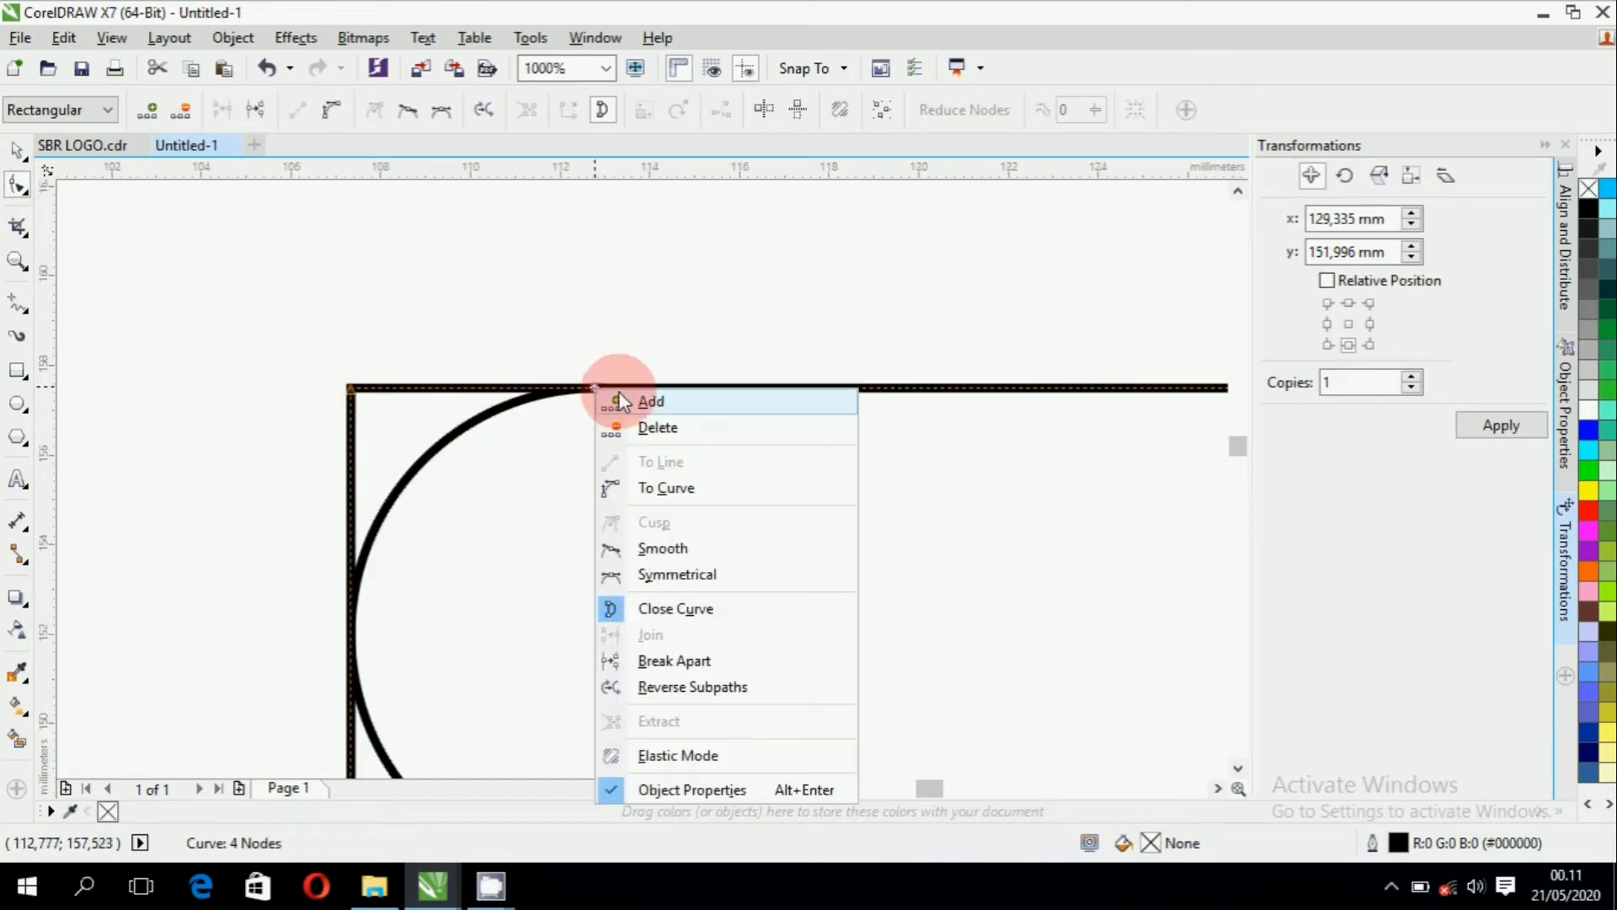
{"action": "left_click", "coordinate": [627, 402]}
{"action": "right_click", "coordinate": [351, 635]}
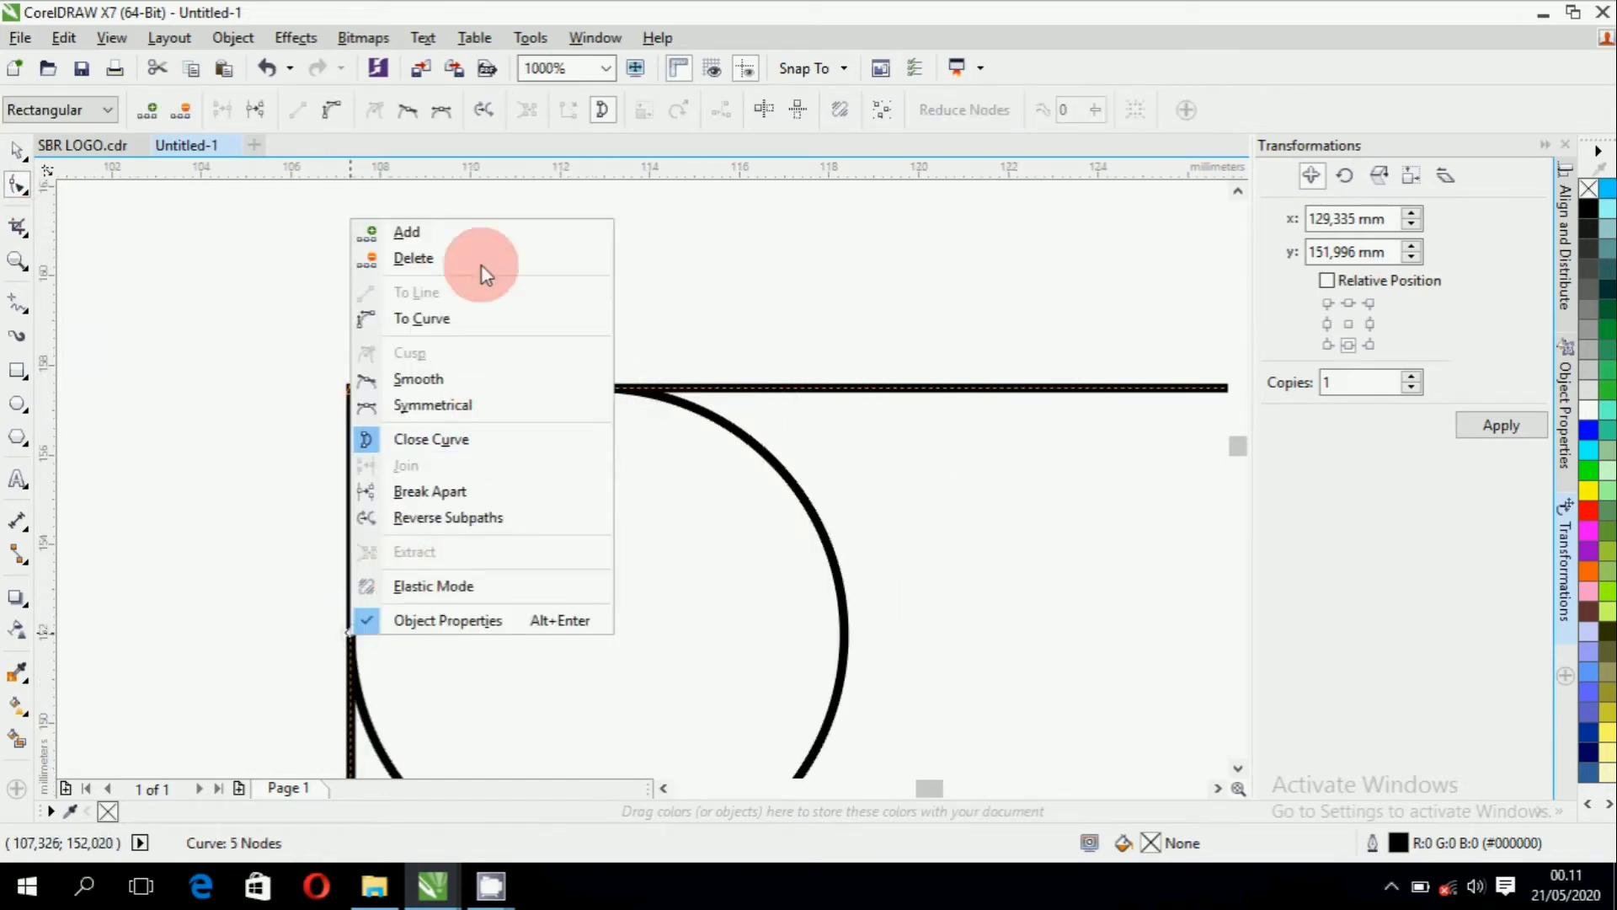
{"action": "left_click", "coordinate": [462, 233]}
Add a node where the inner rectangle's lower edge touches the left small circle.
{"action": "scroll", "coordinate": [491, 458], "scroll_direction": "down", "scroll_amount": 2}
{"action": "scroll", "coordinate": [533, 559], "scroll_direction": "up", "scroll_amount": 2}
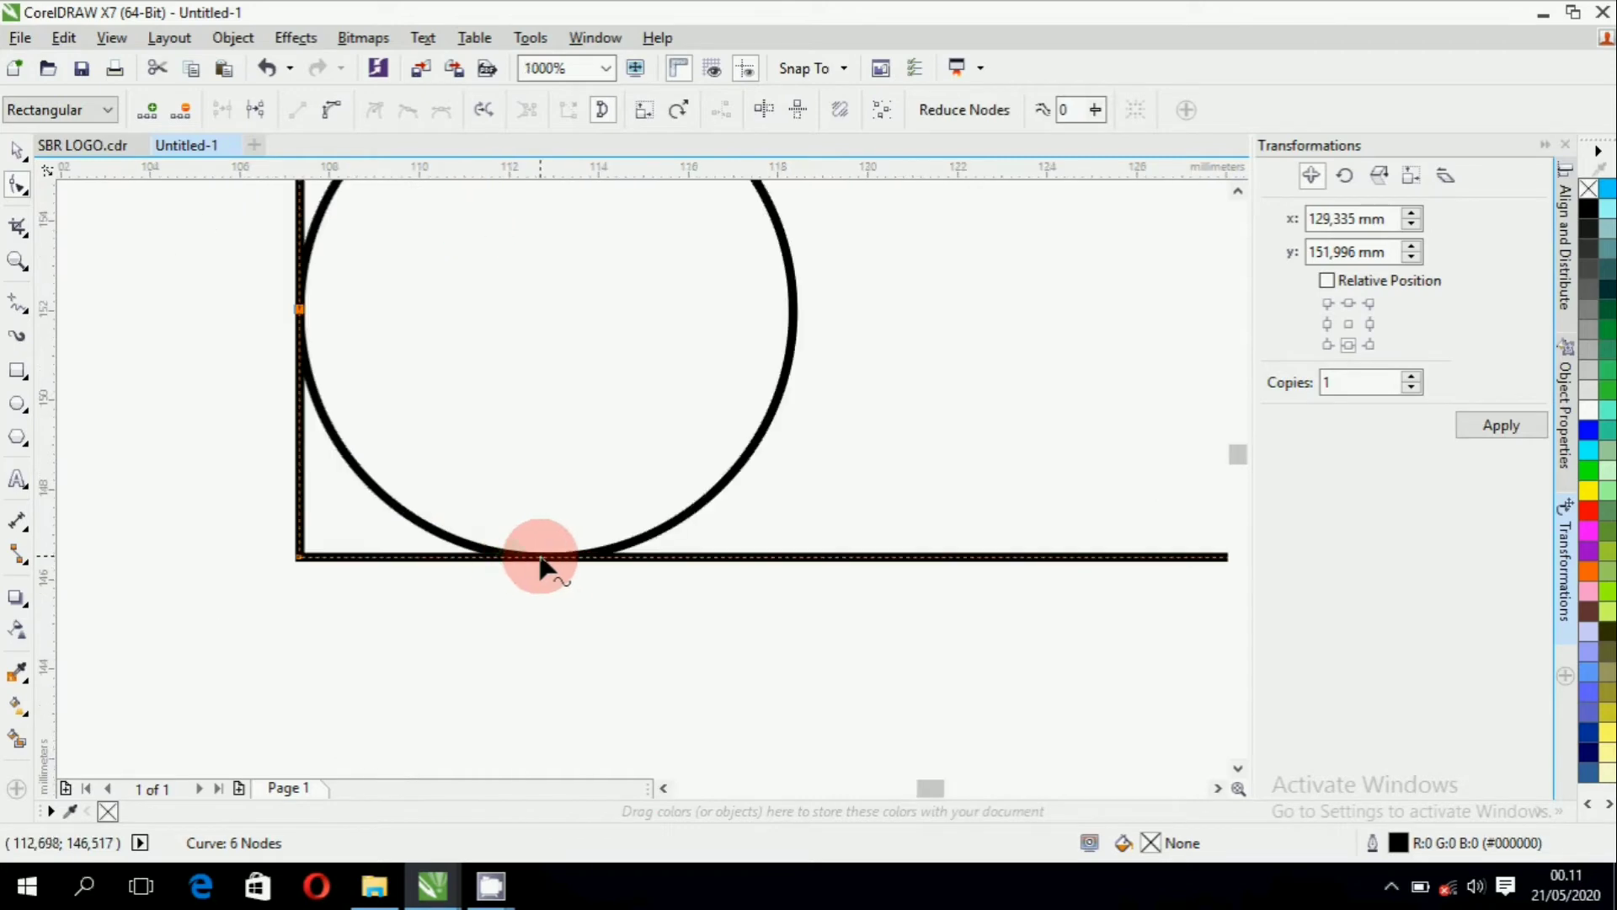
{"action": "right_click", "coordinate": [541, 563]}
{"action": "left_click", "coordinate": [671, 145]}
{"action": "scroll", "coordinate": [534, 412], "scroll_direction": "down", "scroll_amount": 3}
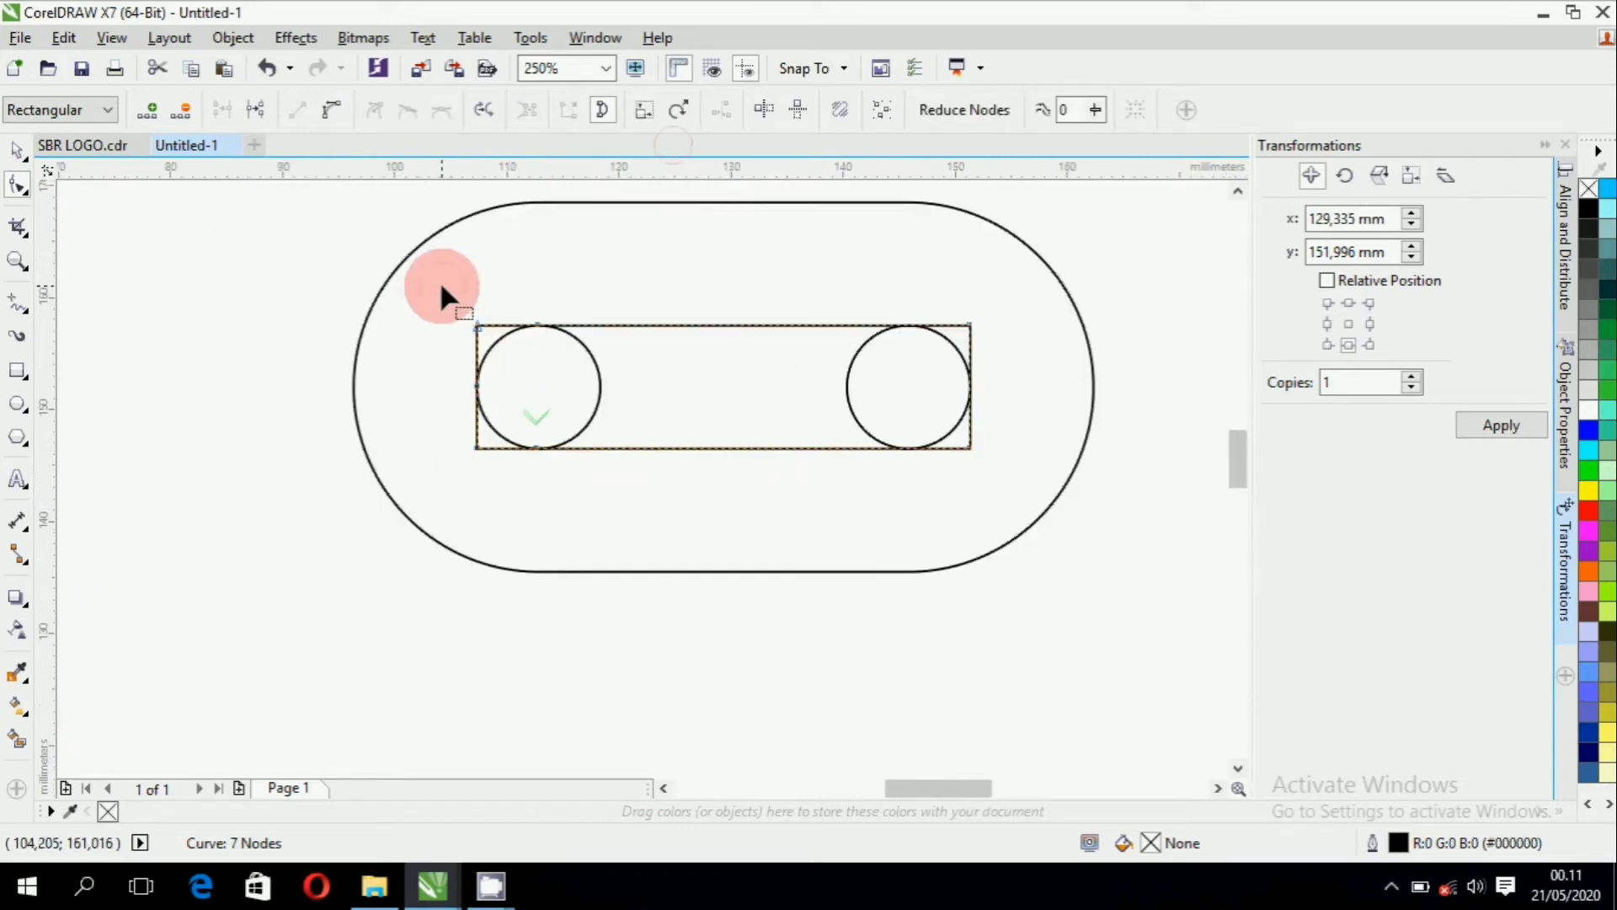
Delete the upper-left and lower-left corner nodes of the inner rectangle.
{"action": "left_click_drag", "start_coordinate": [442, 288], "coordinate": [710, 533]}
{"action": "scroll", "coordinate": [488, 362], "scroll_direction": "up", "scroll_amount": 3}
{"action": "key", "text": "Delete"}
{"action": "scroll", "coordinate": [445, 401], "scroll_direction": "down", "scroll_amount": 1}
{"action": "left_click_drag", "start_coordinate": [455, 599], "coordinate": [536, 688]}
{"action": "scroll", "coordinate": [481, 639], "scroll_direction": "up", "scroll_amount": 1}
{"action": "key", "text": "Delete"}
{"action": "scroll", "coordinate": [251, 534], "scroll_direction": "down", "scroll_amount": 1}
Add nodes where the inner rectangle's upper and right edges touch the right small circle.
{"action": "scroll", "coordinate": [204, 513], "scroll_direction": "down", "scroll_amount": 2}
{"action": "scroll", "coordinate": [503, 340], "scroll_direction": "up", "scroll_amount": 2}
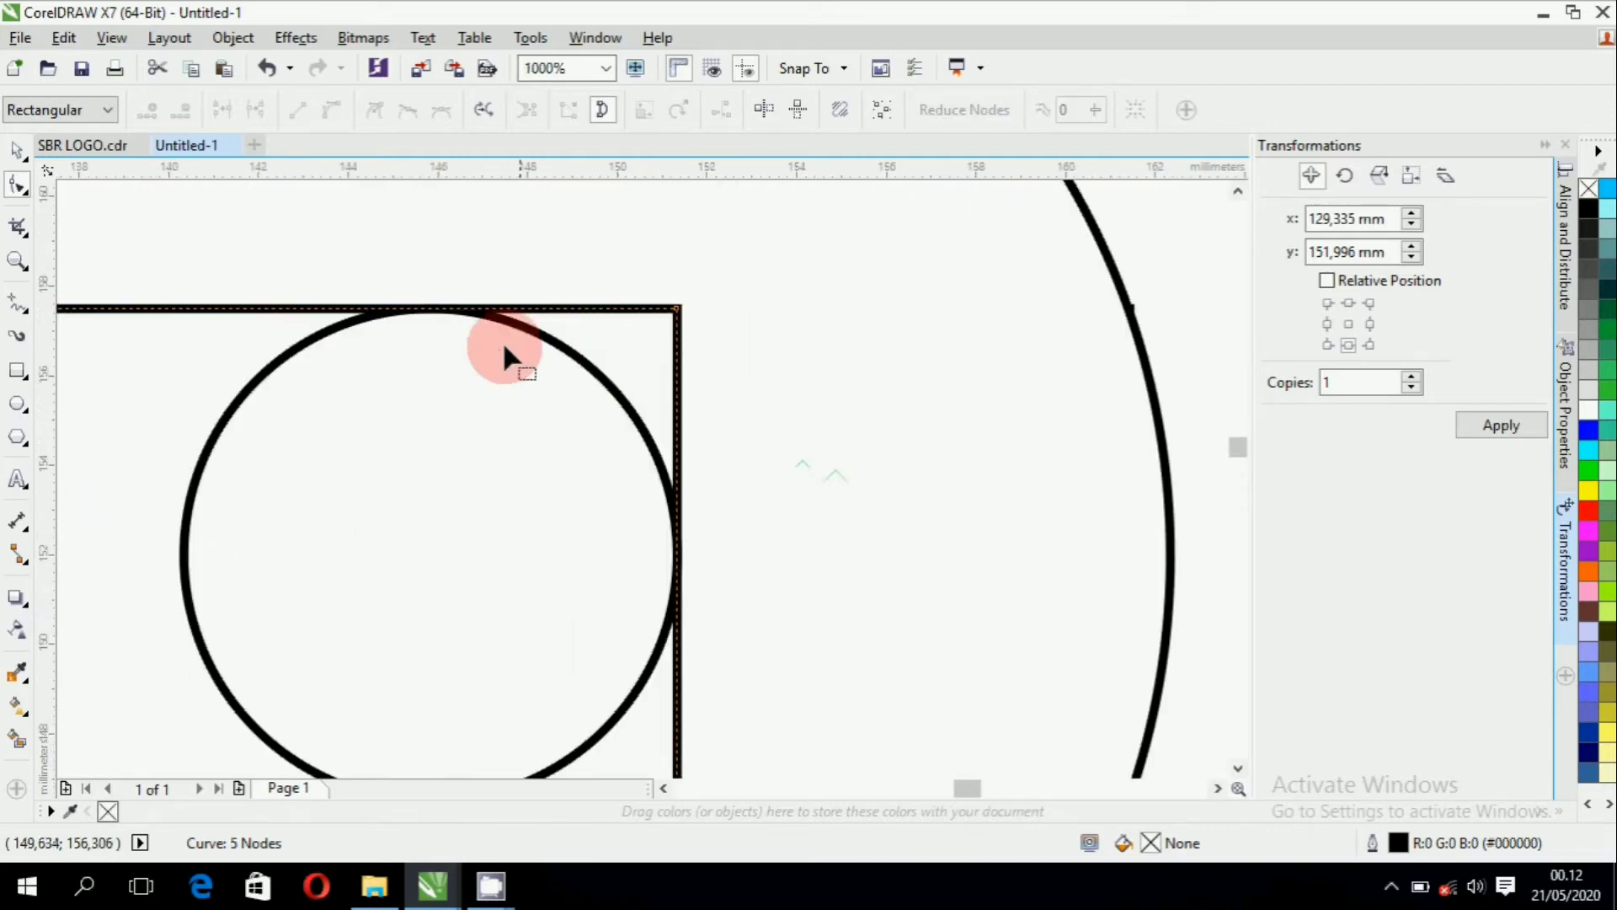
{"action": "right_click", "coordinate": [421, 310]}
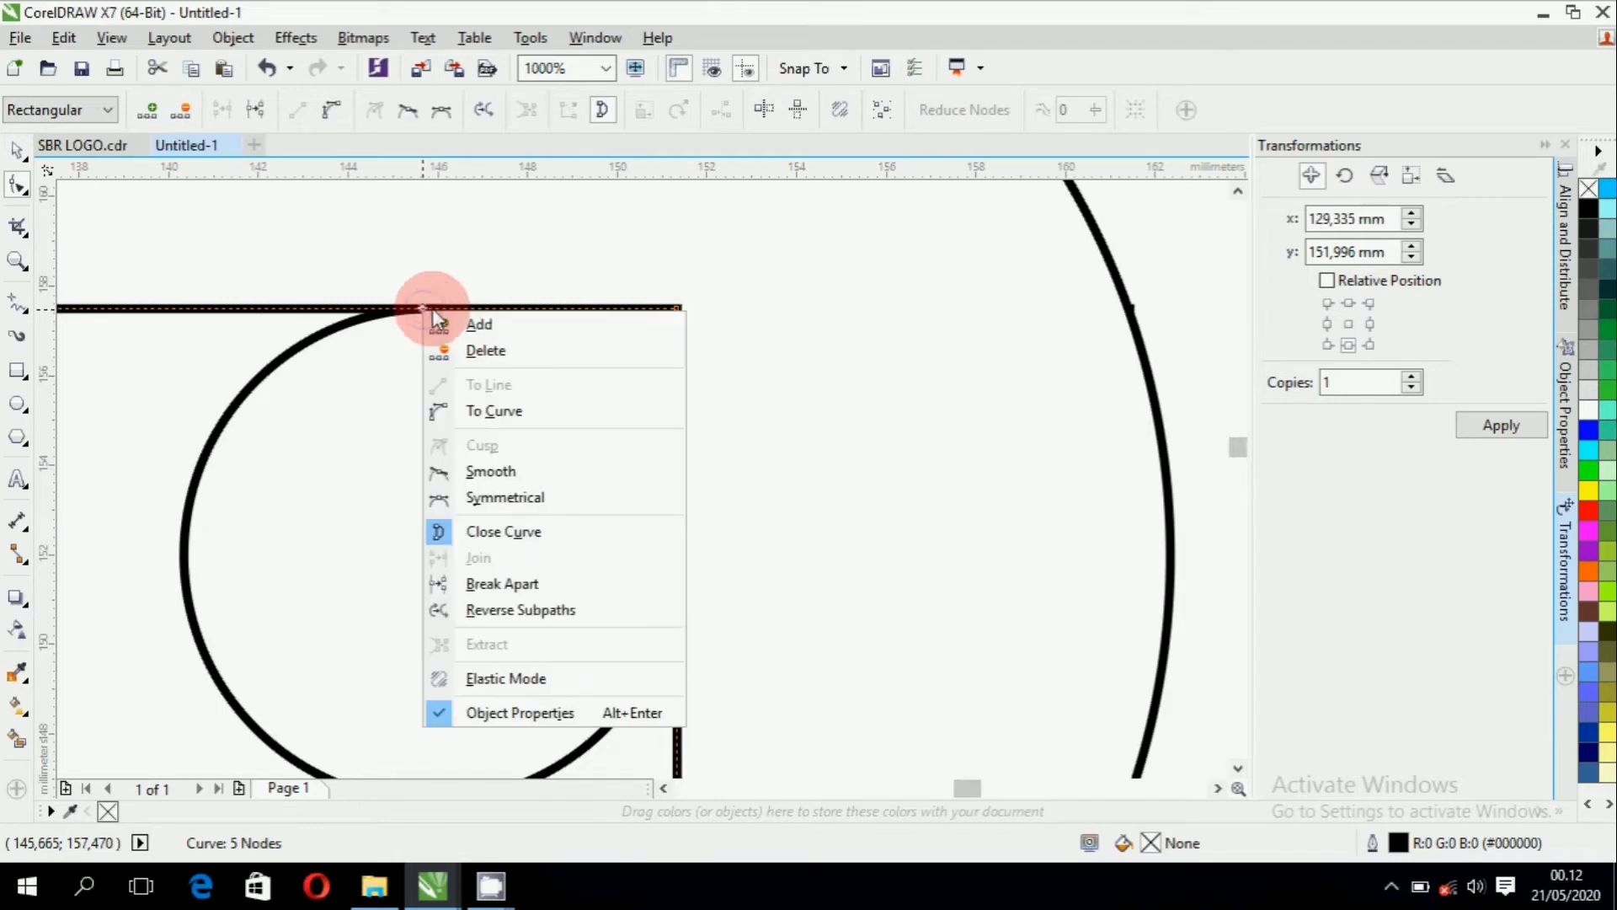
{"action": "left_click", "coordinate": [476, 321]}
{"action": "right_click", "coordinate": [682, 562]}
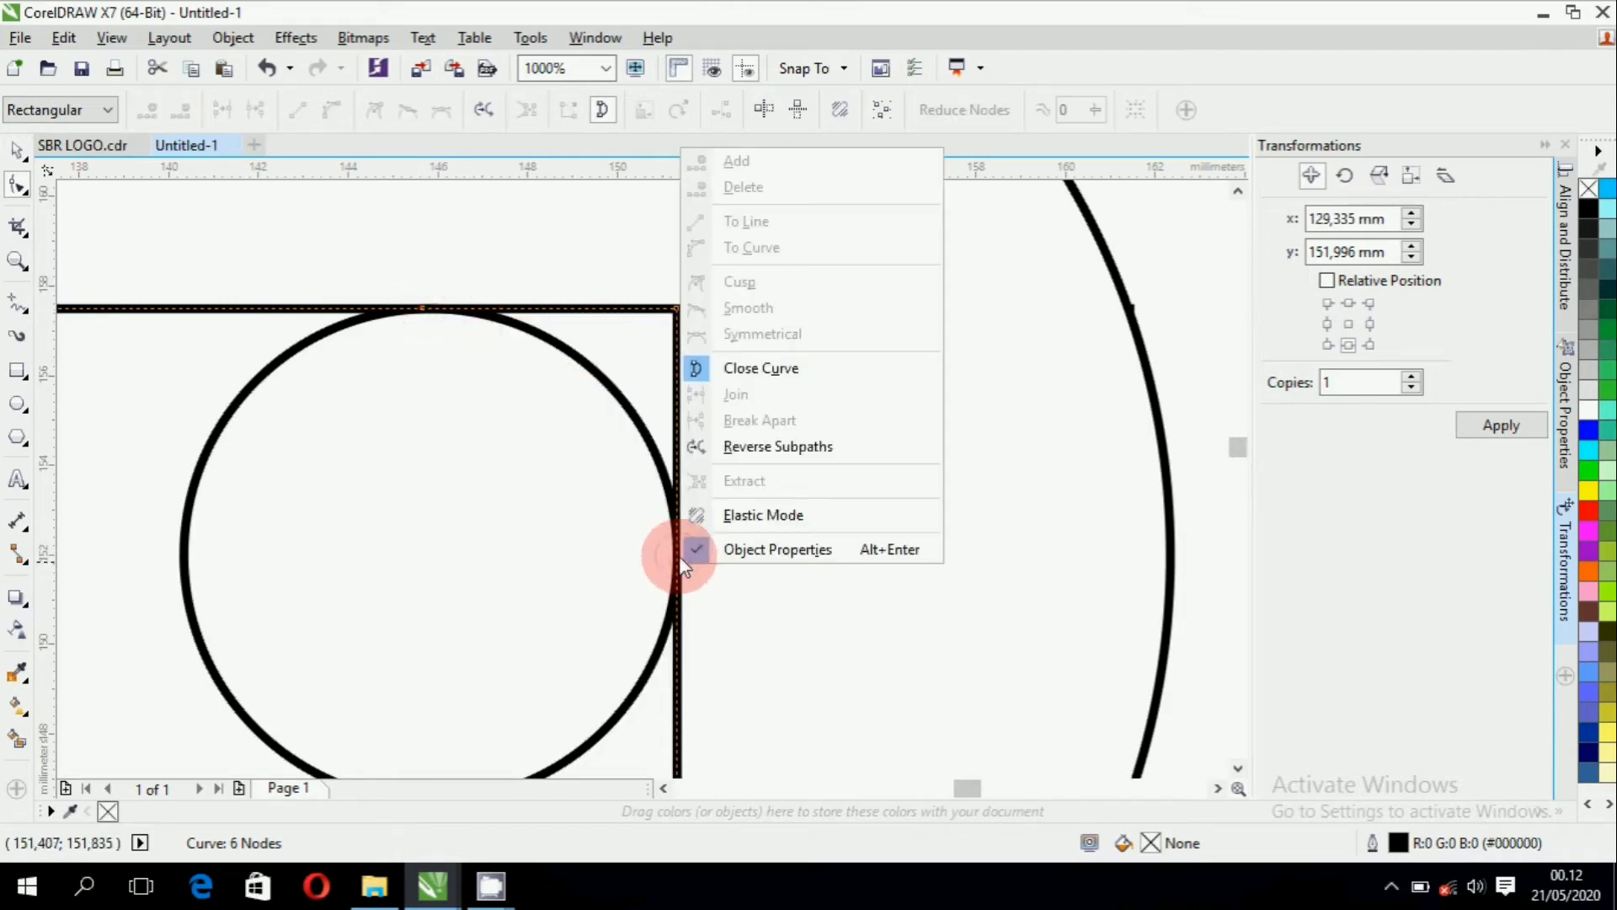
{"action": "left_click", "coordinate": [681, 562]}
{"action": "right_click", "coordinate": [676, 554]}
{"action": "left_click", "coordinate": [705, 163]}
{"action": "scroll", "coordinate": [722, 371], "scroll_direction": "down", "scroll_amount": 2}
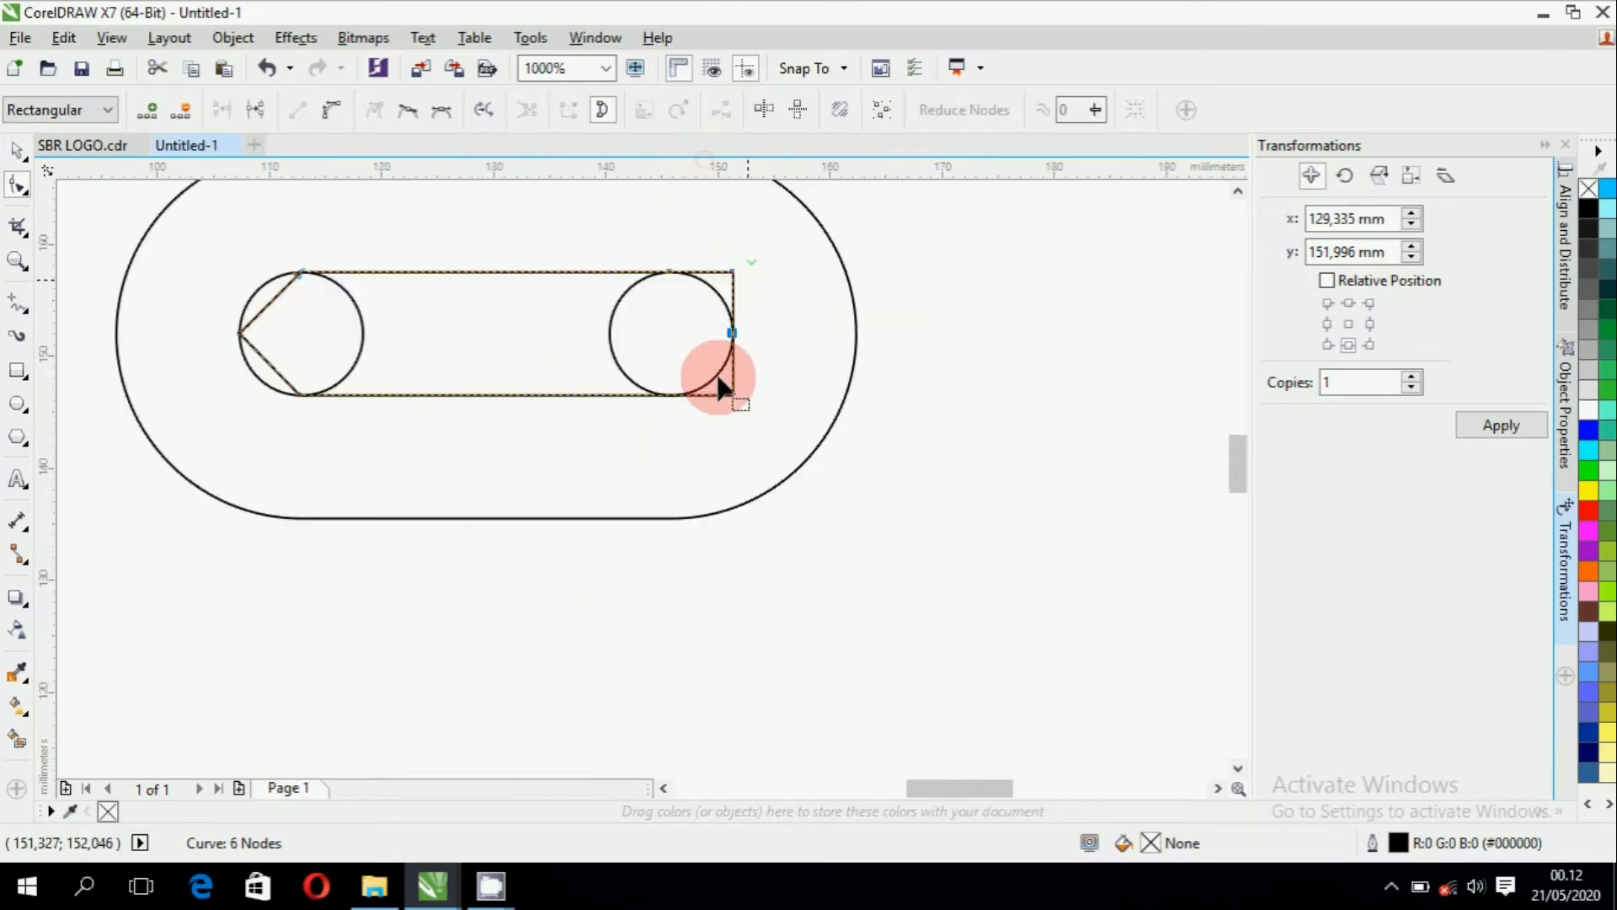
Add a node where the inner rectangle's lower edge touches the right small circle.
{"action": "scroll", "coordinate": [671, 397], "scroll_direction": "up", "scroll_amount": 2}
{"action": "right_click", "coordinate": [670, 388]}
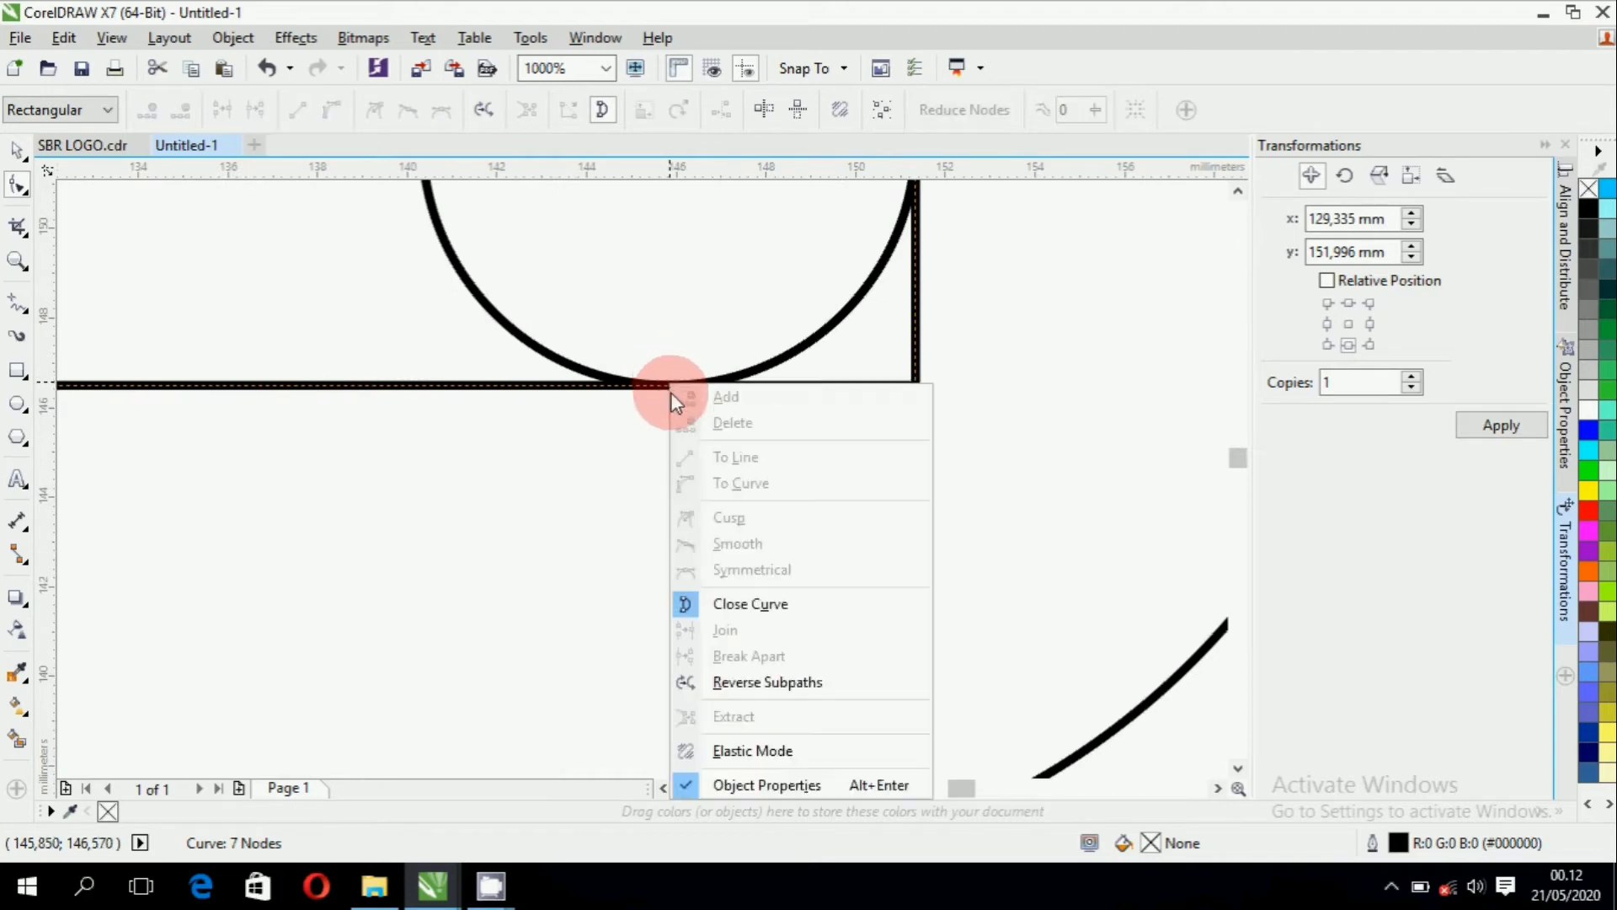
{"action": "left_click", "coordinate": [669, 390]}
{"action": "right_click", "coordinate": [664, 385]}
{"action": "left_click", "coordinate": [718, 398]}
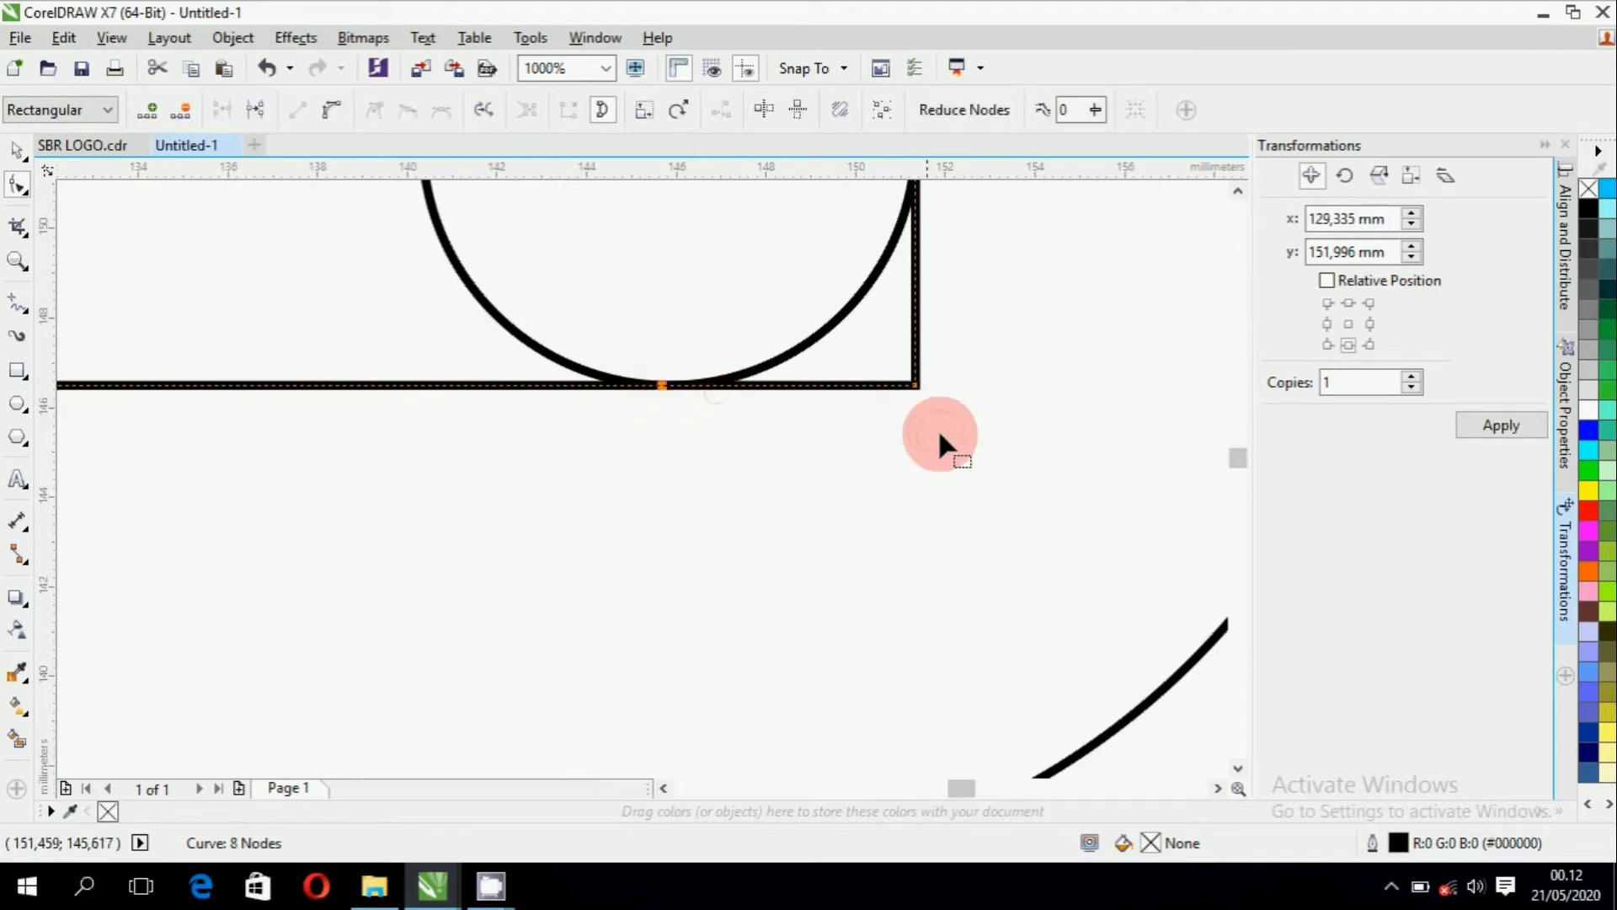
Delete the lower-right and upper-right corner nodes of the inner rectangle.
{"action": "left_click_drag", "start_coordinate": [948, 430], "coordinate": [820, 327]}
{"action": "key", "text": "Delete"}
{"action": "scroll", "coordinate": [819, 521], "scroll_direction": "down", "scroll_amount": 1}
{"action": "left_click", "coordinate": [17, 152]}
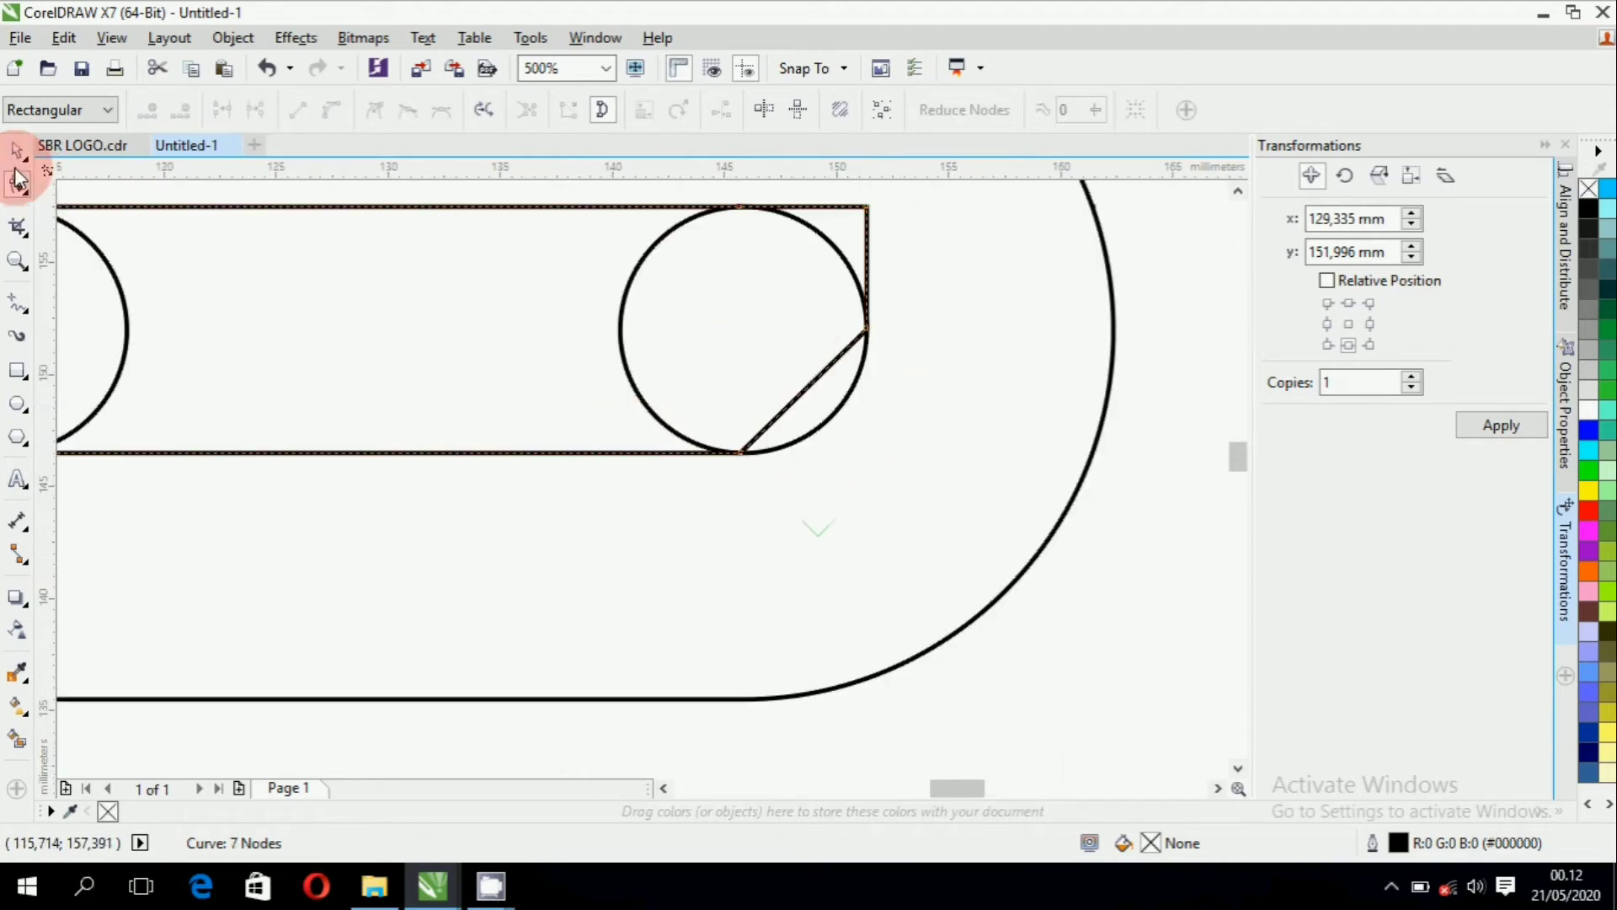
{"action": "left_click", "coordinate": [852, 261]}
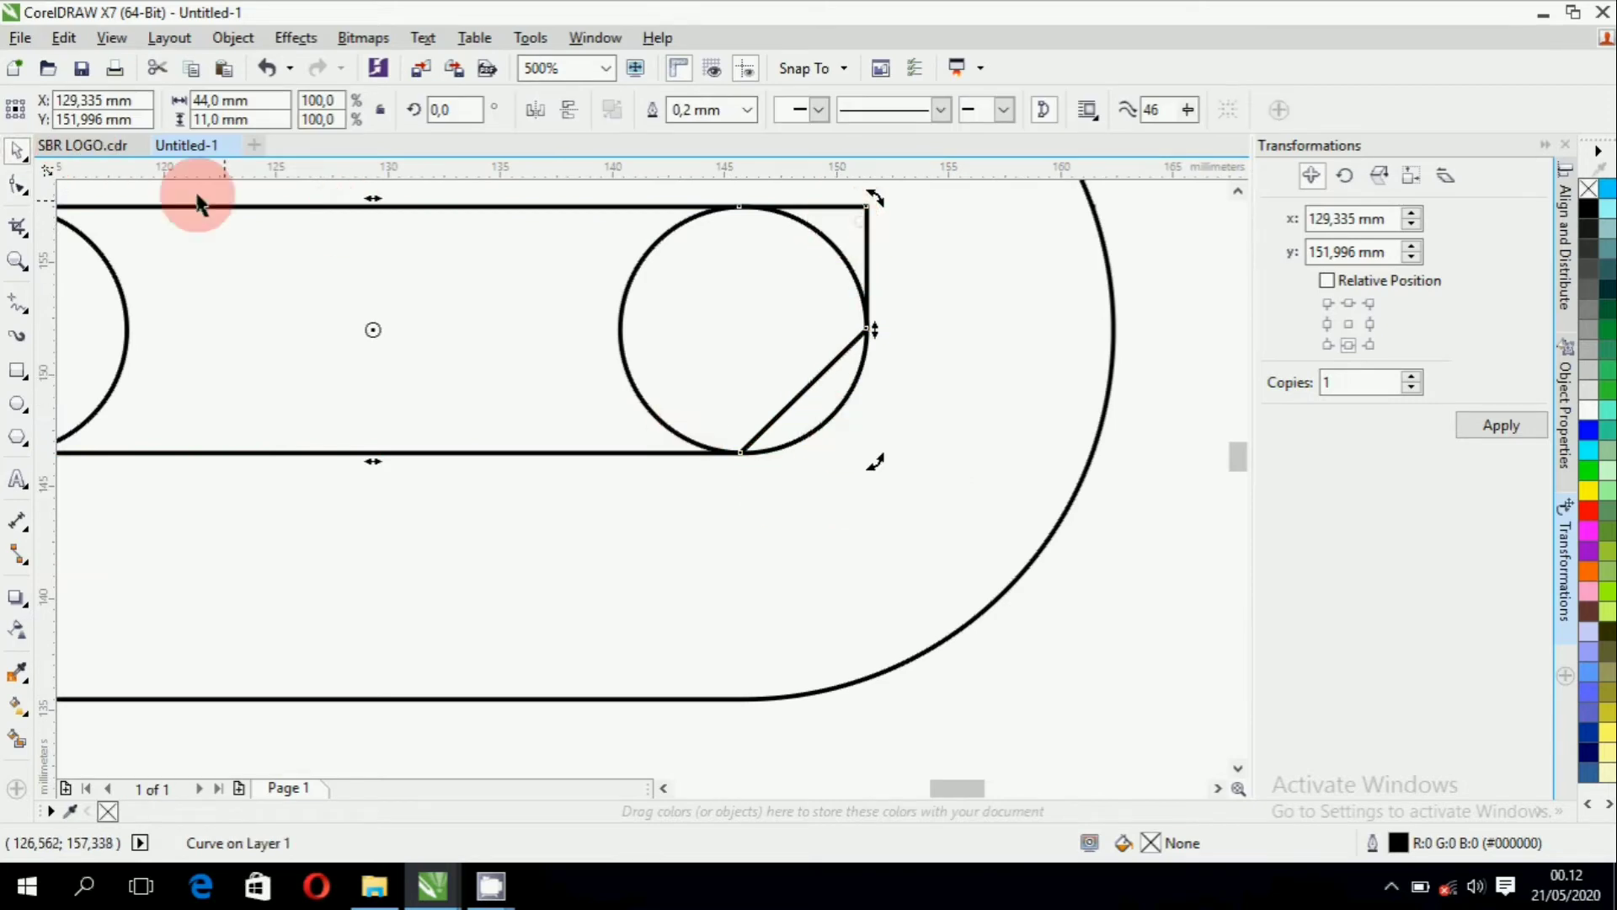
{"action": "left_click", "coordinate": [18, 184]}
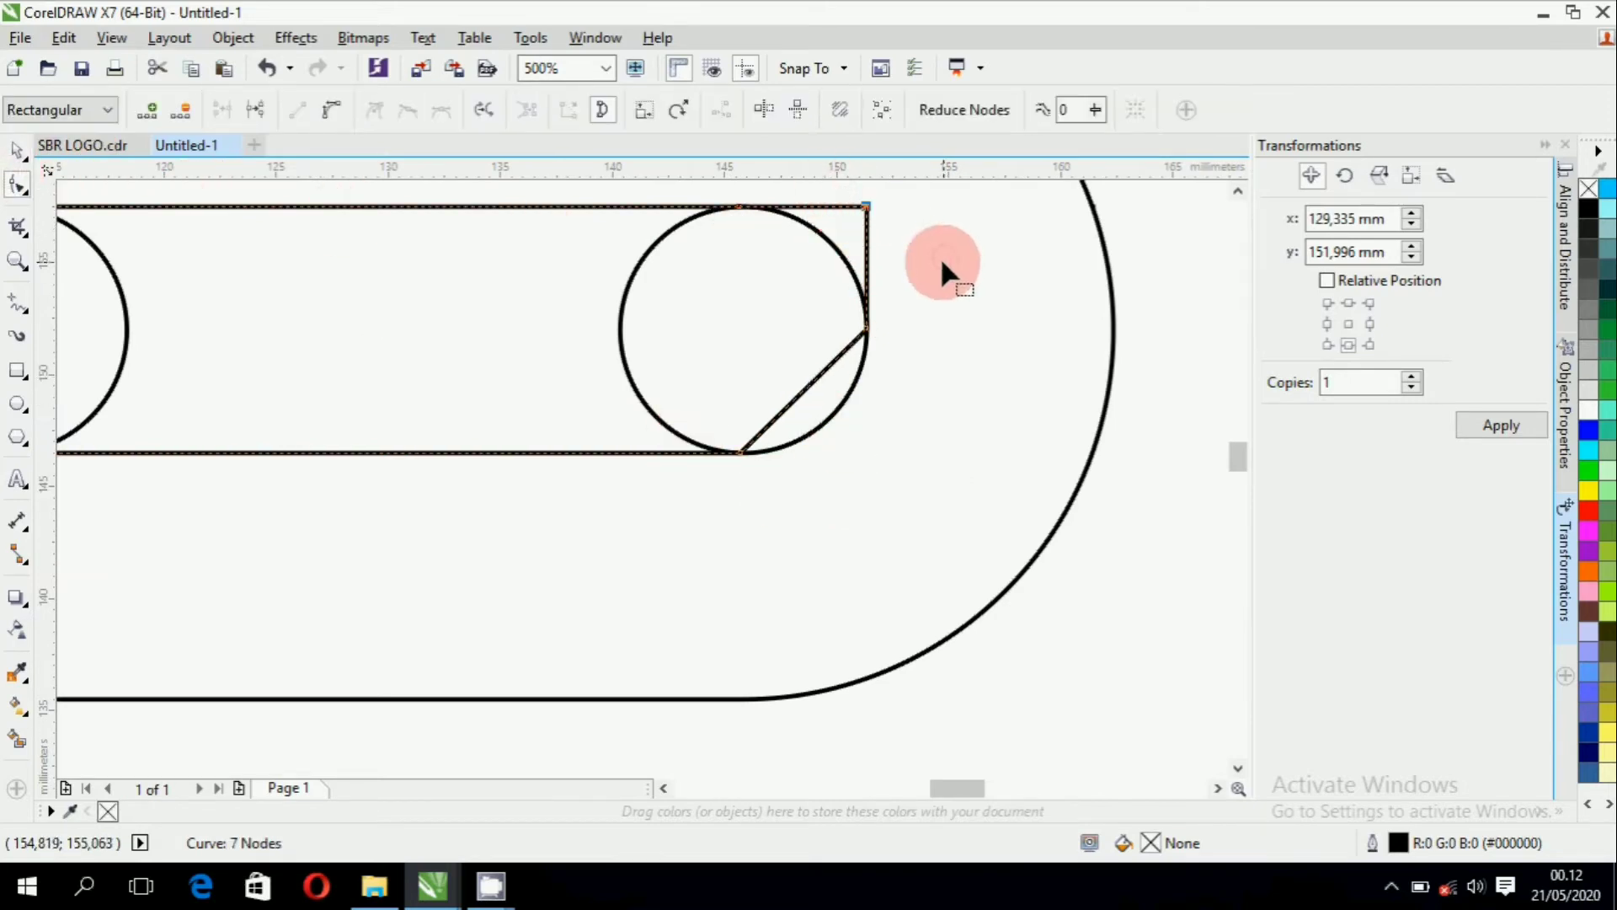
{"action": "key", "text": "Delete"}
{"action": "left_click", "coordinate": [861, 278]}
Weld the right small circle to the trimmed inner shape.
{"action": "left_click", "coordinate": [17, 150]}
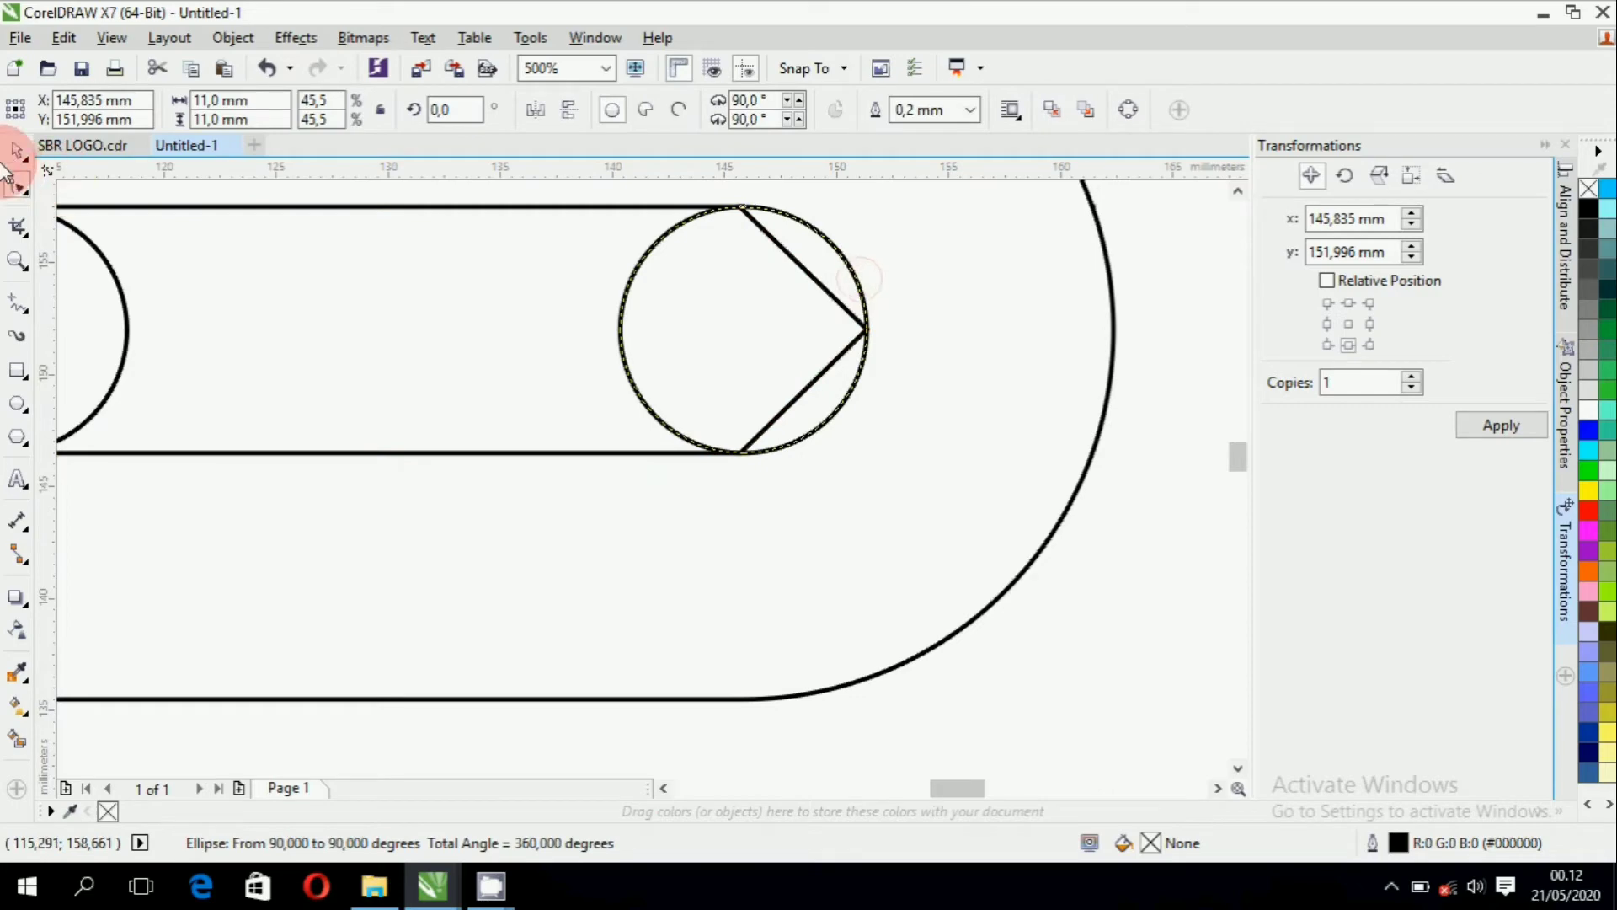
{"action": "left_click", "coordinate": [837, 264]}
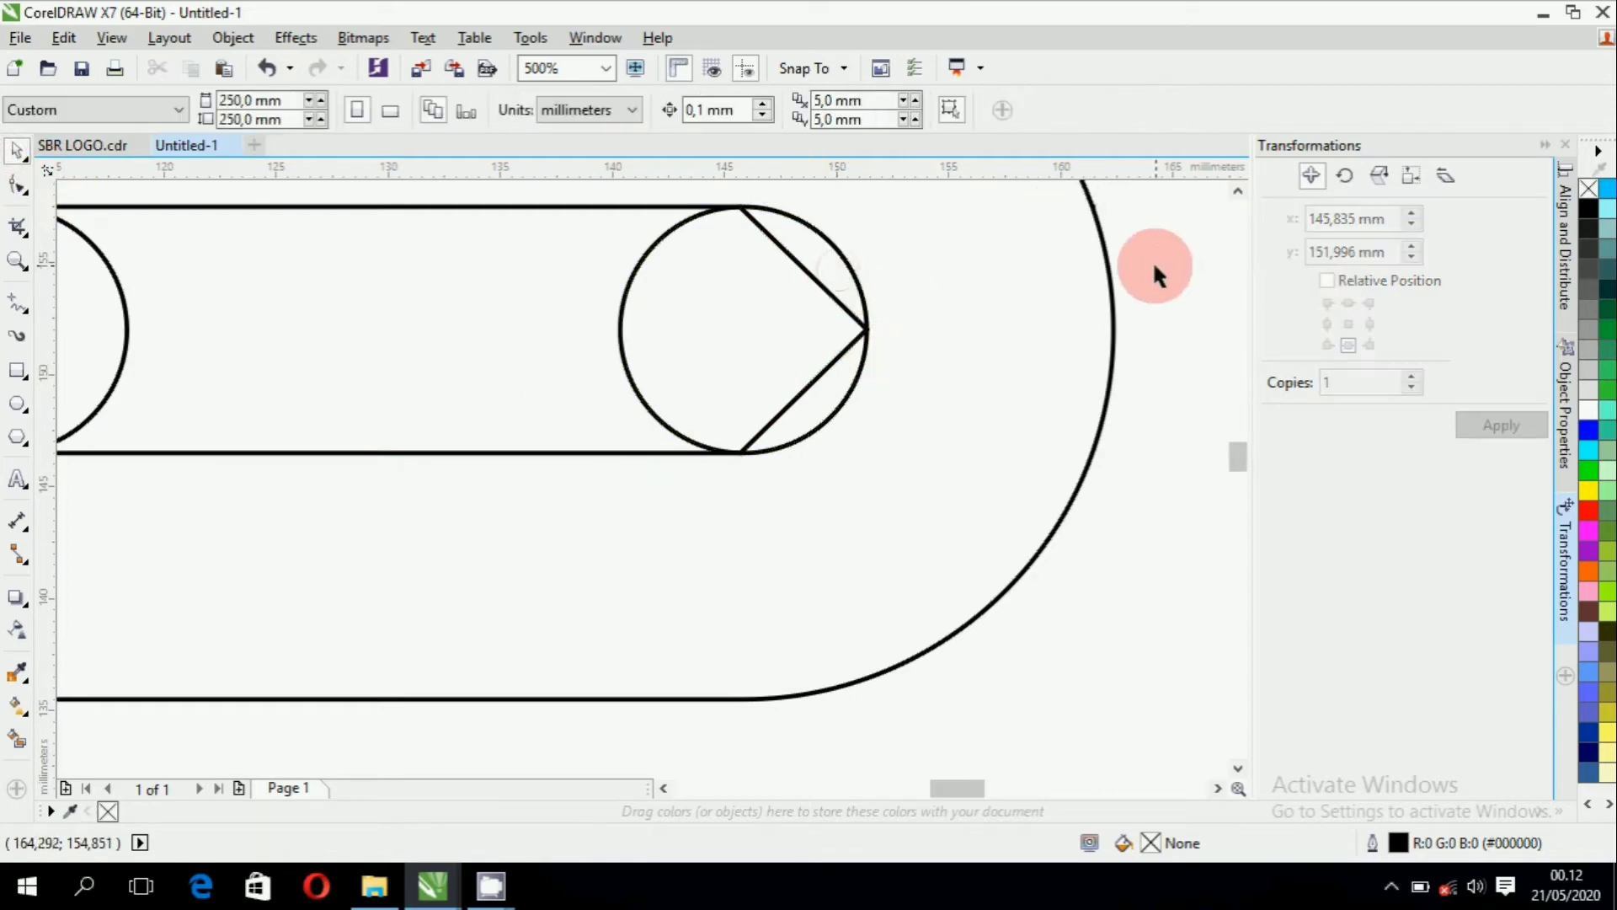
{"action": "left_click", "coordinate": [801, 263]}
{"action": "left_click", "coordinate": [655, 111]}
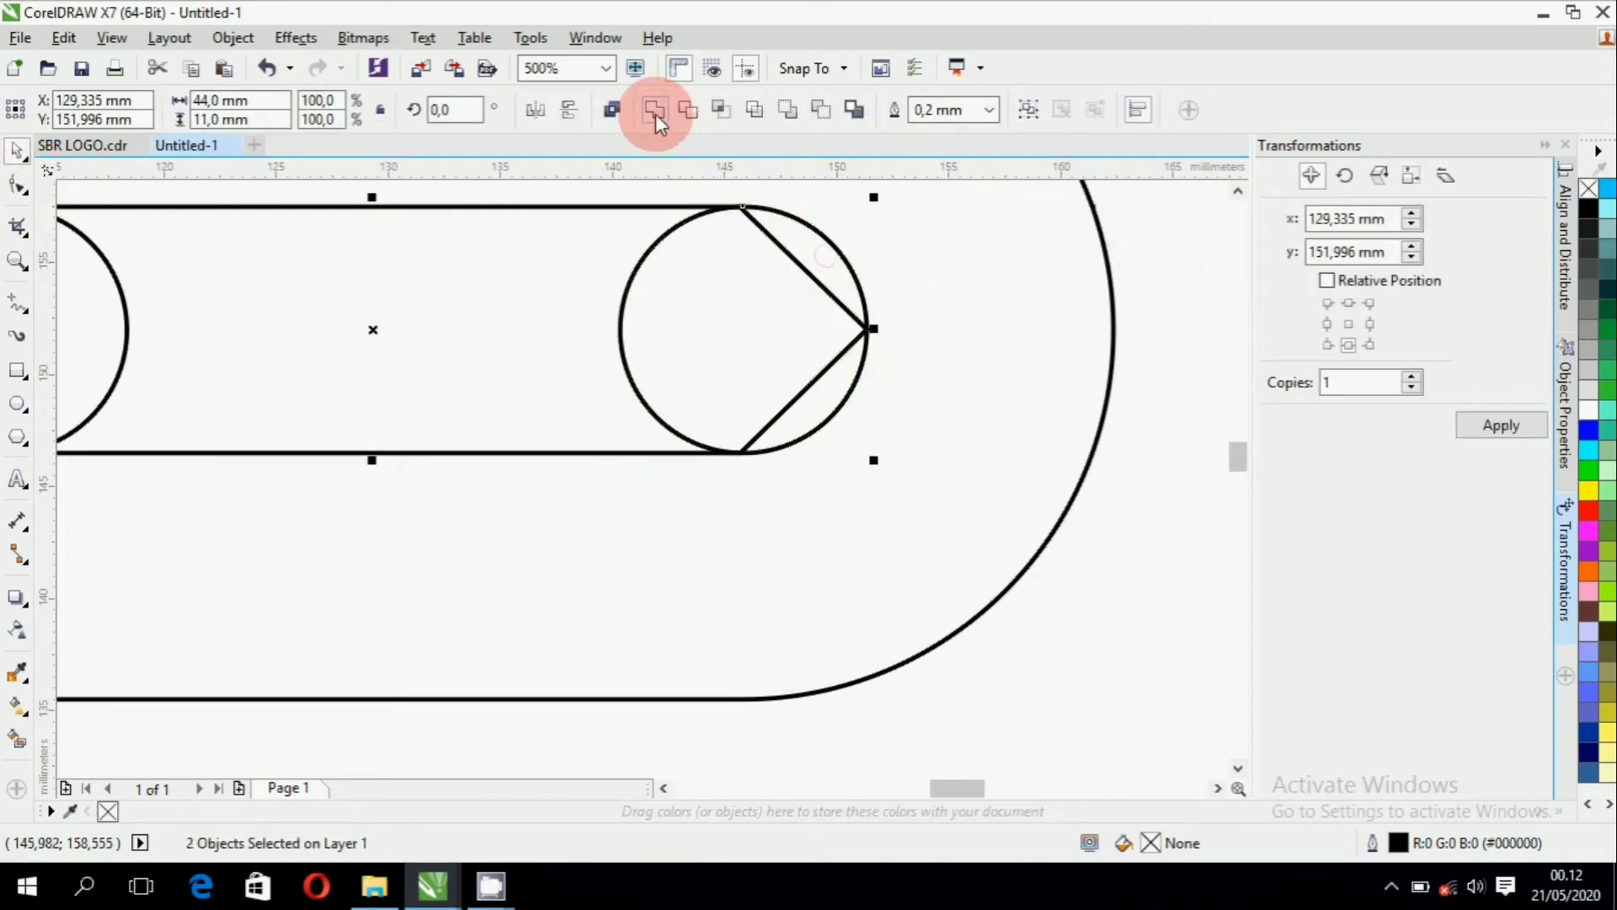
Try welding the inner shape to the outer outline and undo that weld.
{"action": "scroll", "coordinate": [924, 368], "scroll_direction": "down", "scroll_amount": 3}
{"action": "scroll", "coordinate": [389, 346], "scroll_direction": "up", "scroll_amount": 3}
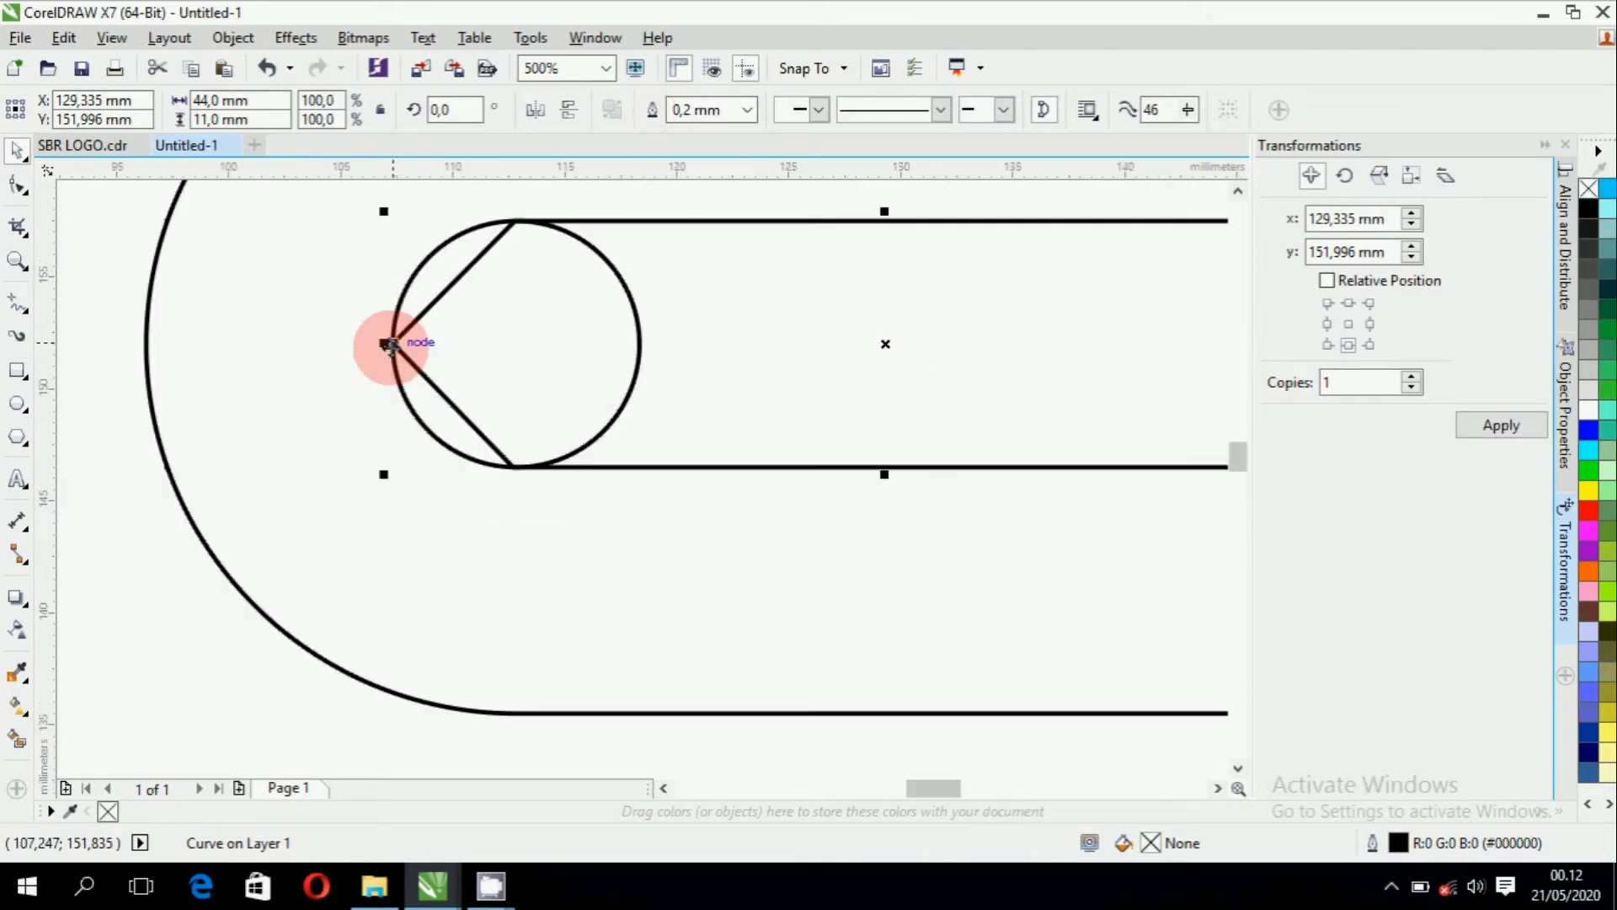
{"action": "left_click", "coordinate": [445, 279]}
{"action": "left_click", "coordinate": [465, 268]}
{"action": "left_click", "coordinate": [436, 262], "text": "shift"}
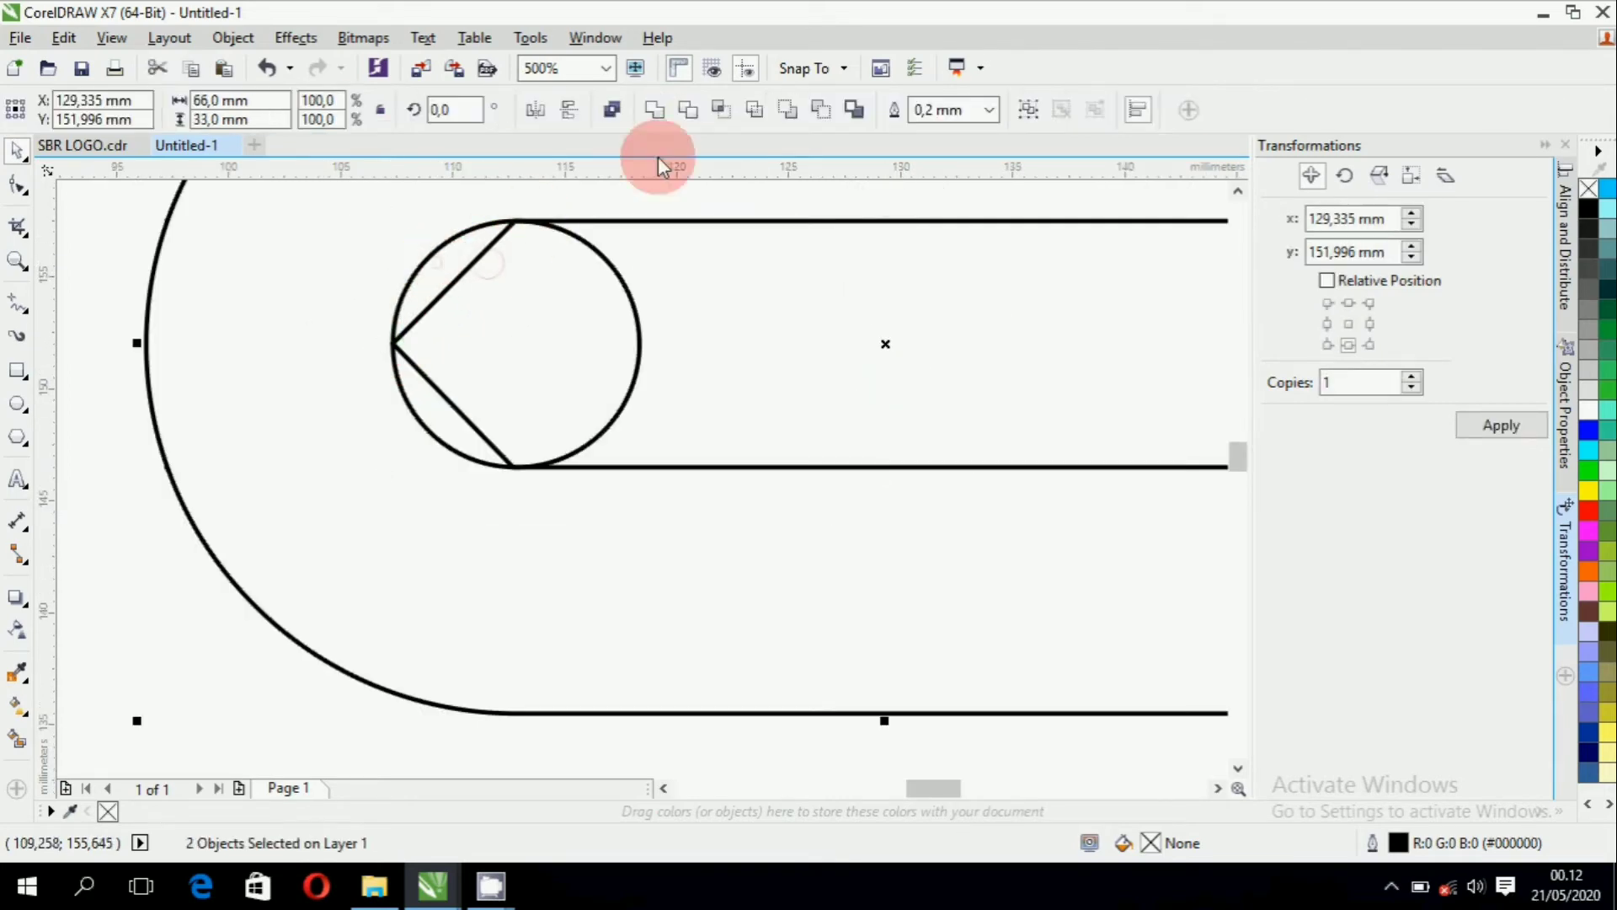
{"action": "left_click", "coordinate": [659, 118]}
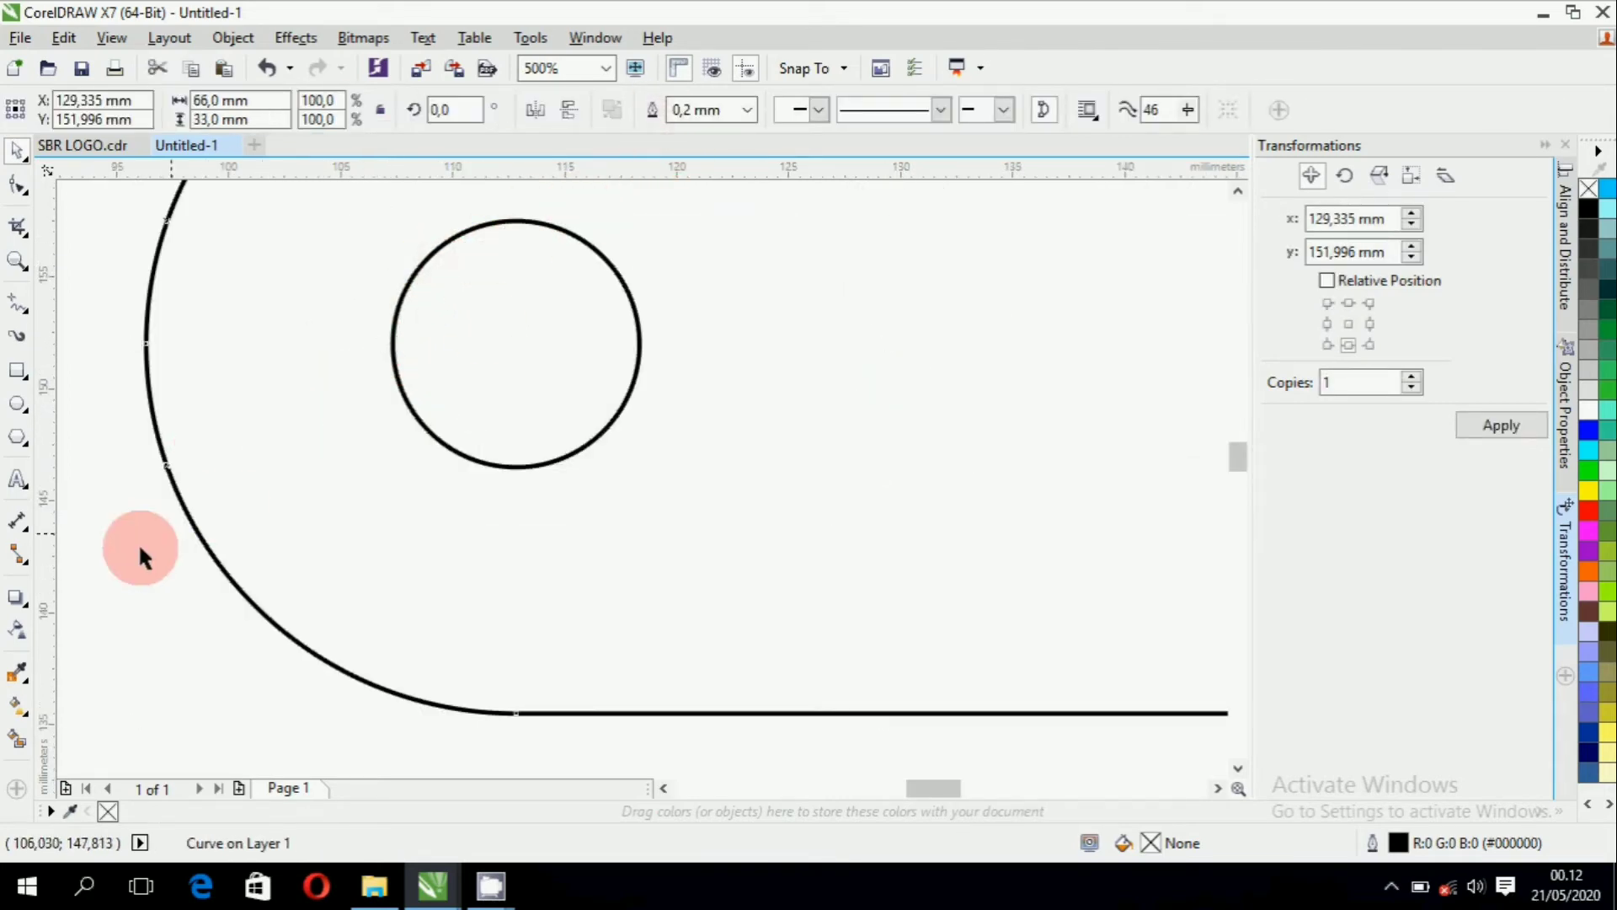
{"action": "key", "text": "ctrl+z"}
Weld the left small circle to the inner shape to form a single inner stadium.
{"action": "left_click", "coordinate": [675, 364]}
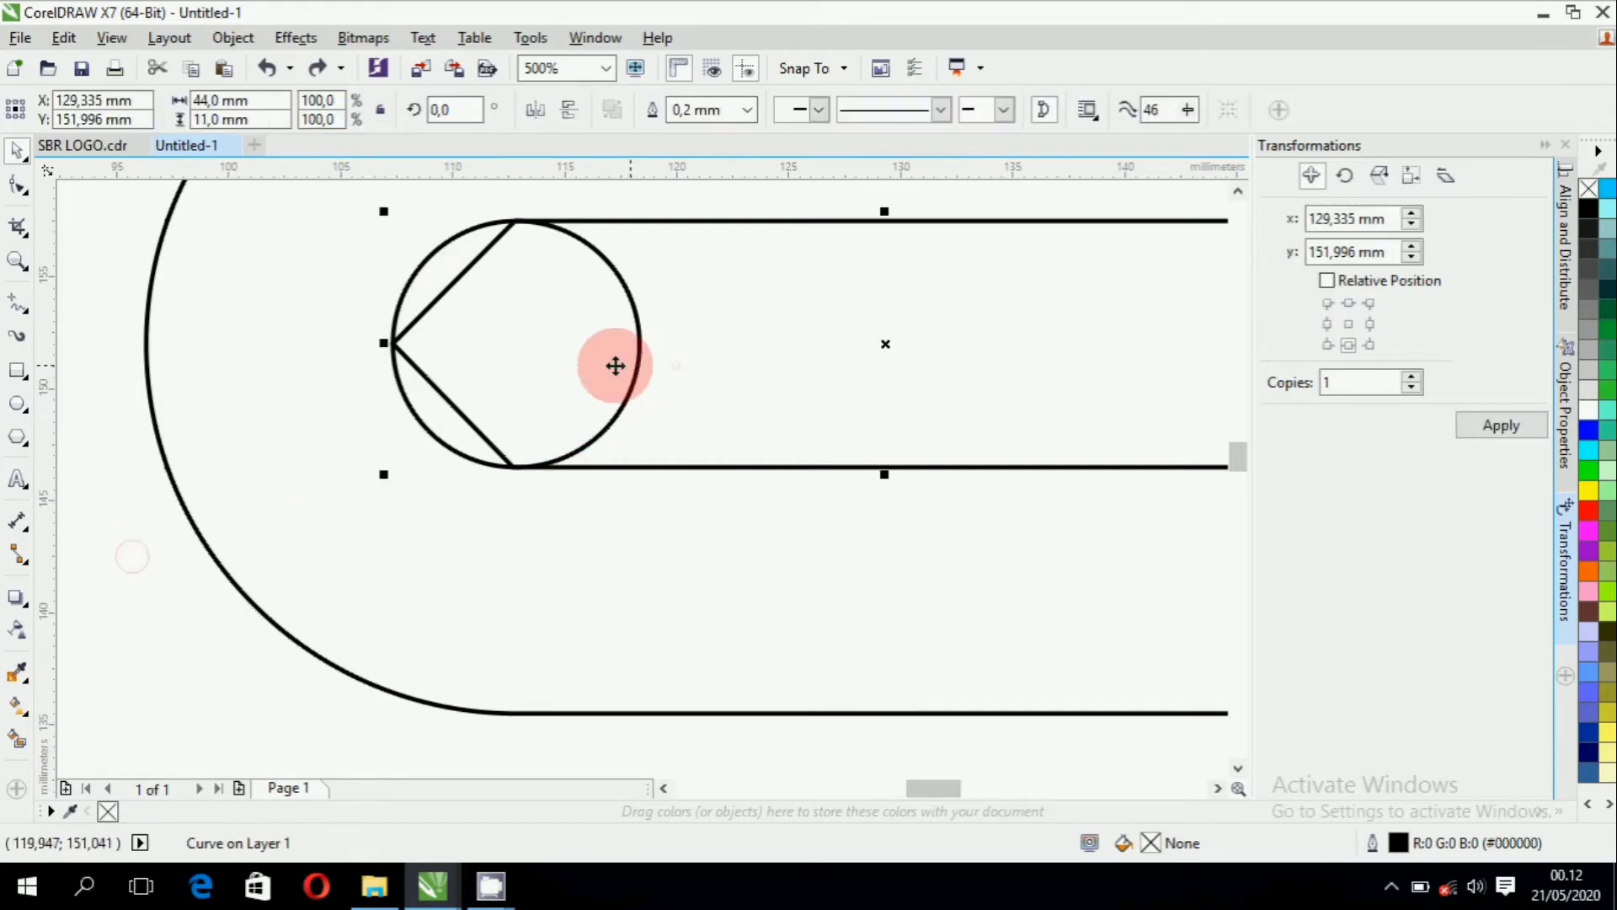
{"action": "left_click", "coordinate": [452, 240], "text": "shift"}
{"action": "left_click", "coordinate": [674, 109]}
{"action": "scroll", "coordinate": [497, 376], "scroll_direction": "down", "scroll_amount": 2}
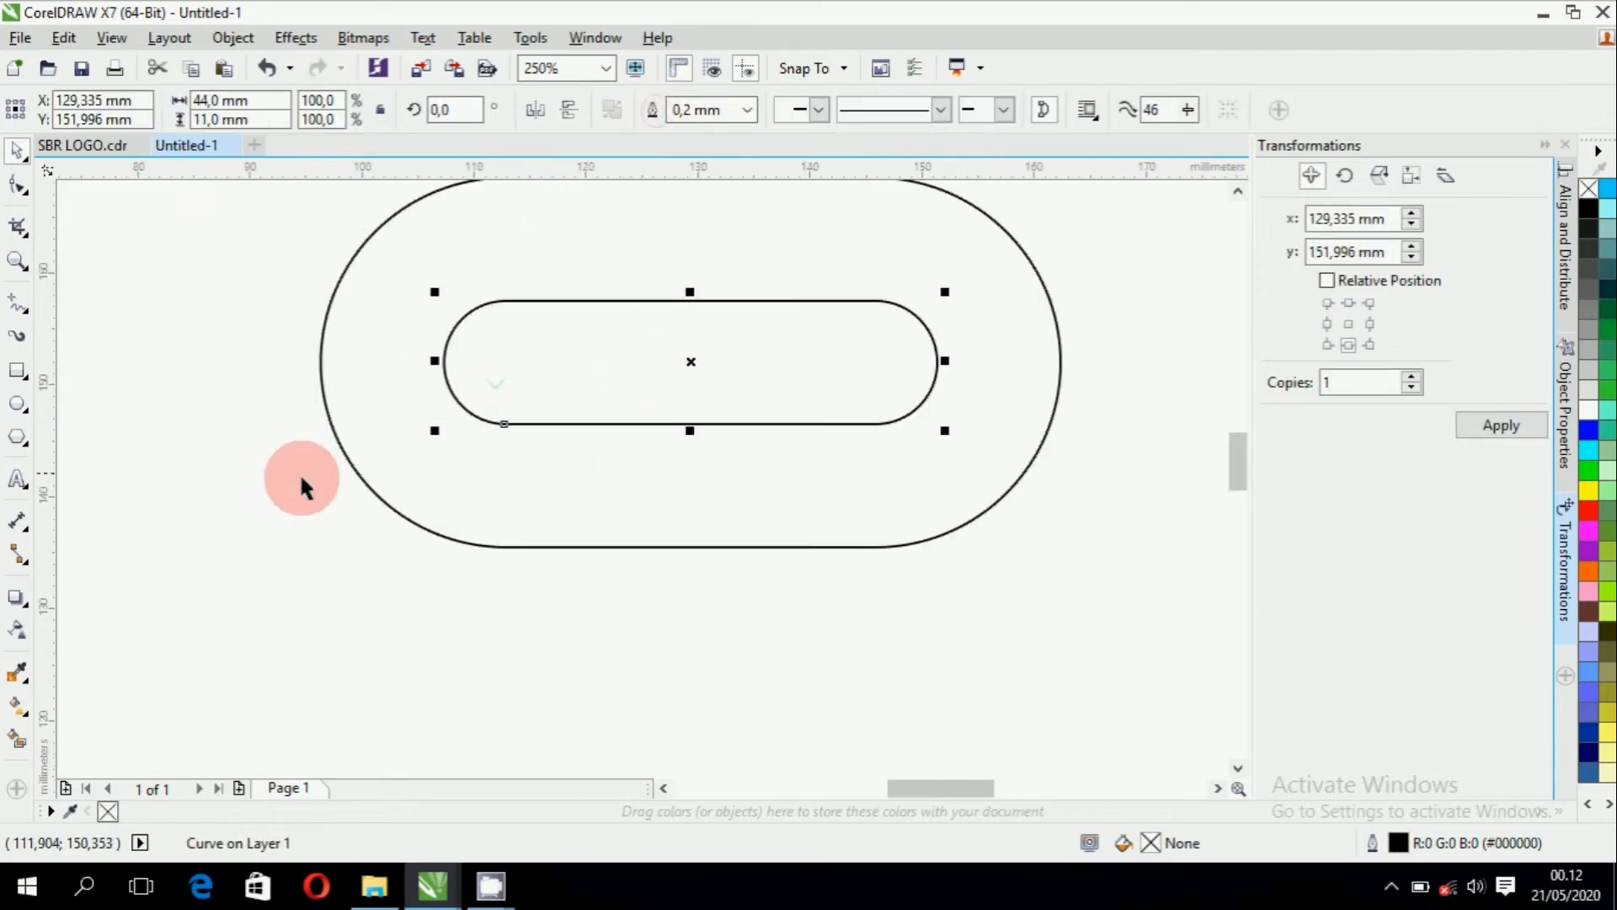
{"action": "left_click", "coordinate": [311, 478]}
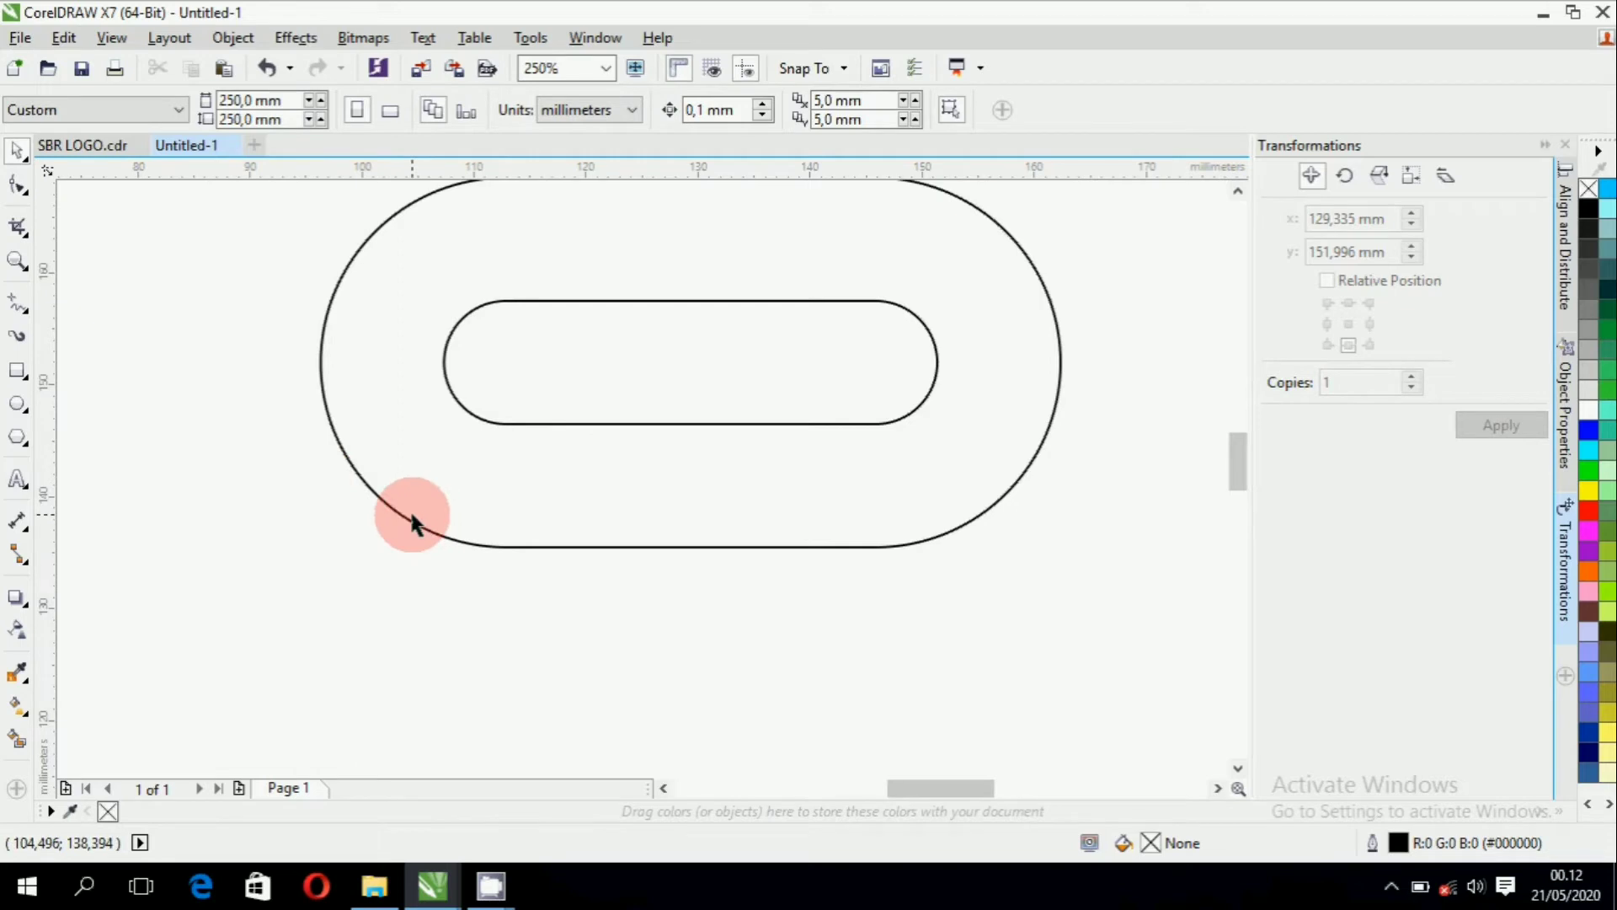
{"action": "scroll", "coordinate": [725, 510], "scroll_direction": "down", "scroll_amount": 2}
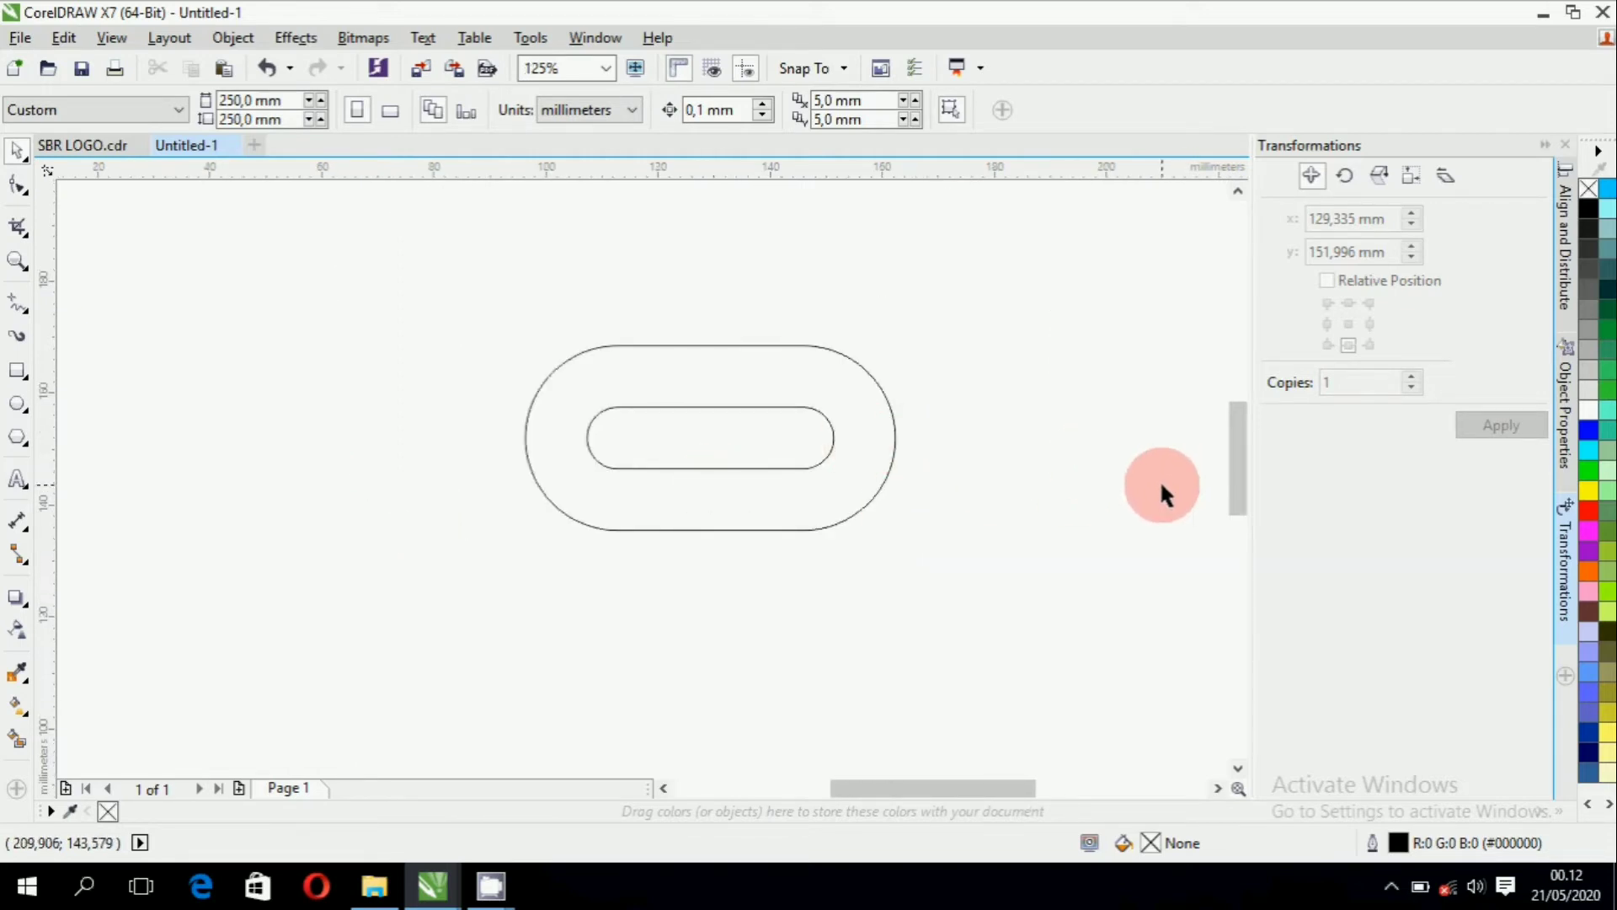
{"action": "left_click", "coordinate": [775, 447]}
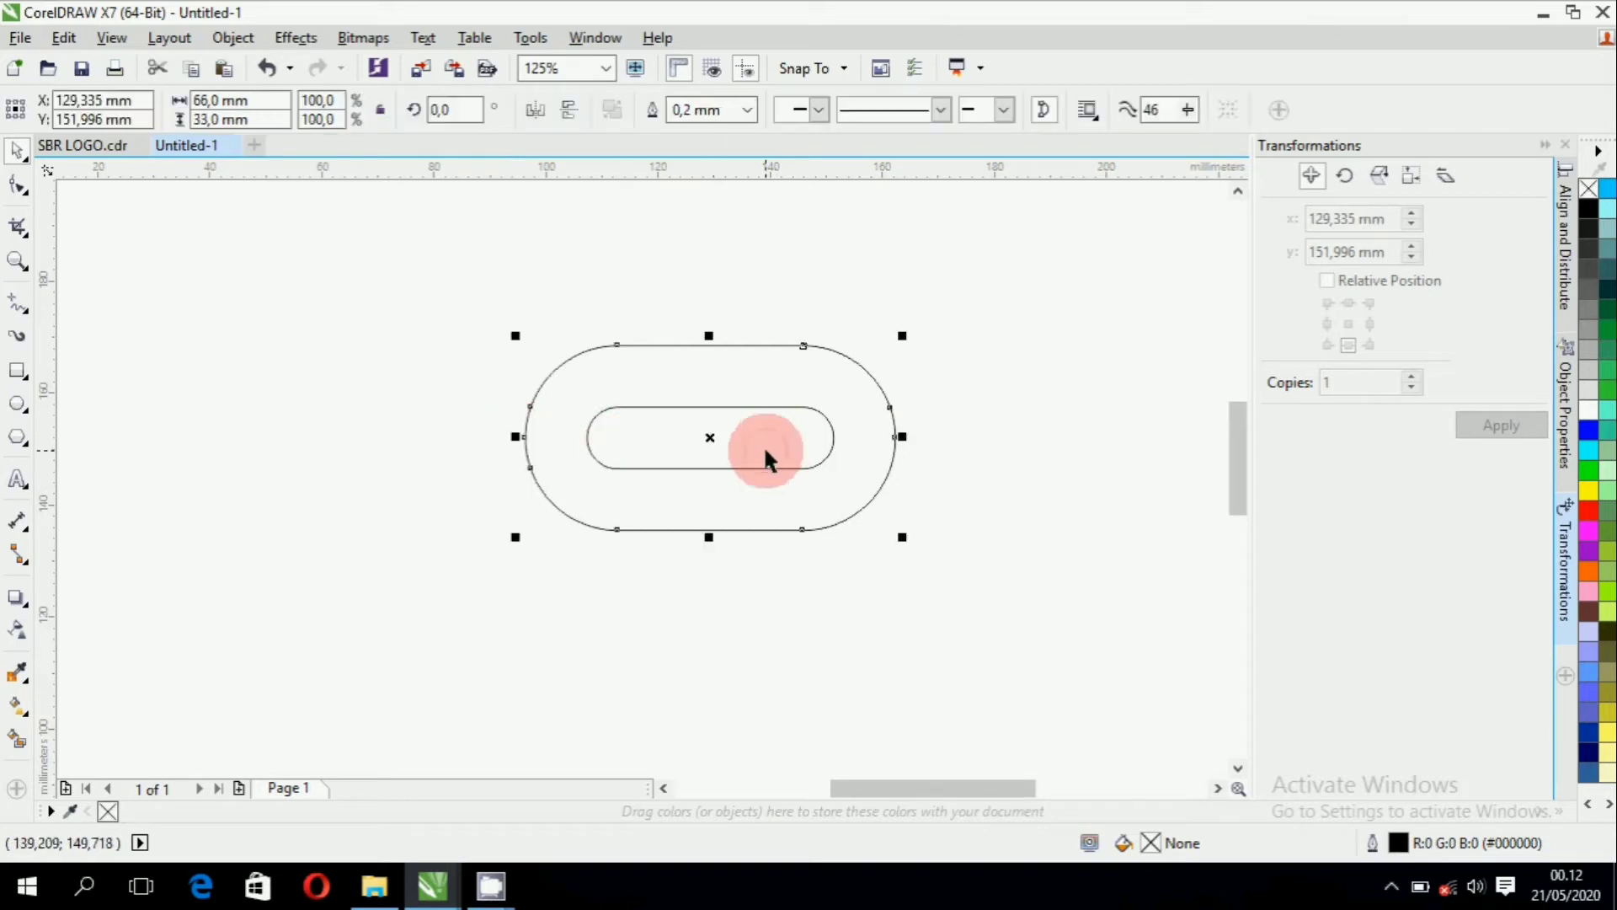
{"action": "left_click", "coordinate": [1011, 365]}
{"action": "mouse_move", "coordinate": [873, 451]}
{"action": "left_mouse_down"}
{"action": "mouse_move", "coordinate": [898, 356]}
{"action": "mouse_move", "coordinate": [876, 446]}
{"action": "left_mouse_up"}
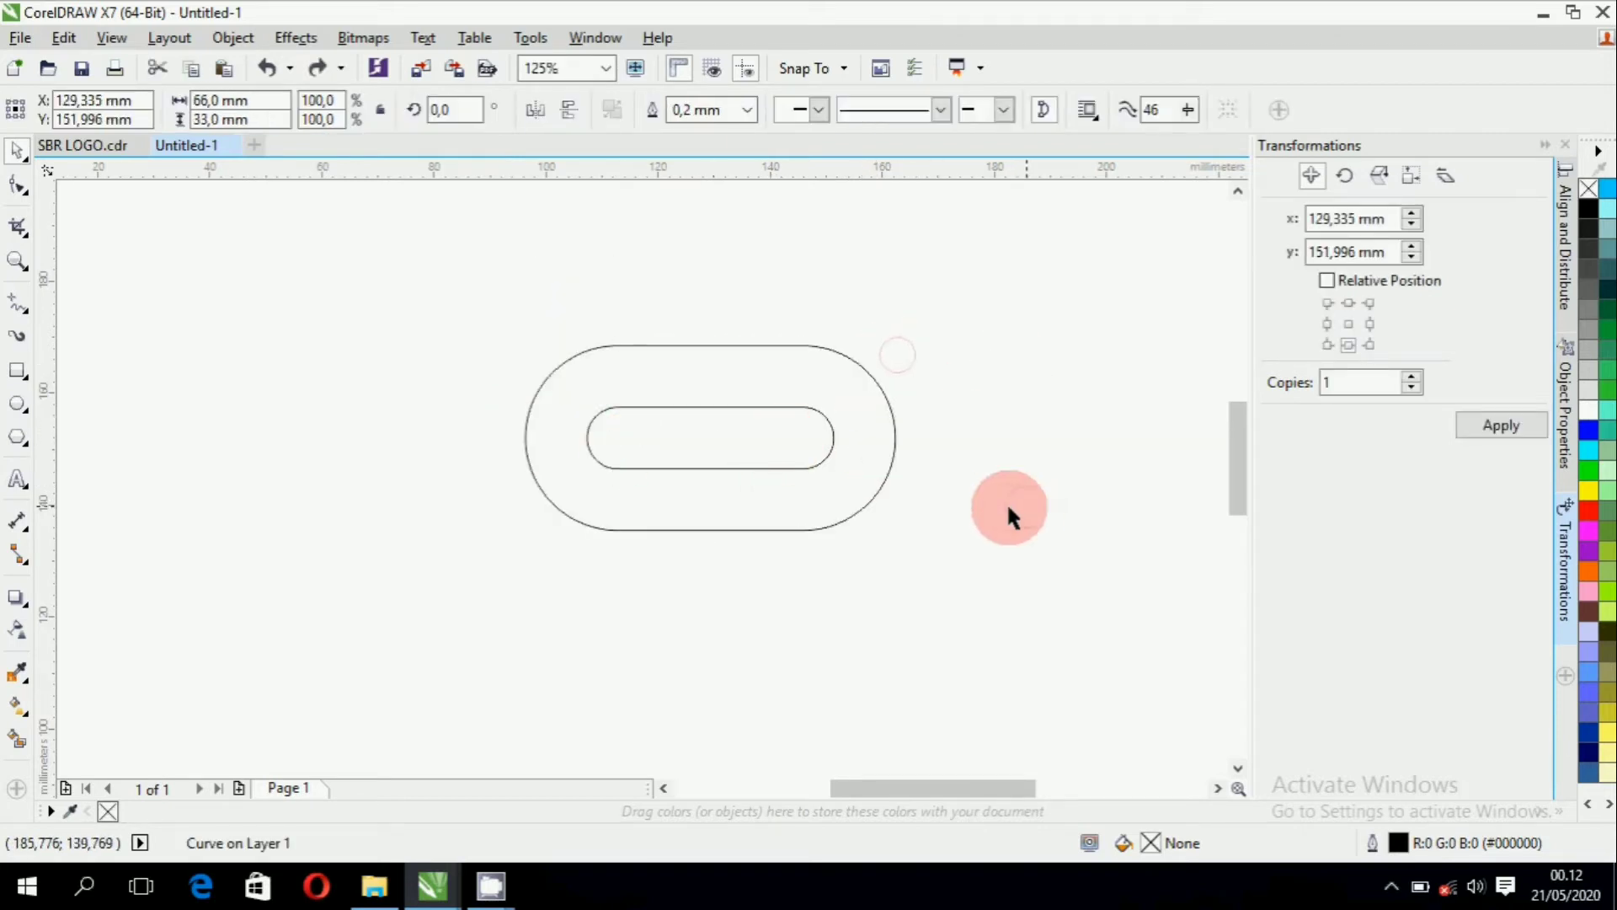
Trim the inner stadium out of the outer outline and move the leftover inner stadium aside, up and to the left.
{"action": "left_click", "coordinate": [1008, 504]}
{"action": "left_click", "coordinate": [831, 426]}
{"action": "left_click", "coordinate": [872, 434], "text": "shift"}
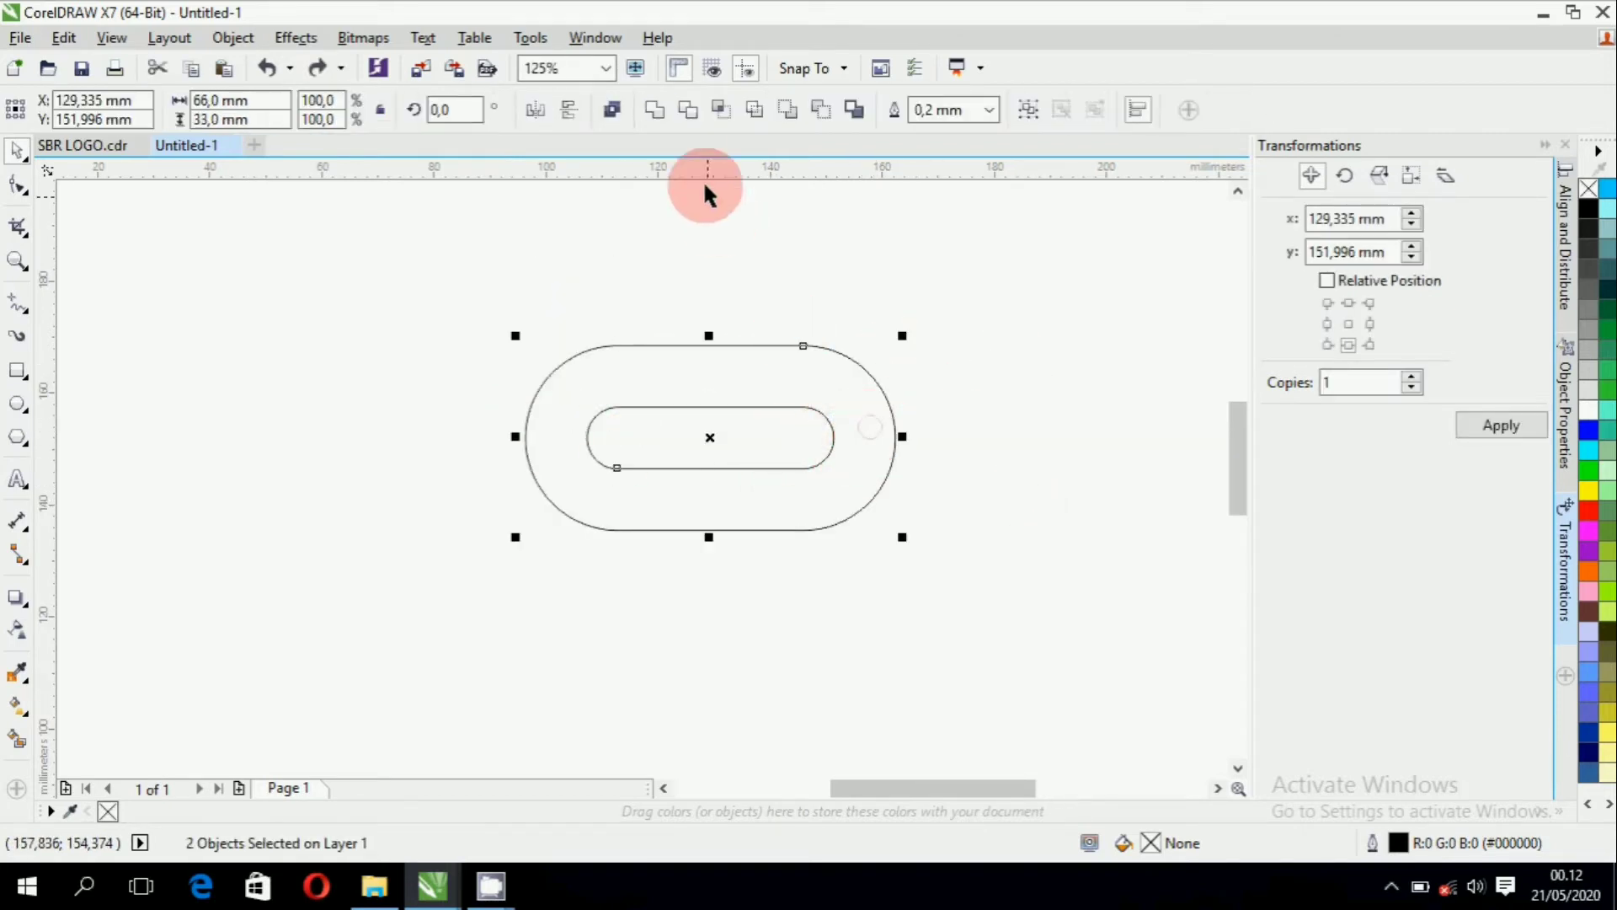
{"action": "left_click", "coordinate": [693, 109]}
{"action": "left_click_drag", "start_coordinate": [856, 413], "coordinate": [288, 286]}
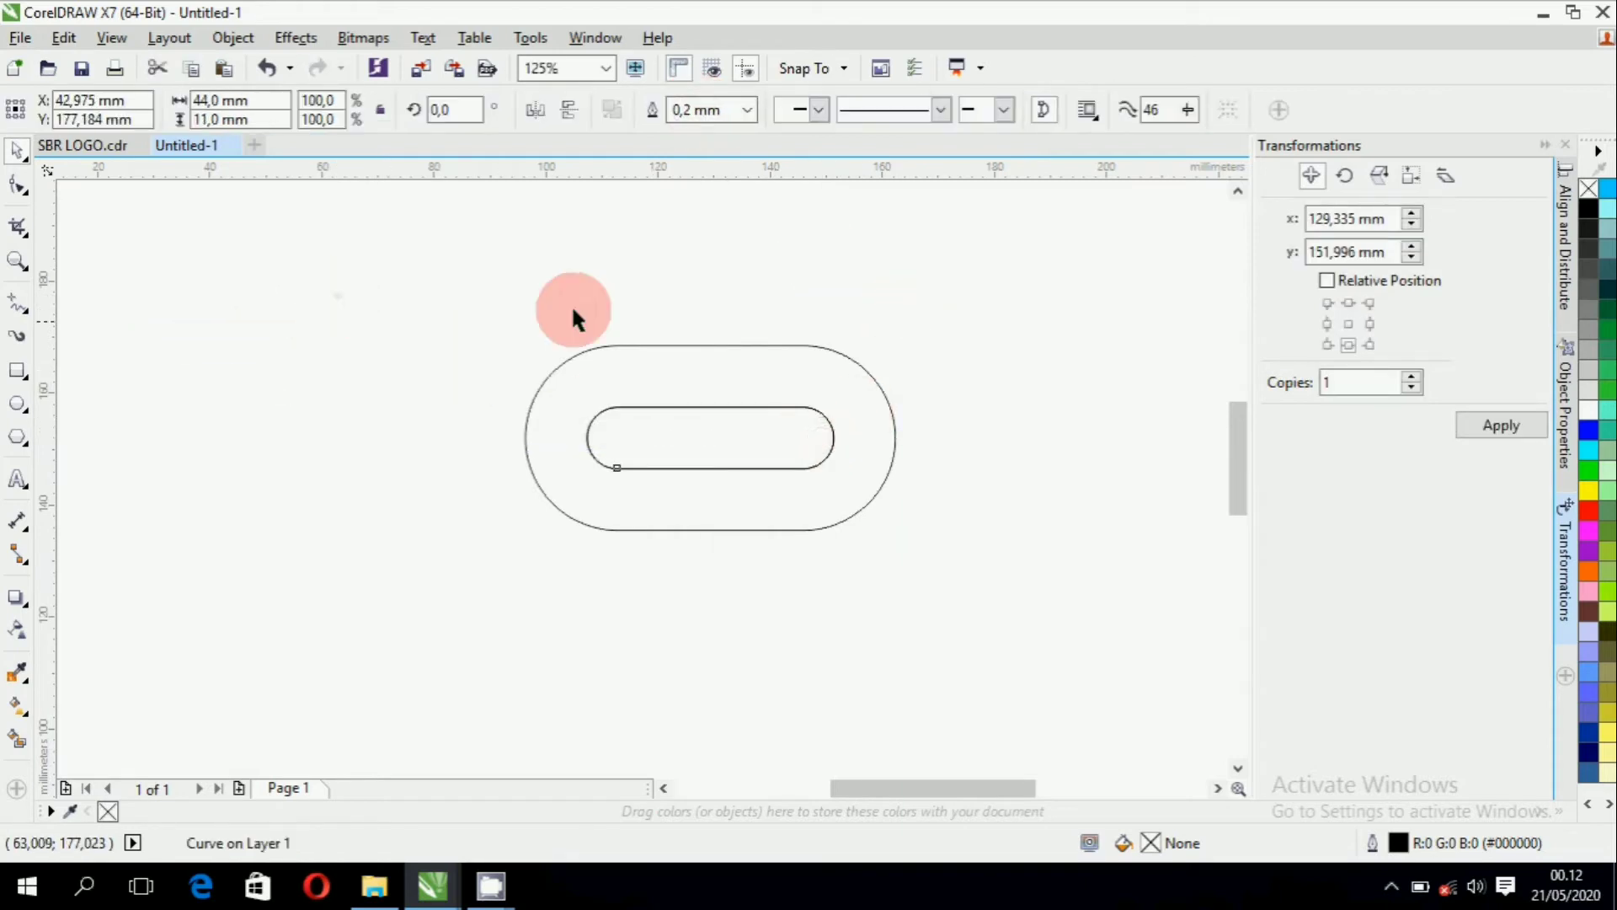
Try moving the stadium ring as one shape and undo the move.
{"action": "left_click", "coordinate": [590, 325]}
{"action": "left_click", "coordinate": [766, 386]}
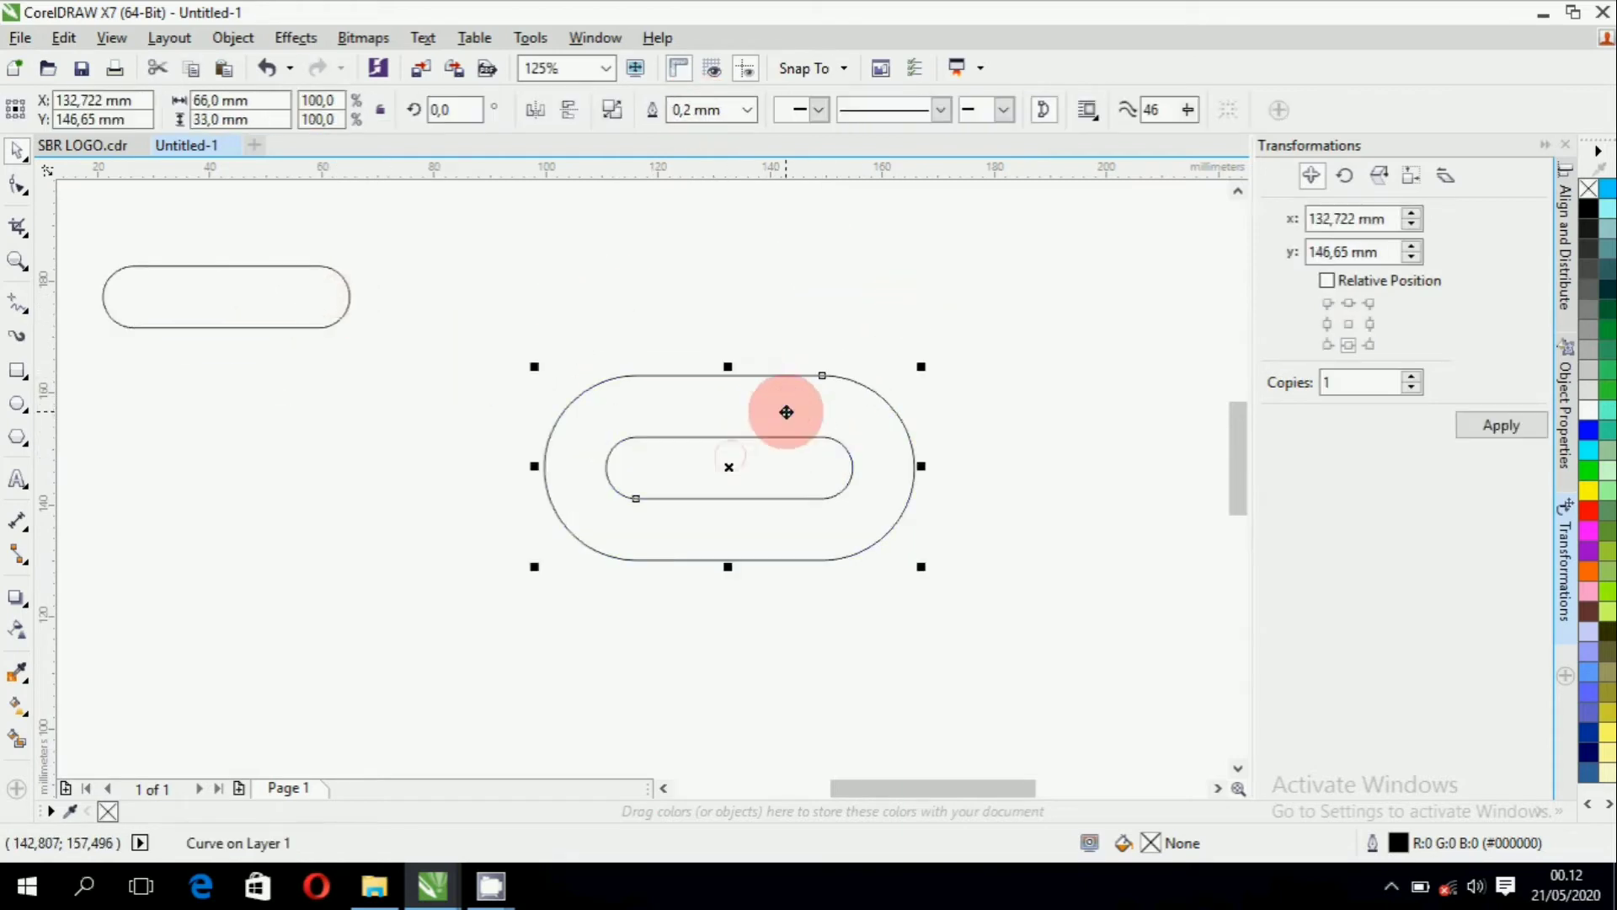
{"action": "left_click", "coordinate": [940, 436]}
{"action": "left_click", "coordinate": [895, 439]}
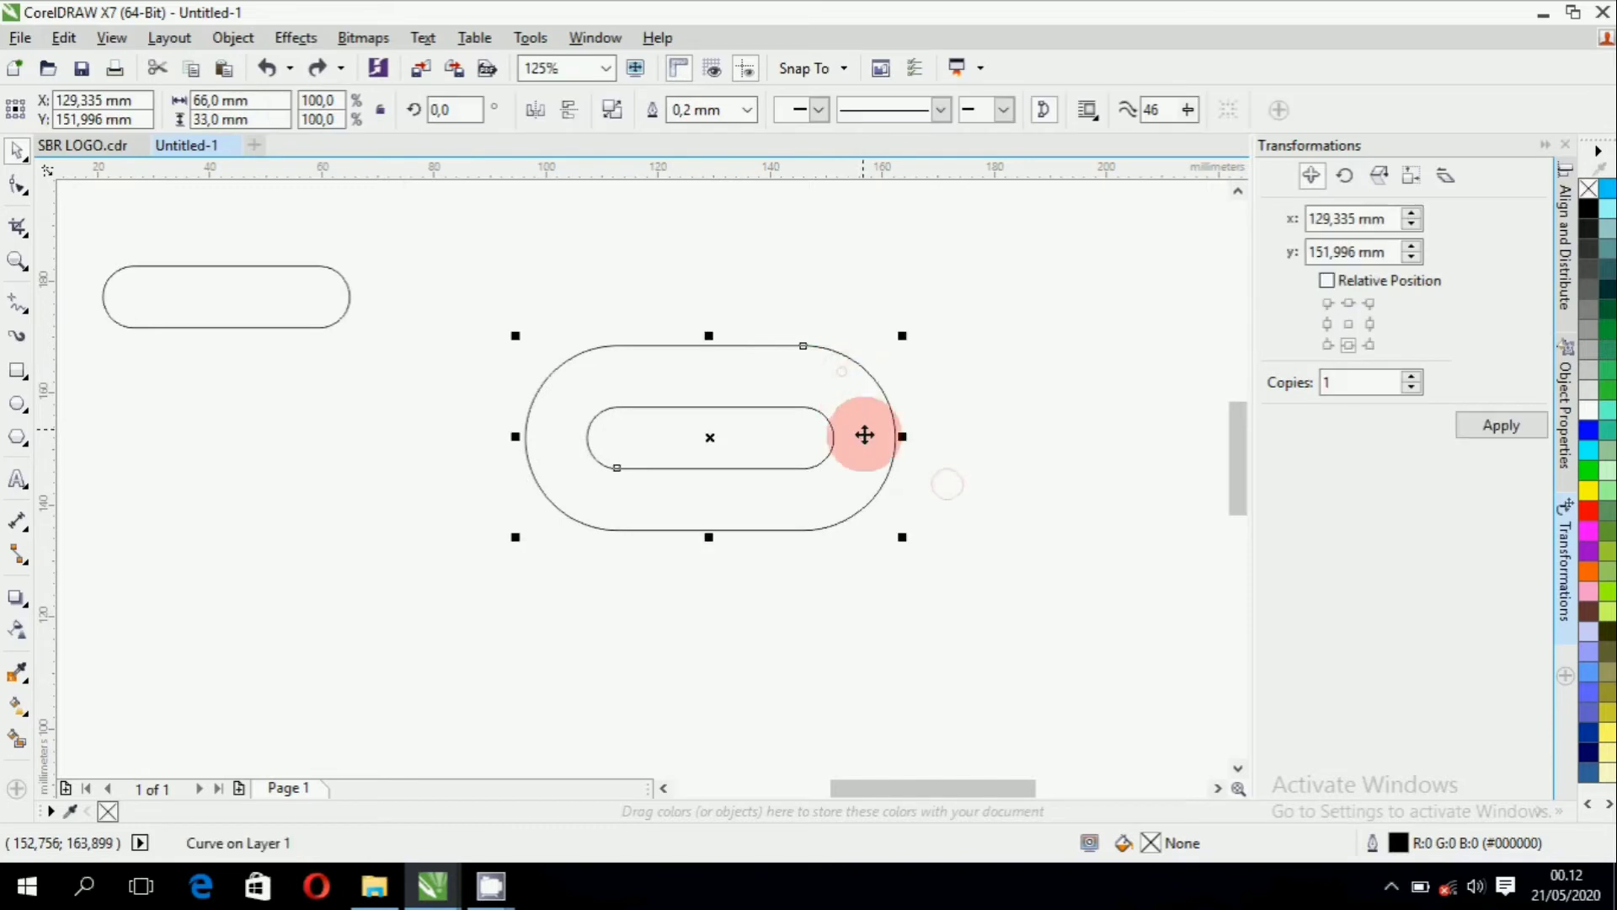
Duplicate the ring straight down to Y 129,922 mm, so its outer top edge meets the lower edge of the original's hole.
{"action": "left_click_drag", "start_coordinate": [873, 412], "coordinate": [820, 516]}
{"action": "right_click", "coordinate": [874, 535]}
{"action": "scroll", "coordinate": [773, 467], "scroll_direction": "up", "scroll_amount": 3}
{"action": "scroll", "coordinate": [725, 428], "scroll_direction": "down", "scroll_amount": 3}
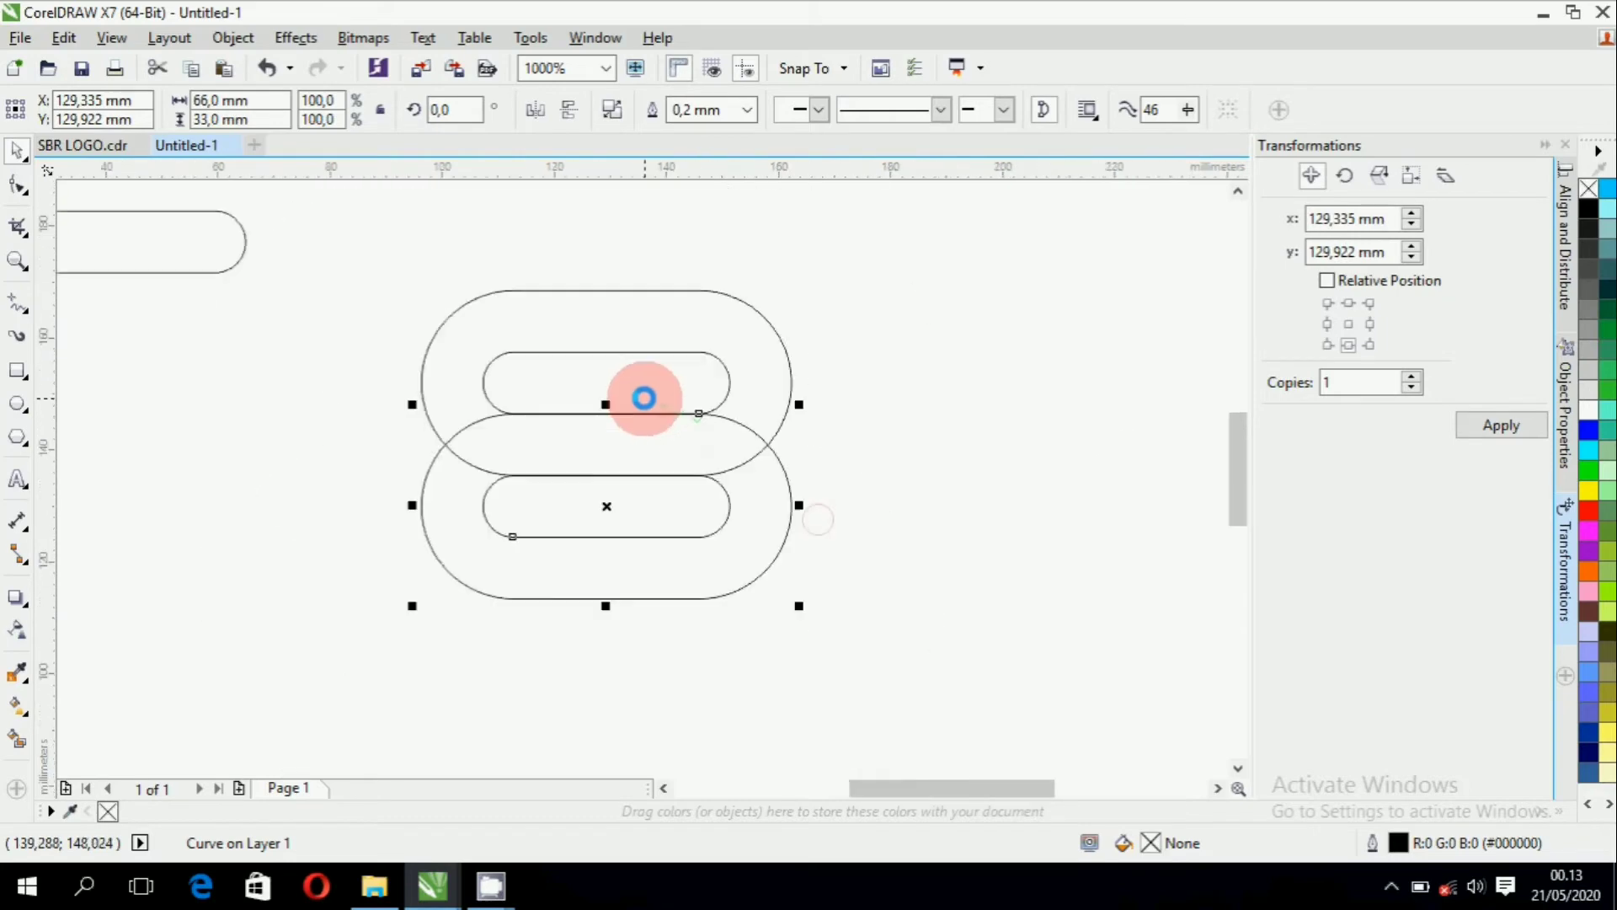
Set the outline width of both overlapping rings to Hairline.
{"action": "left_click", "coordinate": [932, 542]}
{"action": "left_click_drag", "start_coordinate": [963, 640], "coordinate": [349, 109]}
{"action": "left_click", "coordinate": [989, 110]}
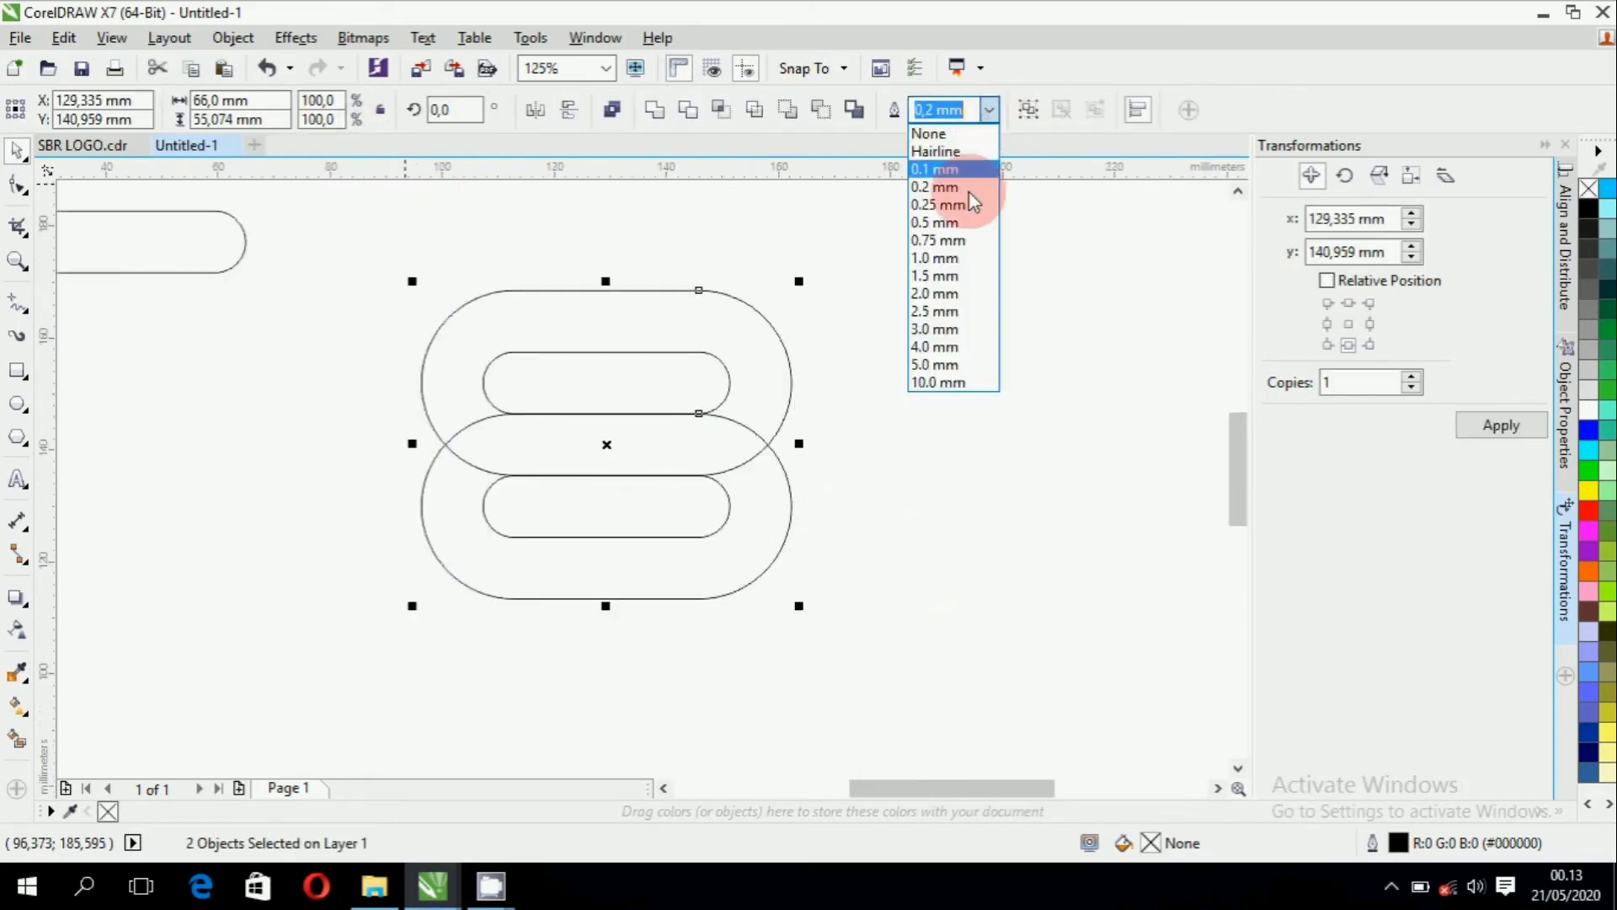
{"action": "left_click", "coordinate": [949, 152]}
{"action": "left_click", "coordinate": [1001, 284]}
Shift the lower ring horizontally to the left, to X 118,435 mm, keeping its vertical overlap with the upper ring.
{"action": "scroll", "coordinate": [661, 444], "scroll_direction": "up", "scroll_amount": 2}
{"action": "scroll", "coordinate": [655, 414], "scroll_direction": "down", "scroll_amount": 1}
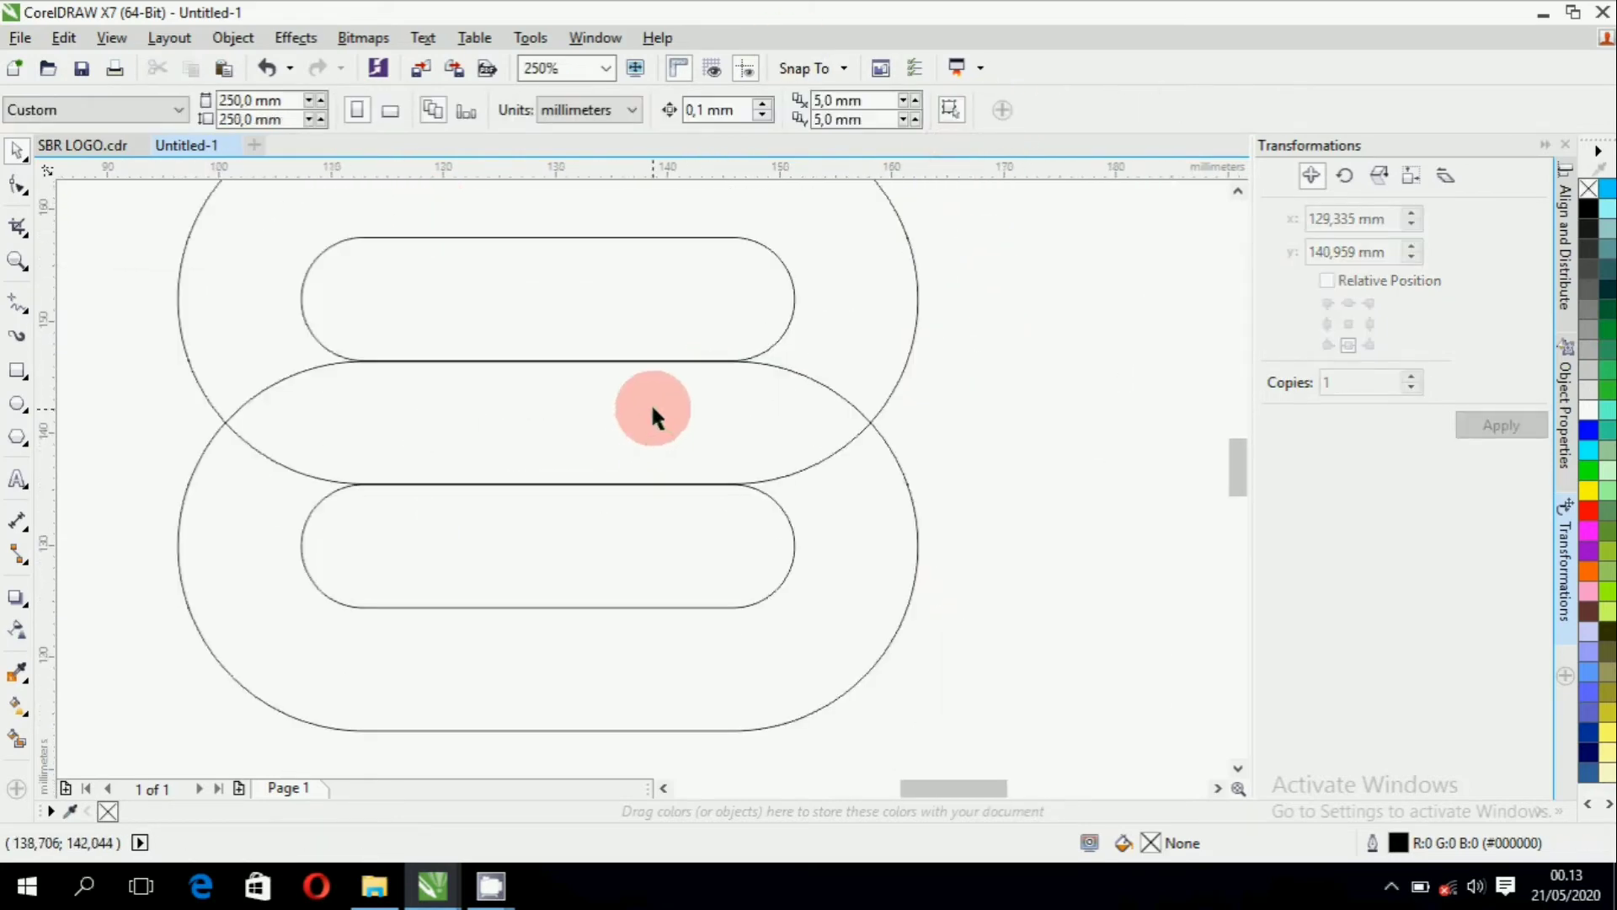
{"action": "left_click", "coordinate": [884, 514]}
{"action": "left_click_drag", "start_coordinate": [882, 515], "coordinate": [758, 506]}
{"action": "left_click", "coordinate": [977, 524]}
{"action": "scroll", "coordinate": [957, 489], "scroll_direction": "down", "scroll_amount": 2}
{"action": "scroll", "coordinate": [957, 491], "scroll_direction": "up", "scroll_amount": 1}
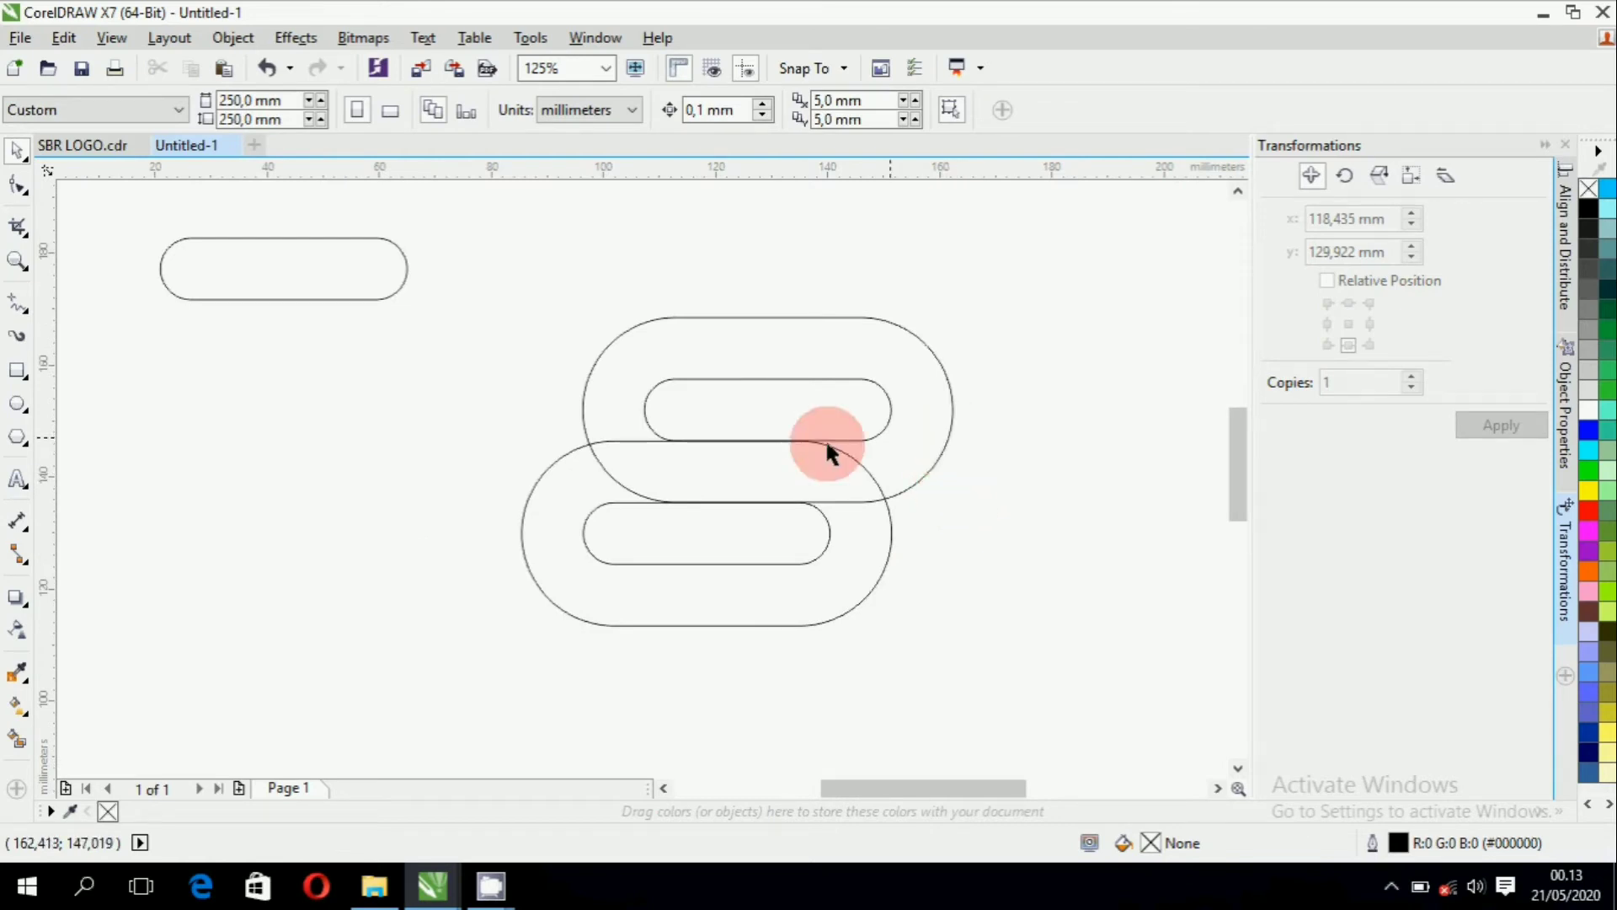
Draw a narrow vertical rectangle about 6 mm wide and 145 mm tall beside the rings and rotate it to 340 degrees.
{"action": "left_click", "coordinate": [18, 369]}
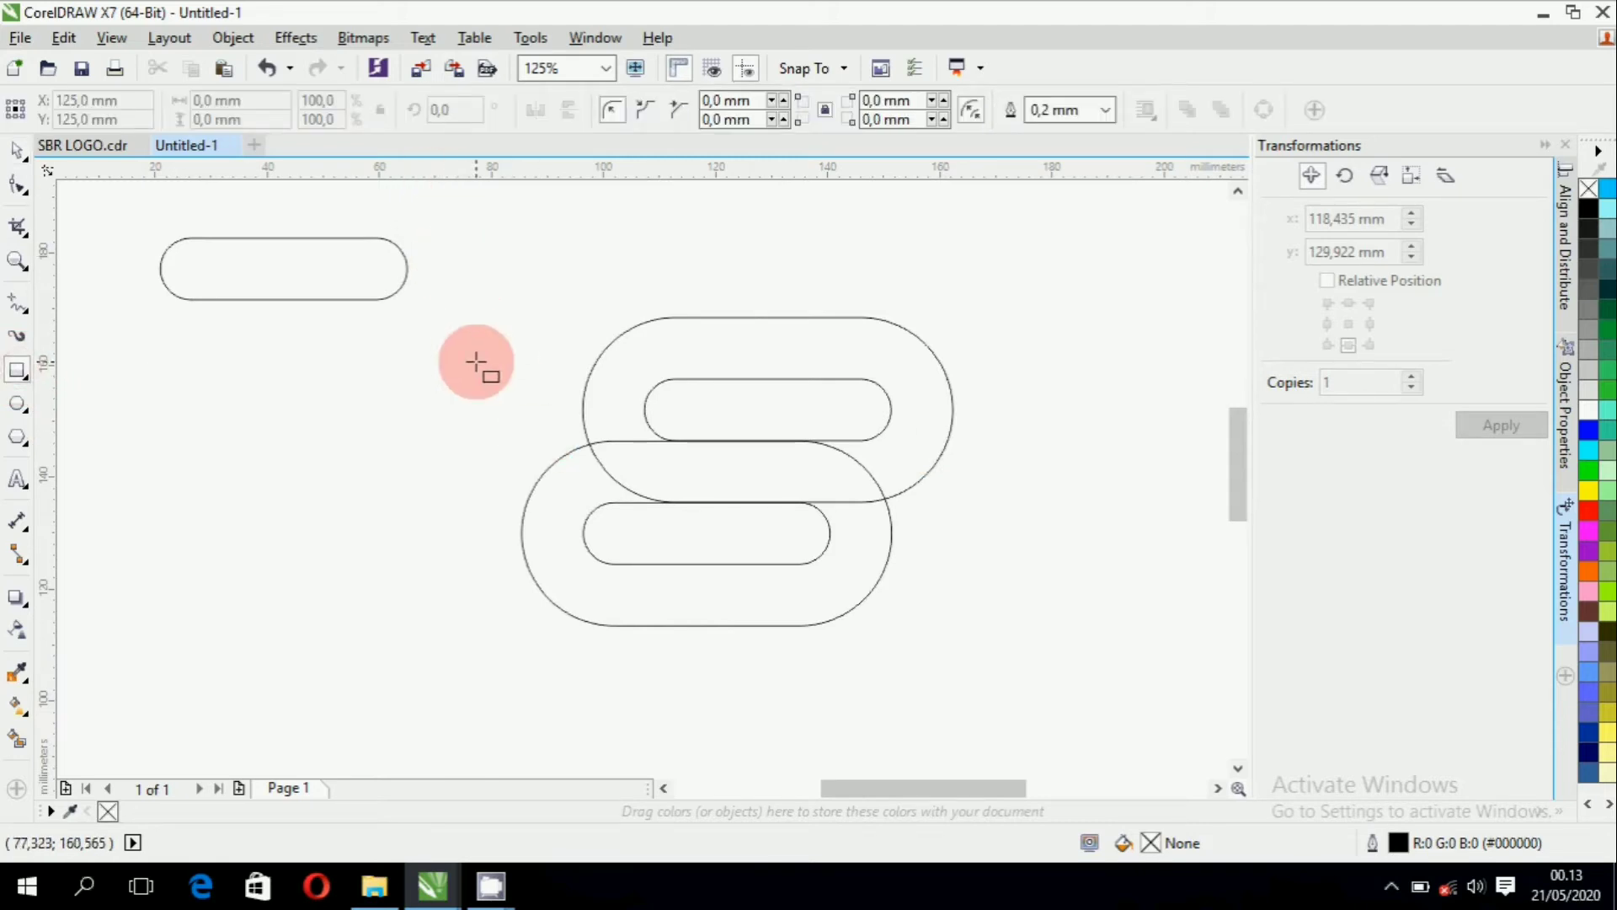
{"action": "scroll", "coordinate": [476, 363], "scroll_direction": "down", "scroll_amount": 1}
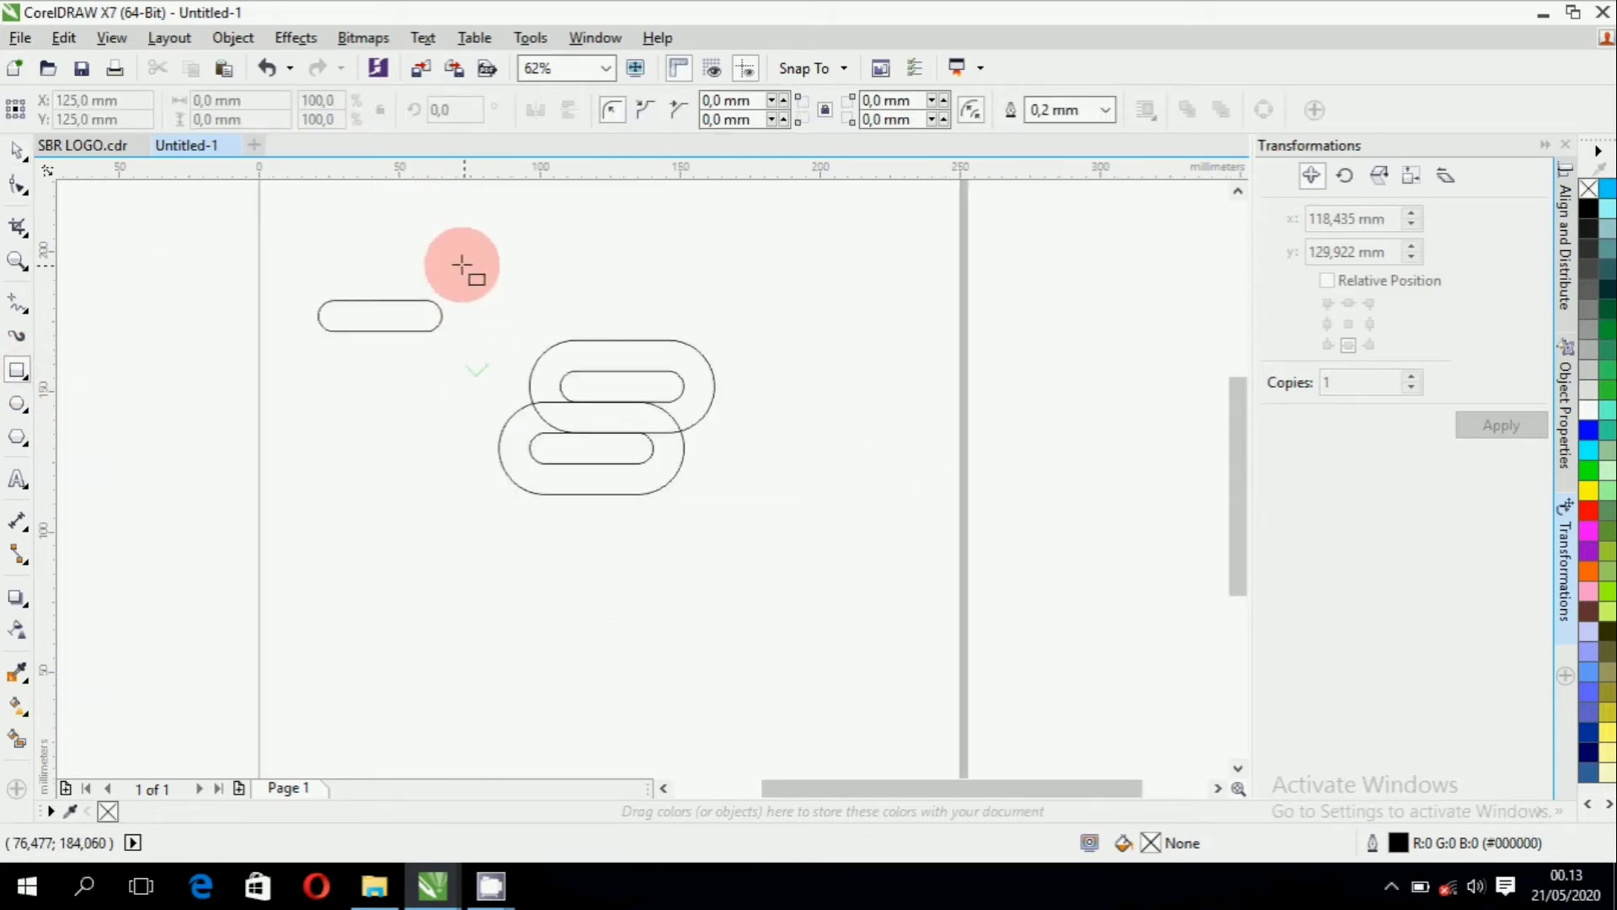
{"action": "left_click_drag", "start_coordinate": [456, 256], "coordinate": [476, 662]}
{"action": "left_click", "coordinate": [17, 150]}
{"action": "left_click", "coordinate": [377, 156]}
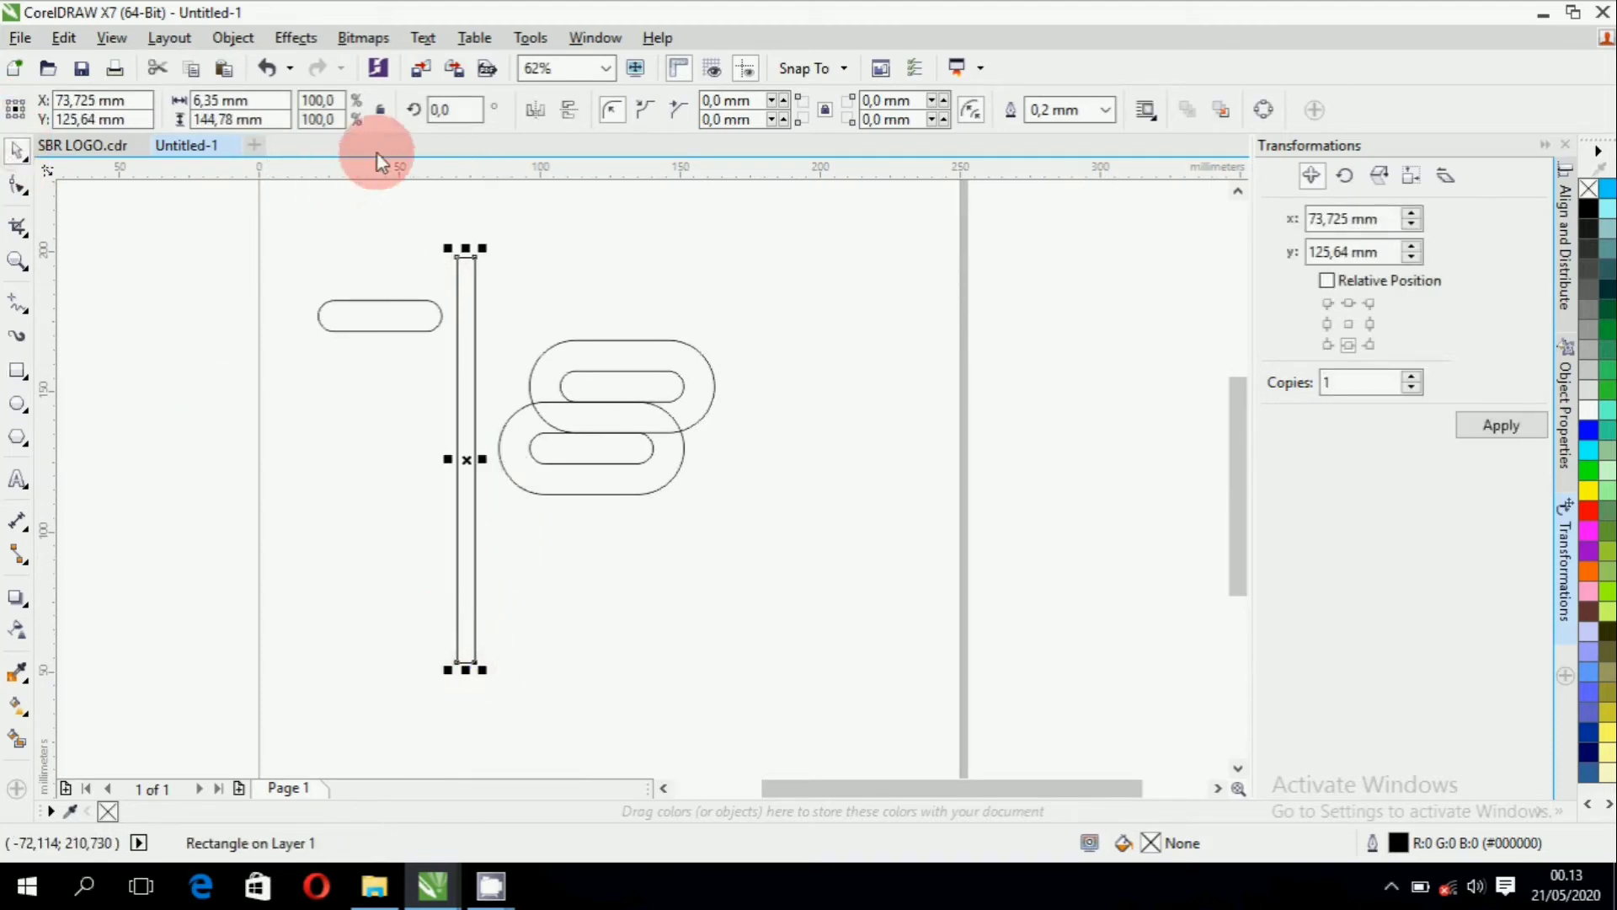
{"action": "left_click", "coordinate": [445, 111]}
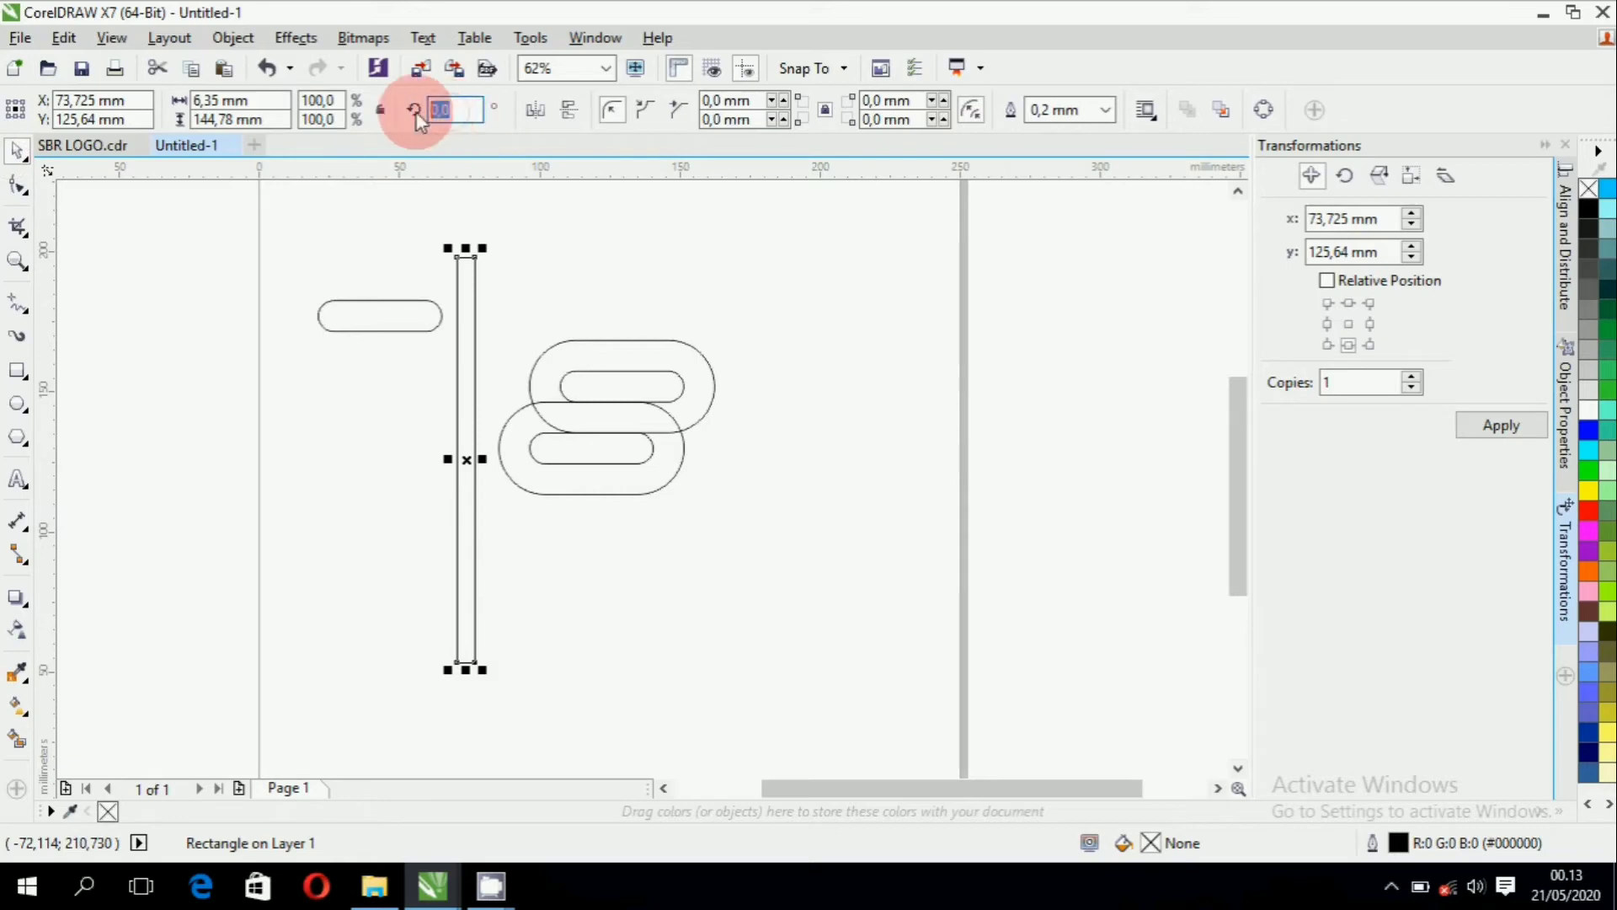
{"action": "key", "text": "Return"}
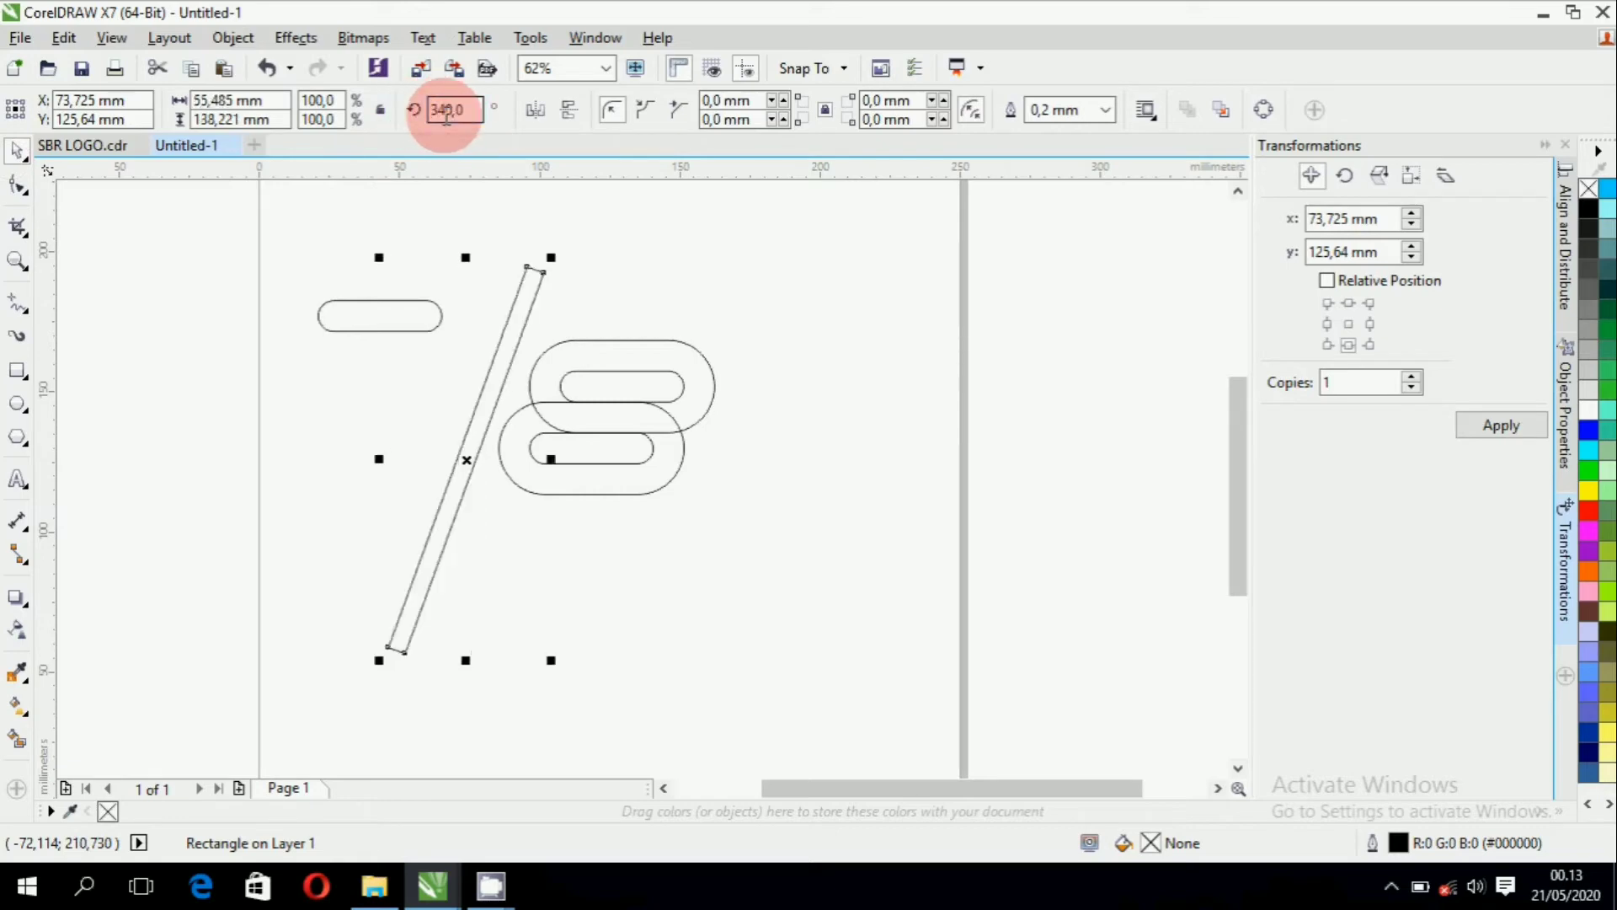
Move the slanted bar across both rings, centring it at about X 111,1 mm, Y 134,6 mm.
{"action": "scroll", "coordinate": [617, 369], "scroll_direction": "up", "scroll_amount": 2}
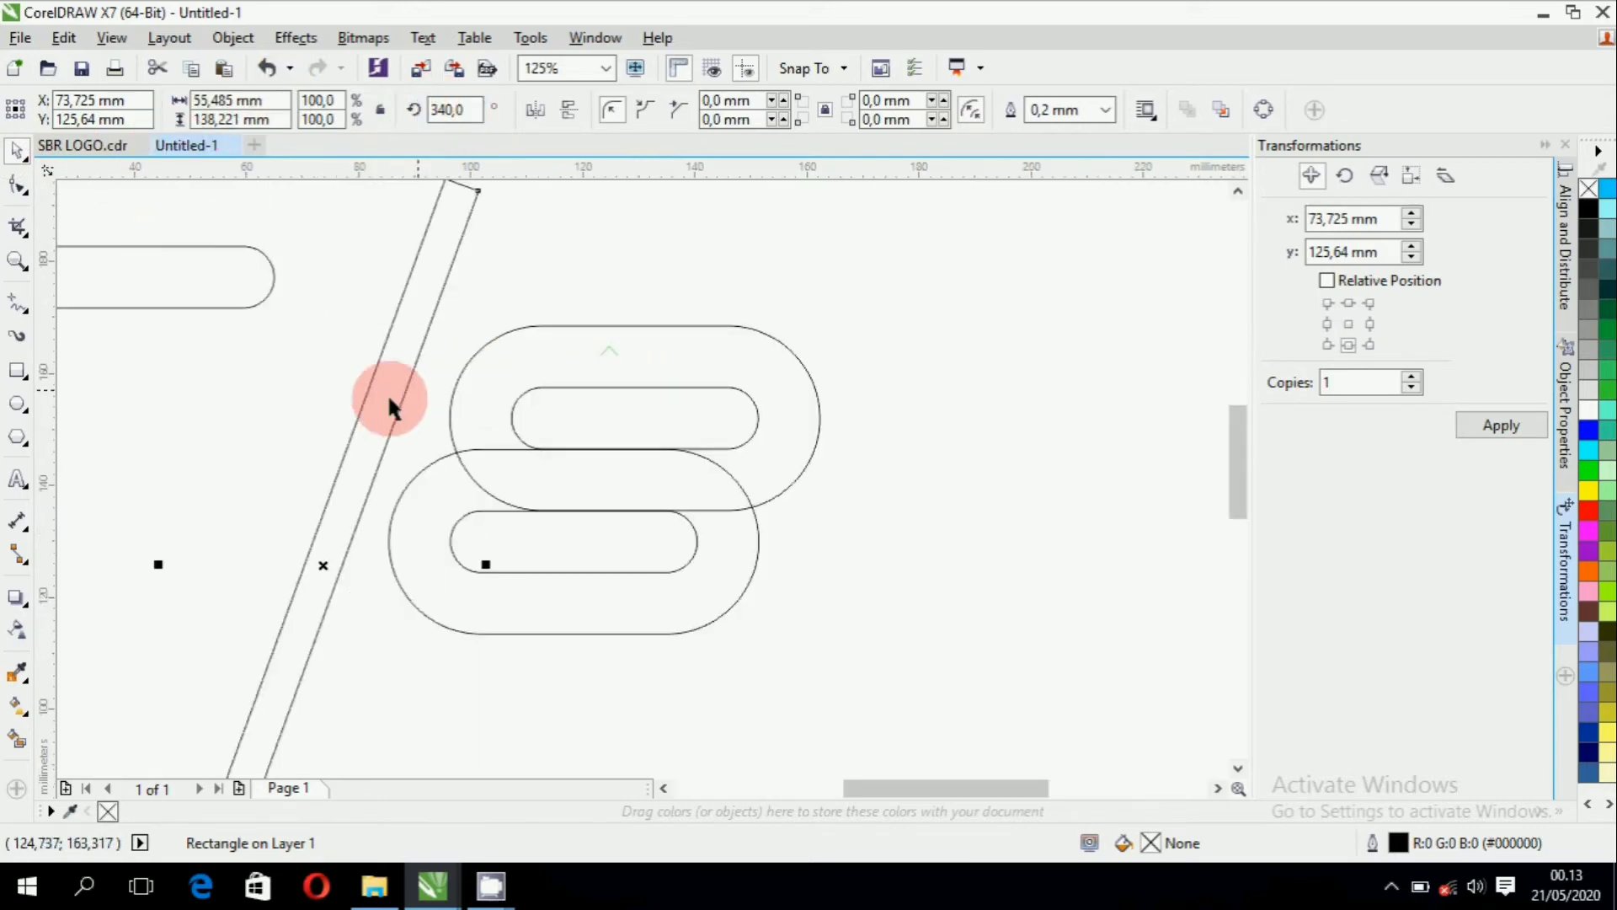
{"action": "left_click_drag", "start_coordinate": [390, 404], "coordinate": [573, 356]}
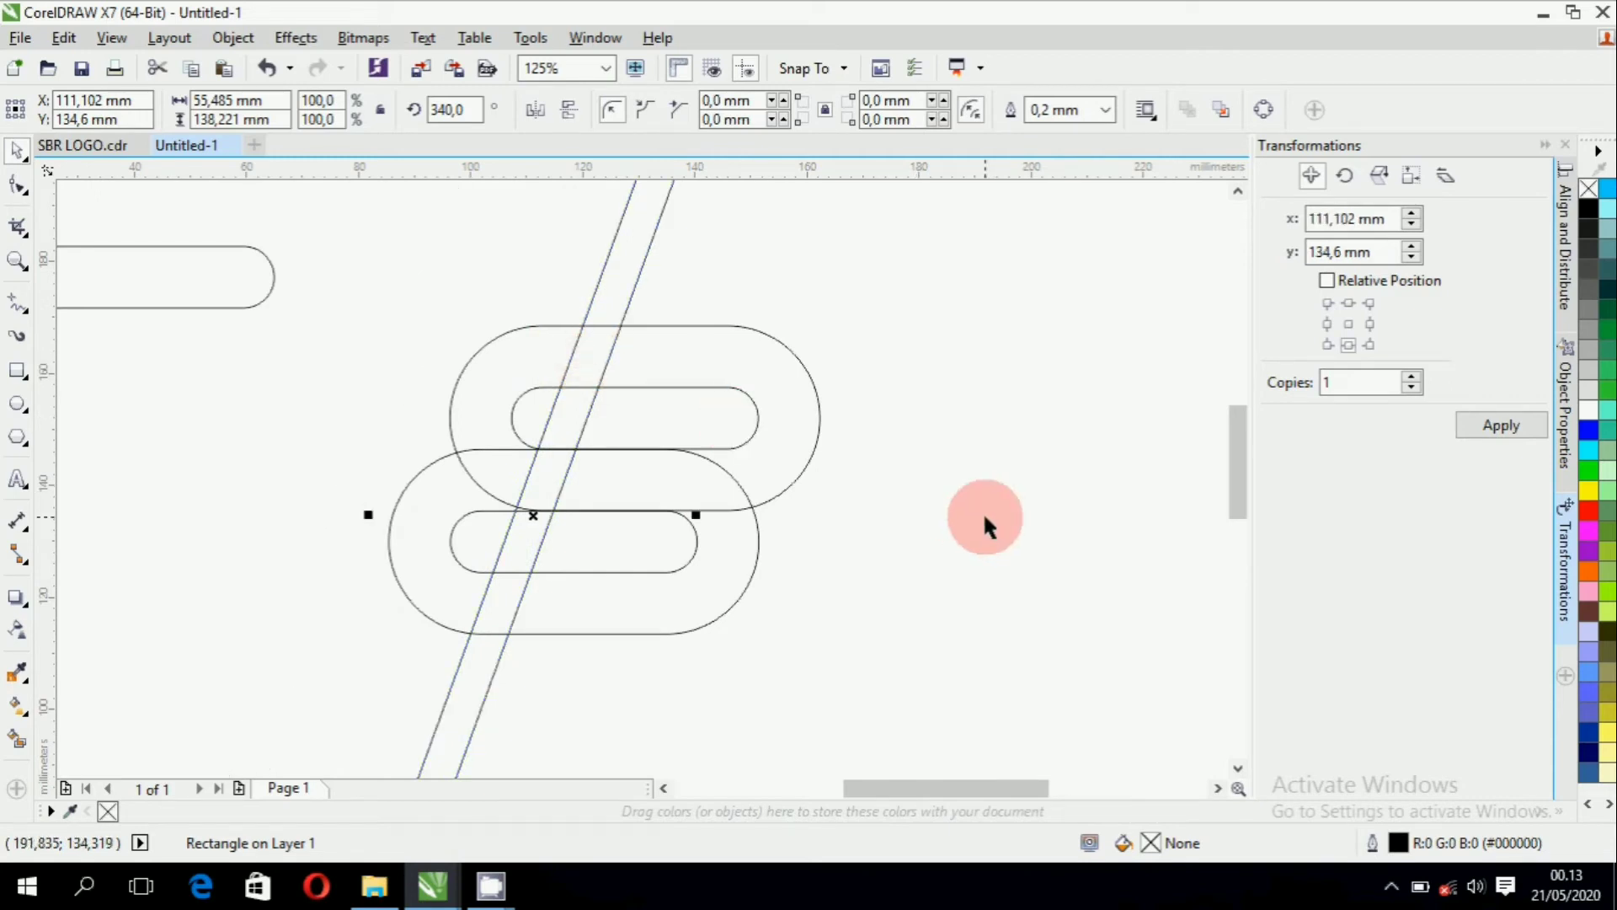
{"action": "left_click", "coordinate": [949, 518]}
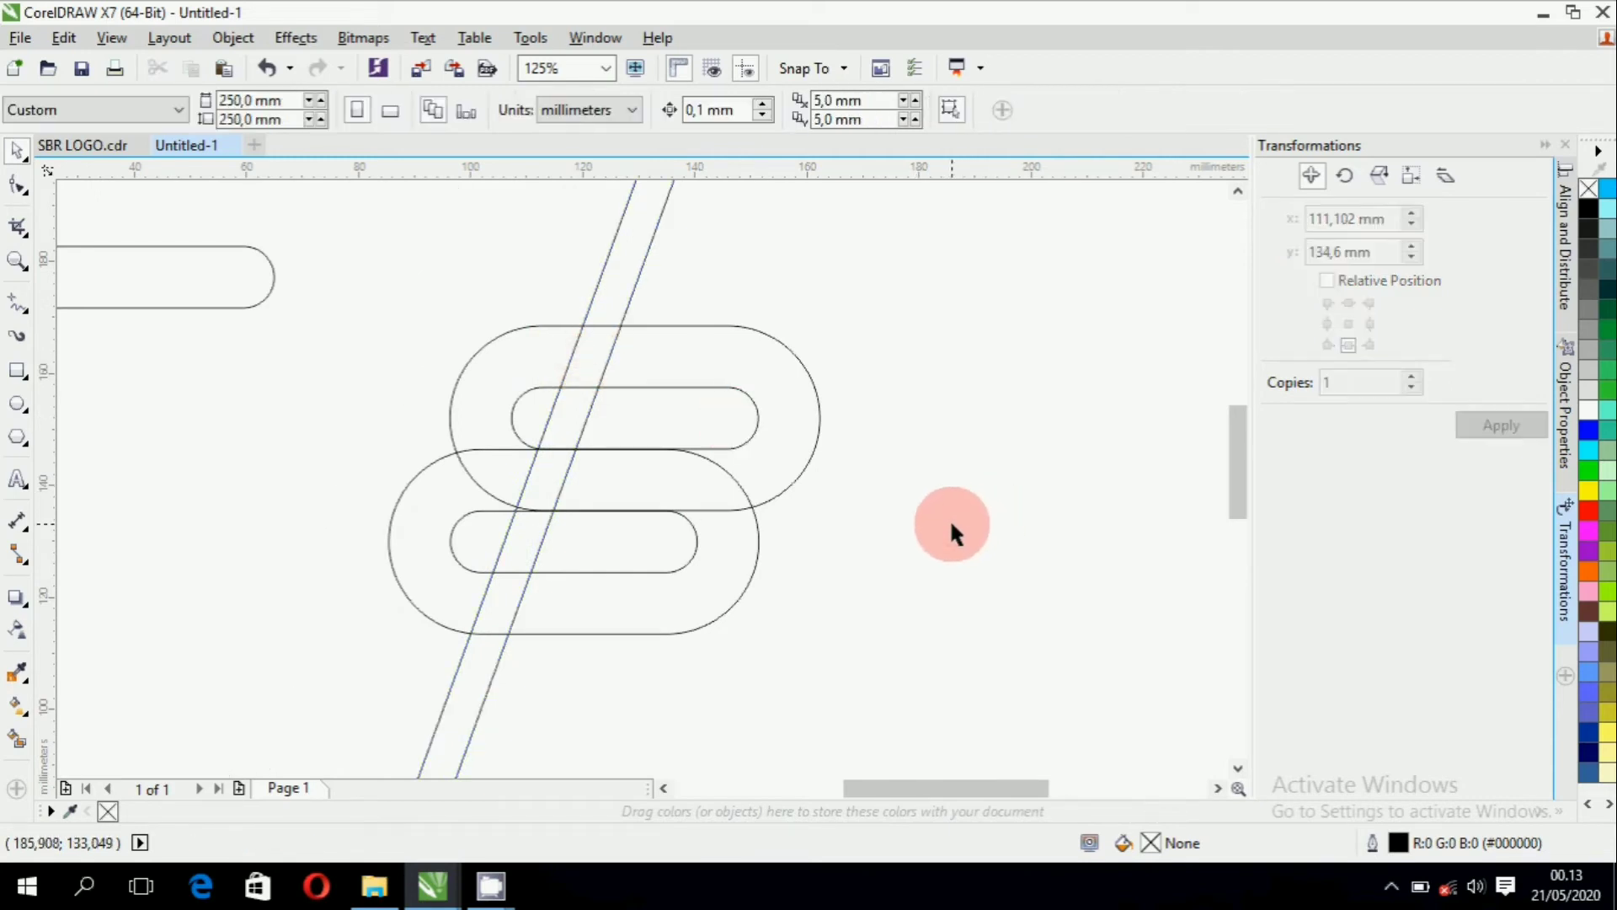
Convert the slanted bar to curves and select its upper-left node.
{"action": "scroll", "coordinate": [940, 523], "scroll_direction": "down", "scroll_amount": 2}
{"action": "left_click", "coordinate": [782, 386]}
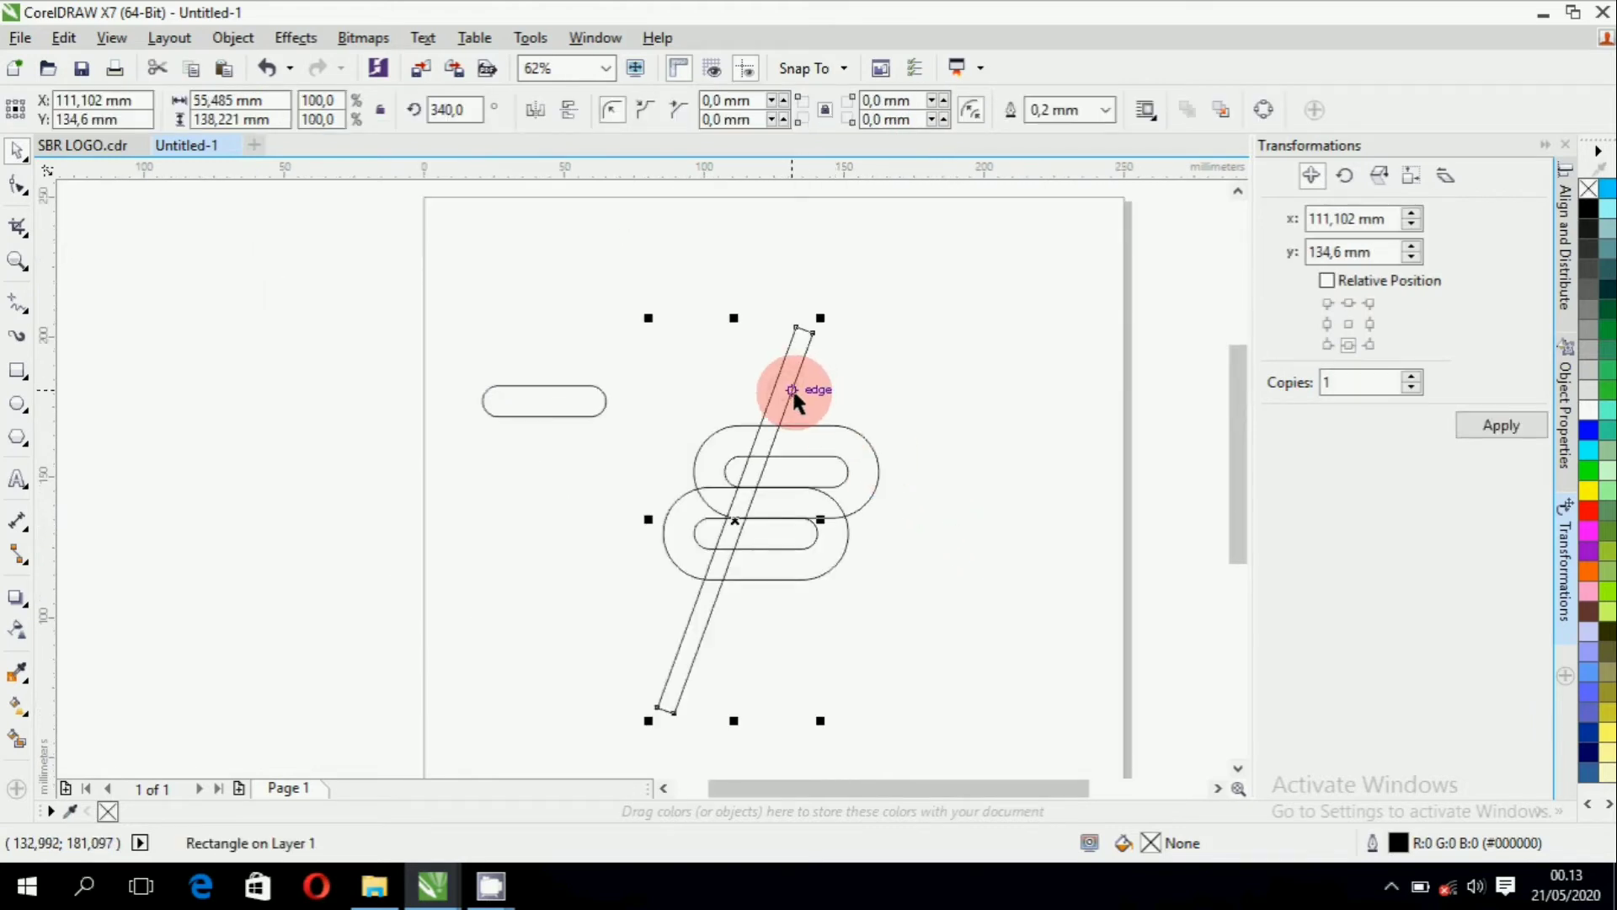
{"action": "key", "text": "ctrl+q"}
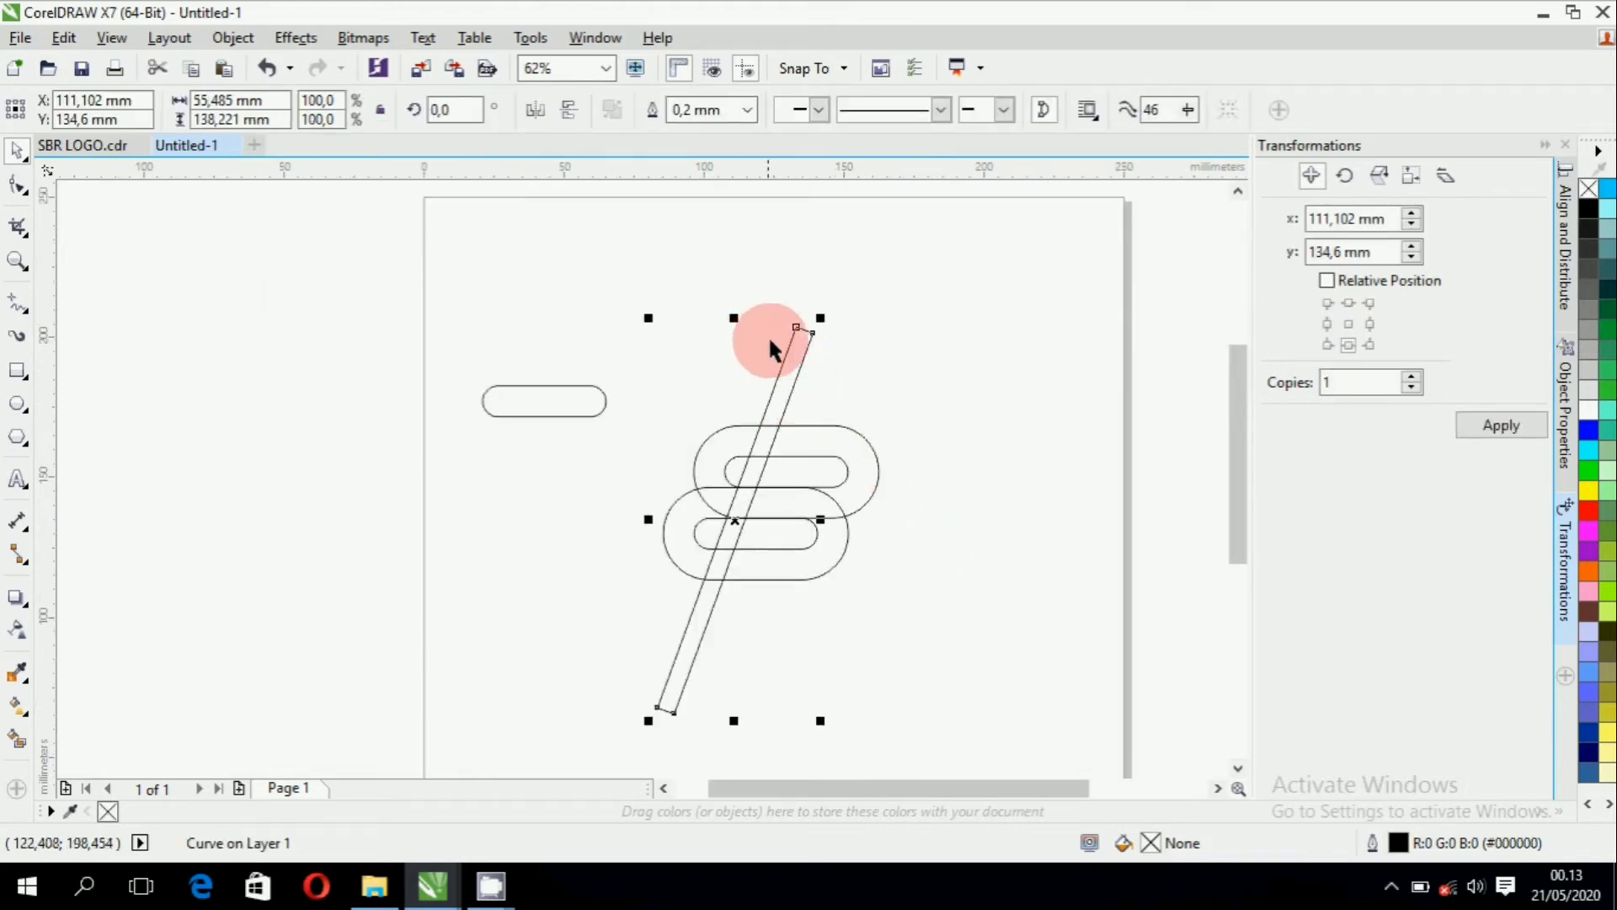
{"action": "left_click", "coordinate": [18, 184]}
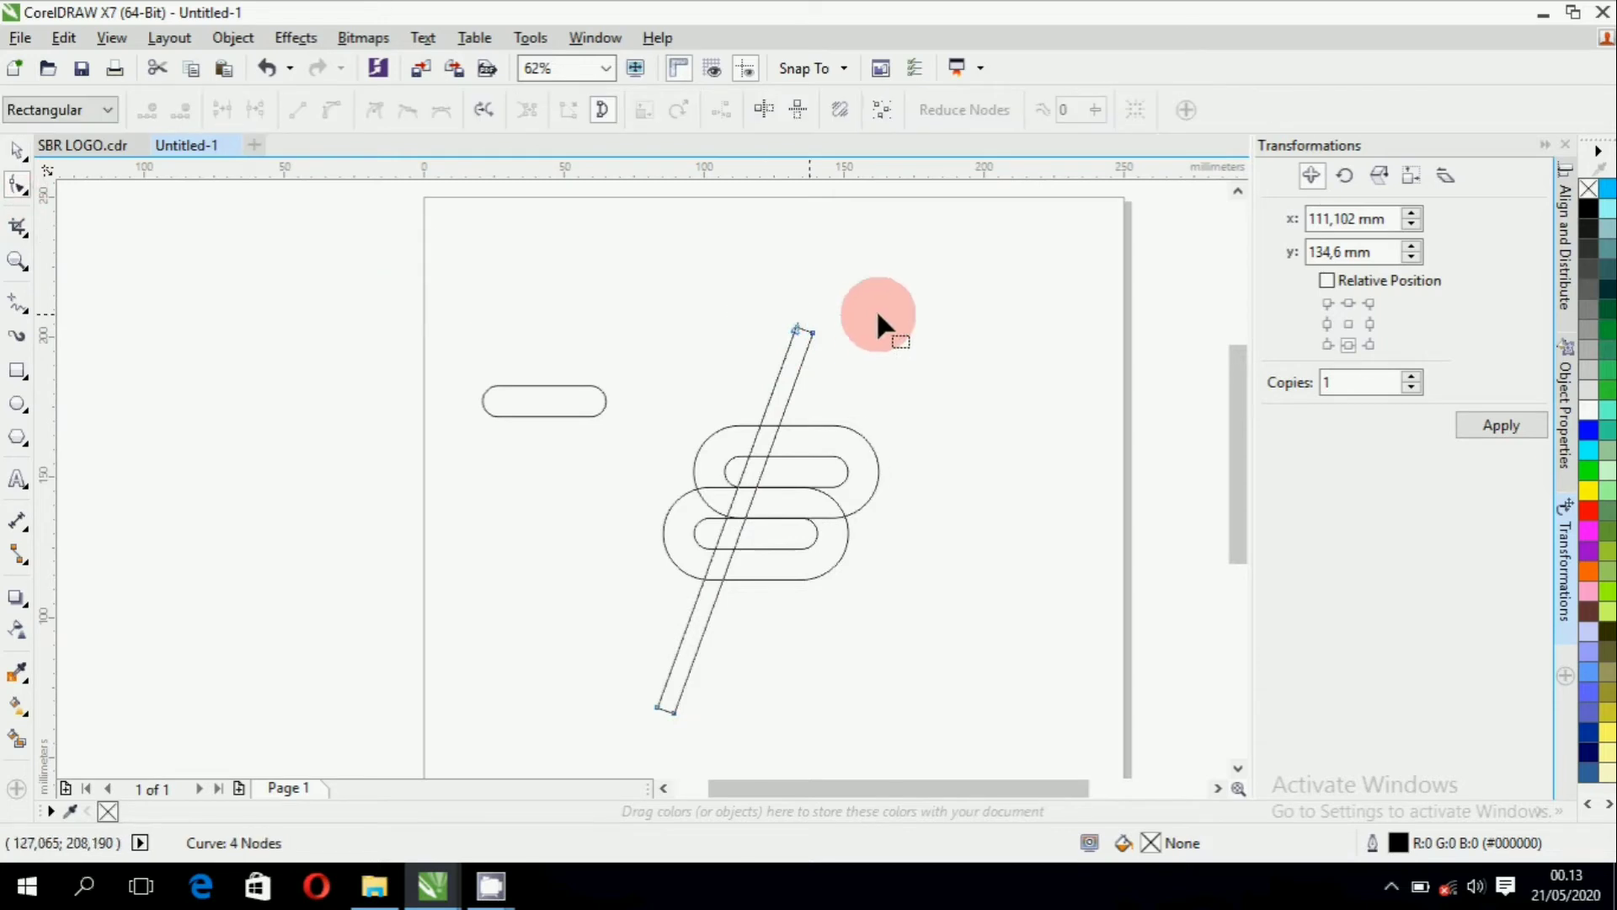
{"action": "left_click", "coordinate": [796, 327]}
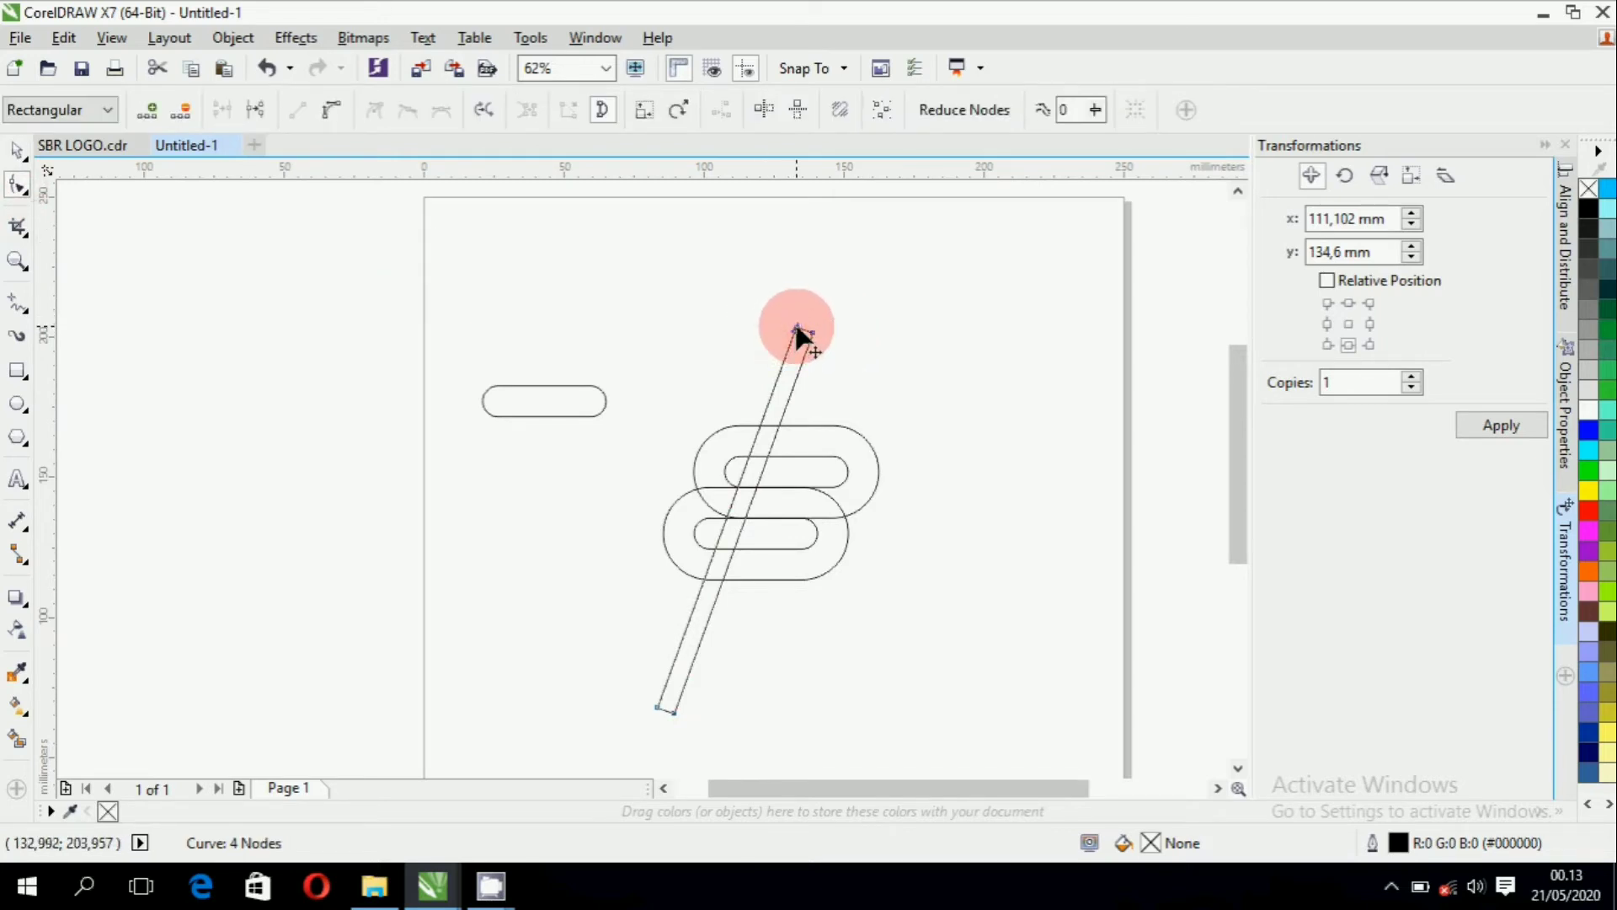
{"action": "left_click", "coordinate": [20, 150]}
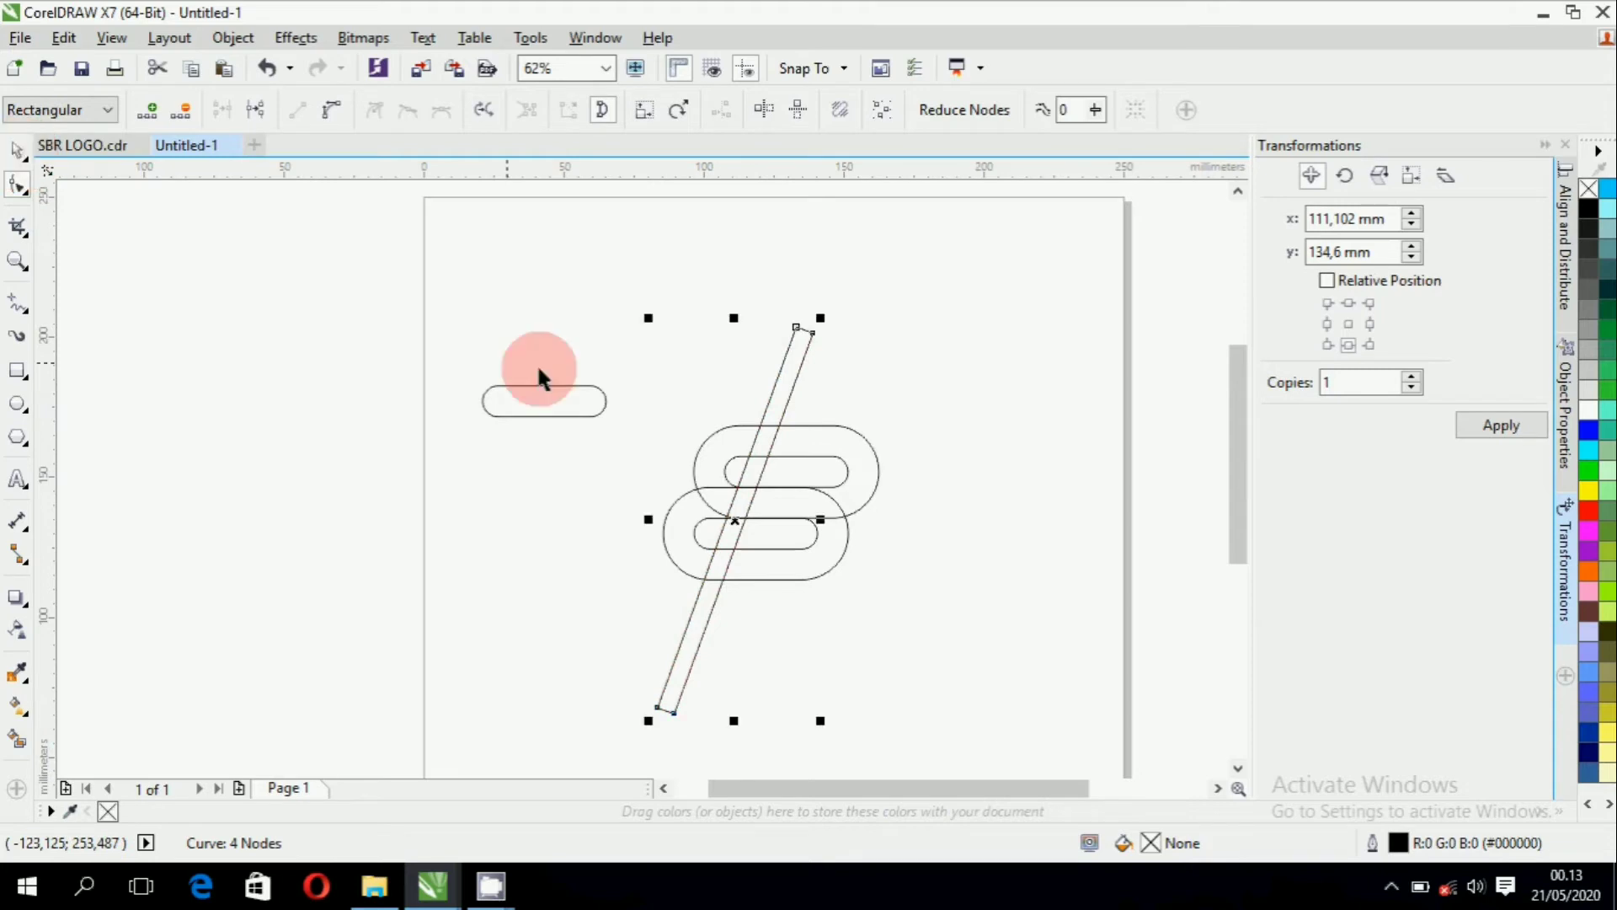
Duplicate the slanted bar to the left at X 104,355 mm, so the copy sits flush against the original.
{"action": "scroll", "coordinate": [793, 465], "scroll_direction": "up", "scroll_amount": 2}
{"action": "left_click_drag", "start_coordinate": [723, 477], "coordinate": [692, 462]}
{"action": "scroll", "coordinate": [696, 458], "scroll_direction": "up", "scroll_amount": 6}
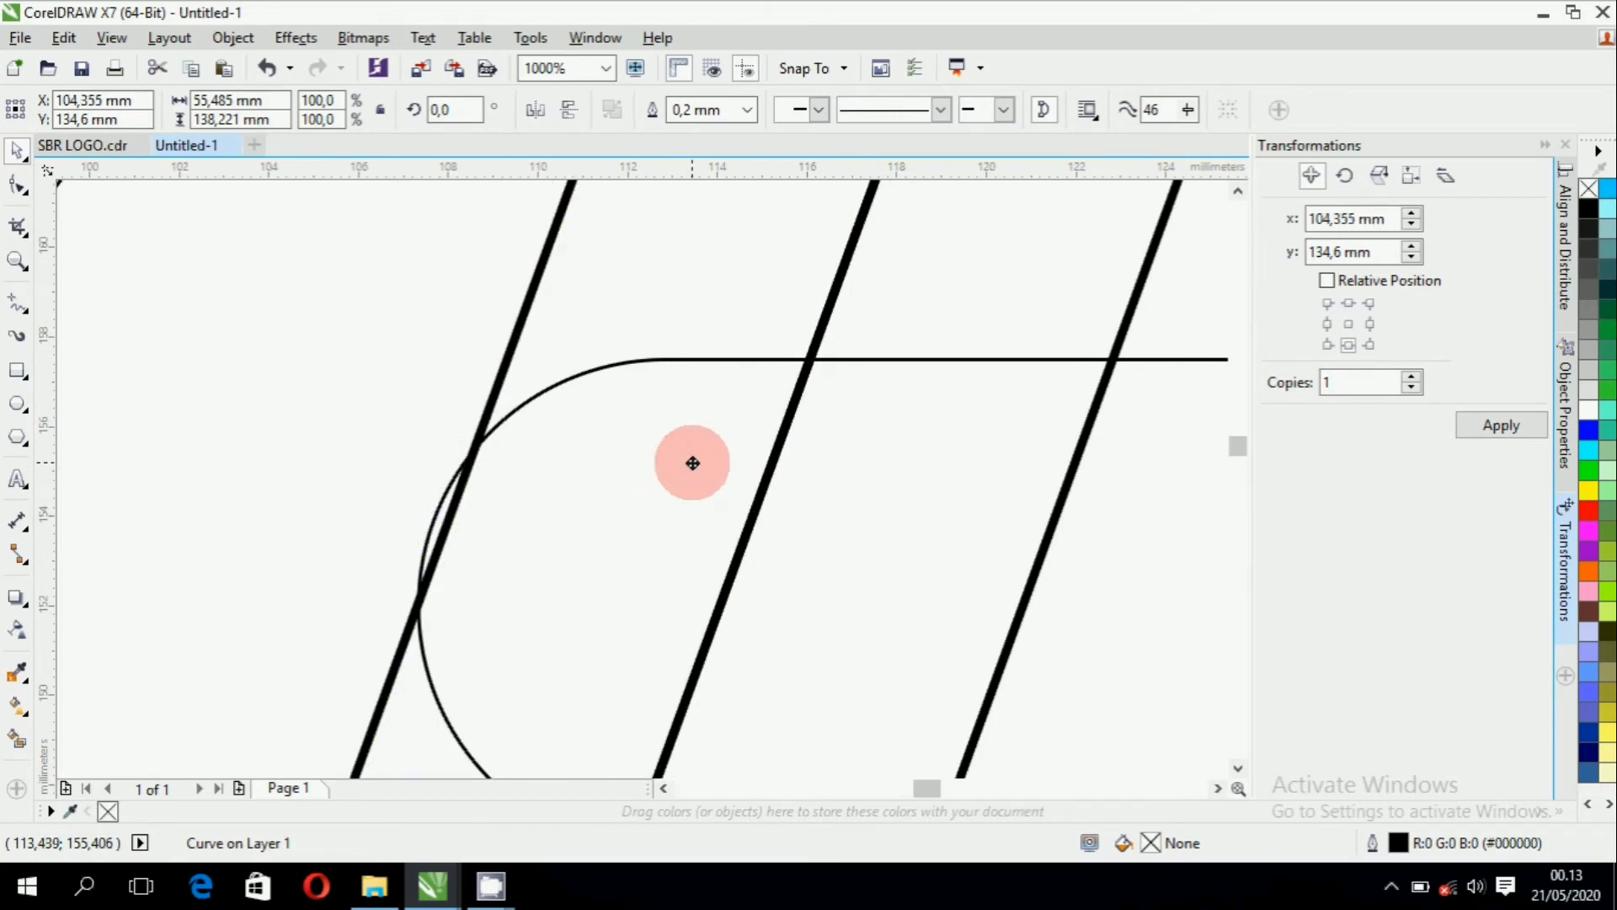
{"action": "scroll", "coordinate": [802, 572], "scroll_direction": "down", "scroll_amount": 10}
Pull the upper-left node of the copied bar far outward to form a large cutting shape covering the rings' left side.
{"action": "left_click", "coordinate": [17, 184]}
{"action": "scroll", "coordinate": [836, 520], "scroll_direction": "up", "scroll_amount": 4}
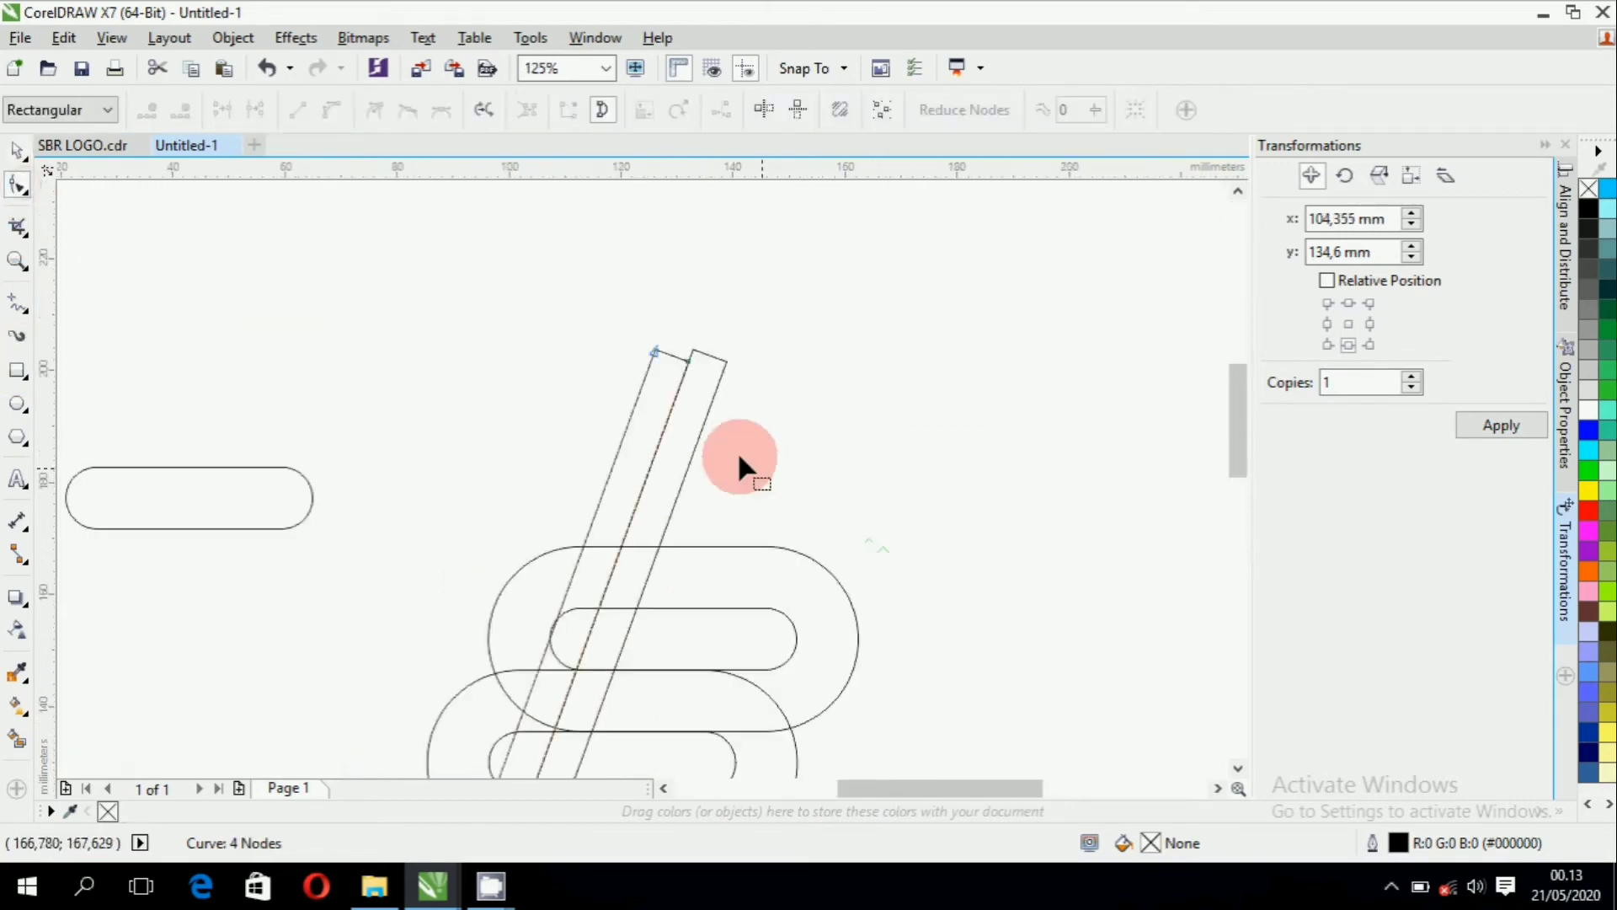
{"action": "left_click_drag", "start_coordinate": [654, 352], "coordinate": [396, 330]}
{"action": "scroll", "coordinate": [533, 389], "scroll_direction": "down", "scroll_amount": 2}
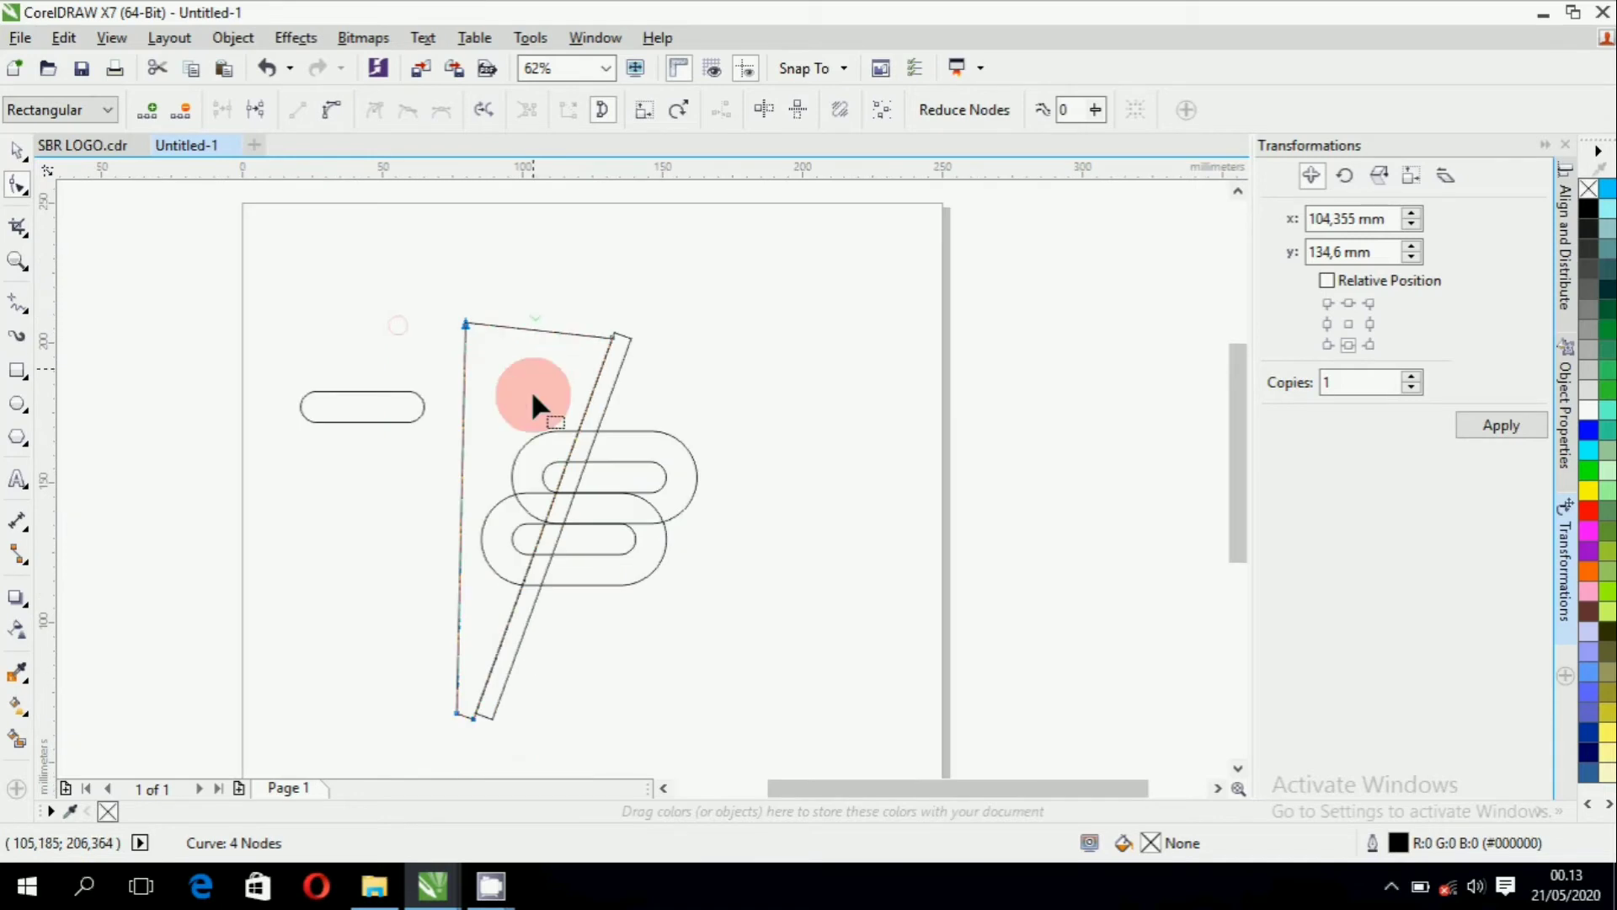
{"action": "left_click", "coordinate": [17, 150]}
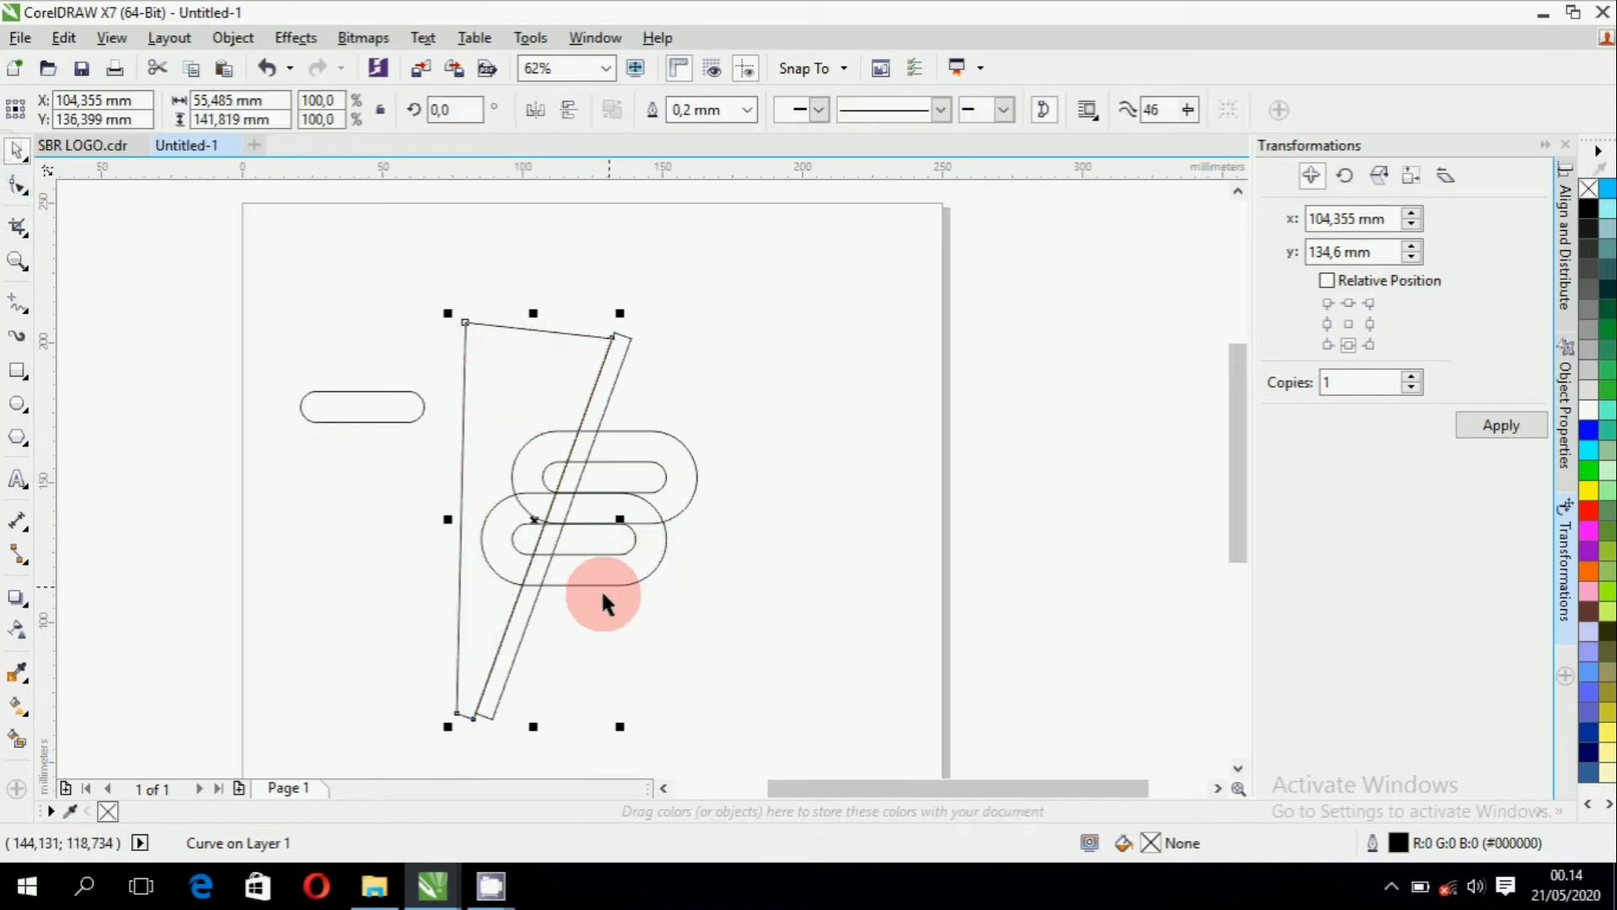
Trim the left part off the lower ring with the large cutting shape.
{"action": "left_click", "coordinate": [530, 394]}
{"action": "left_click", "coordinate": [649, 548], "text": "shift"}
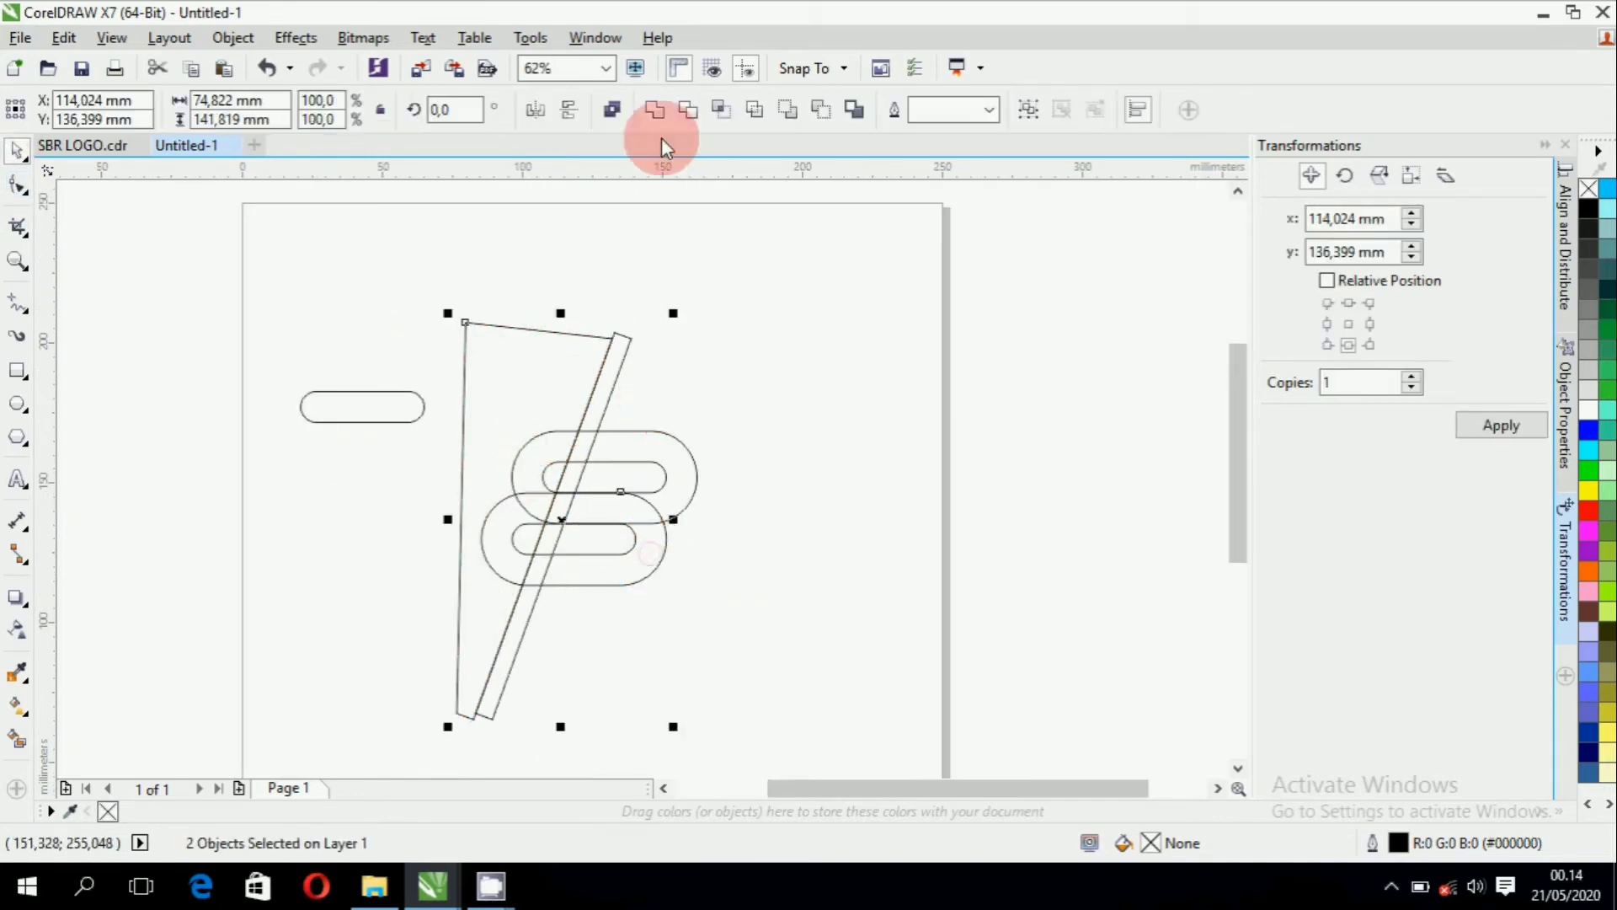
{"action": "left_click", "coordinate": [688, 125]}
{"action": "left_click", "coordinate": [761, 374]}
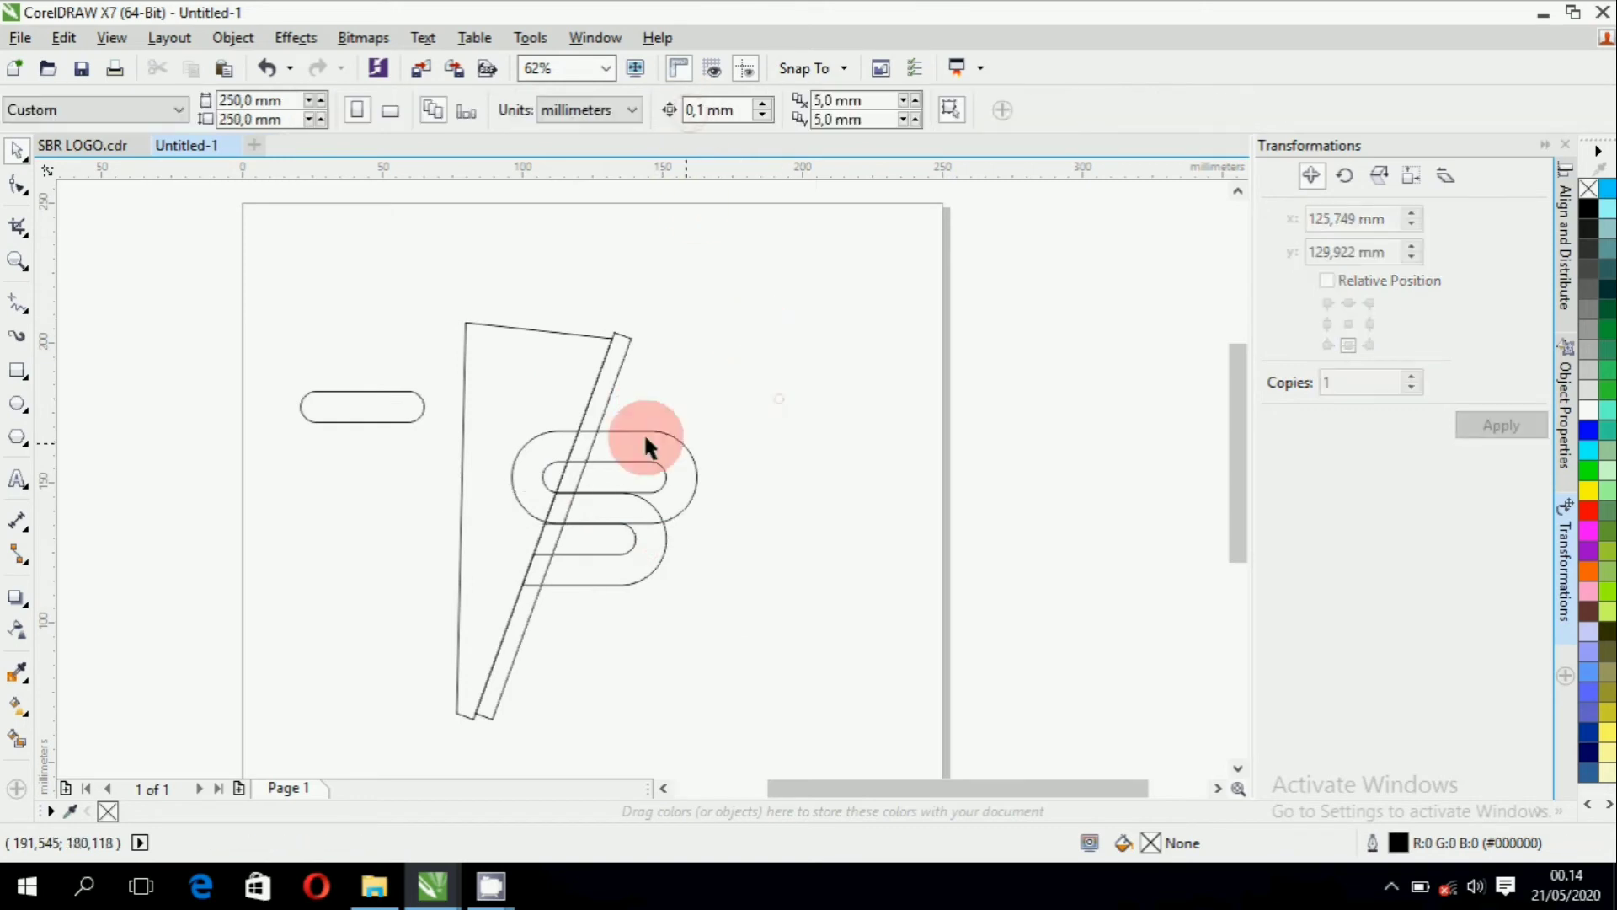
Intersect the large cutting shape with the upper ring to create a separate piece of the ring's left part.
{"action": "scroll", "coordinate": [577, 420], "scroll_direction": "up", "scroll_amount": 2}
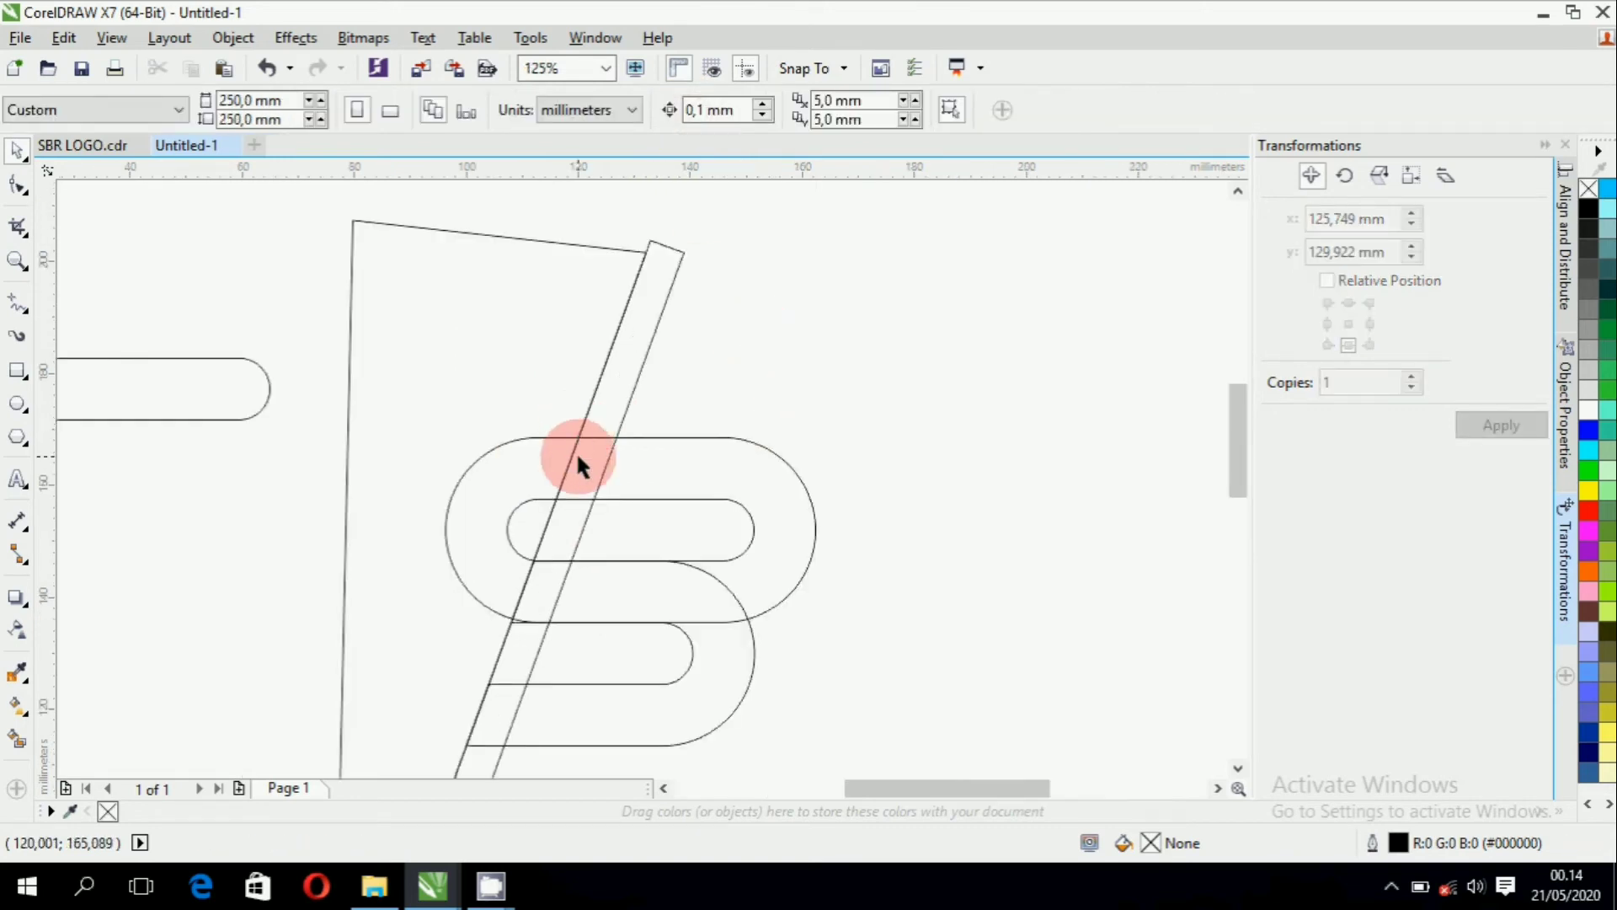
{"action": "left_click", "coordinate": [565, 385]}
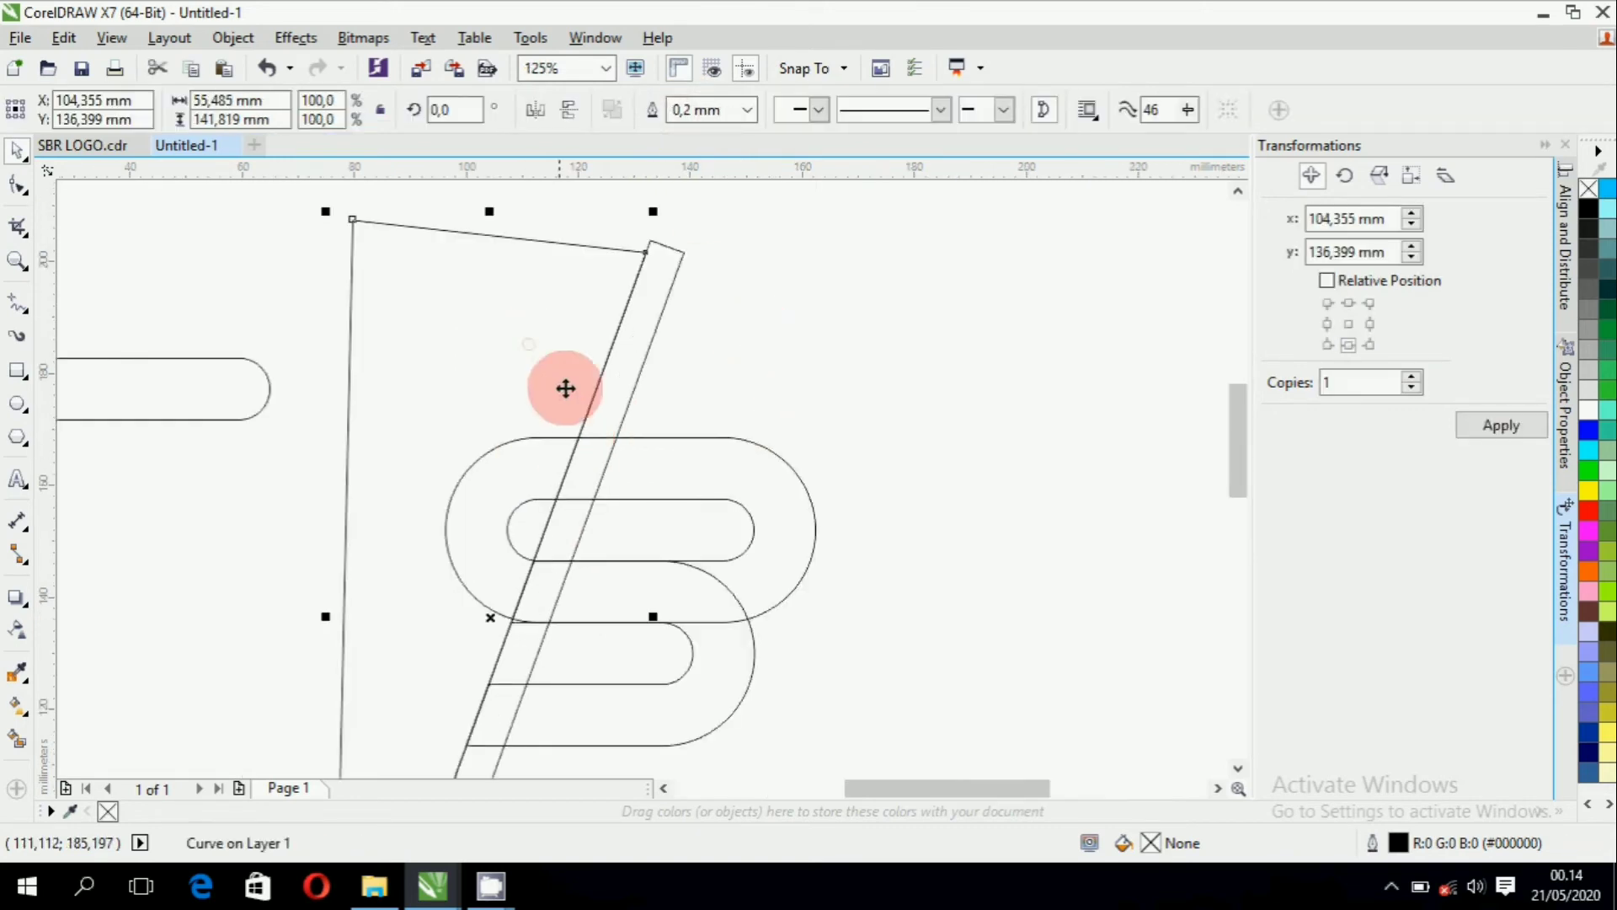
{"action": "left_click", "coordinate": [737, 478], "text": "shift"}
{"action": "left_click", "coordinate": [722, 112]}
Trim the upper ring with the large cutting shape, leaving its right part as a separate piece.
{"action": "left_click", "coordinate": [501, 315]}
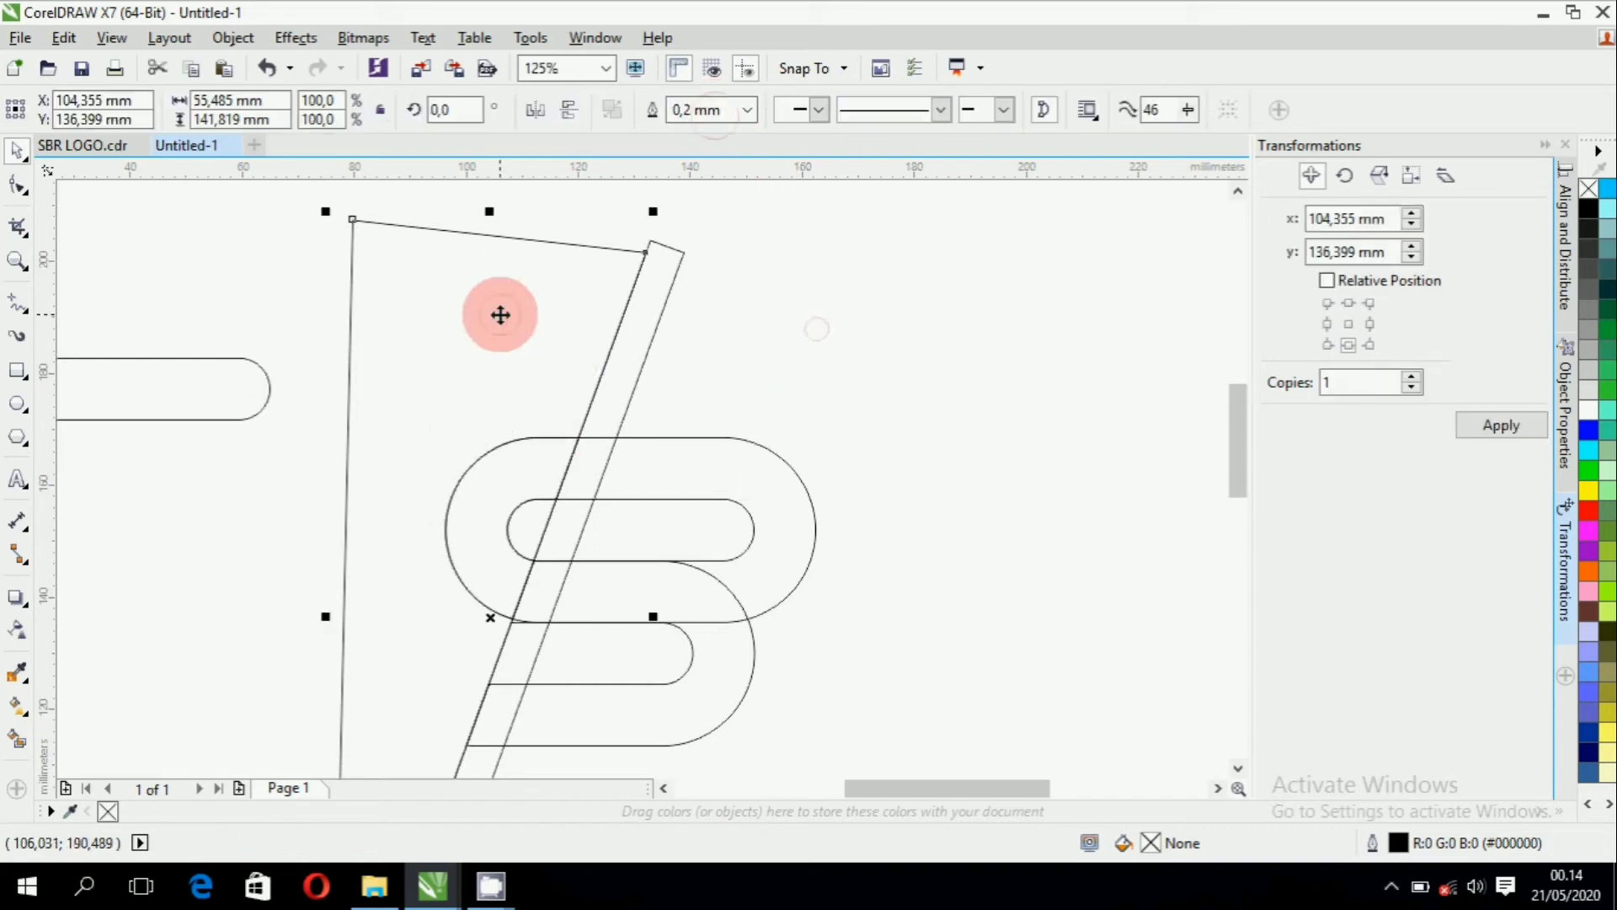
{"action": "left_click", "coordinate": [756, 458], "text": "shift"}
{"action": "left_click", "coordinate": [690, 113]}
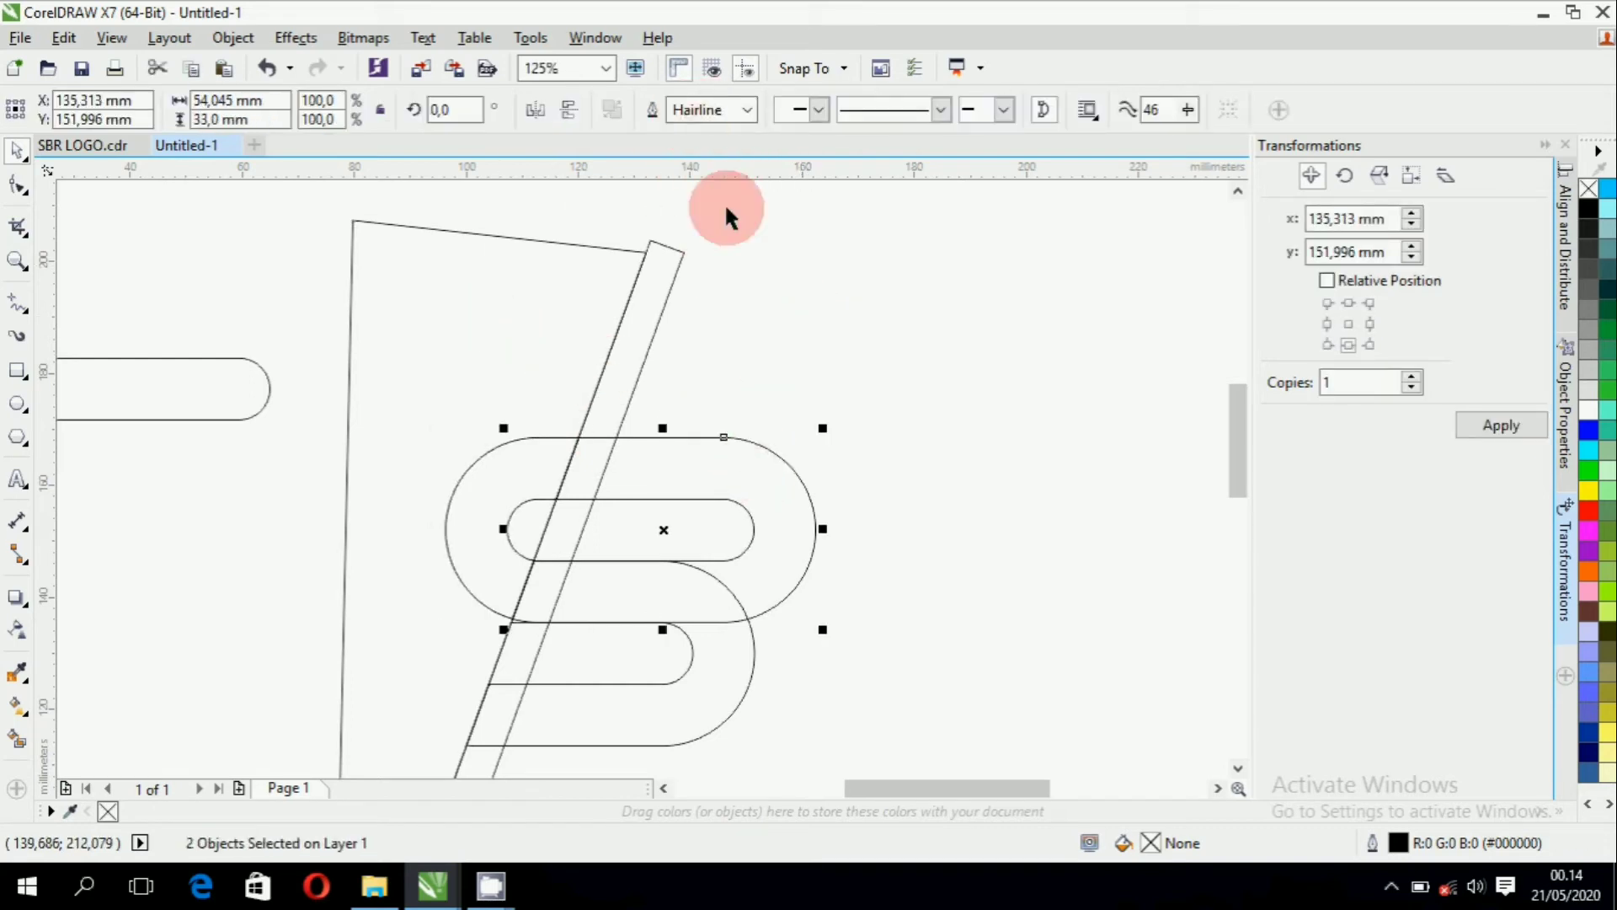
Try moving the cutting shape and the upper ring's right piece away, undoing each move.
{"action": "left_click", "coordinate": [817, 376]}
{"action": "left_click_drag", "start_coordinate": [540, 322], "coordinate": [355, 343]}
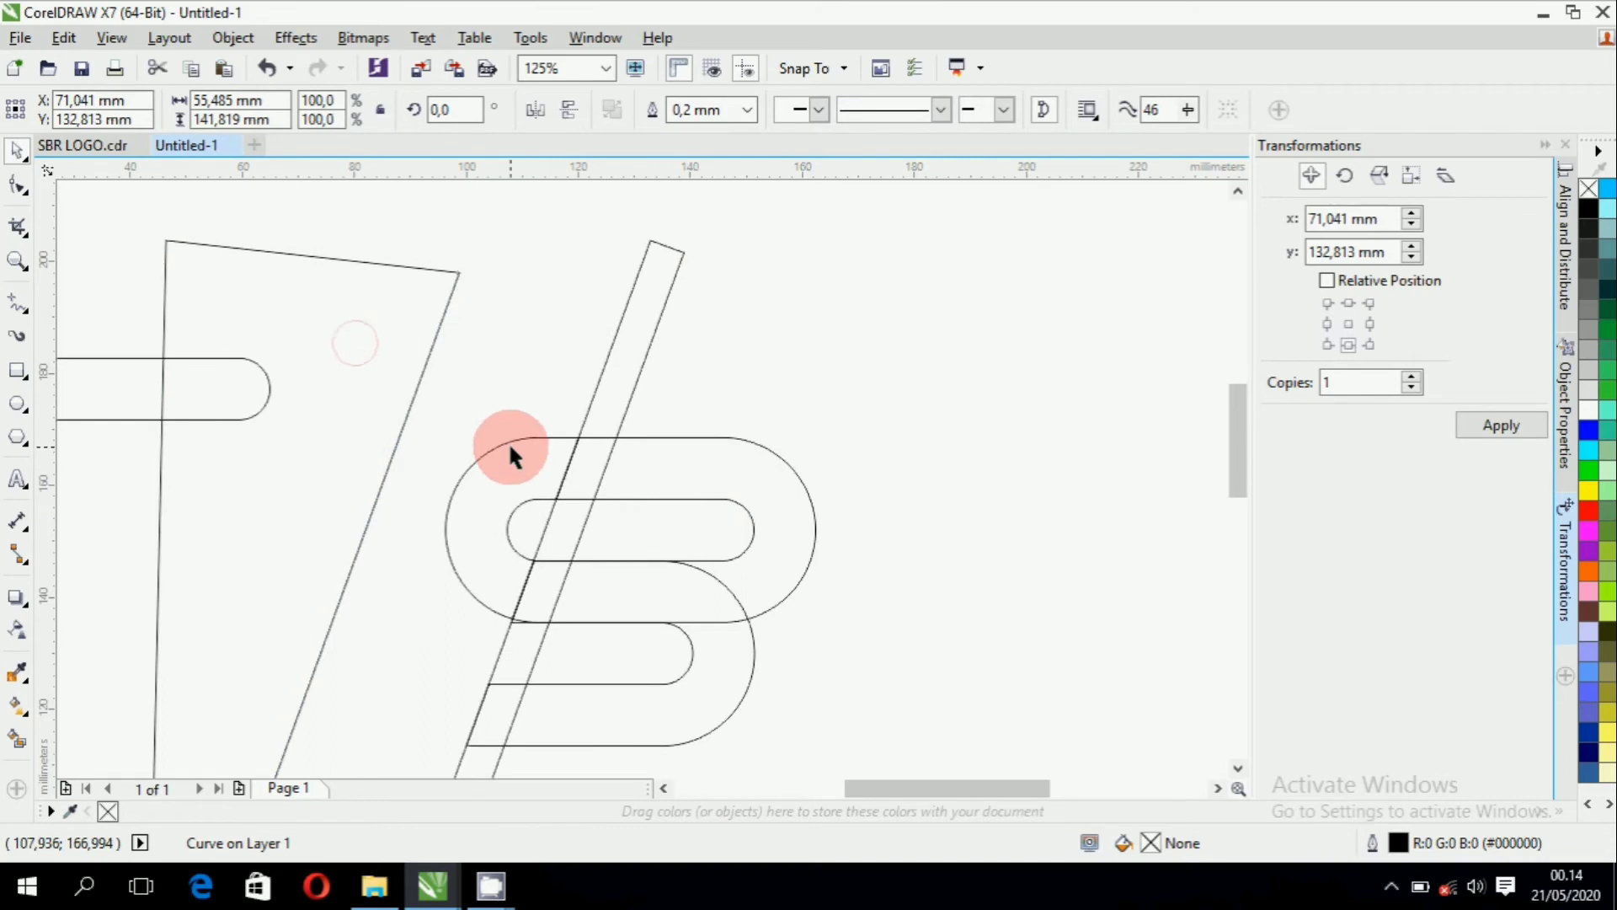
{"action": "key", "text": "ctrl+z"}
{"action": "left_click_drag", "start_coordinate": [696, 499], "coordinate": [955, 376]}
{"action": "key", "text": "ctrl+z"}
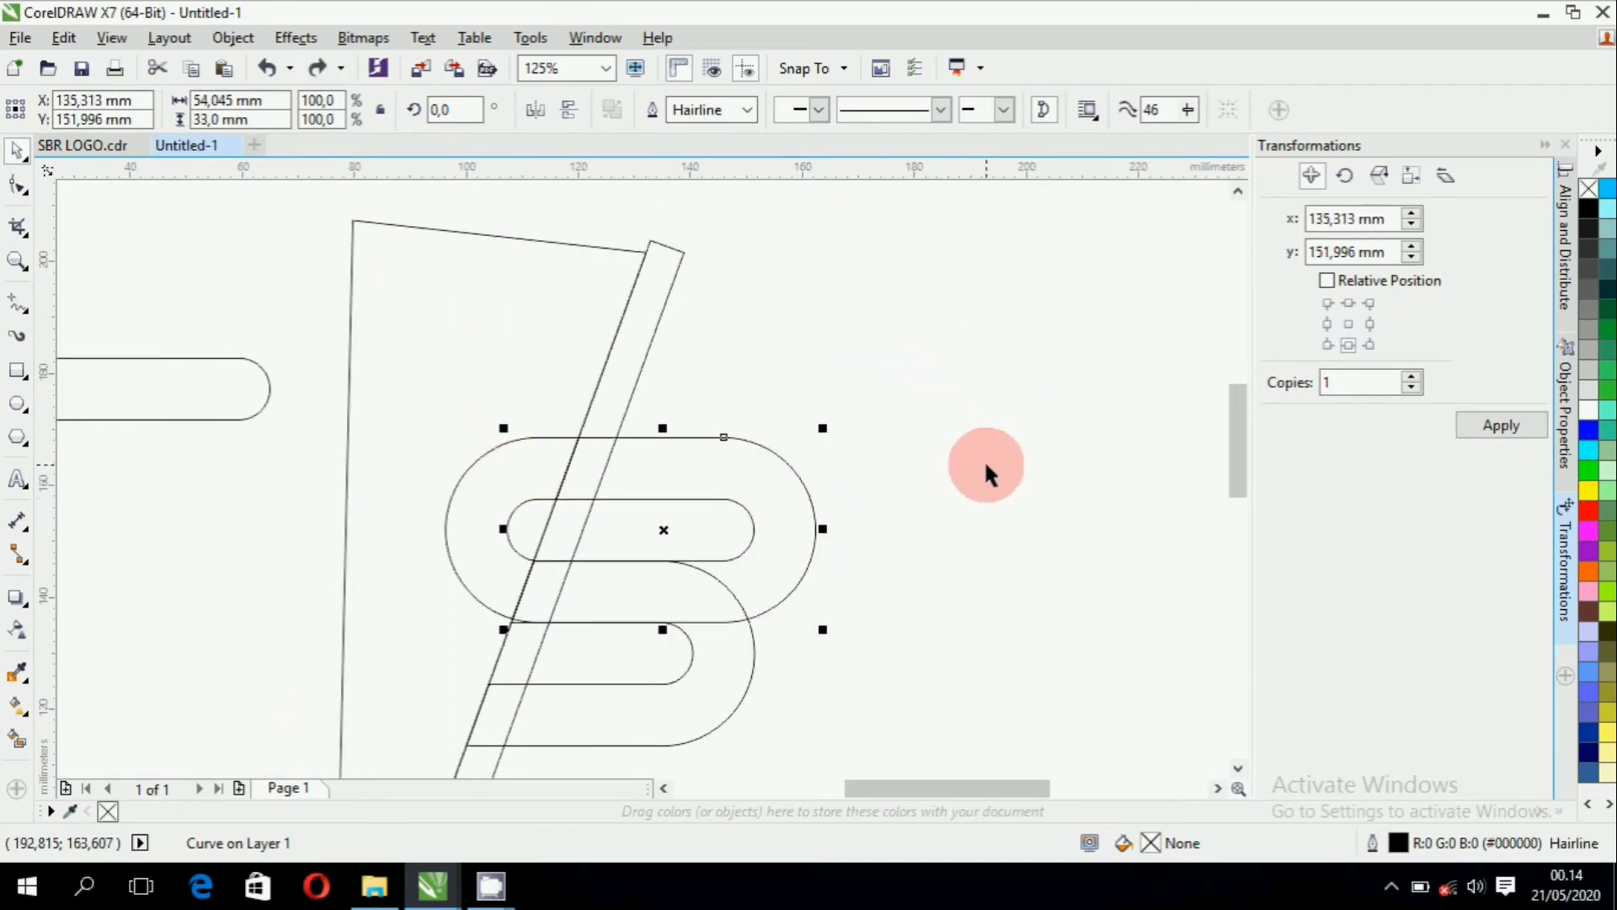
Delete the large cutting shape left of the slanted bar.
{"action": "left_click", "coordinate": [986, 465]}
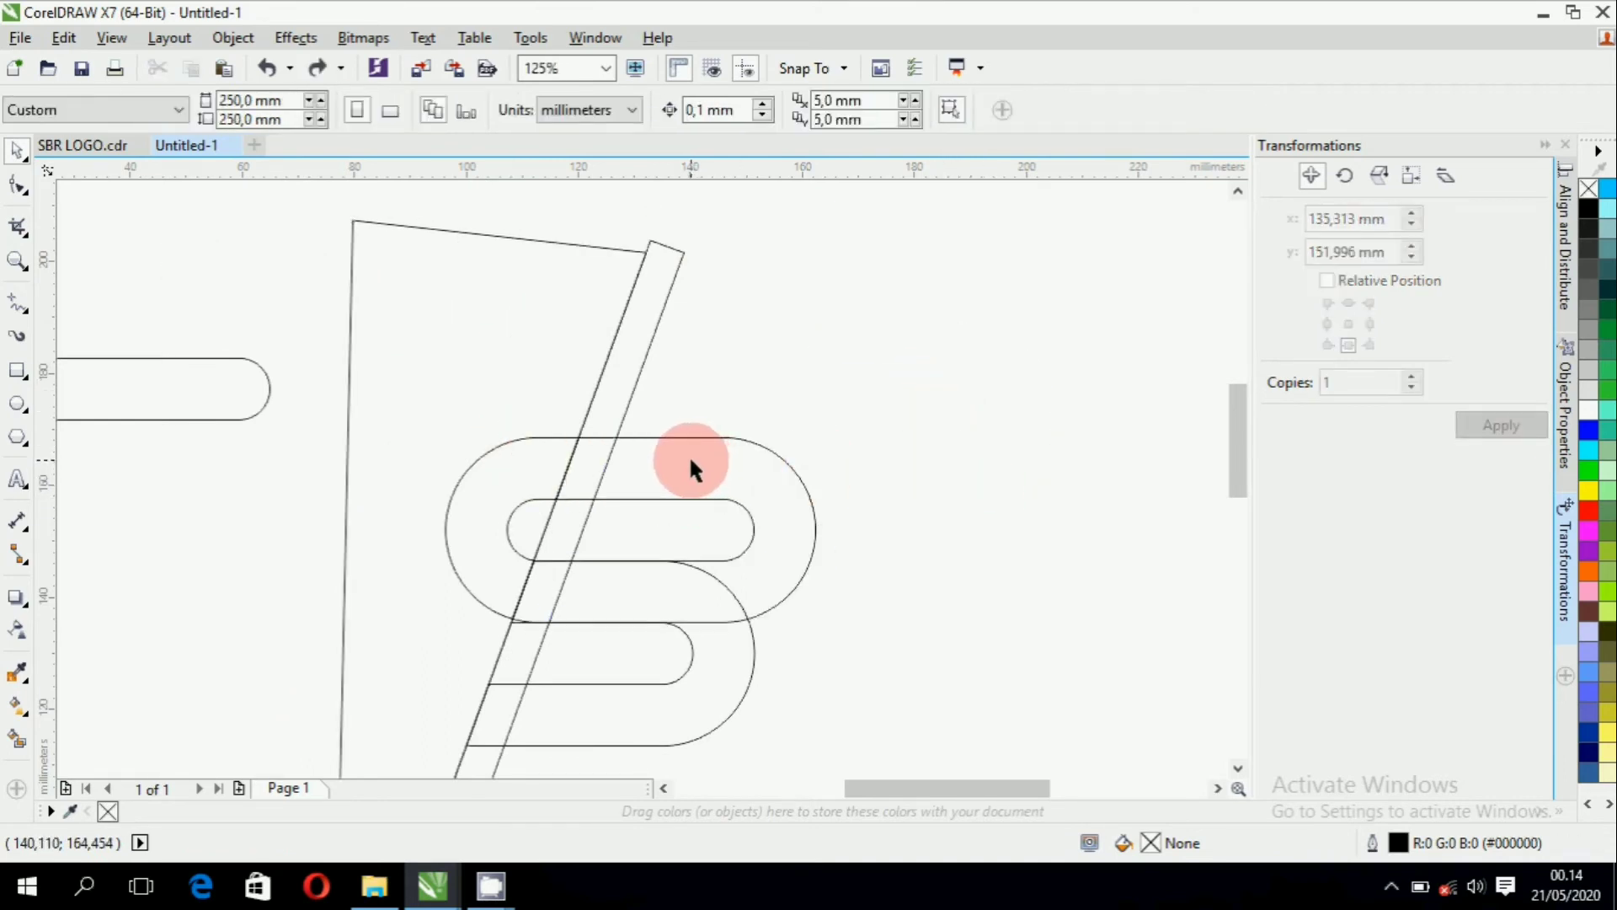
{"action": "left_click", "coordinate": [498, 351]}
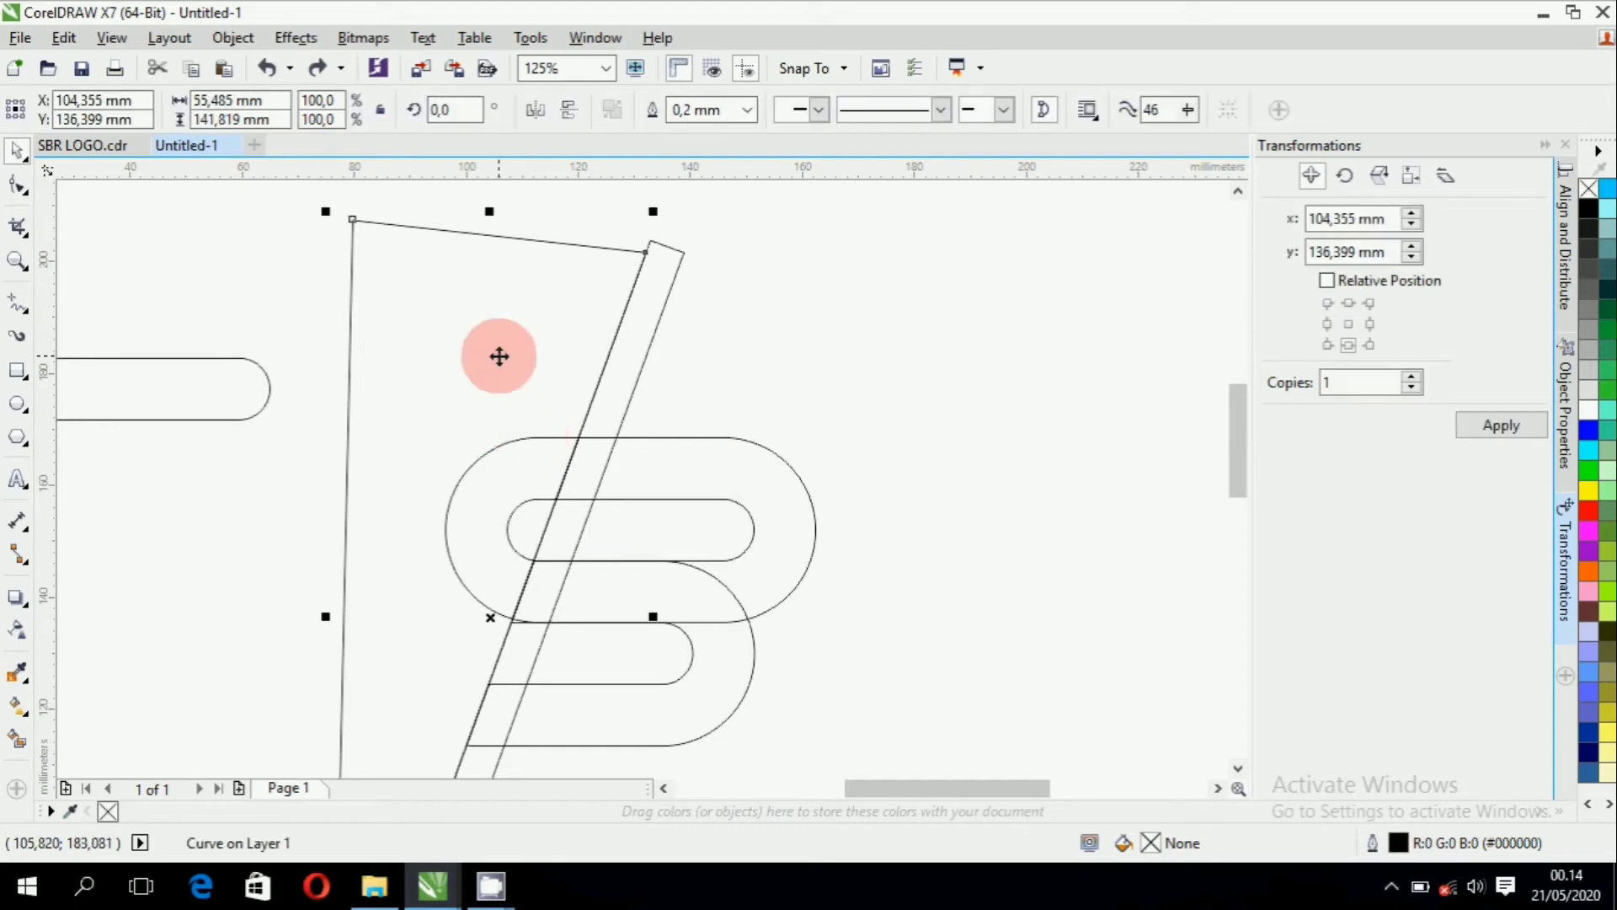
{"action": "key", "text": "Delete"}
Try trimming with the slanted bar, the upper ring's right piece and the lower ring all selected together.
{"action": "left_click", "coordinate": [641, 330]}
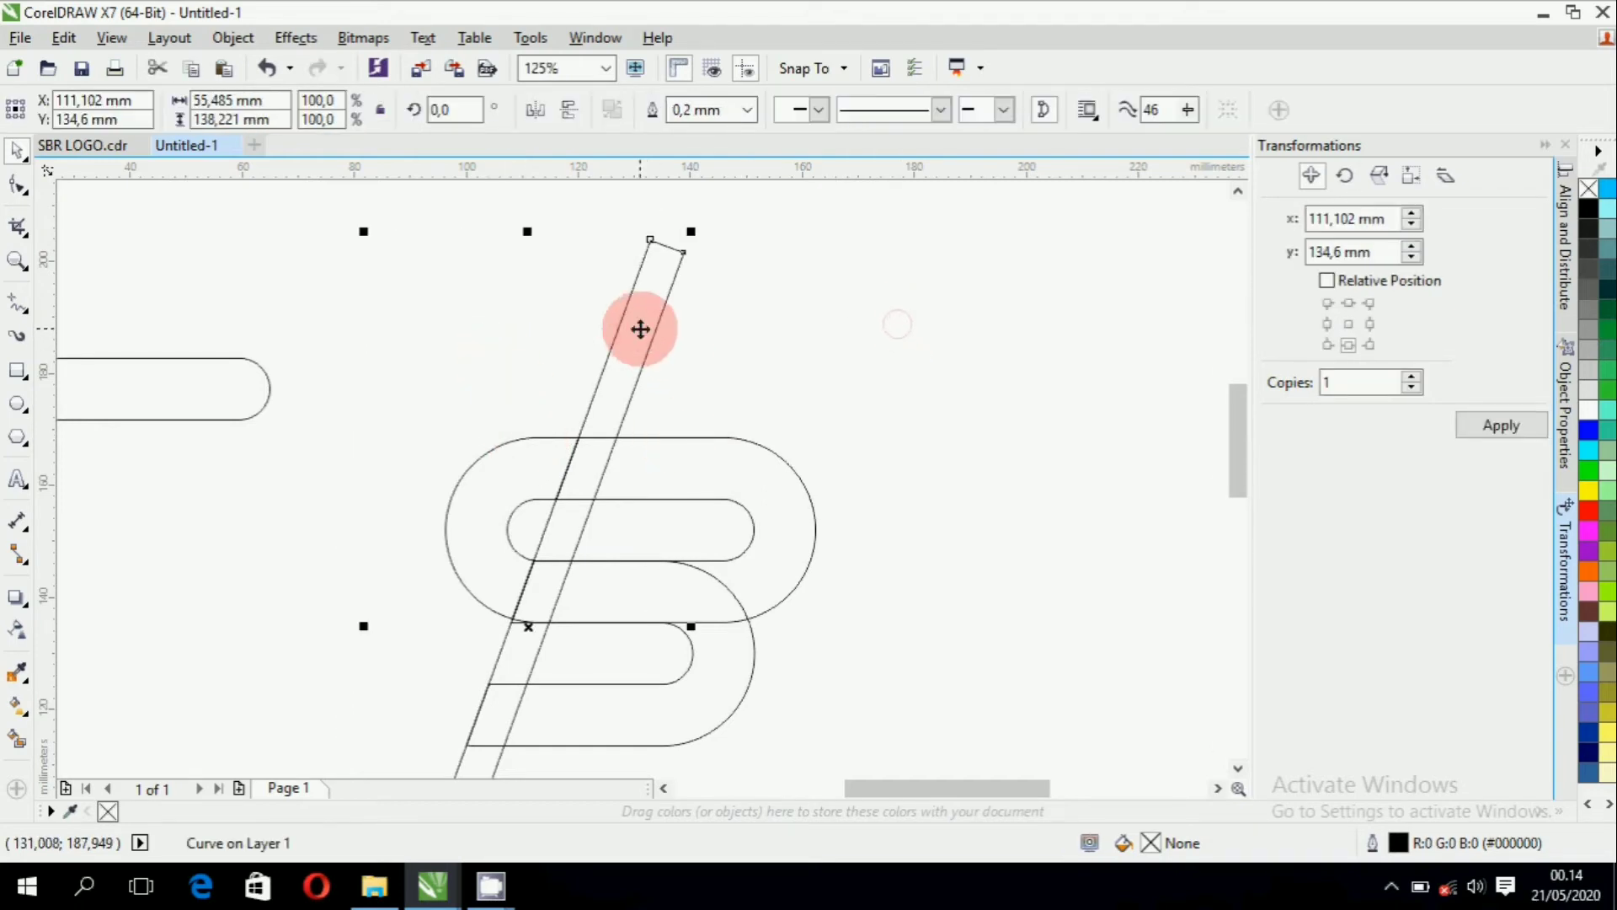
{"action": "left_click", "coordinate": [726, 478], "text": "shift"}
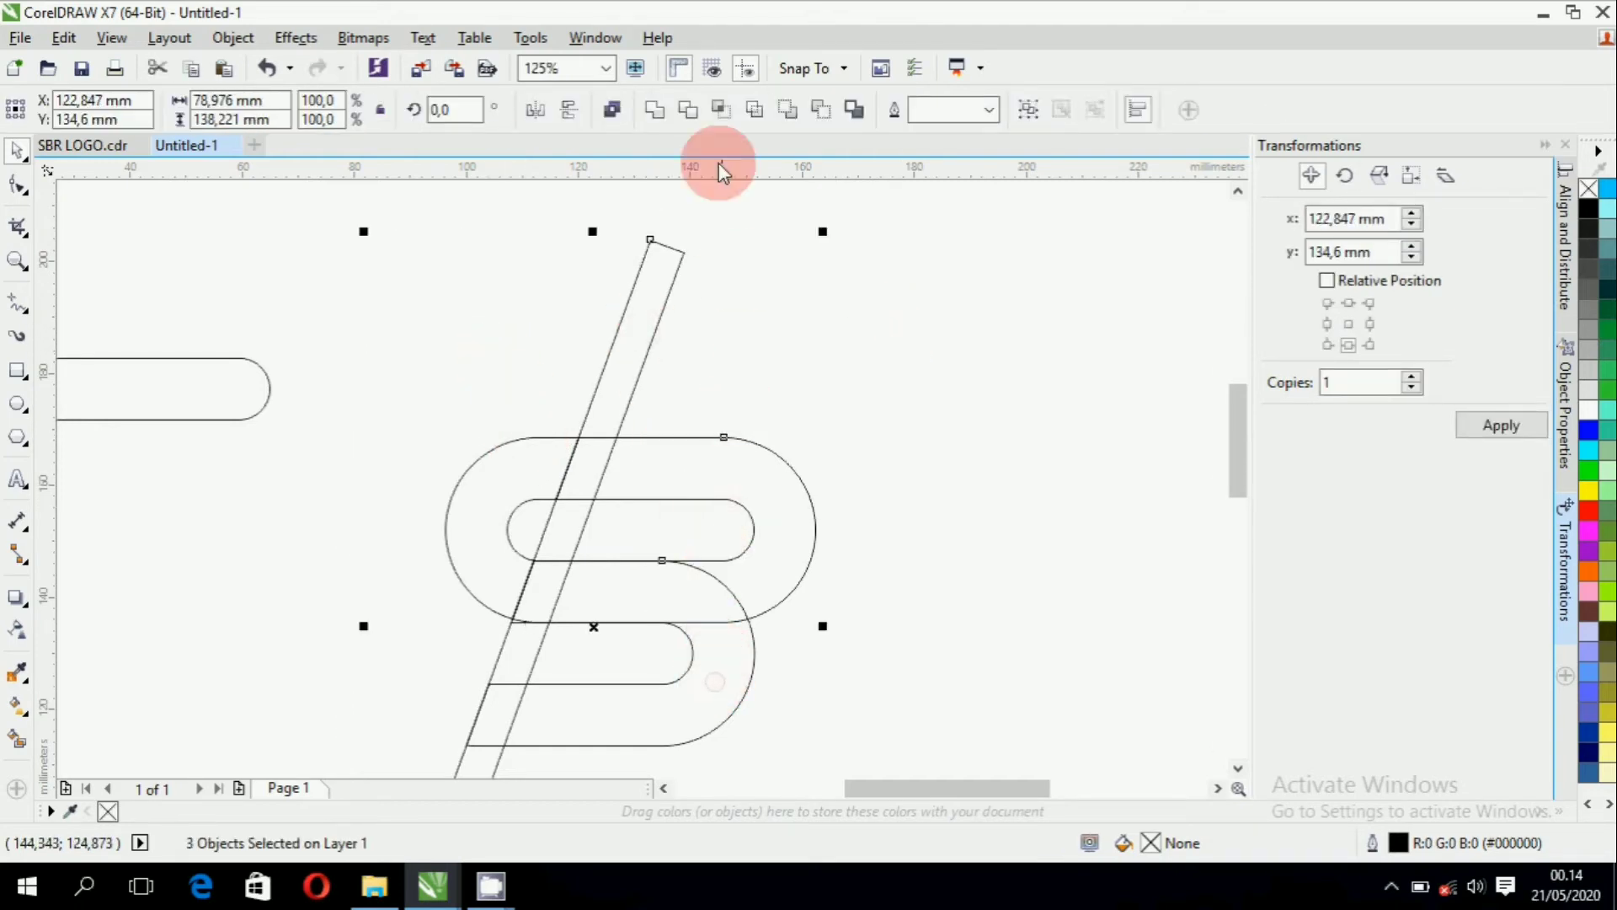
{"action": "left_click", "coordinate": [688, 110]}
{"action": "left_click", "coordinate": [822, 355]}
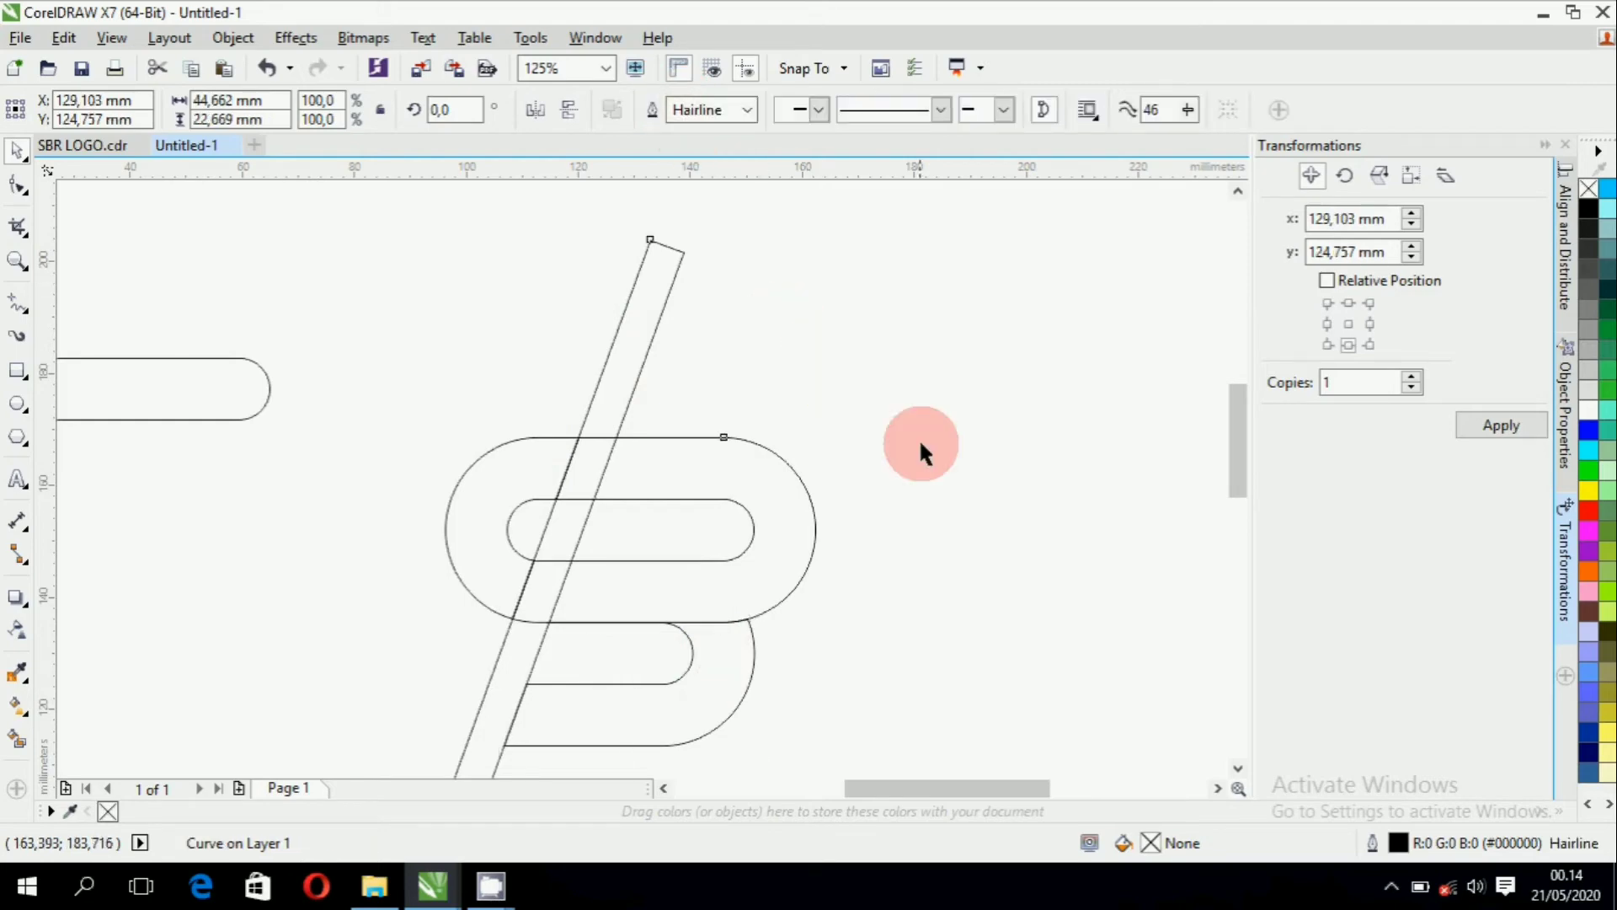
Trim the lower ring with the slanted bar.
{"action": "left_click", "coordinate": [621, 384]}
{"action": "left_click", "coordinate": [738, 693], "text": "shift"}
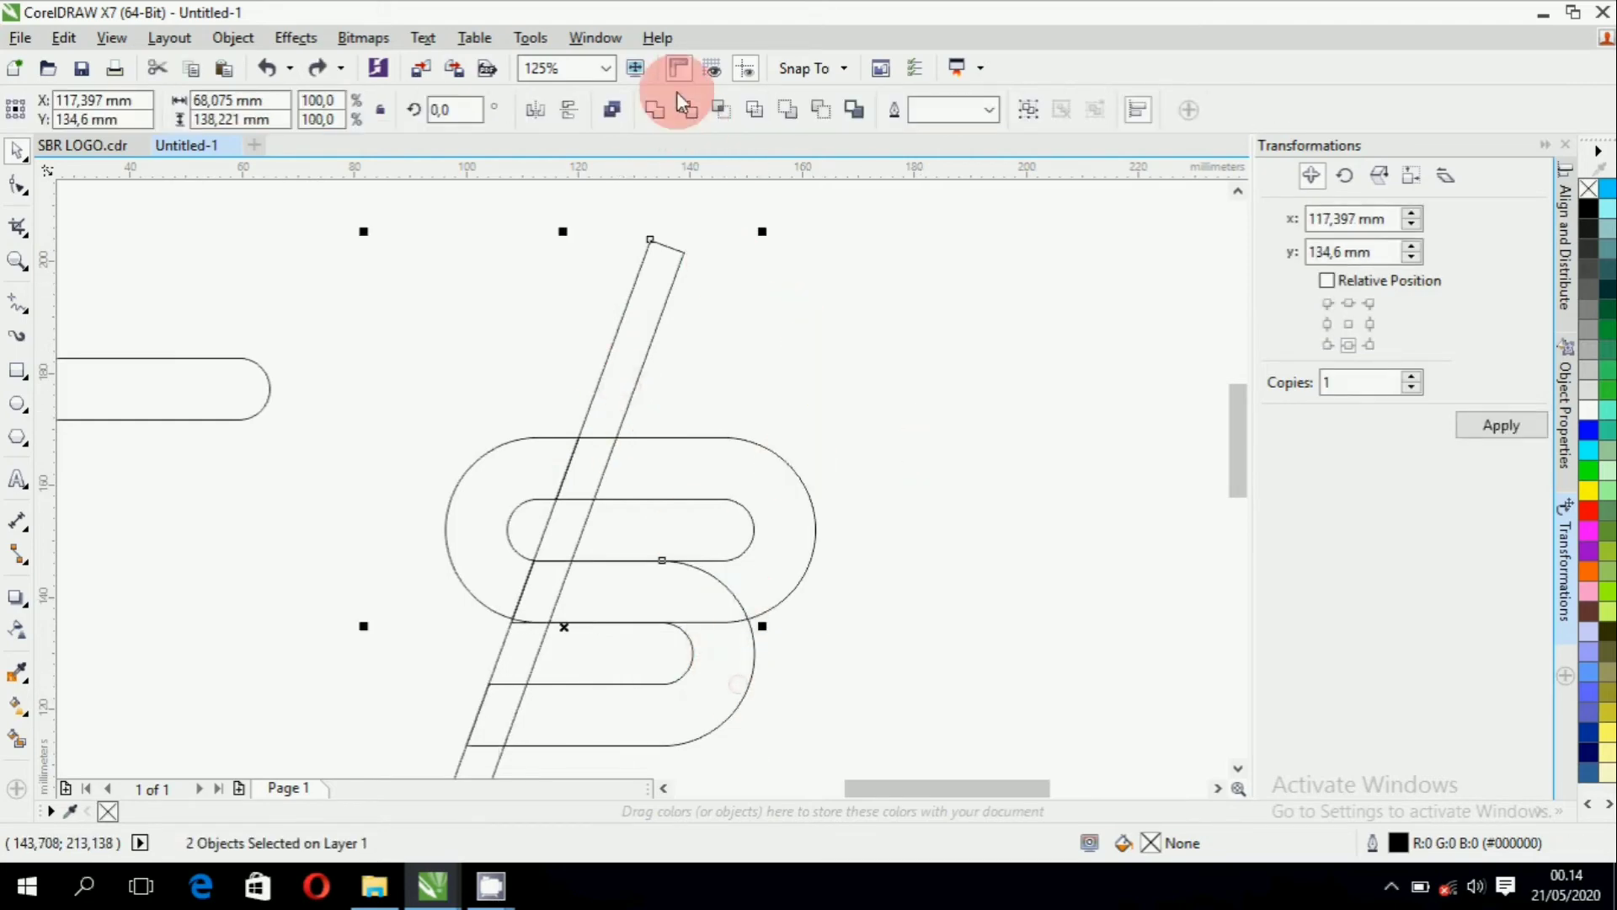
{"action": "left_click", "coordinate": [688, 106]}
{"action": "left_click", "coordinate": [888, 364]}
Trim the upper ring's right piece with the slanted bar and delete the bar.
{"action": "left_click", "coordinate": [610, 357]}
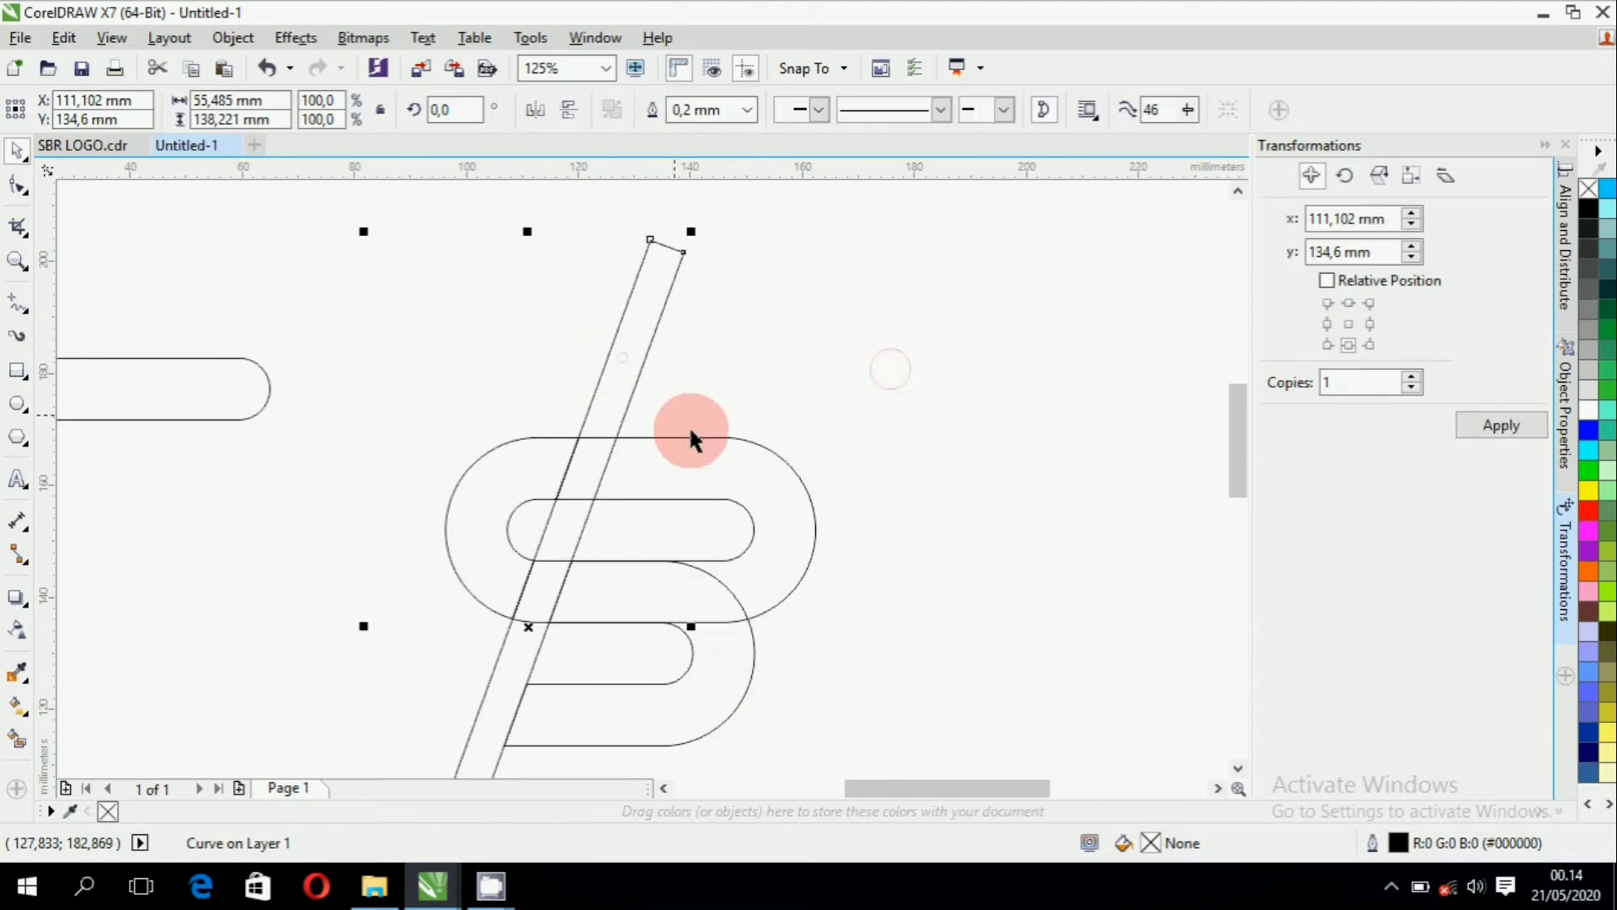
{"action": "left_click", "coordinate": [782, 486], "text": "shift"}
{"action": "left_click", "coordinate": [690, 110]}
{"action": "left_click", "coordinate": [791, 313]}
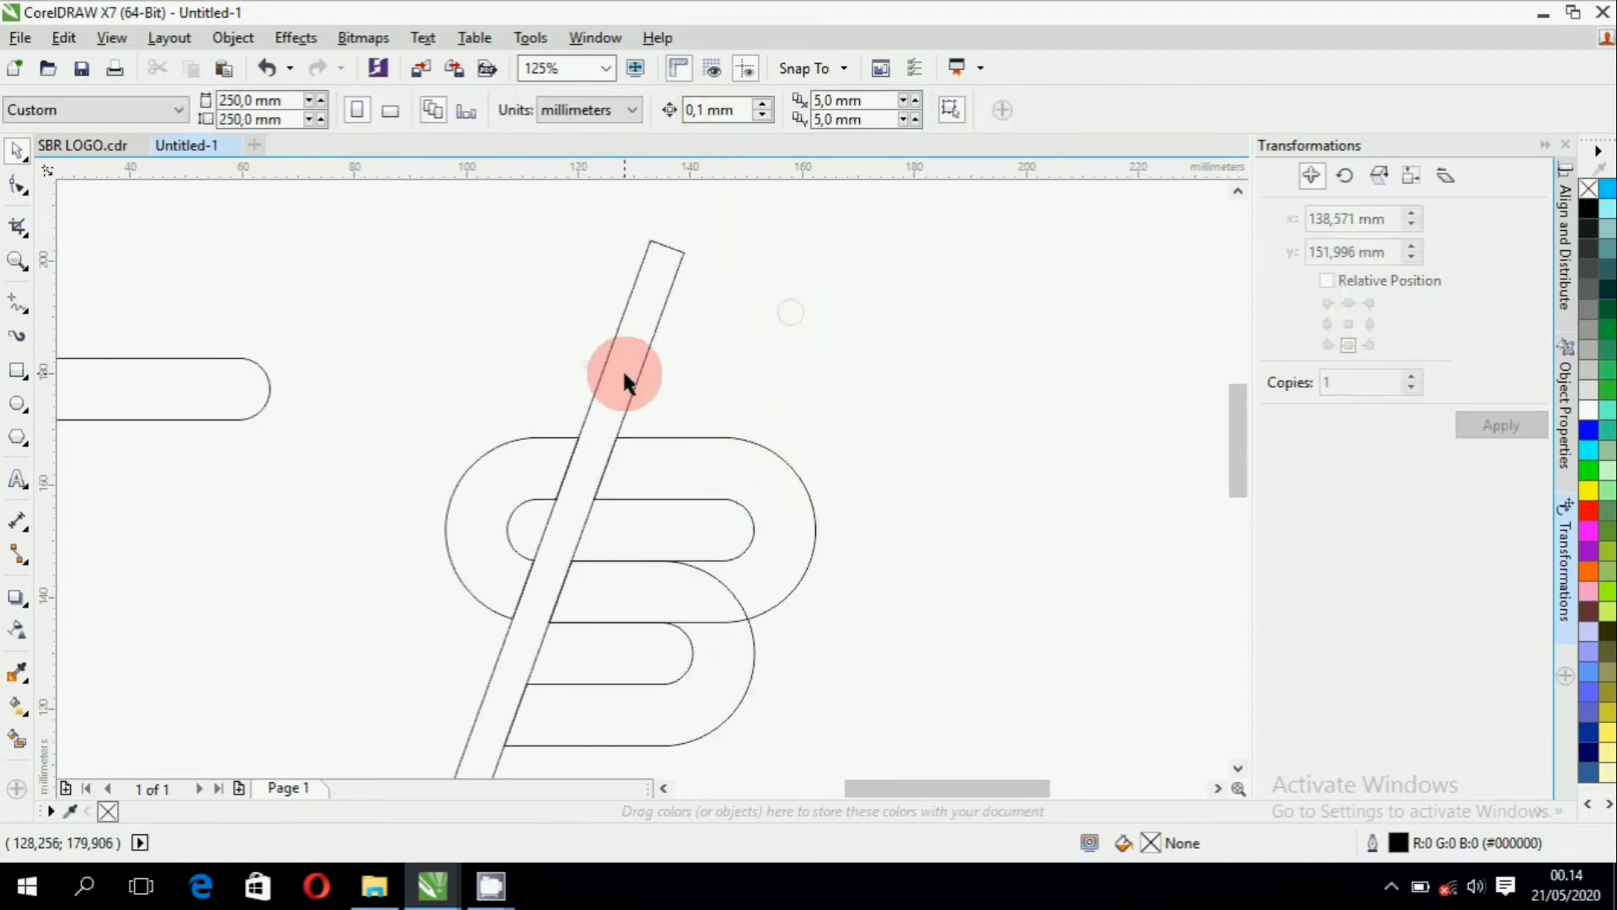
{"action": "left_click", "coordinate": [624, 370]}
{"action": "key", "text": "Delete"}
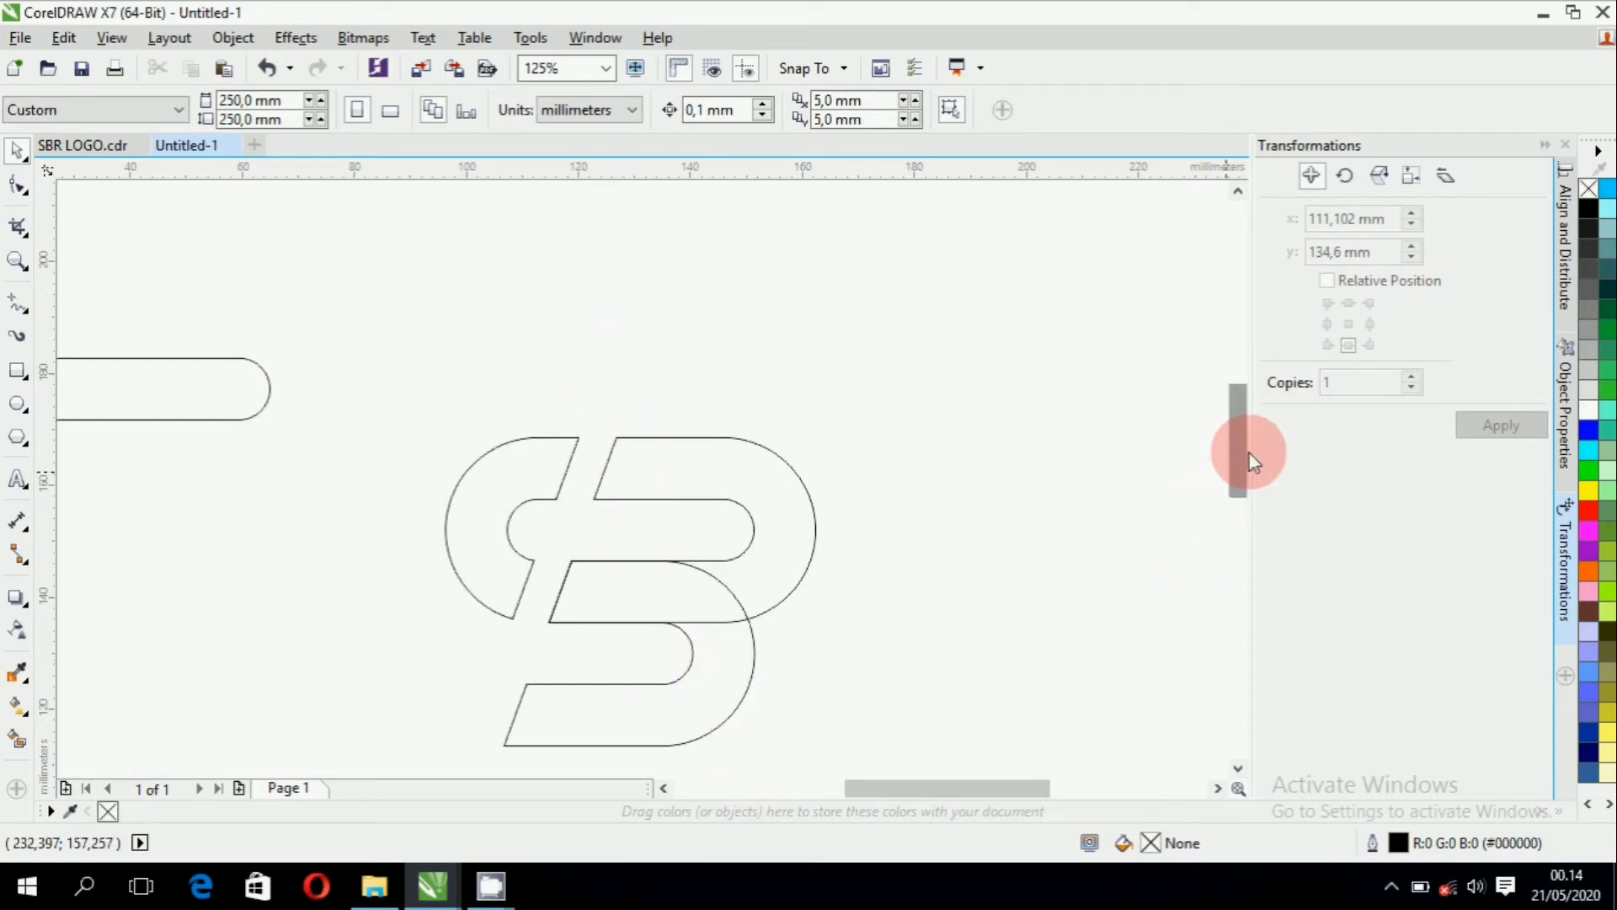
Duplicate the upper ring's right piece downward over the lower ring and align the top edges of both shapes.
{"action": "left_click_drag", "start_coordinate": [1250, 454], "coordinate": [1246, 480]}
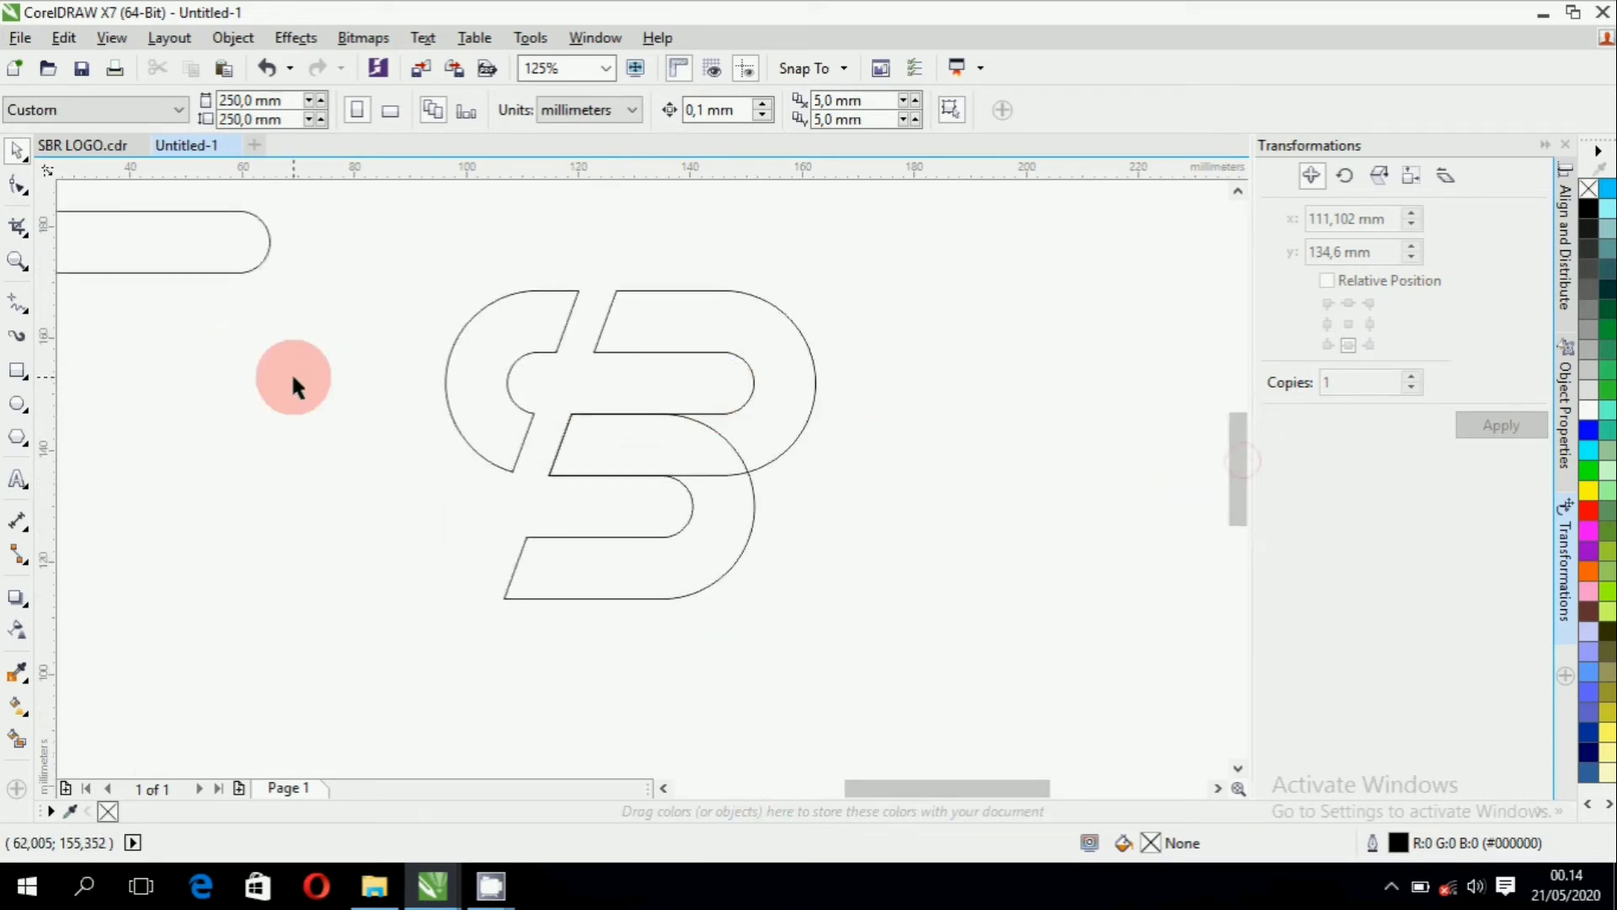
{"action": "left_click", "coordinate": [776, 416]}
{"action": "left_click_drag", "start_coordinate": [785, 385], "coordinate": [788, 509]}
{"action": "left_click", "coordinate": [562, 450], "text": "shift"}
{"action": "key", "text": "t"}
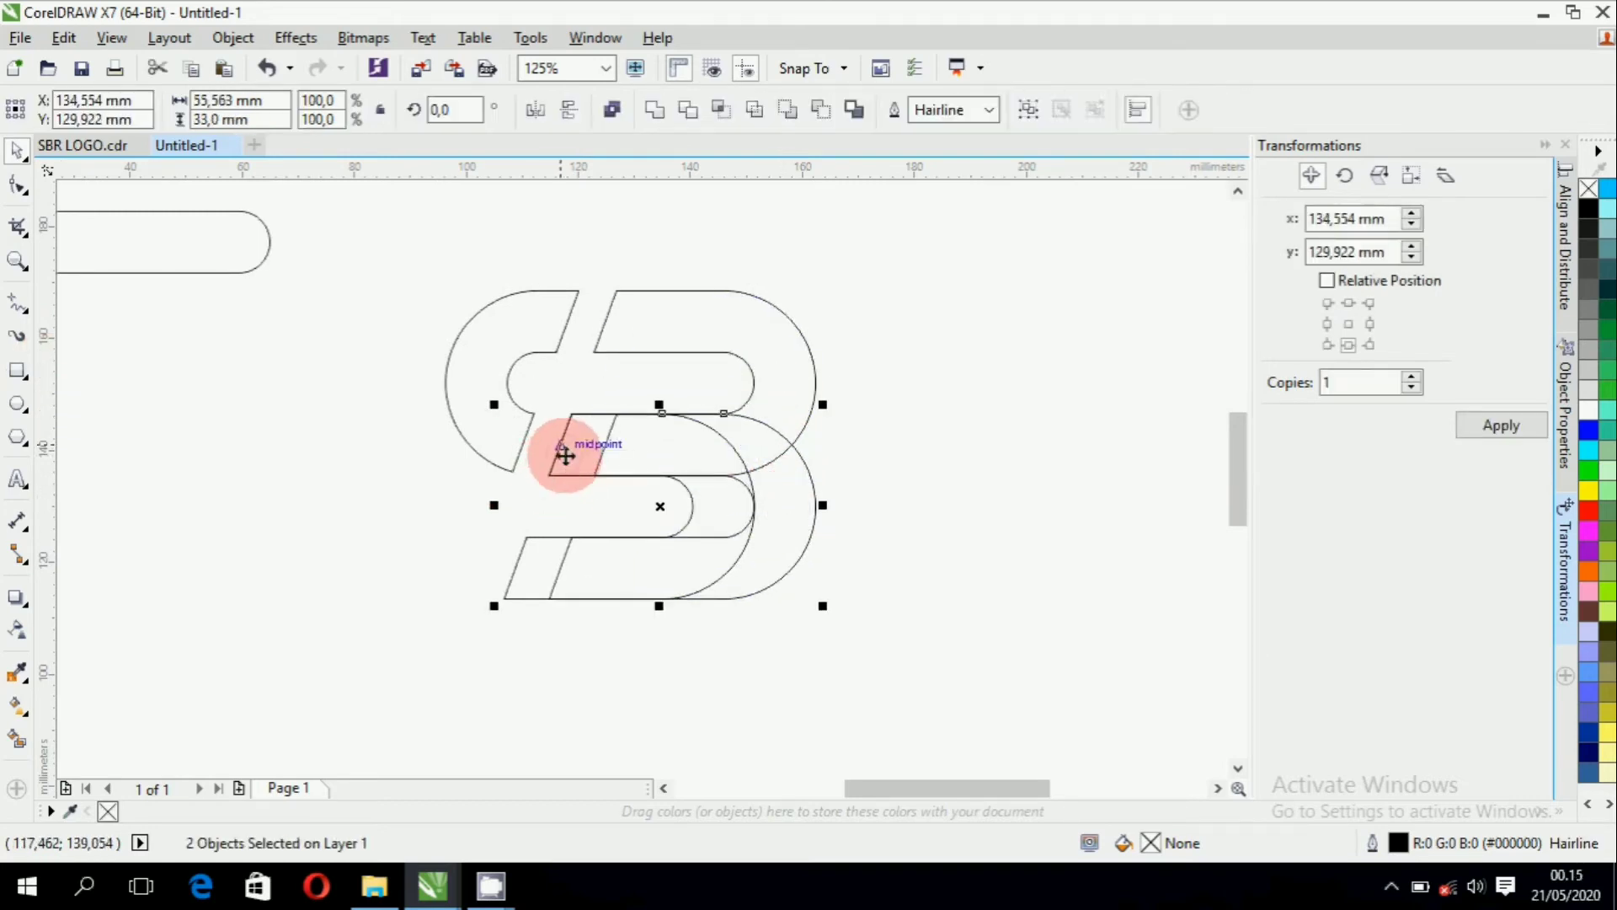
{"action": "left_click", "coordinate": [944, 486]}
{"action": "scroll", "coordinate": [817, 457], "scroll_direction": "up", "scroll_amount": 2}
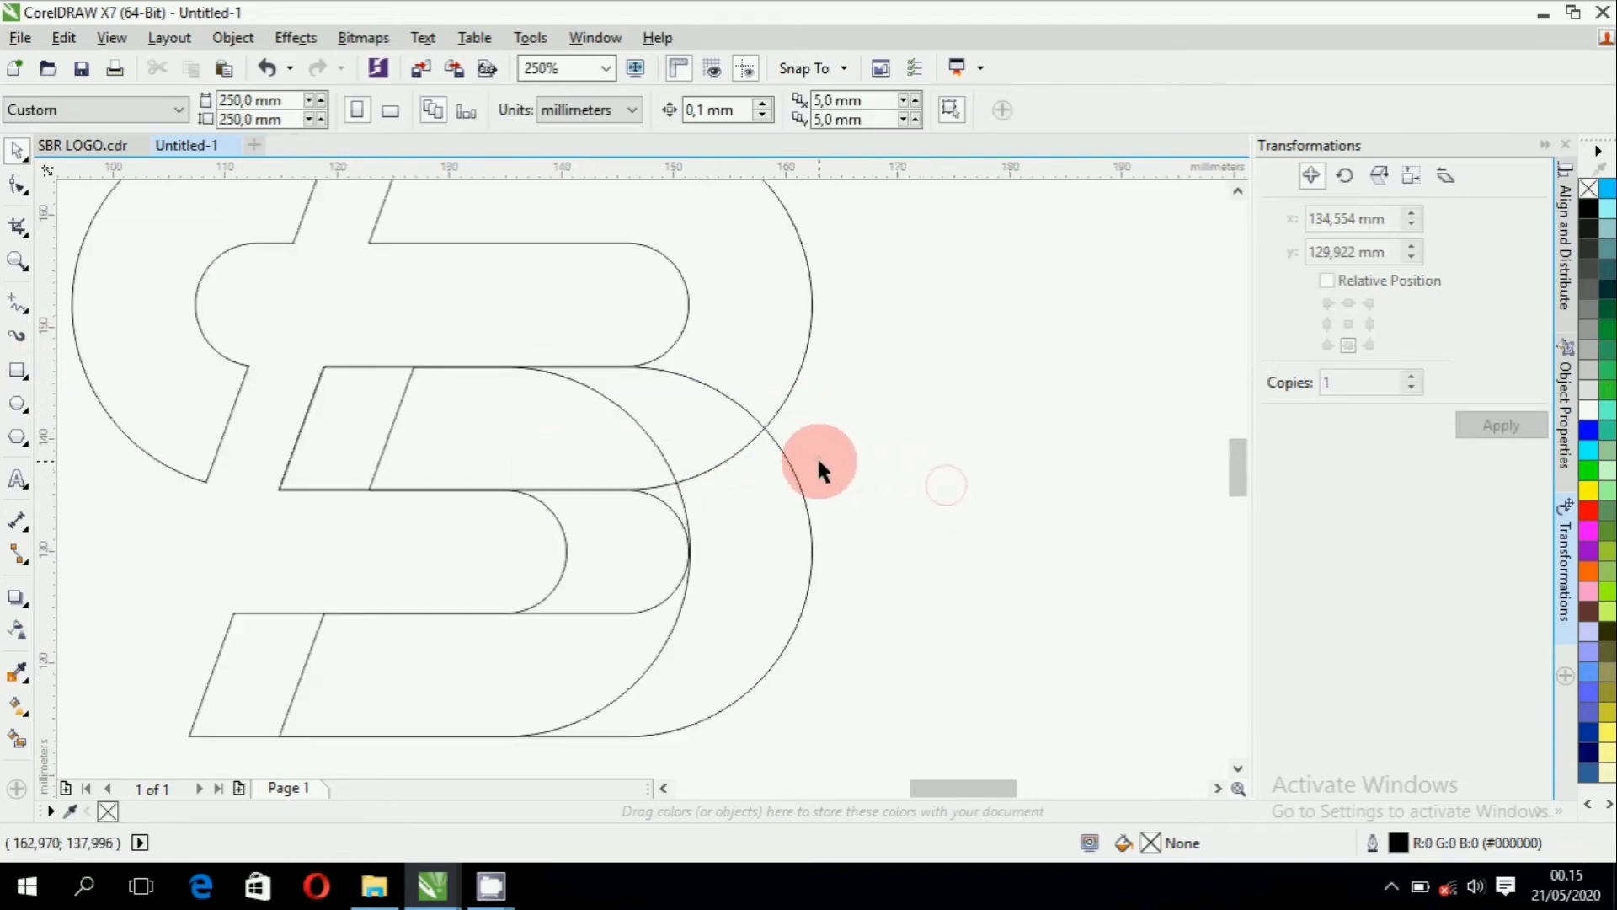
{"action": "left_click", "coordinate": [779, 490]}
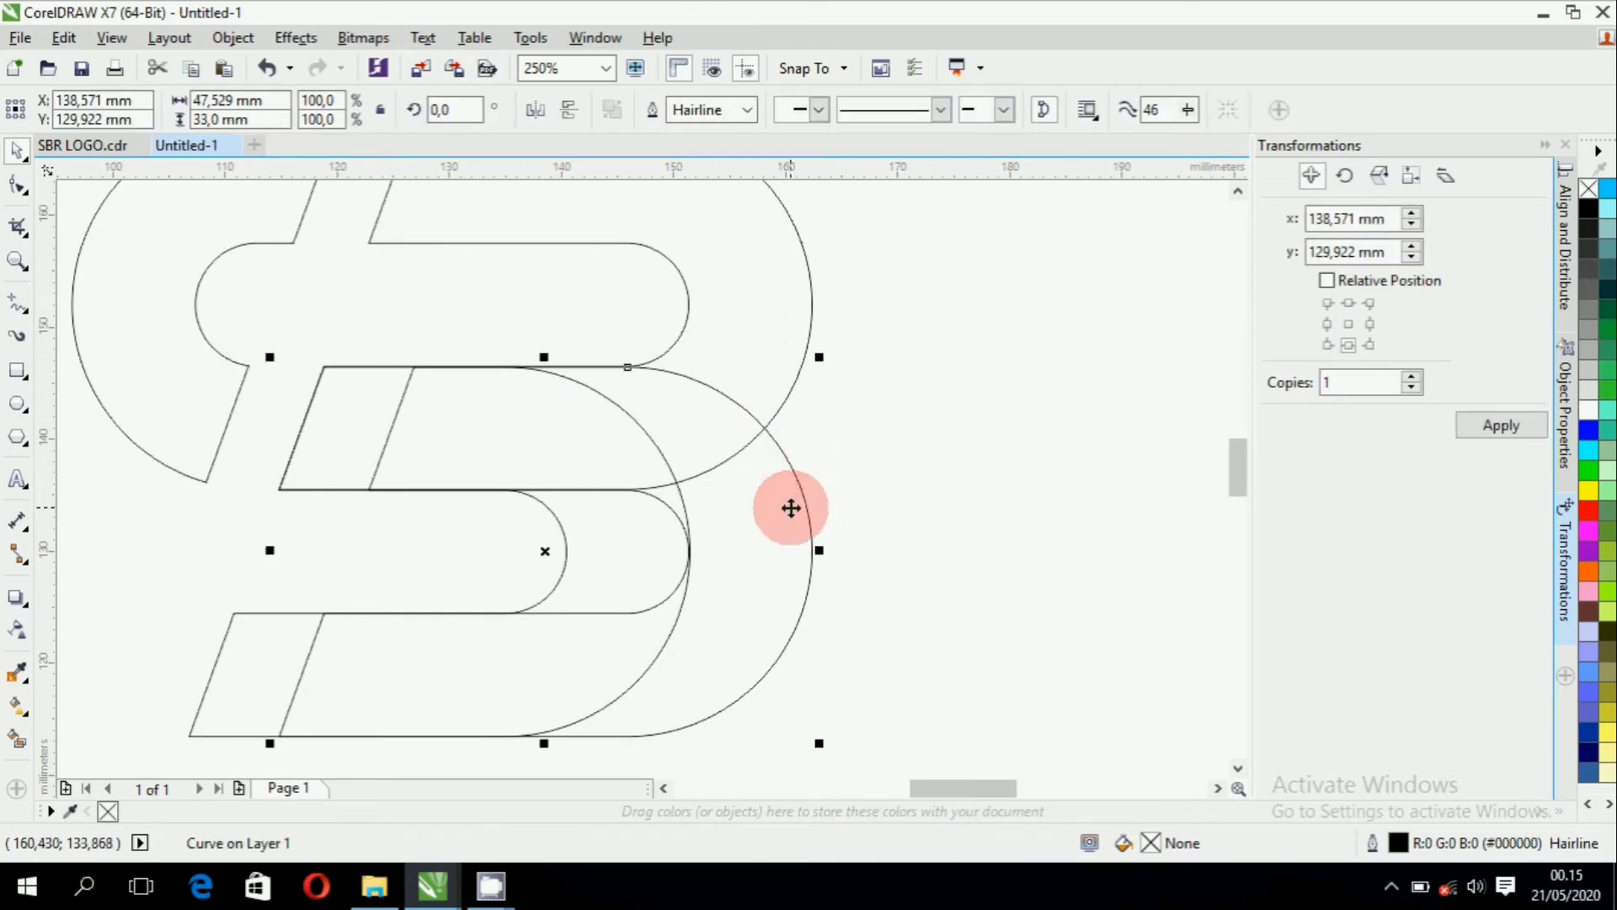
{"action": "left_click", "coordinate": [829, 500]}
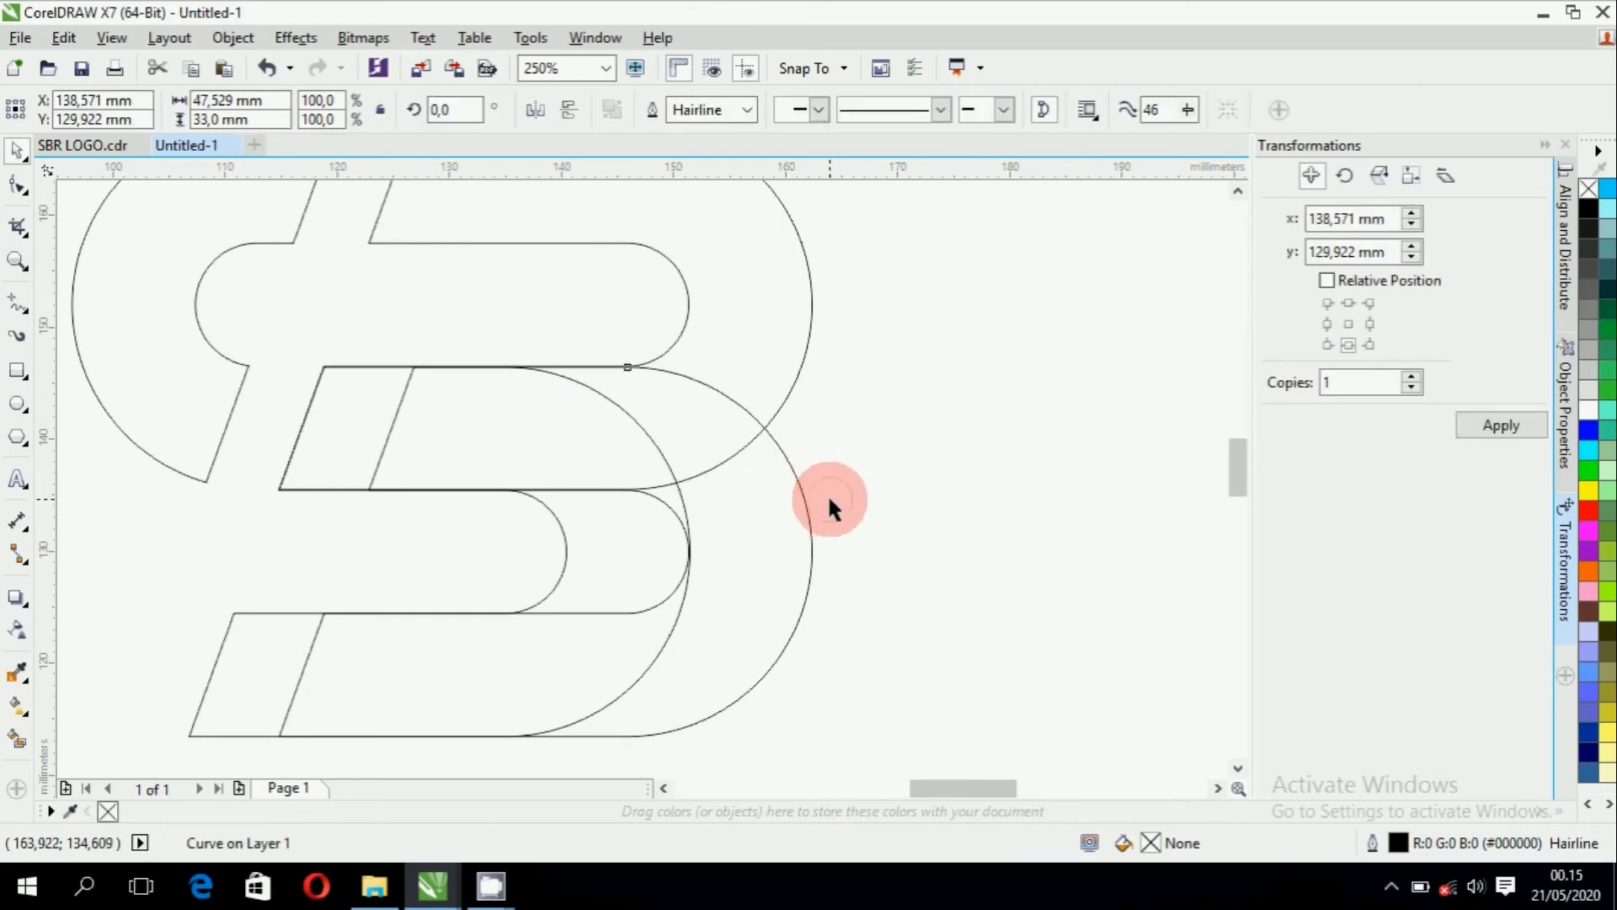
{"action": "left_click_drag", "start_coordinate": [1237, 462], "coordinate": [1239, 451]}
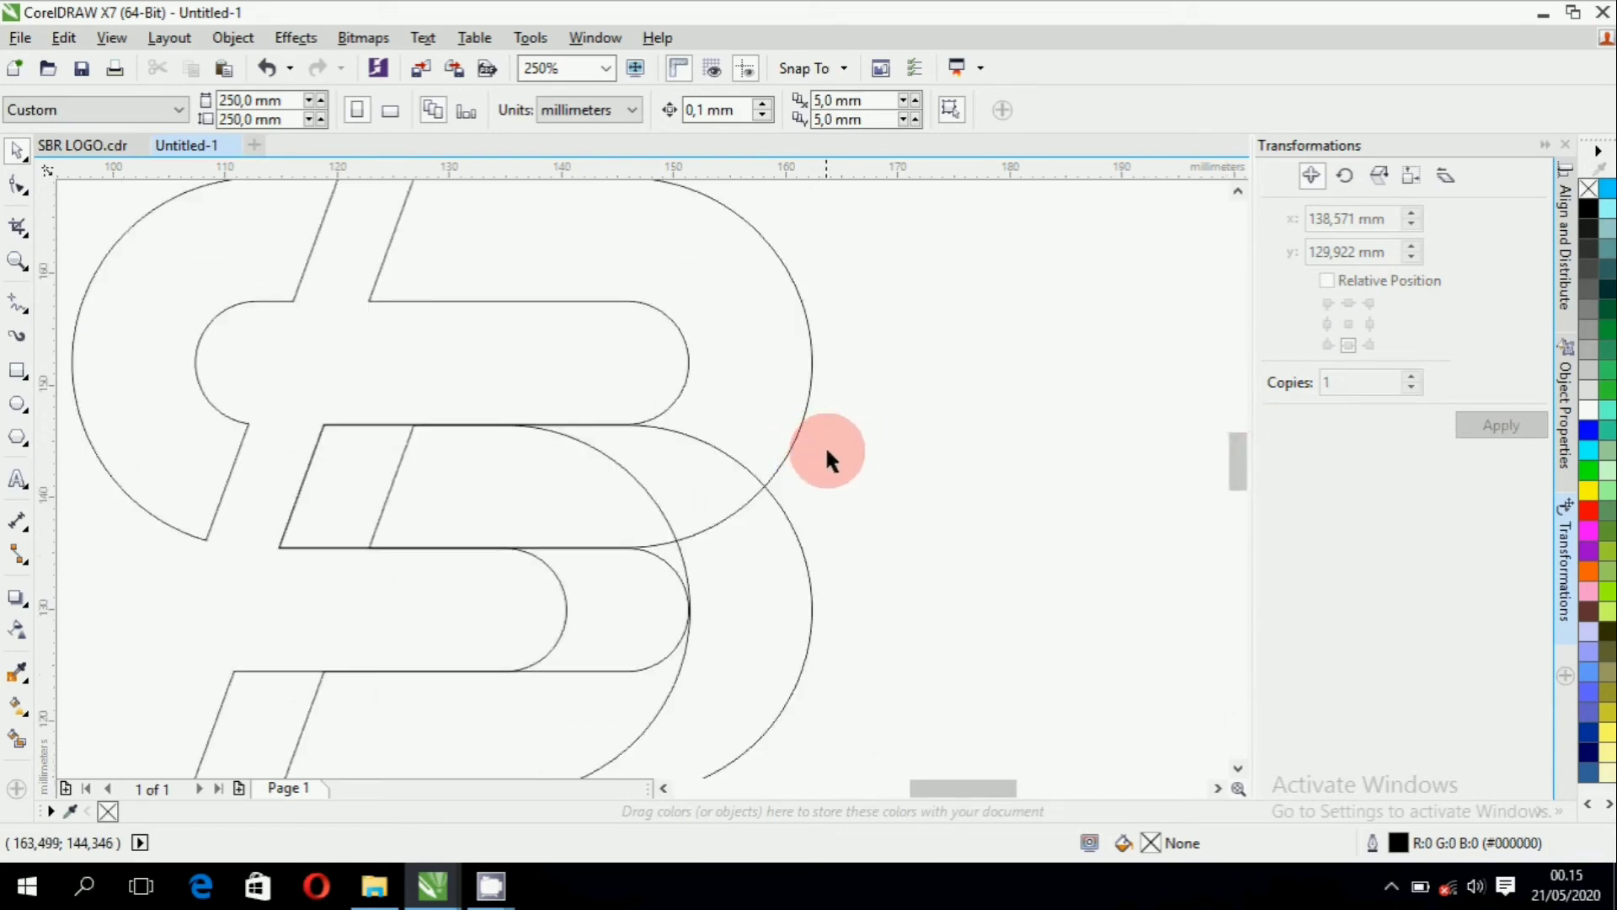
{"action": "scroll", "coordinate": [826, 444], "scroll_direction": "down", "scroll_amount": 3}
{"action": "scroll", "coordinate": [841, 458], "scroll_direction": "up", "scroll_amount": 2}
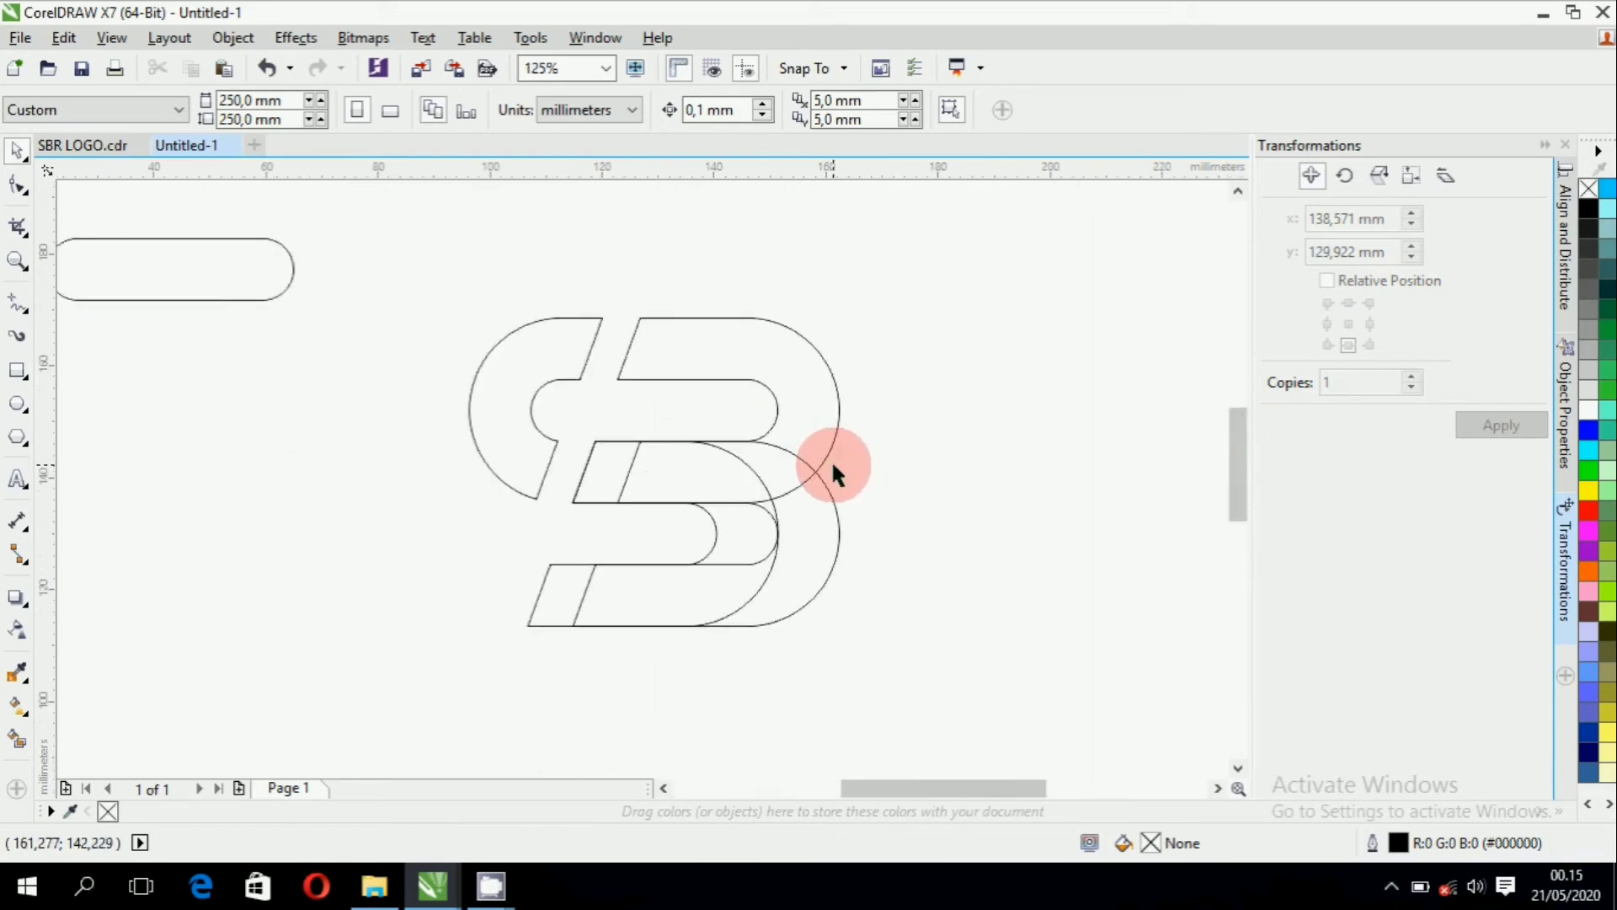
Draw a square about 11.4 mm wide to the right of the logo and duplicate it downward into a column of three.
{"action": "left_click", "coordinate": [17, 370]}
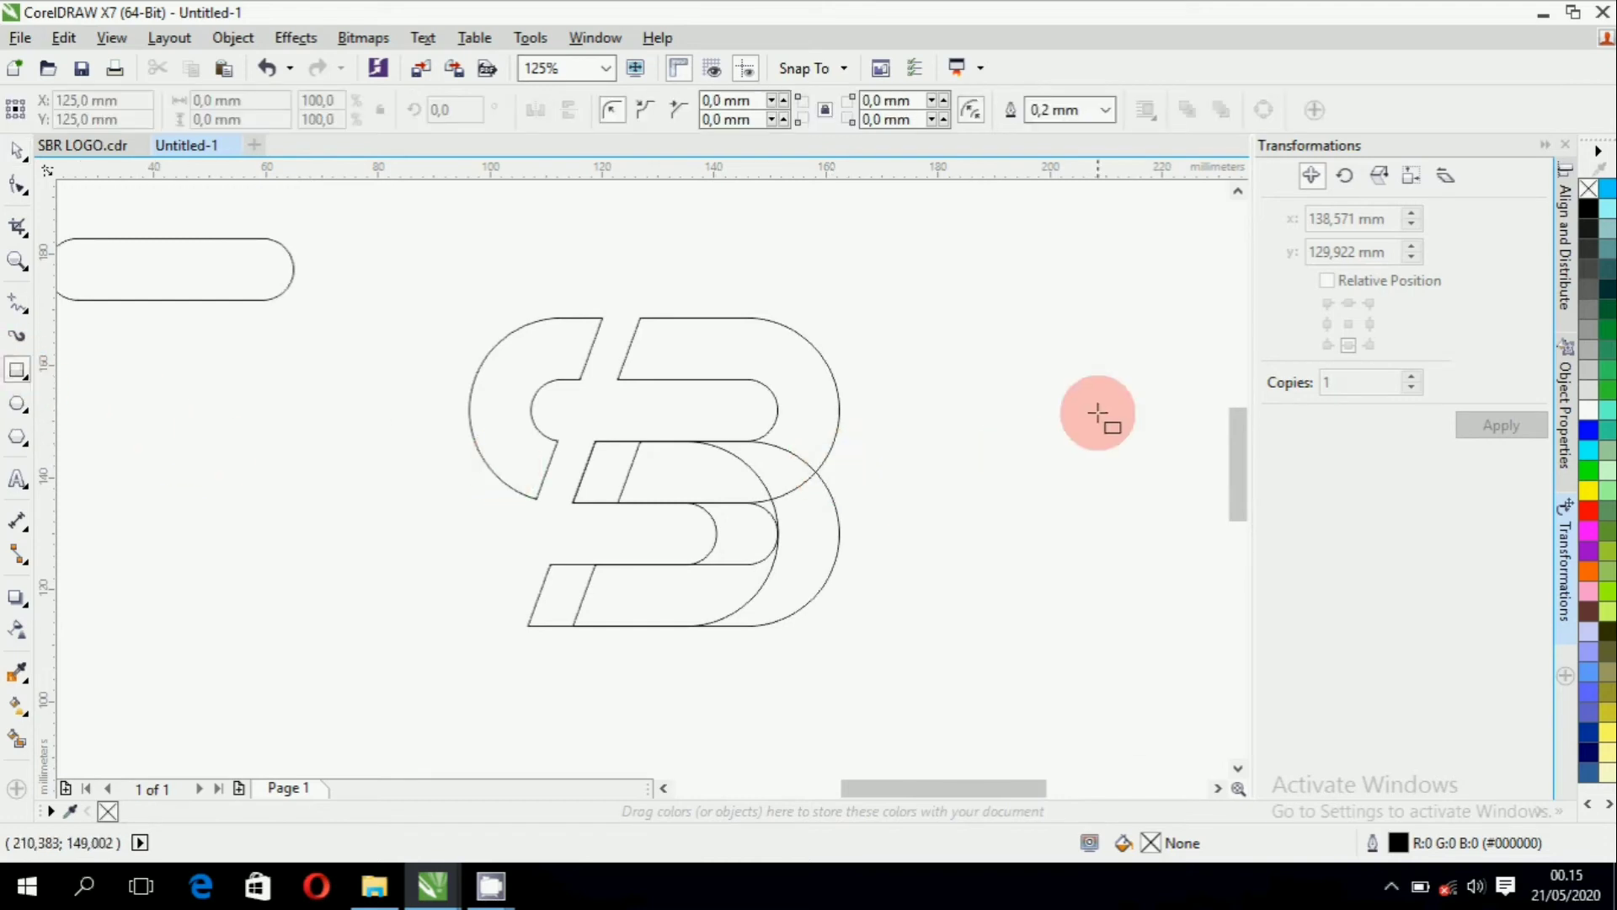
{"action": "left_click_drag", "start_coordinate": [990, 345], "coordinate": [1045, 447]}
{"action": "left_click", "coordinate": [17, 150]}
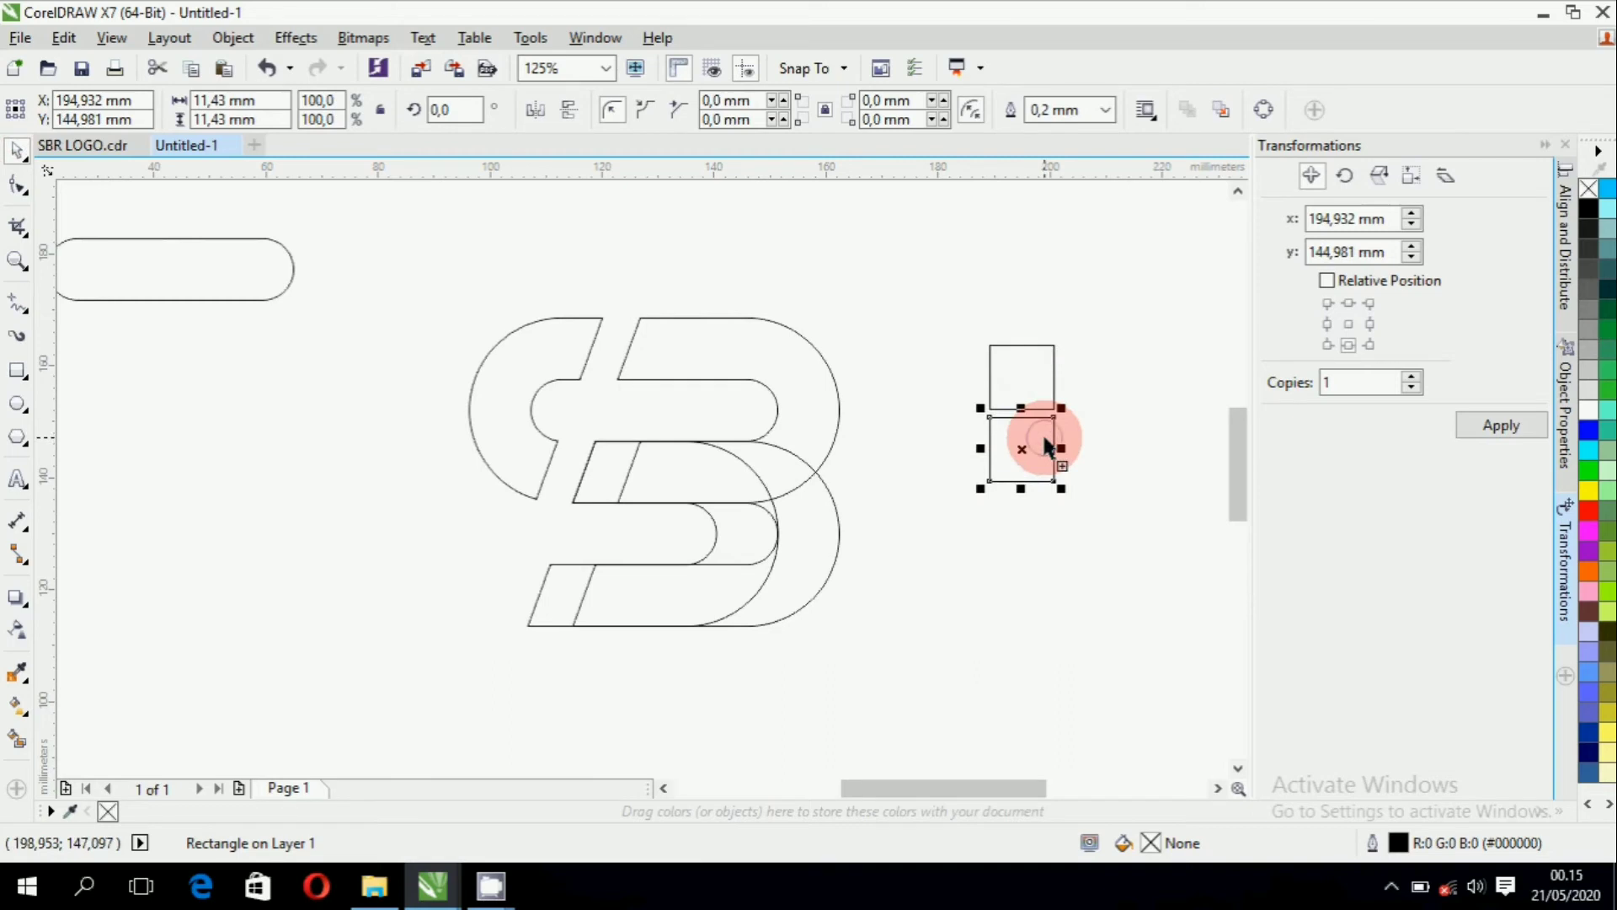
{"action": "key", "text": "ctrl+e"}
{"action": "left_click", "coordinate": [774, 386]}
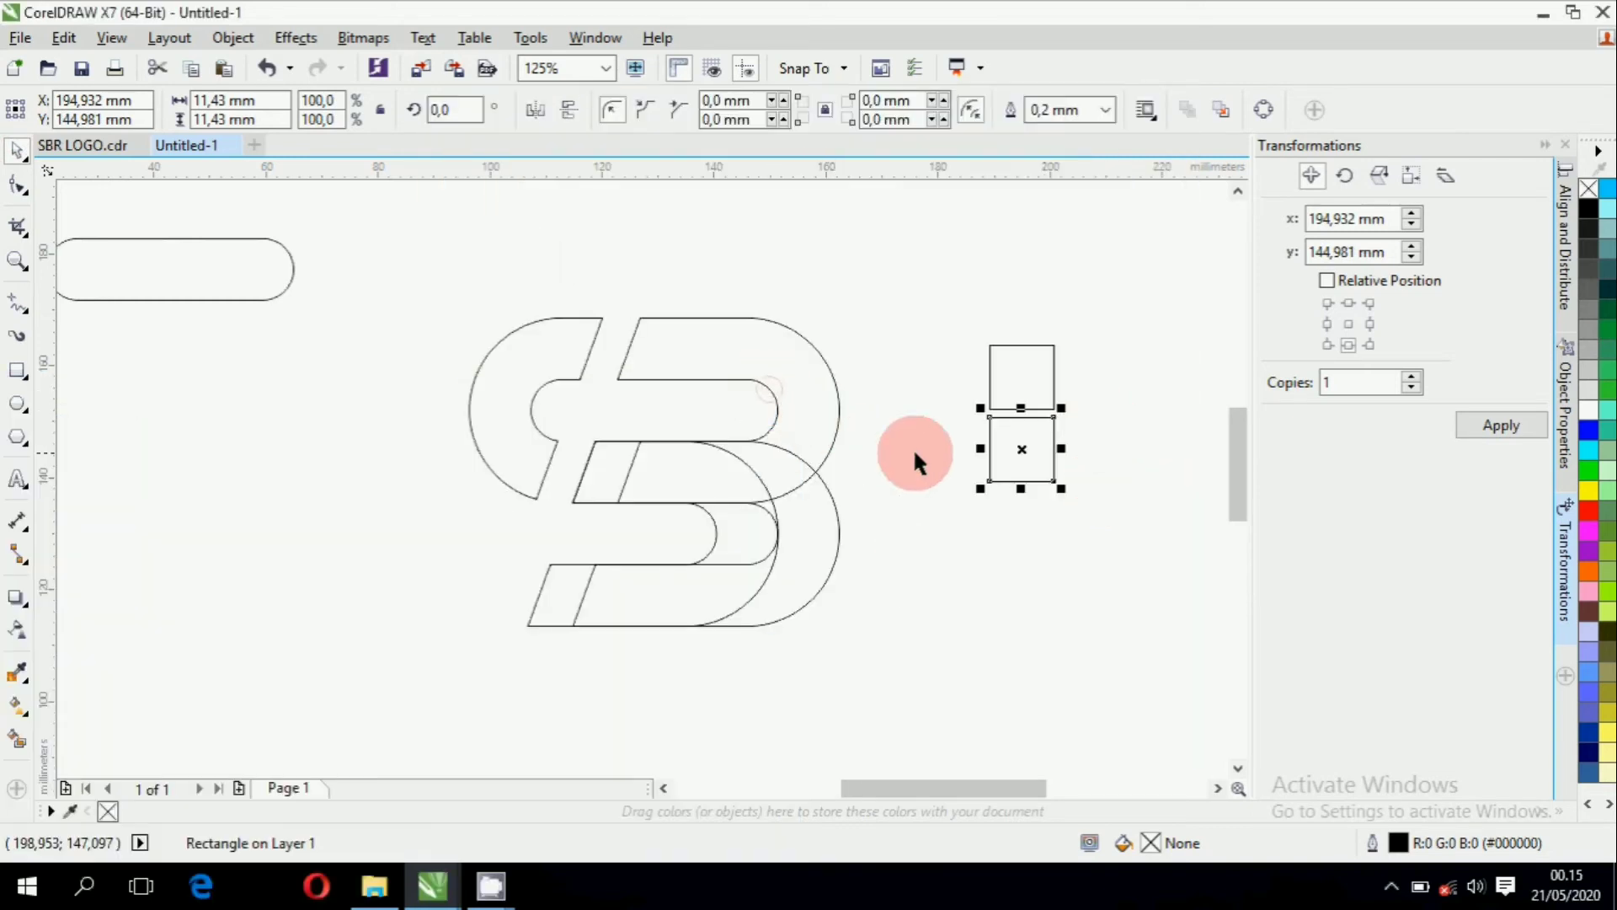
{"action": "key", "text": "ctrl+r"}
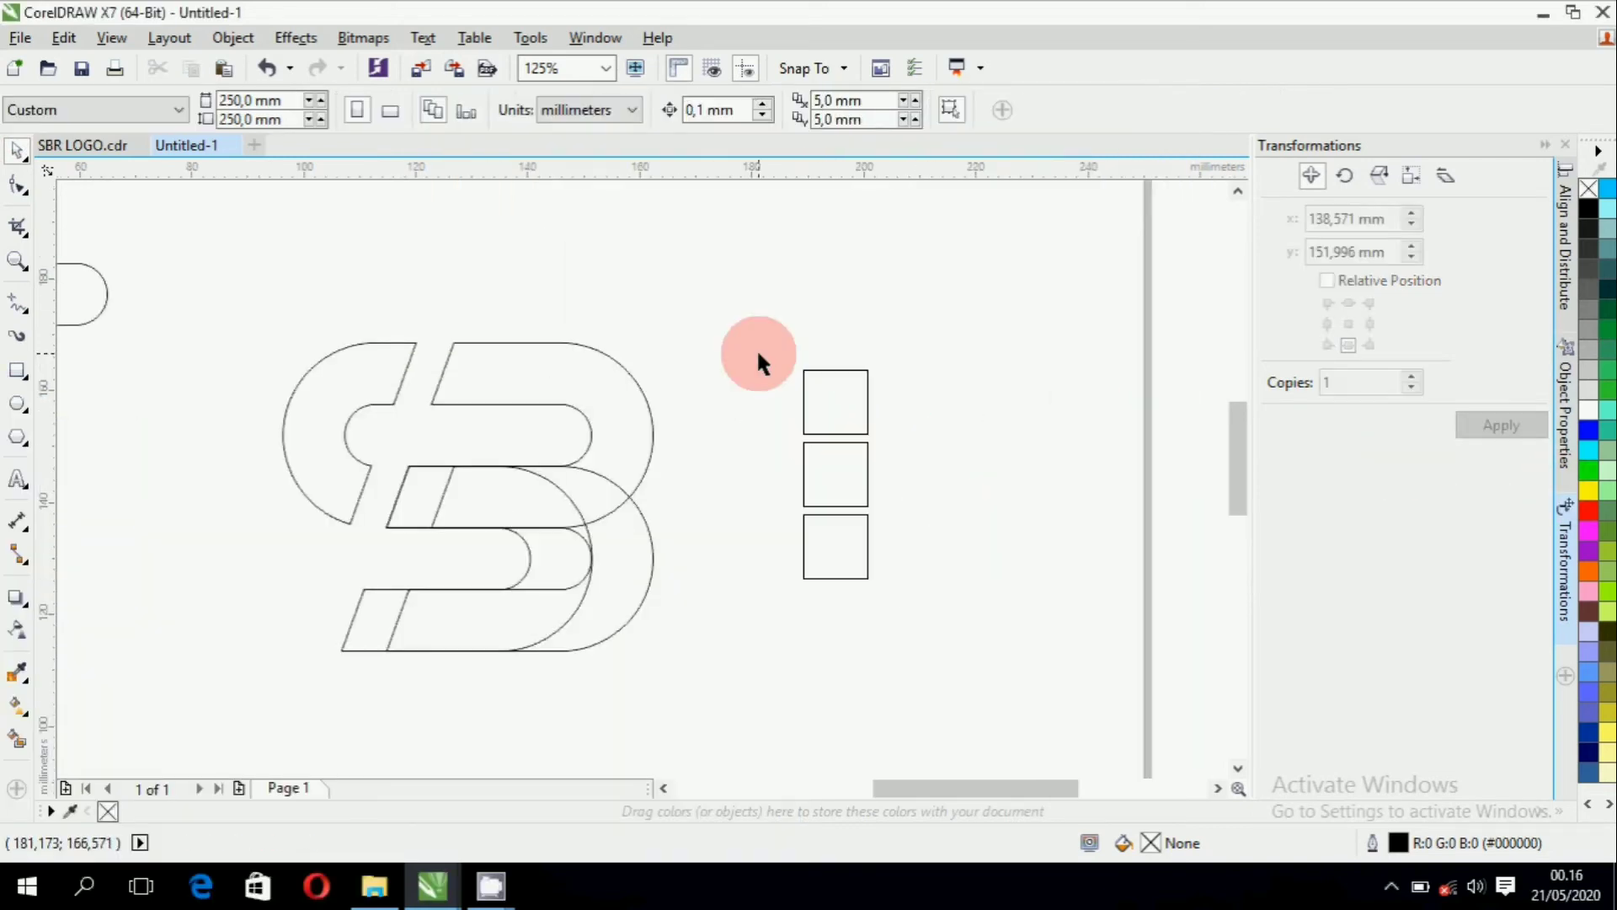
Fill the three squares from top to bottom with black, dark grey (#666666) and light grey (#CCCCCC).
{"action": "left_click", "coordinate": [841, 381]}
{"action": "left_click", "coordinate": [1589, 211]}
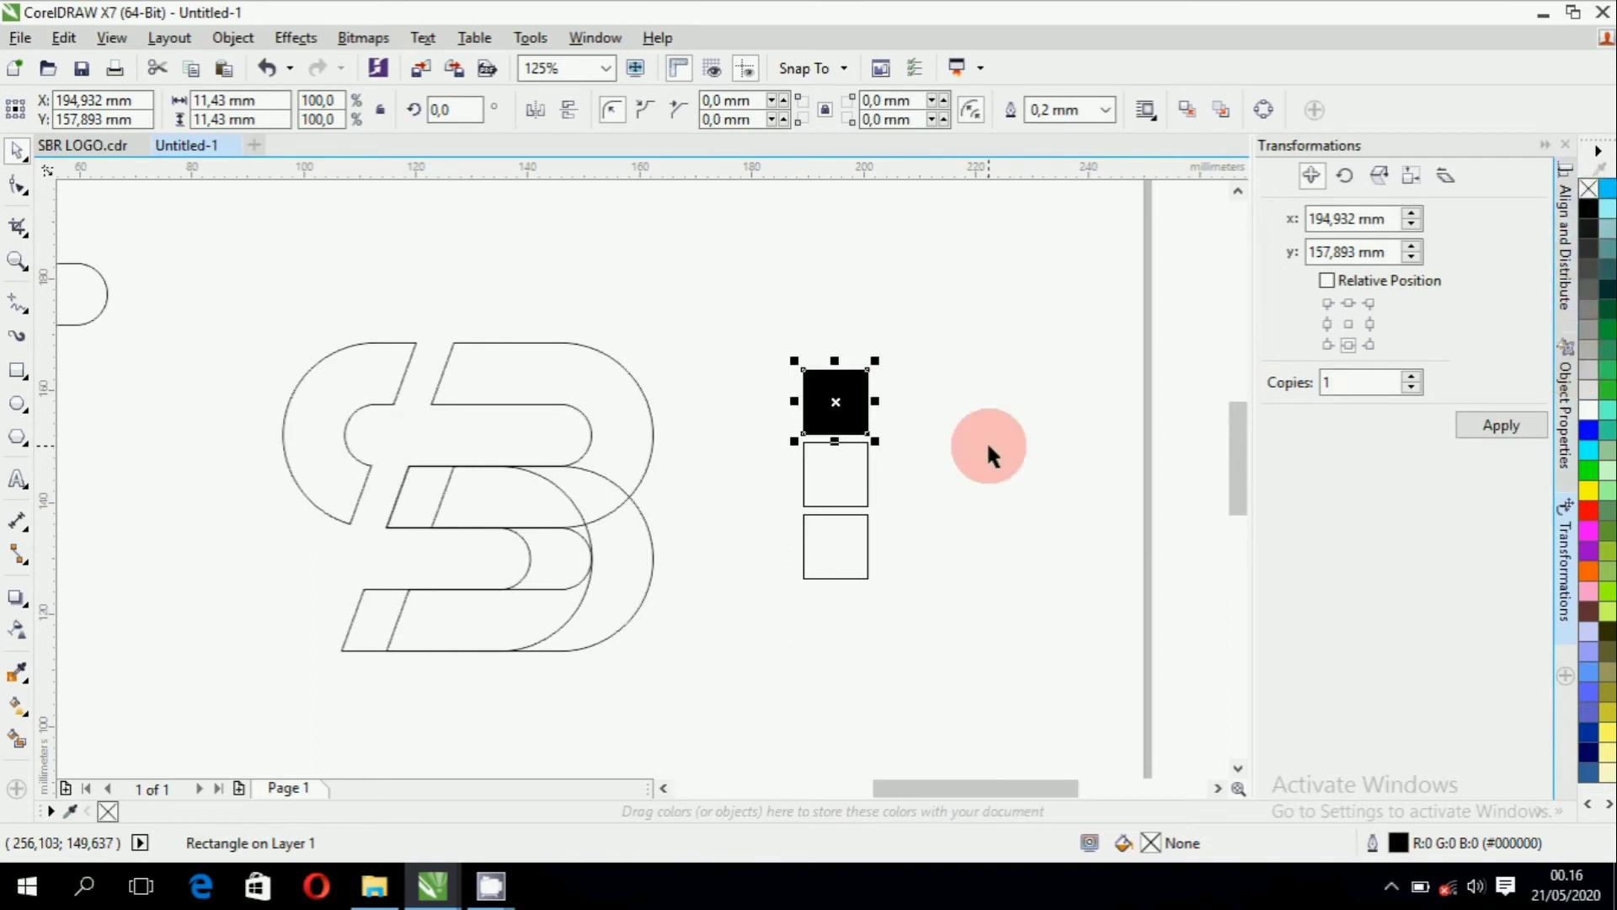
{"action": "left_click", "coordinate": [988, 446]}
{"action": "left_click", "coordinate": [867, 472]}
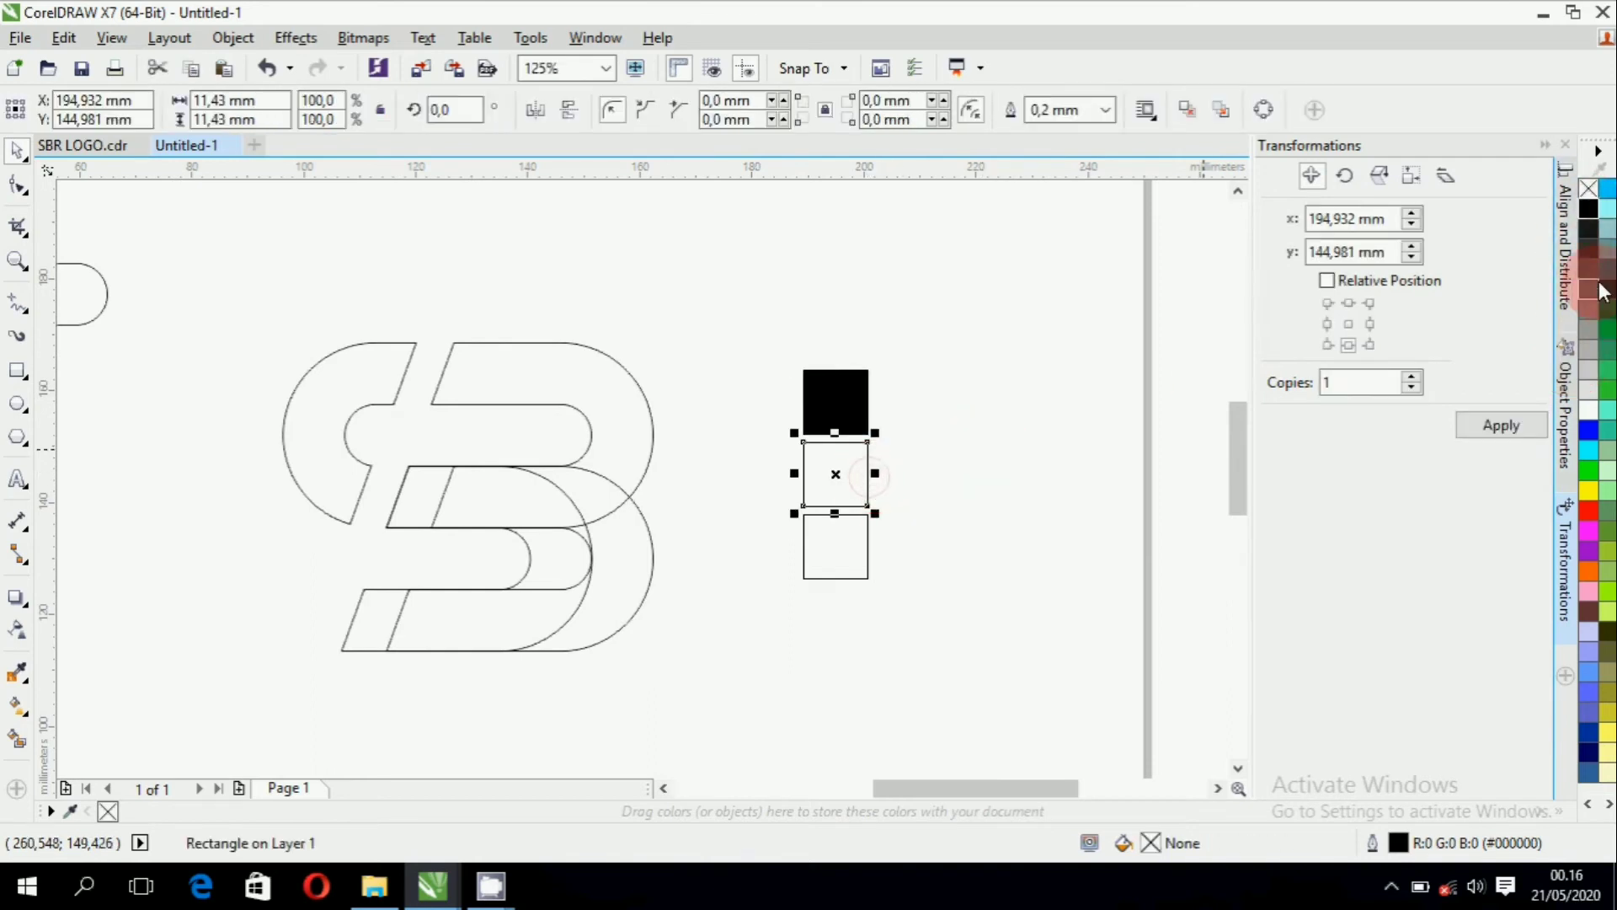
{"action": "left_click", "coordinate": [1593, 295]}
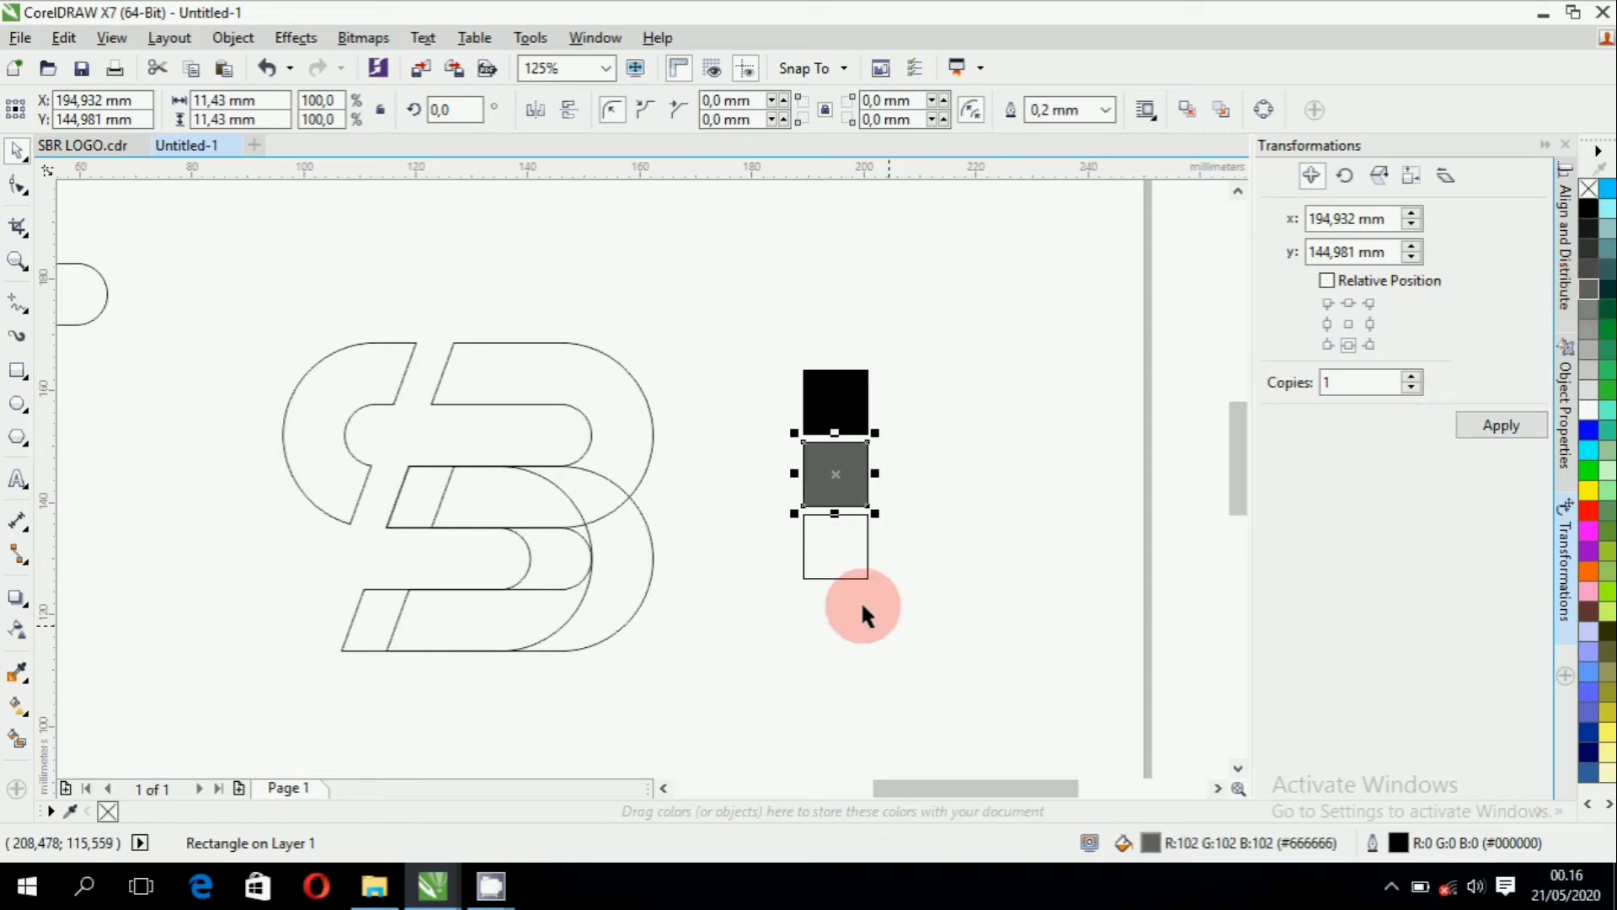
{"action": "left_click", "coordinate": [853, 552]}
{"action": "left_click", "coordinate": [1592, 381]}
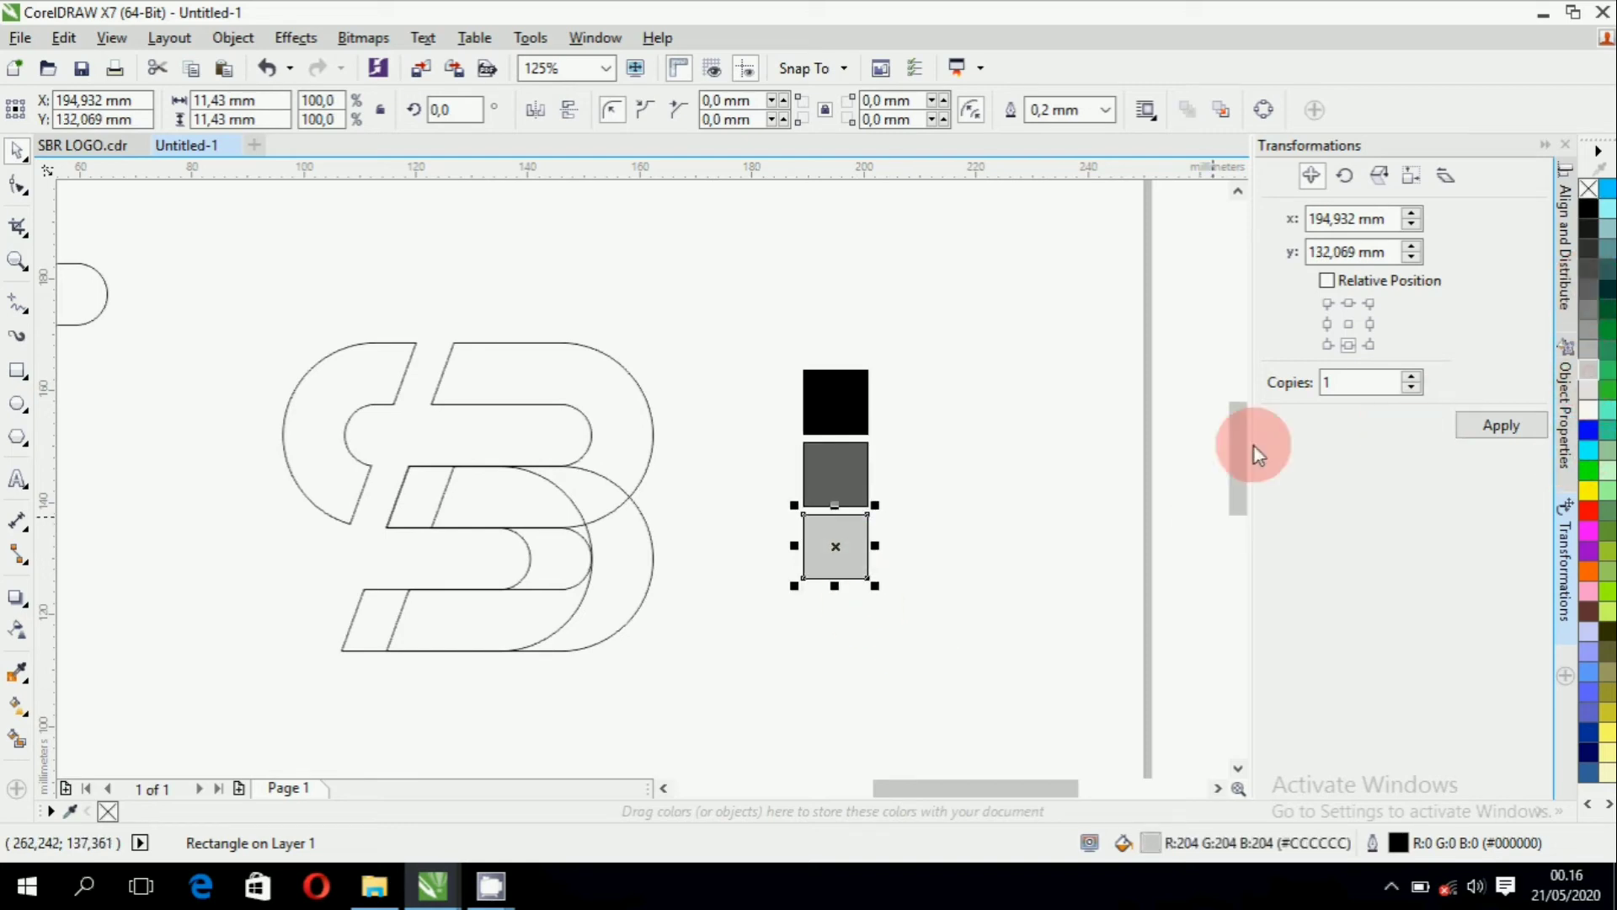
{"action": "left_click", "coordinate": [1073, 482]}
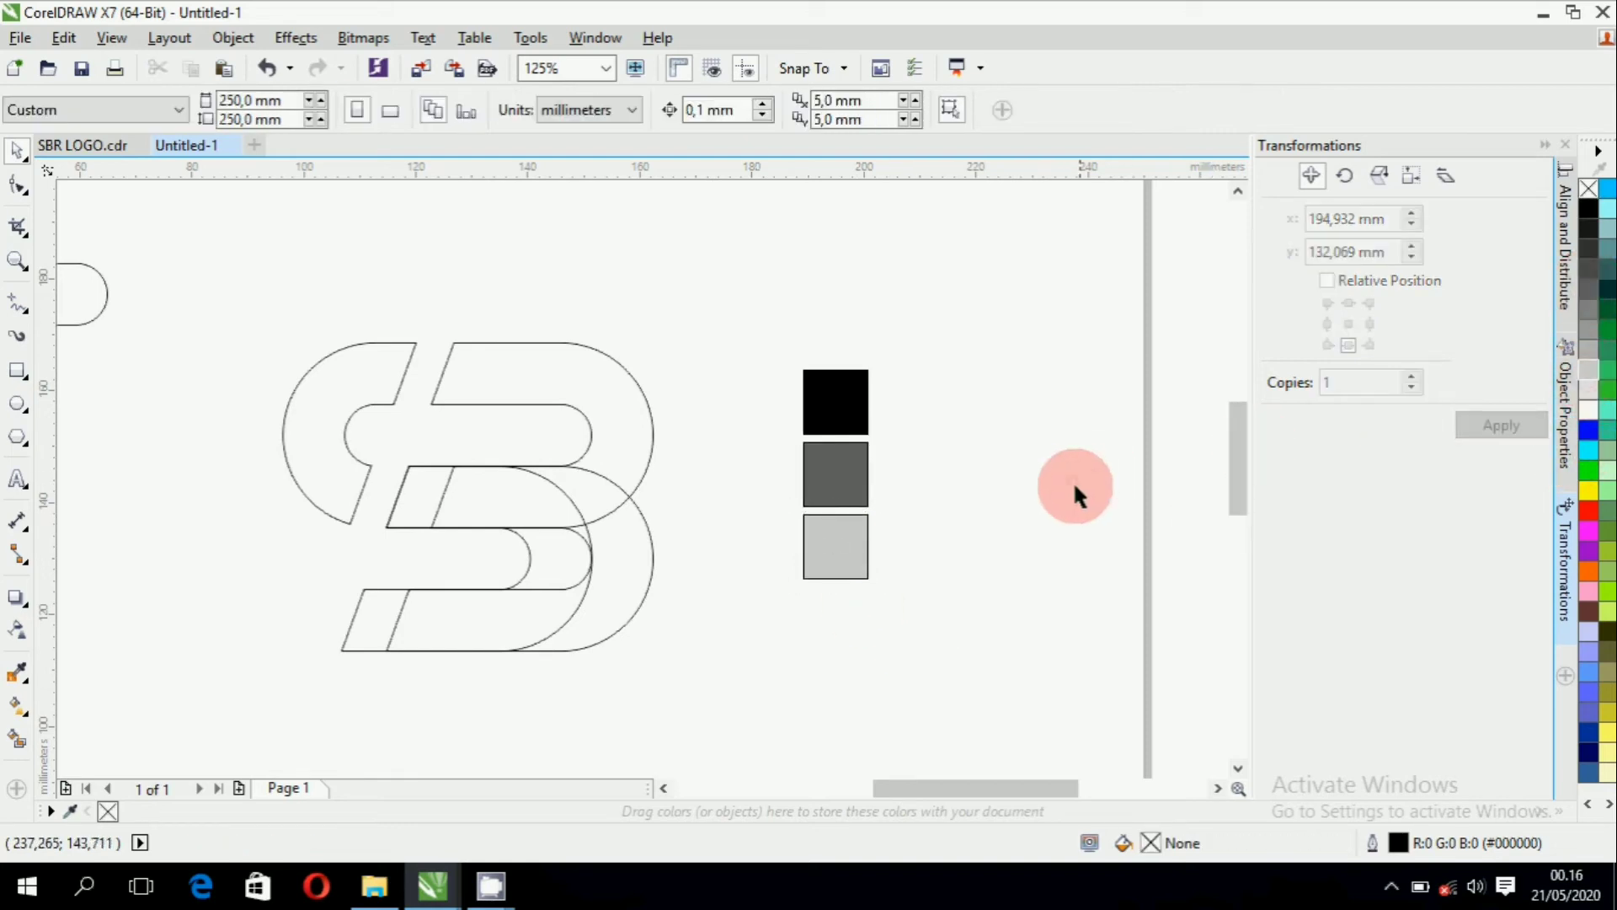
Sample the black, dark grey and light grey of the three squares into the document palette.
{"action": "left_click", "coordinate": [408, 374]}
{"action": "left_click", "coordinate": [841, 386]}
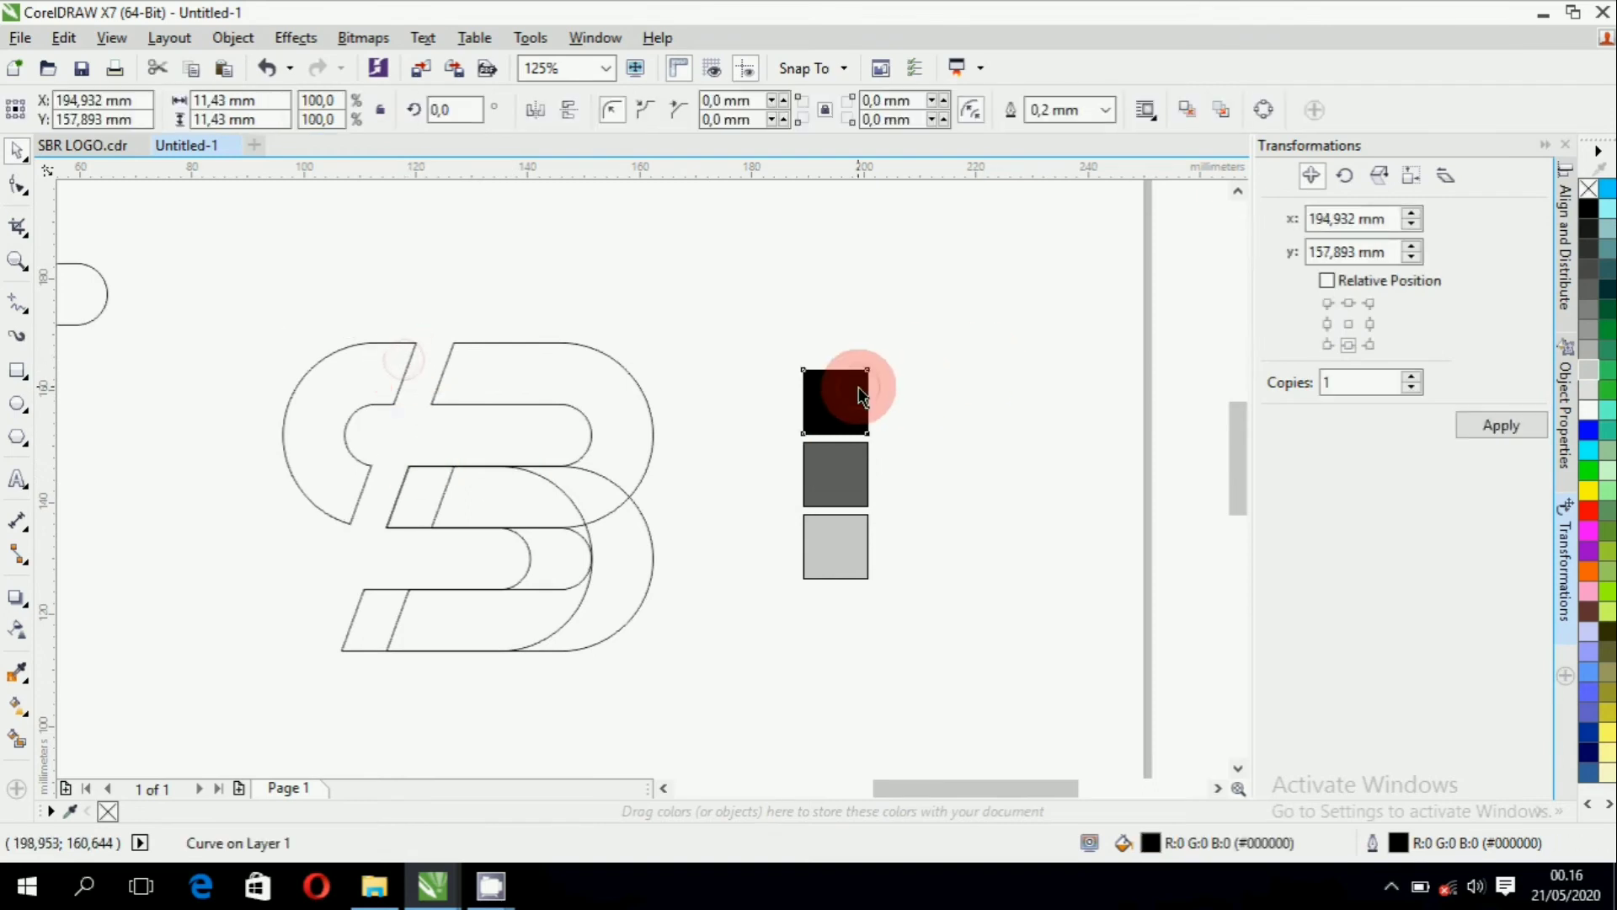
{"action": "left_click", "coordinate": [740, 331]}
{"action": "left_click", "coordinate": [70, 811]}
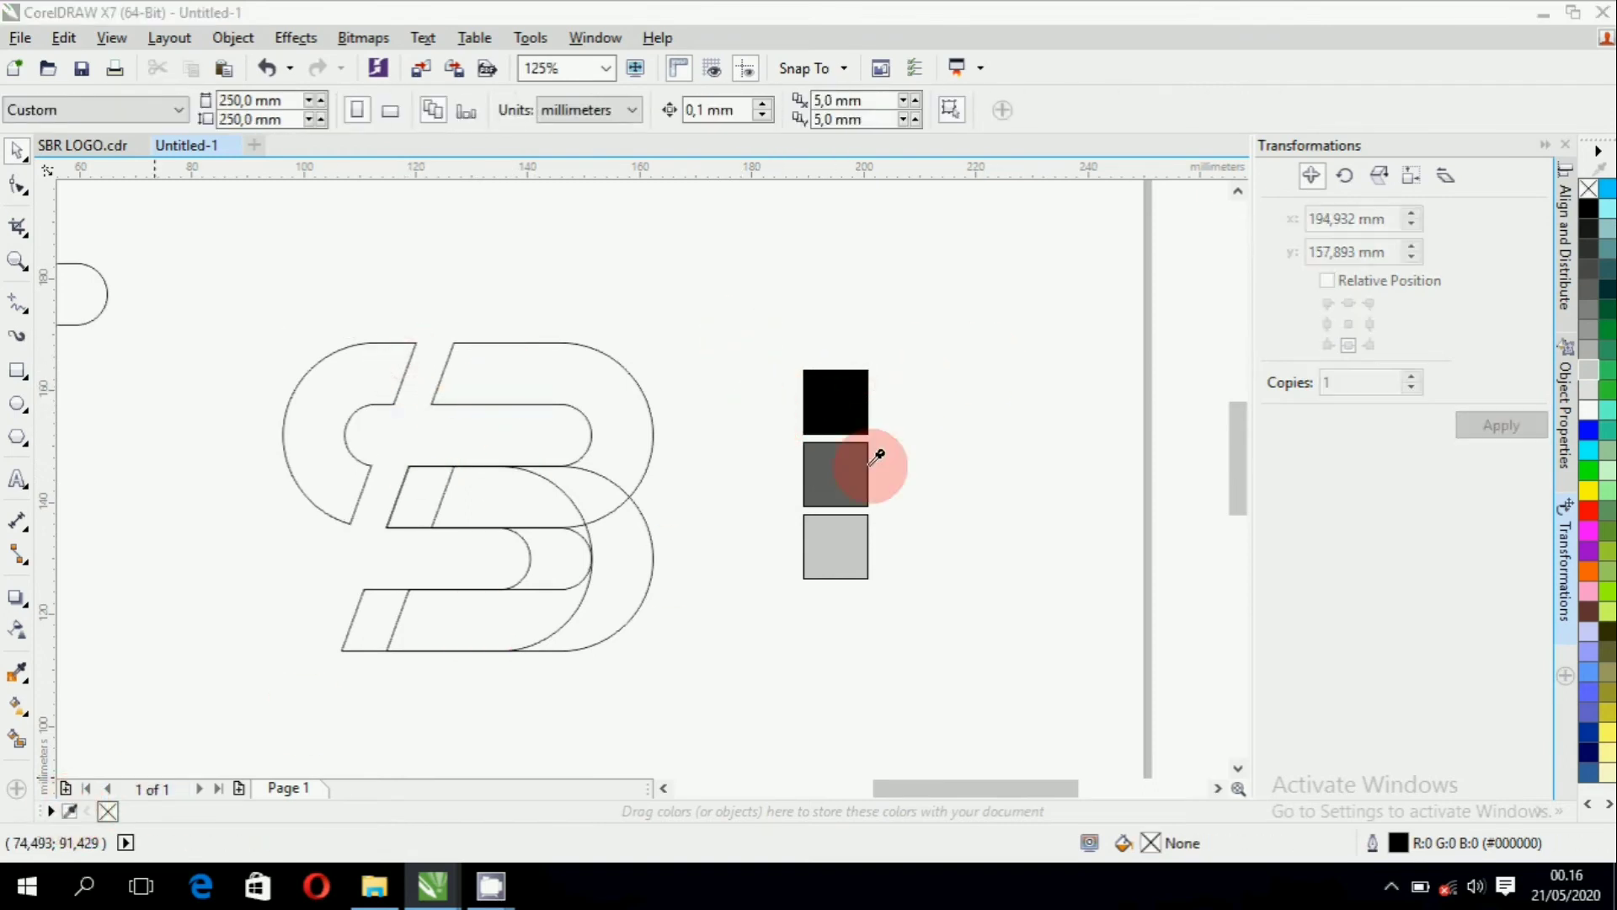
{"action": "left_click", "coordinate": [849, 410]}
{"action": "left_click", "coordinate": [71, 811]}
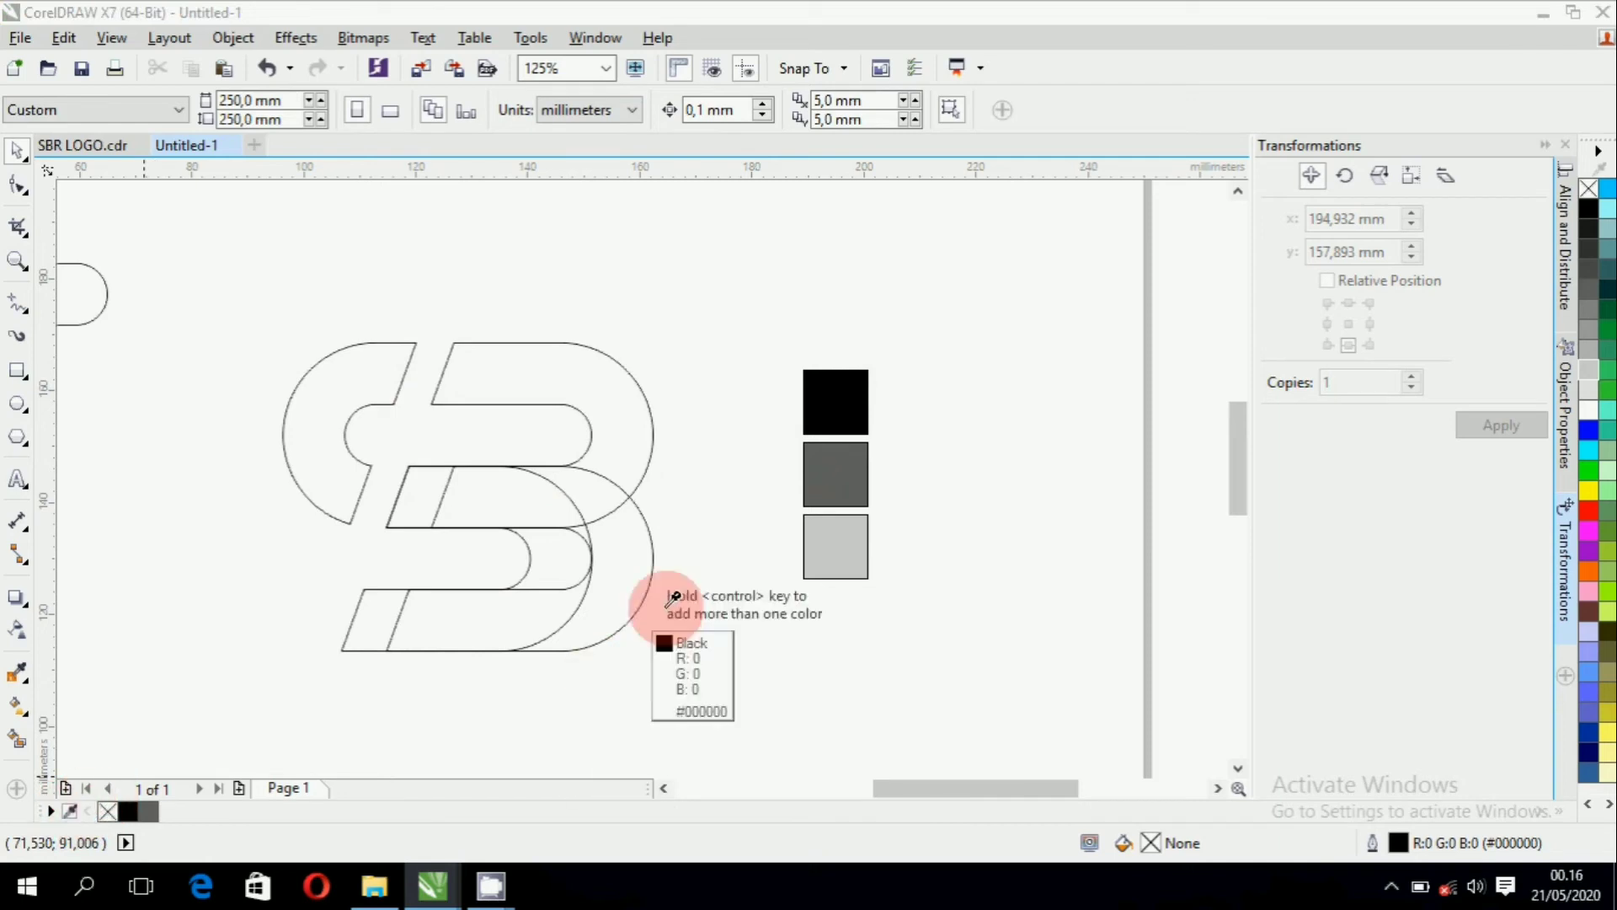
{"action": "left_click", "coordinate": [837, 547], "text": "ctrl"}
Fill the upper ring's left piece with black and its right piece with light grey (#CCCCCC).
{"action": "left_click", "coordinate": [345, 398]}
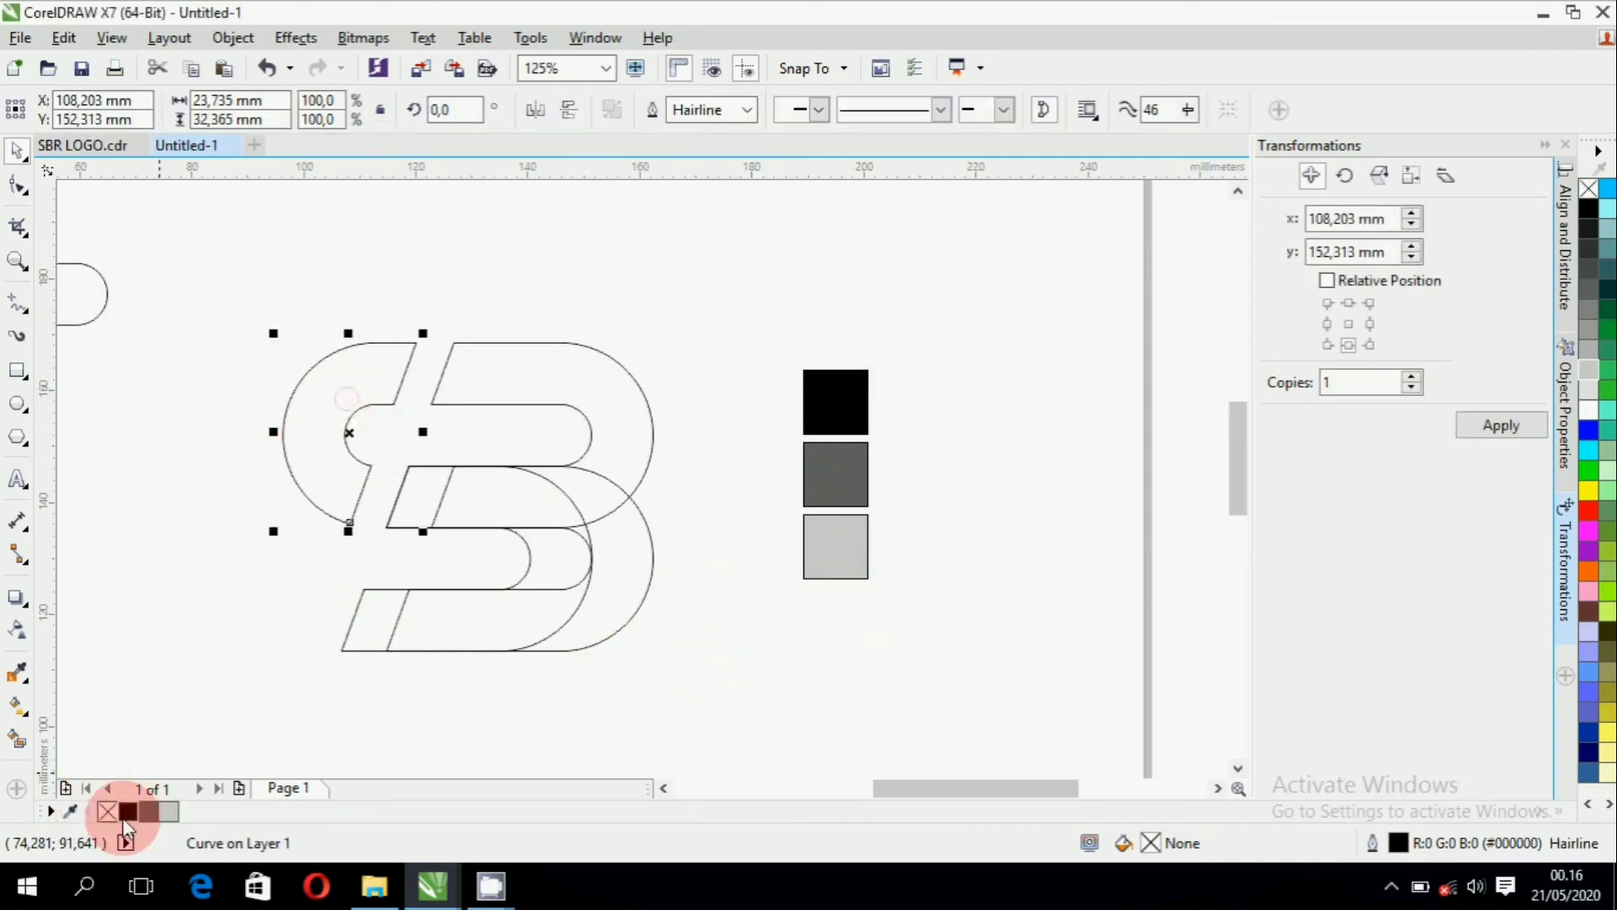
{"action": "left_click", "coordinate": [125, 817]}
{"action": "left_click", "coordinate": [607, 746]}
{"action": "left_click", "coordinate": [596, 402]}
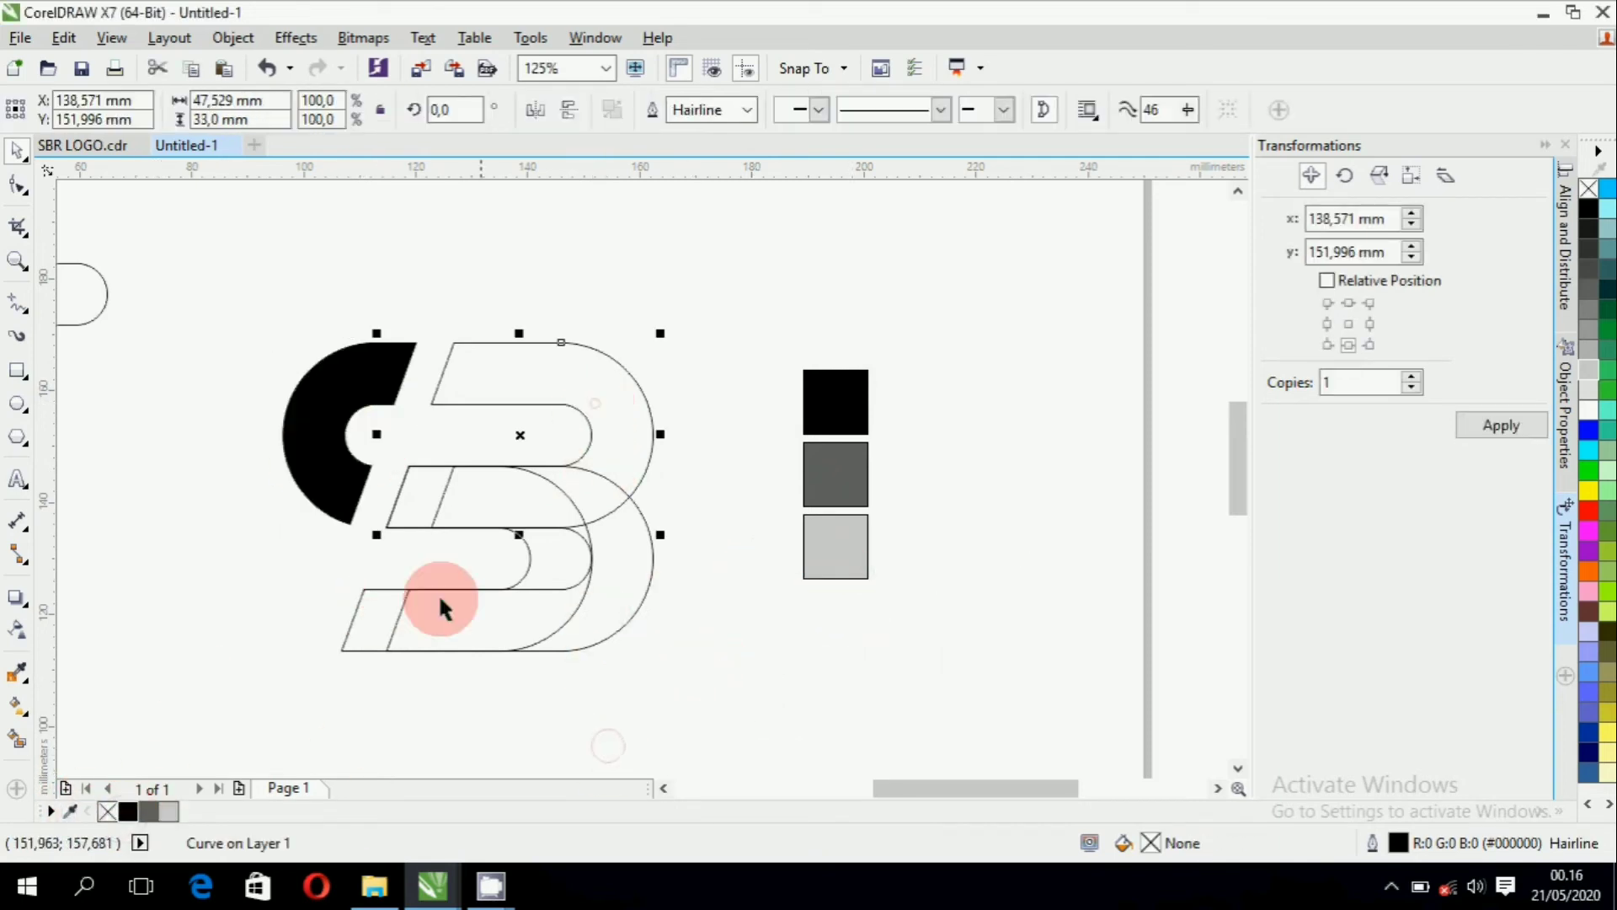
{"action": "left_click", "coordinate": [149, 812]}
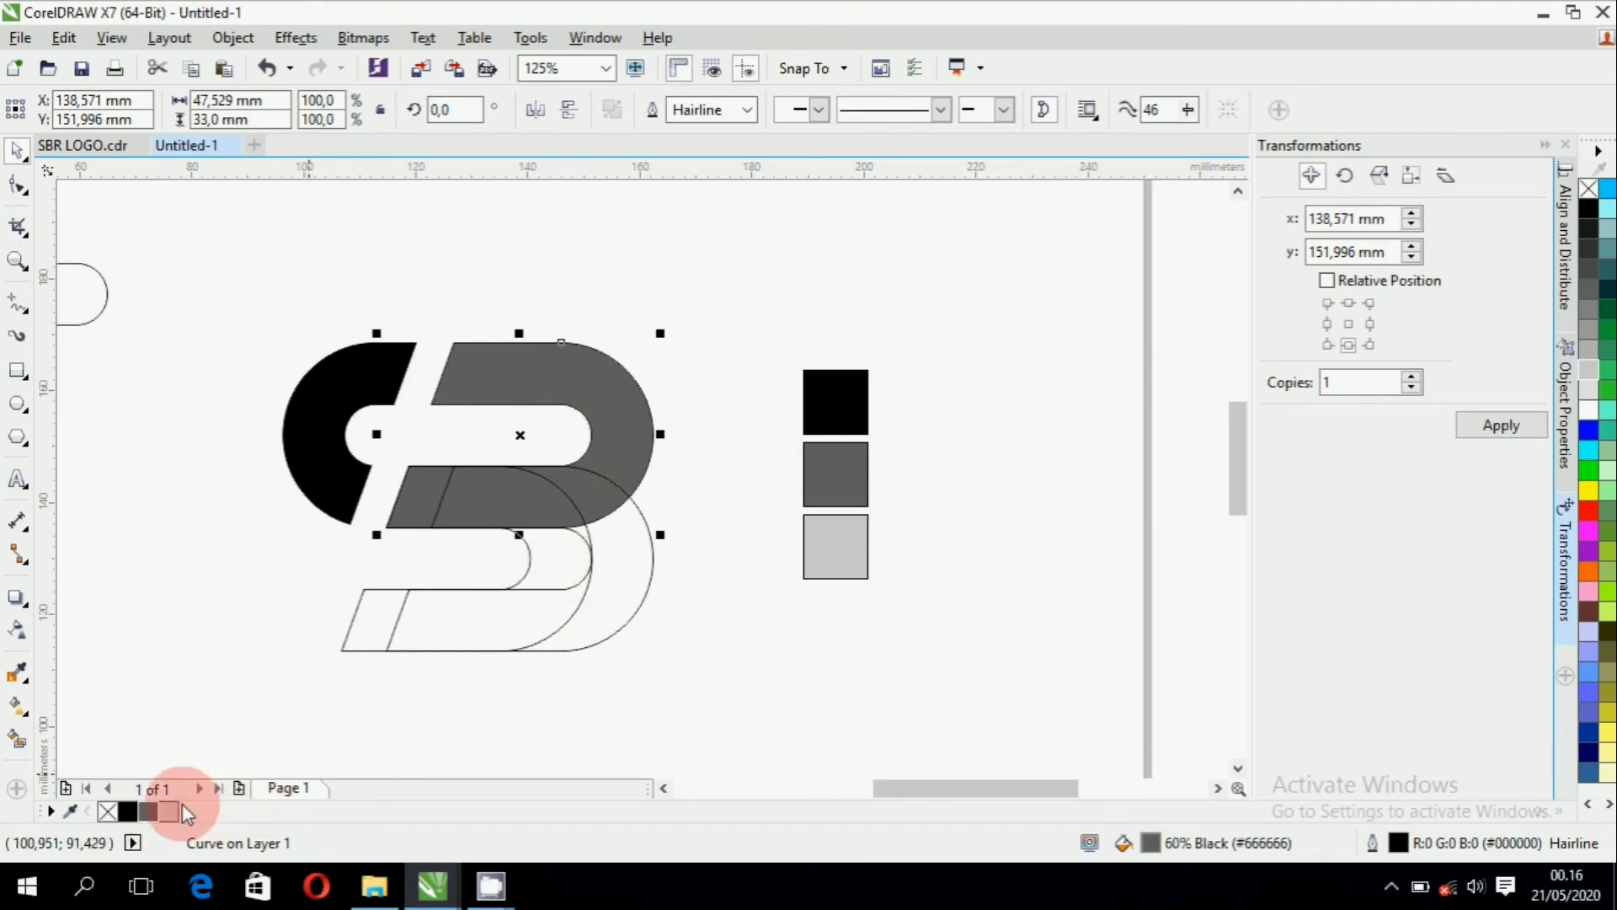
{"action": "left_click", "coordinate": [170, 811]}
Fill the narrower lower ring piece with 60% Black (#666666).
{"action": "left_click", "coordinate": [548, 607]}
{"action": "left_click", "coordinate": [396, 504]}
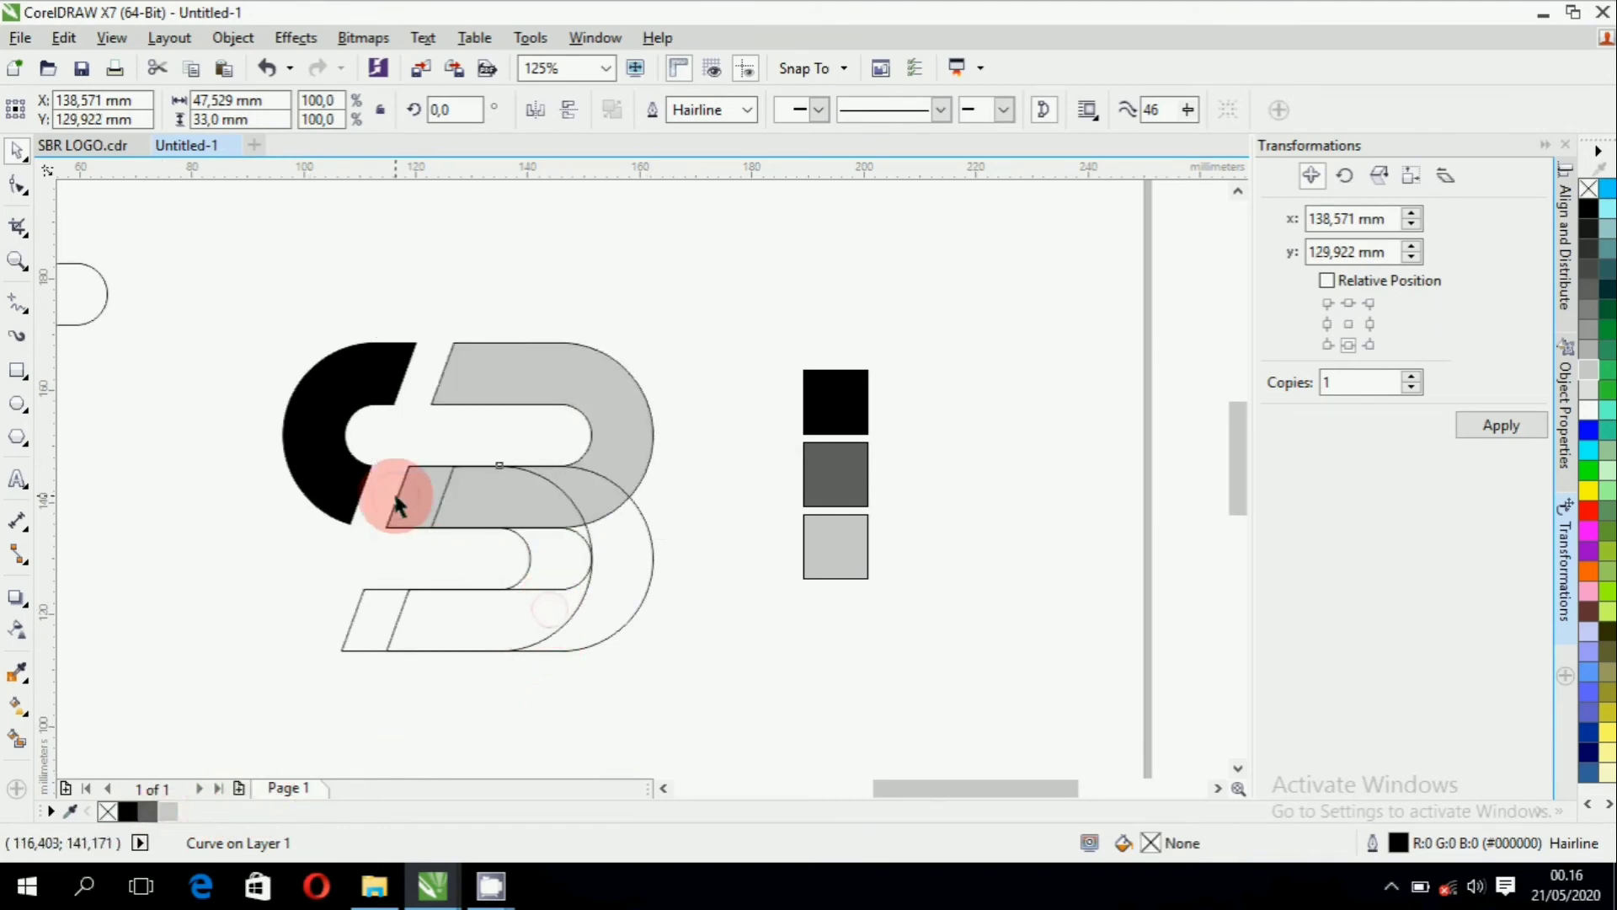
{"action": "left_click", "coordinate": [396, 504]}
{"action": "left_click", "coordinate": [148, 811]}
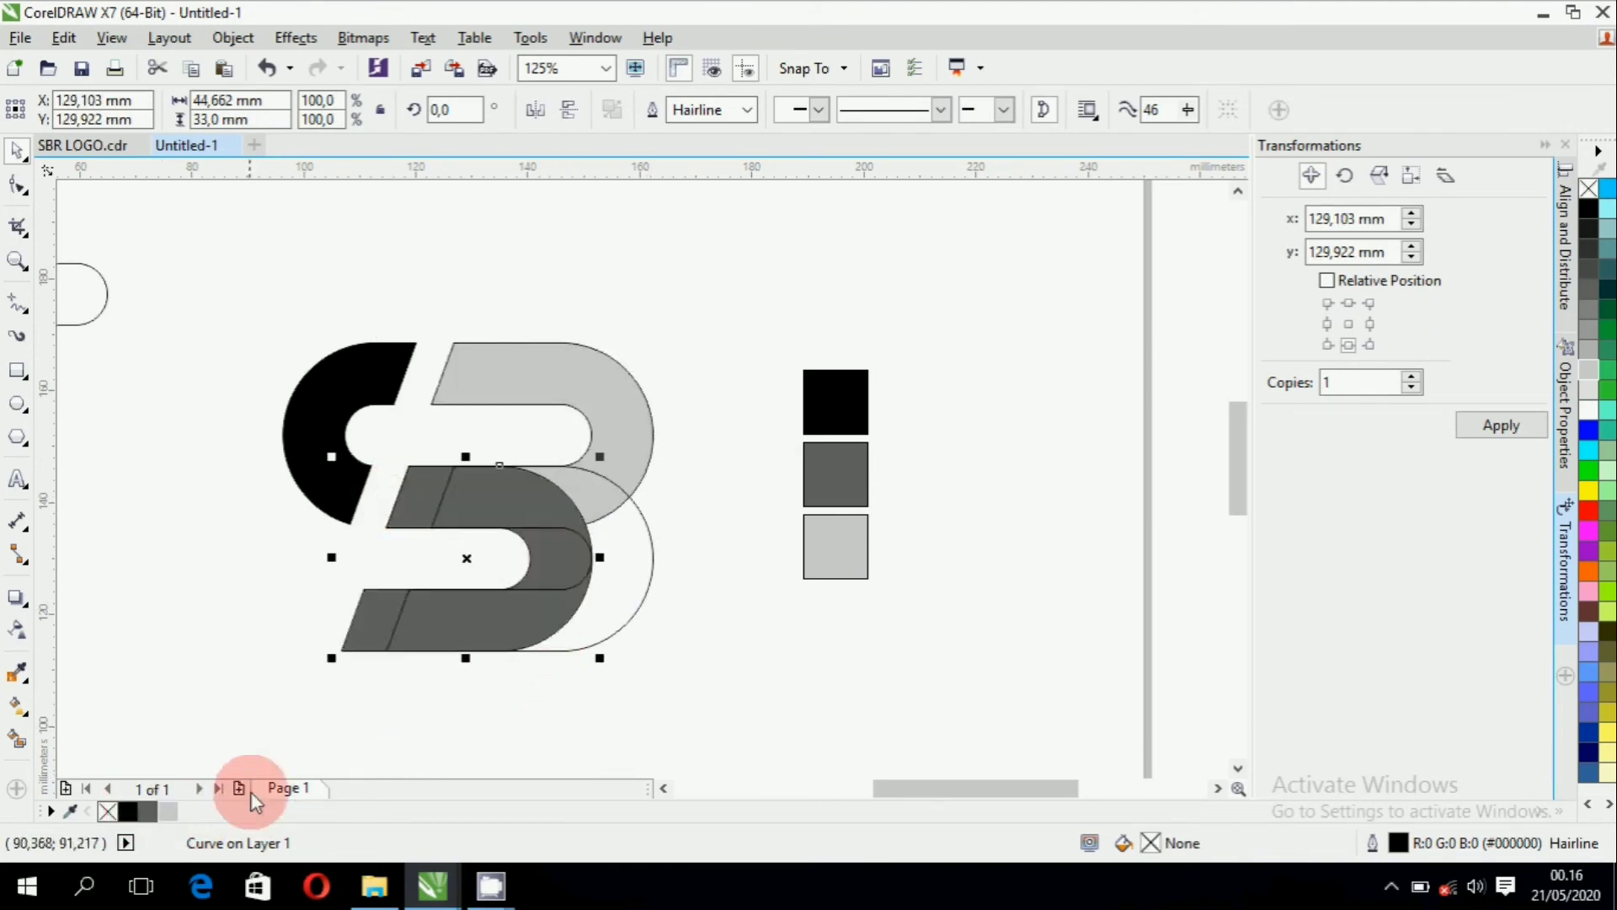
{"action": "left_click", "coordinate": [677, 727]}
Bring the dark grey lower ring piece in front of the wider unfilled lower ring piece.
{"action": "left_click", "coordinate": [436, 551]}
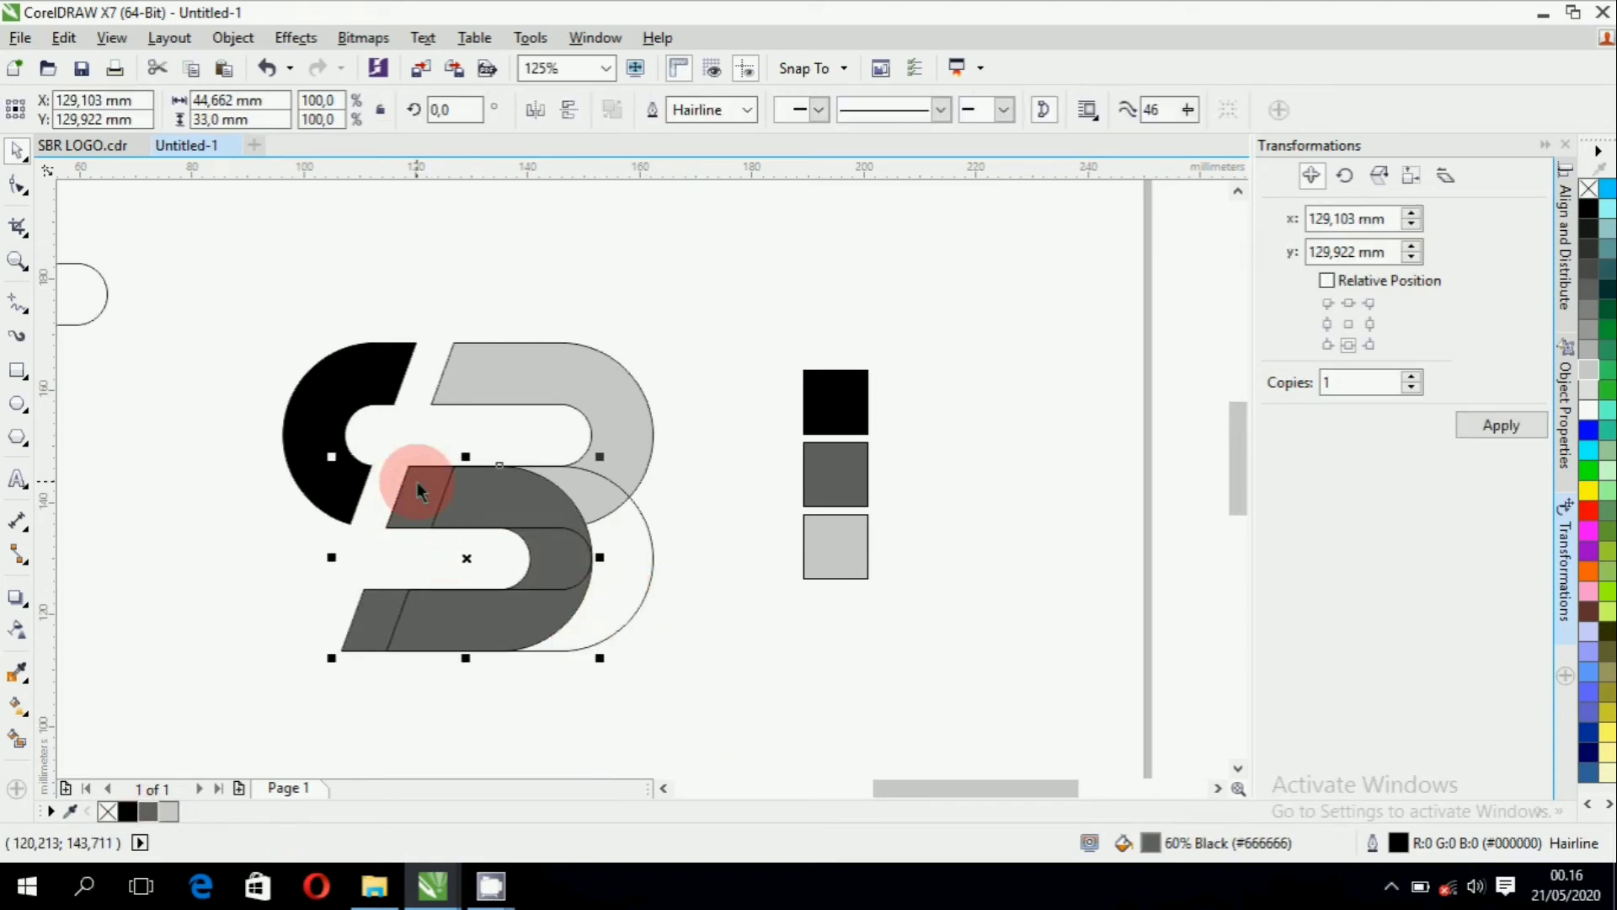
{"action": "right_click", "coordinate": [434, 547]}
{"action": "left_click", "coordinate": [755, 603]}
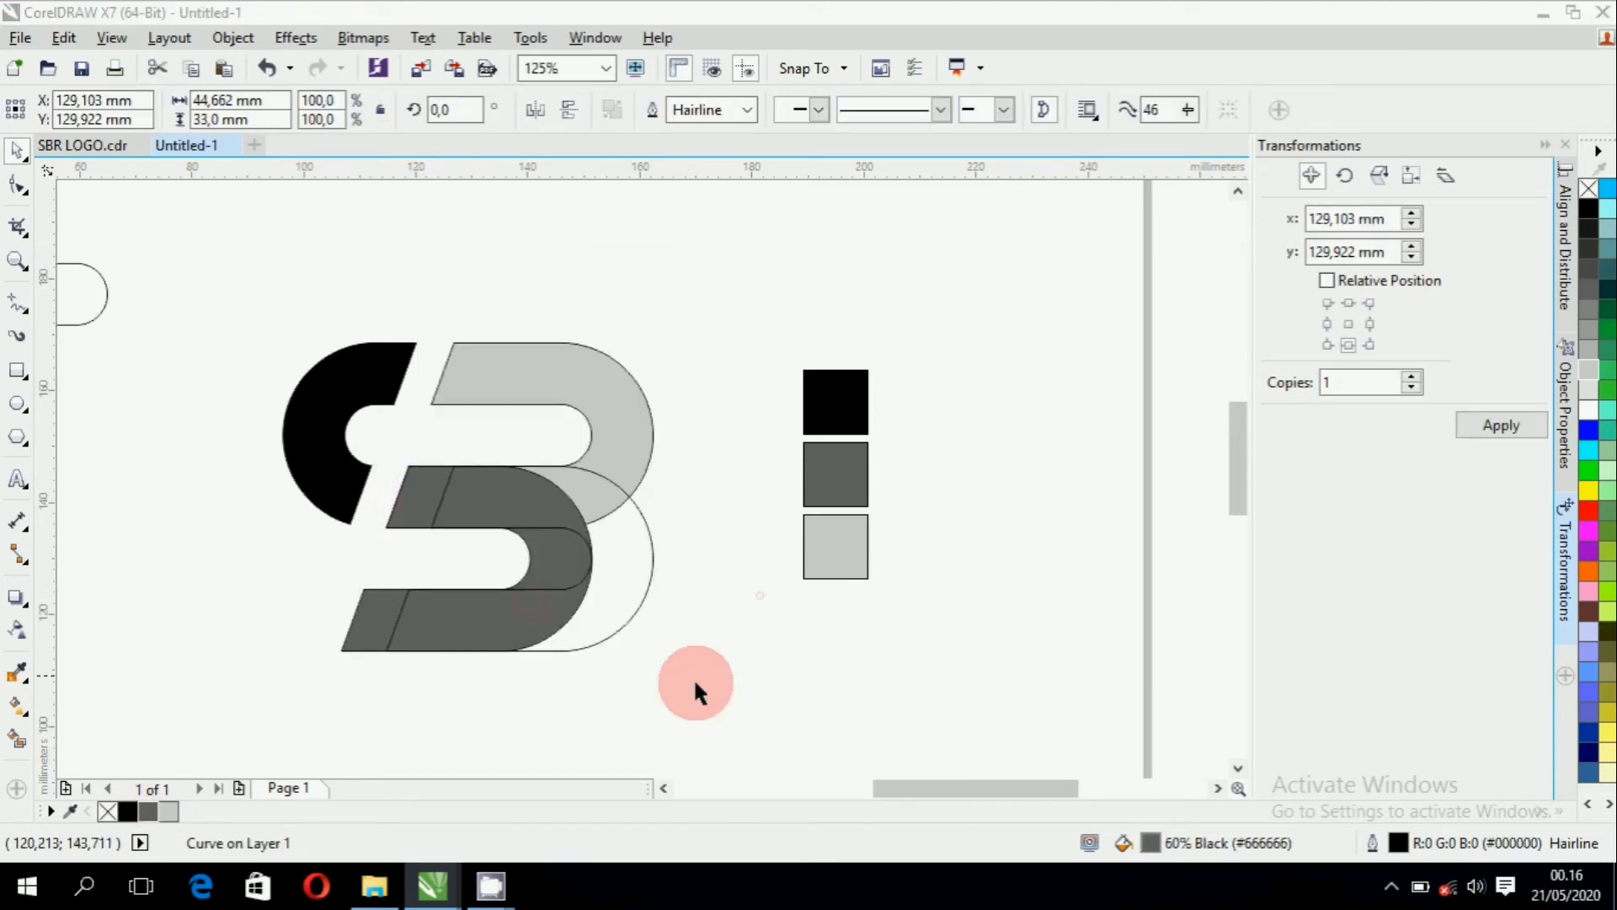
Fill the wider lower ring piece with light grey, 20% Black (#CCCCCC).
{"action": "left_click", "coordinate": [634, 490]}
{"action": "left_click", "coordinate": [648, 534]}
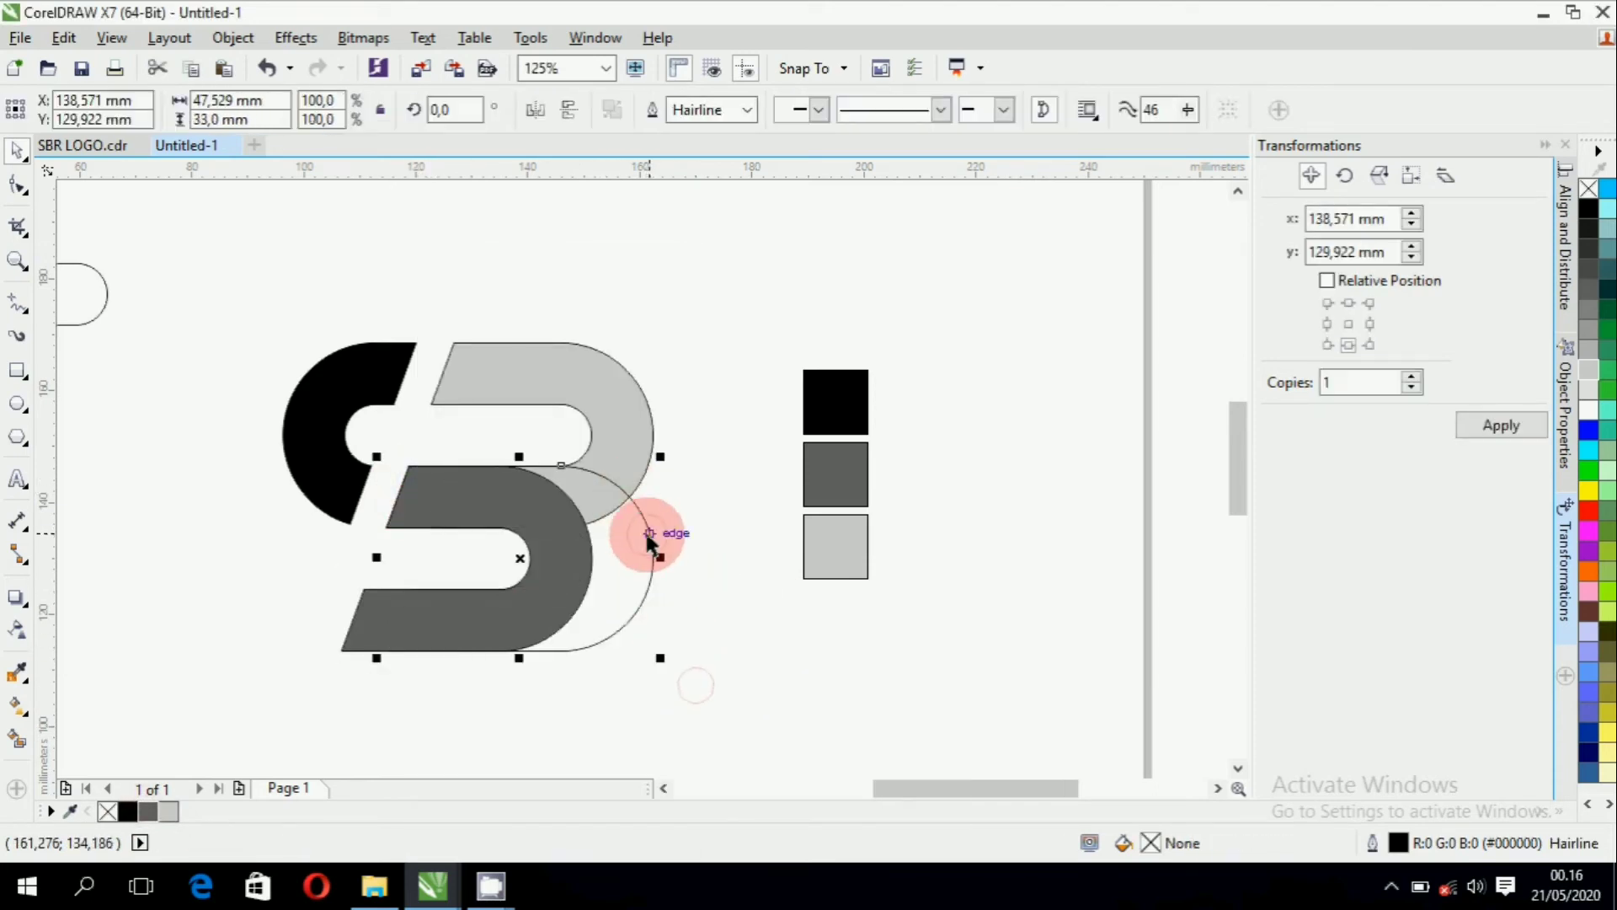
{"action": "left_click", "coordinate": [169, 811]}
{"action": "left_click", "coordinate": [788, 700]}
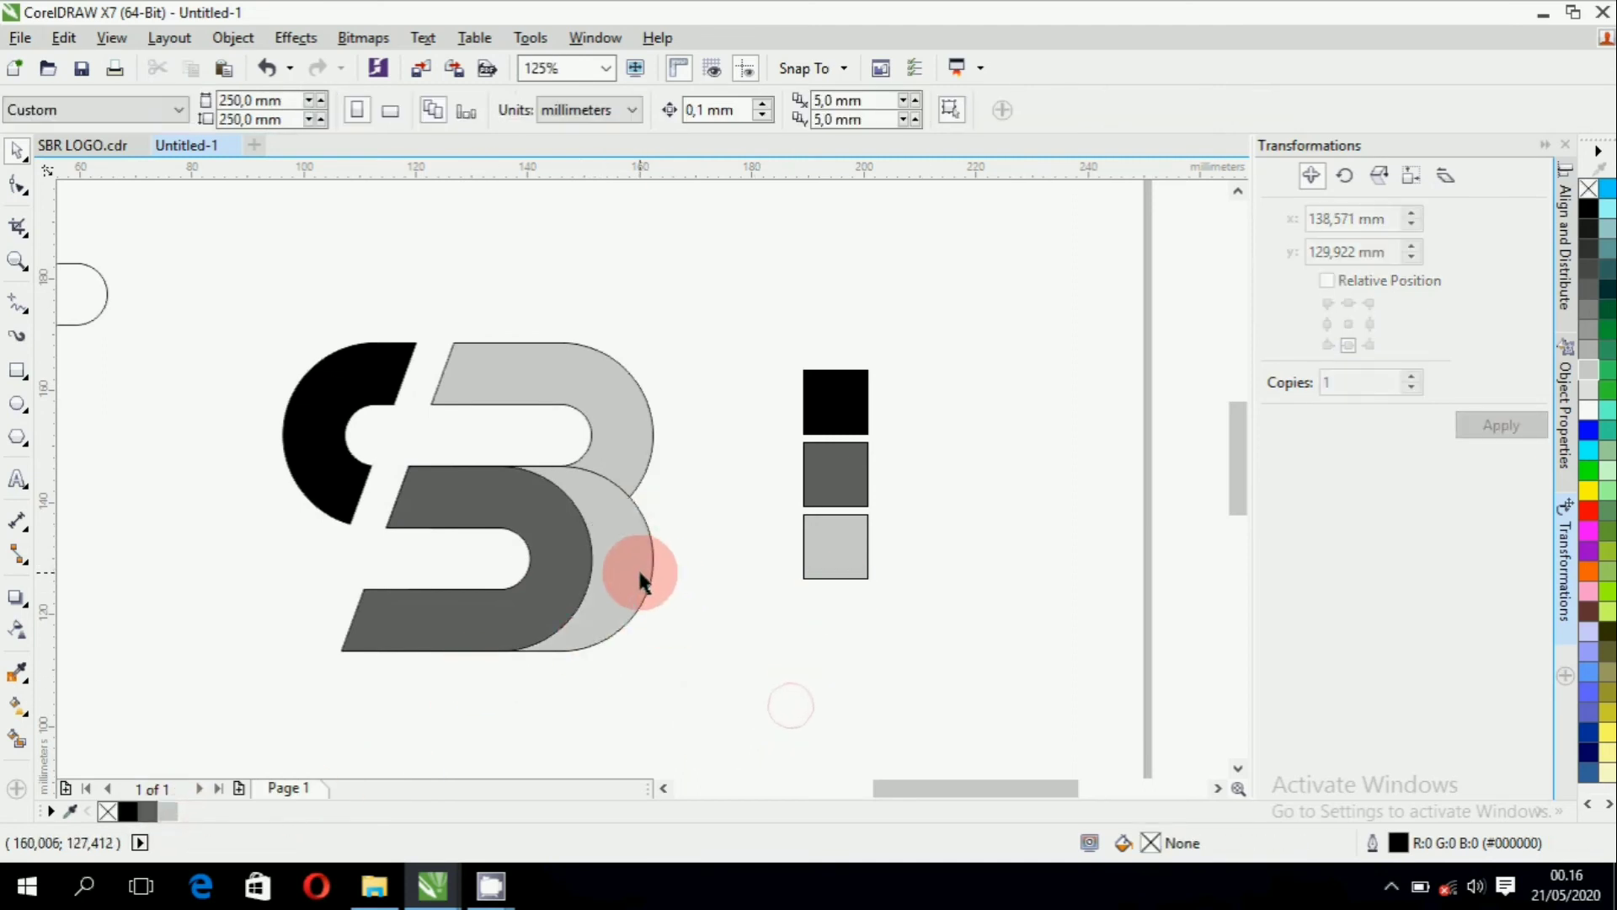
Send the light grey lower ring piece behind the upper ring's light grey piece.
{"action": "left_click", "coordinate": [638, 574]}
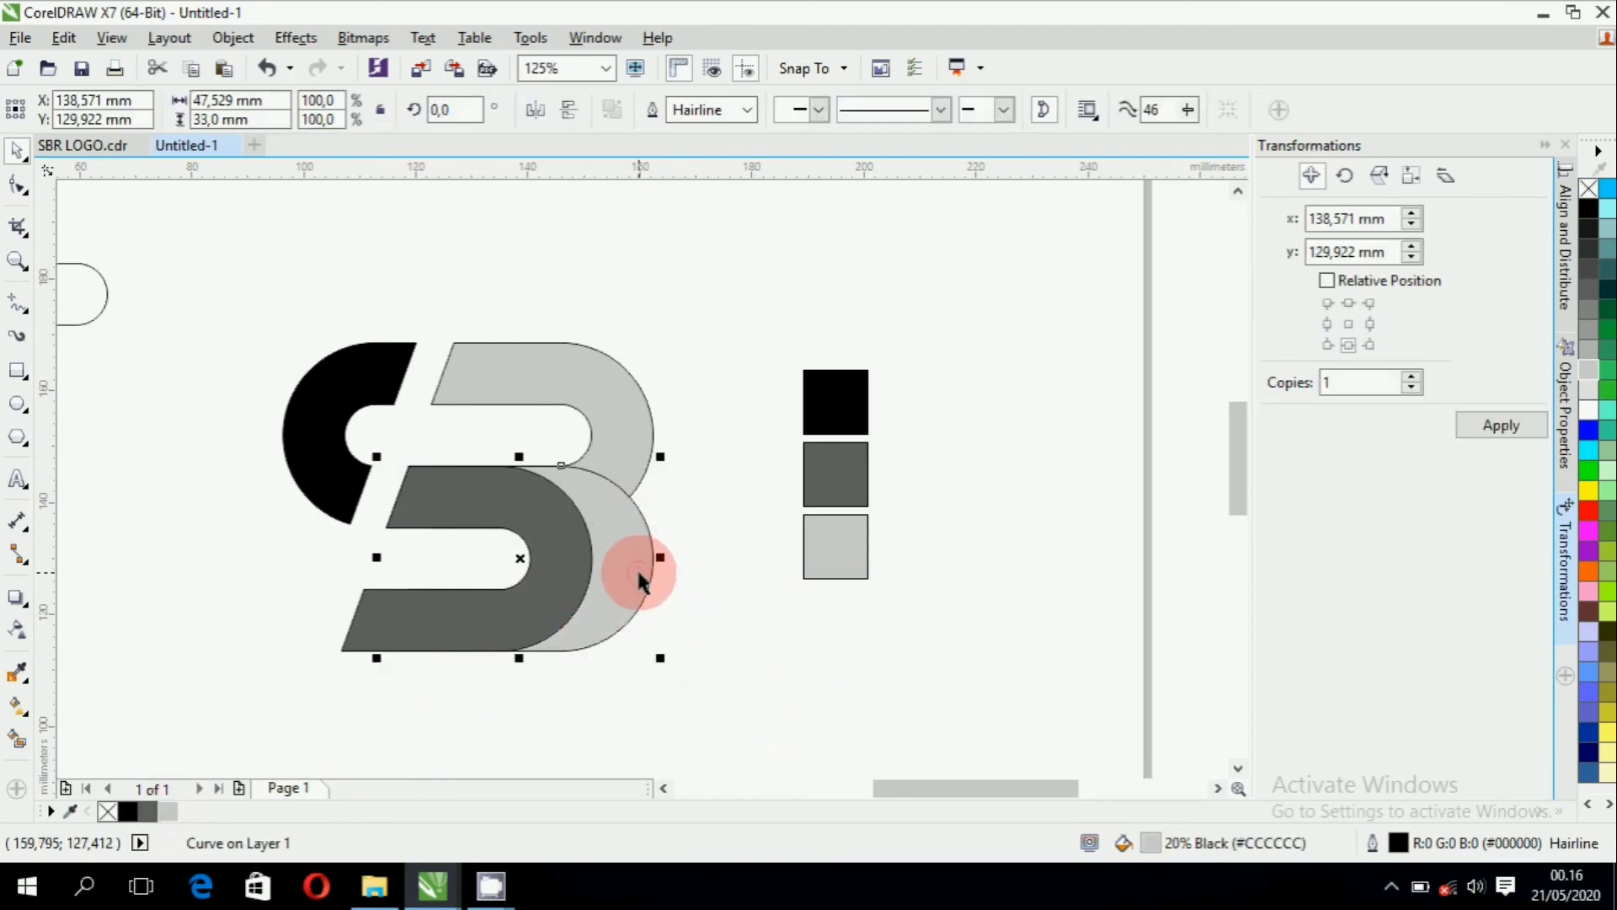
{"action": "right_click", "coordinate": [638, 573]}
{"action": "mouse_move", "coordinate": [733, 597]}
{"action": "left_click", "coordinate": [942, 625]}
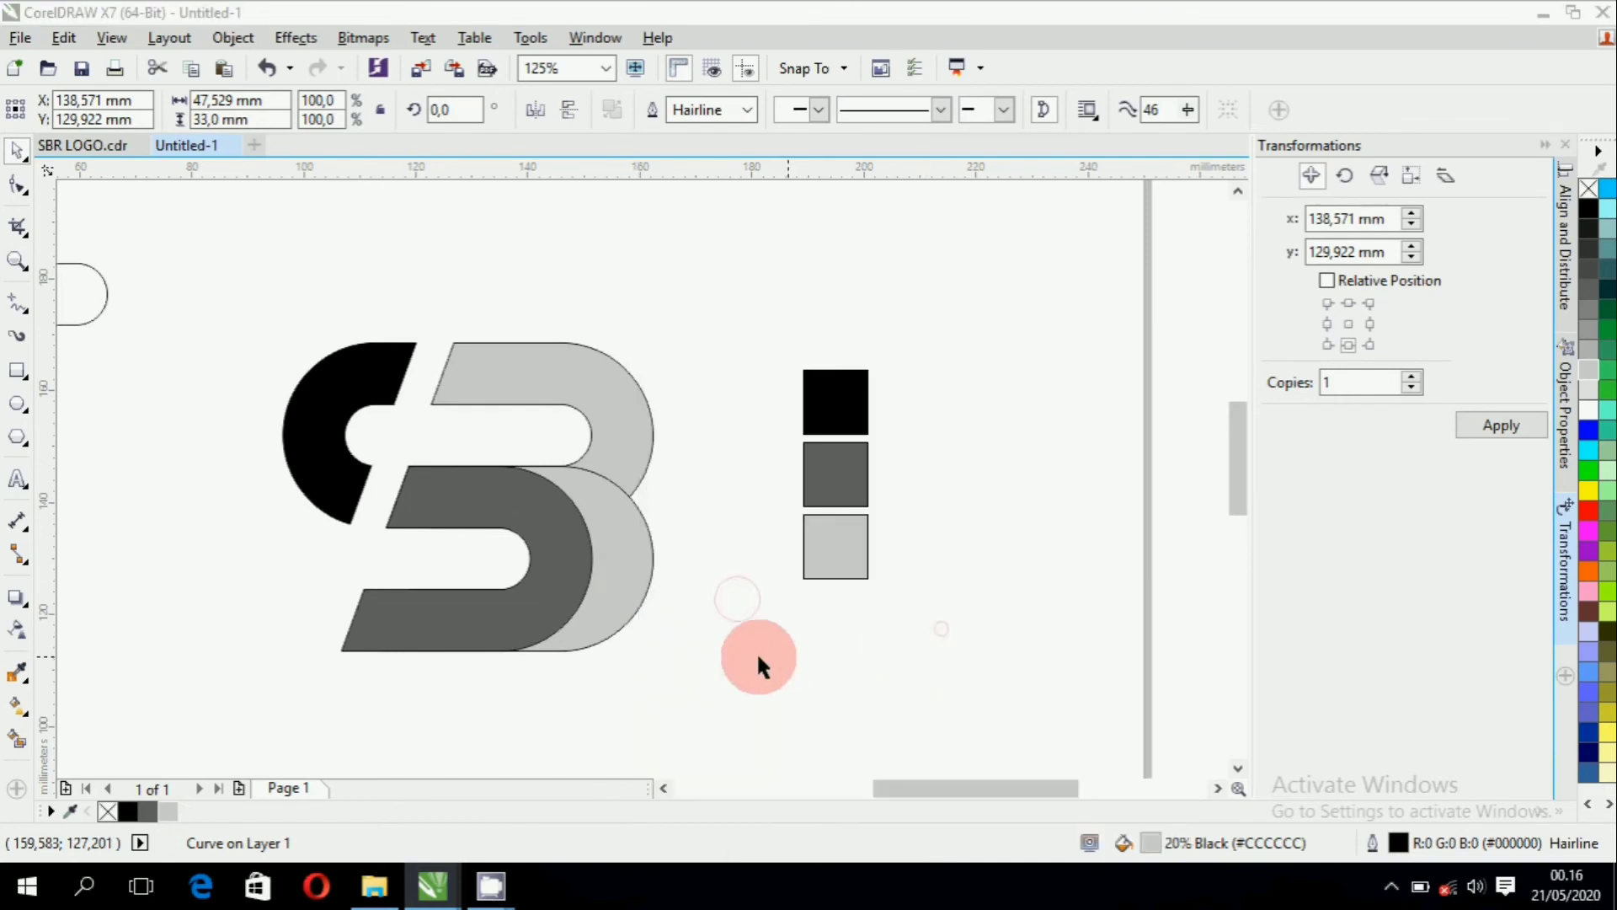
{"action": "left_click", "coordinate": [752, 655]}
{"action": "left_click", "coordinate": [625, 556]}
{"action": "left_click", "coordinate": [245, 542]}
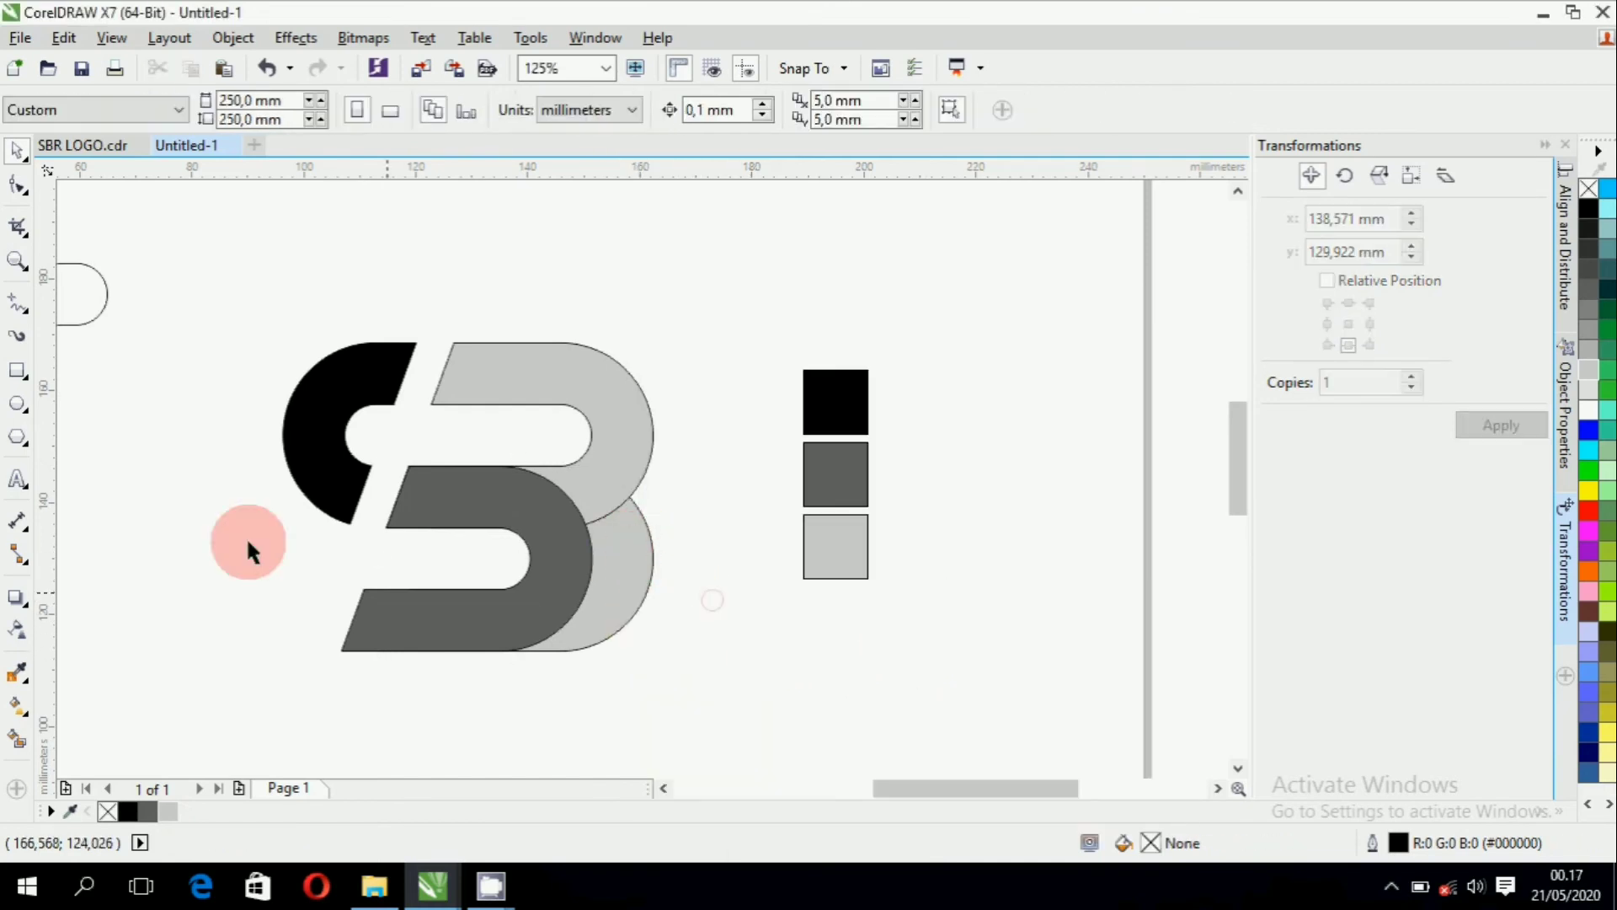
Draw a circle over the lower ring's slanted end and set its width and height to 33 mm.
{"action": "left_click", "coordinate": [114, 465]}
{"action": "left_click", "coordinate": [18, 406]}
{"action": "left_click_drag", "start_coordinate": [259, 509], "coordinate": [411, 668]}
{"action": "left_click", "coordinate": [221, 101]}
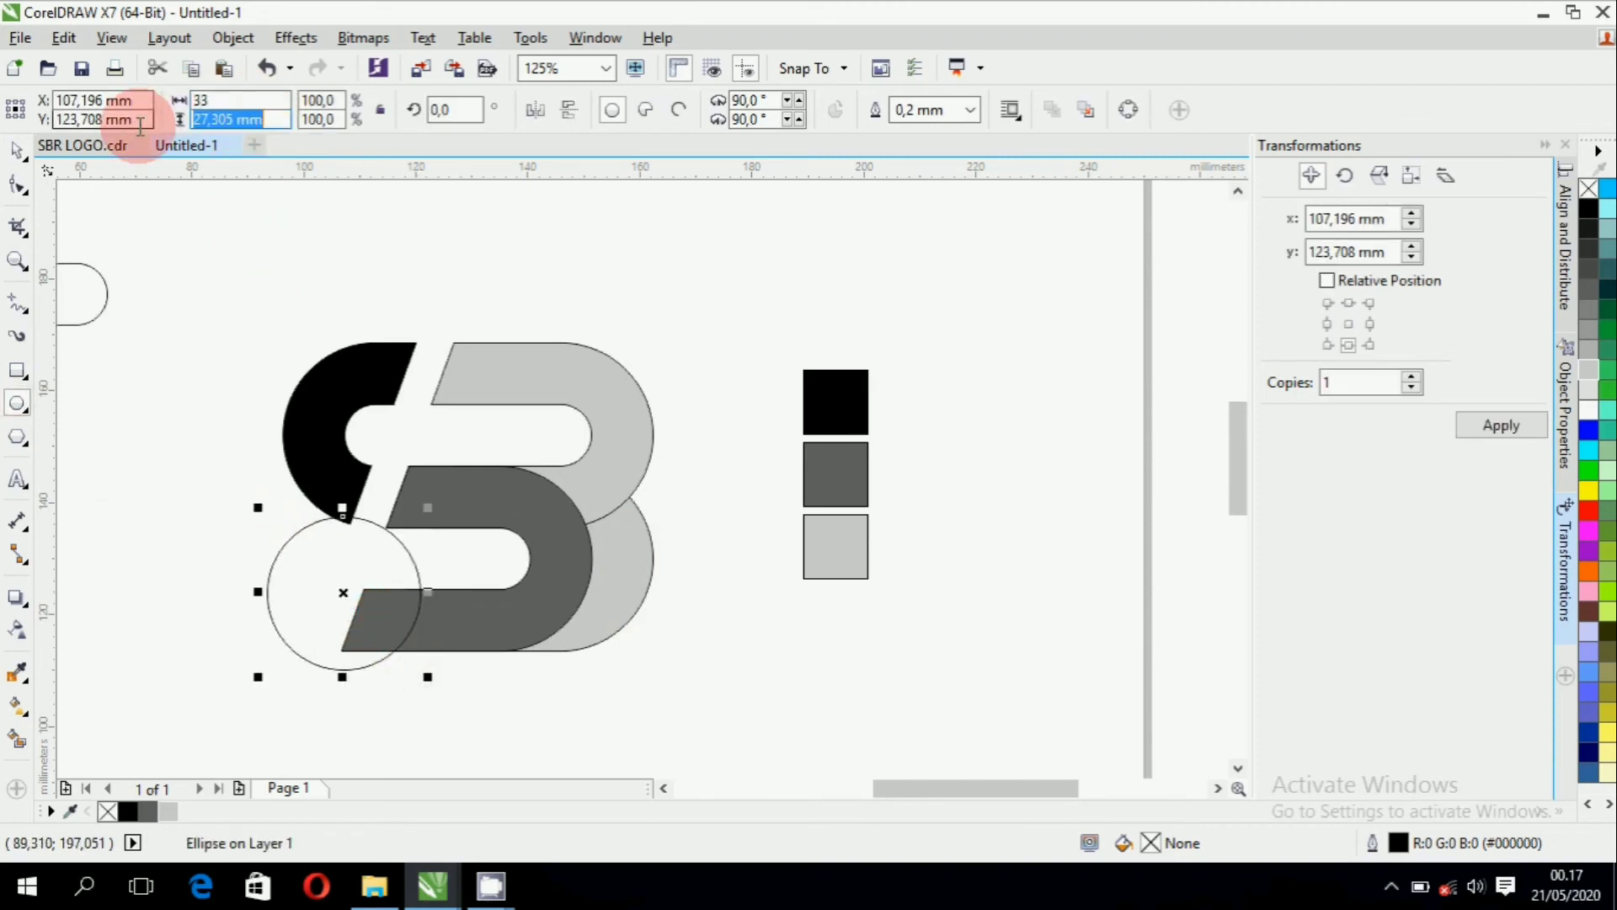
{"action": "key", "text": "Return"}
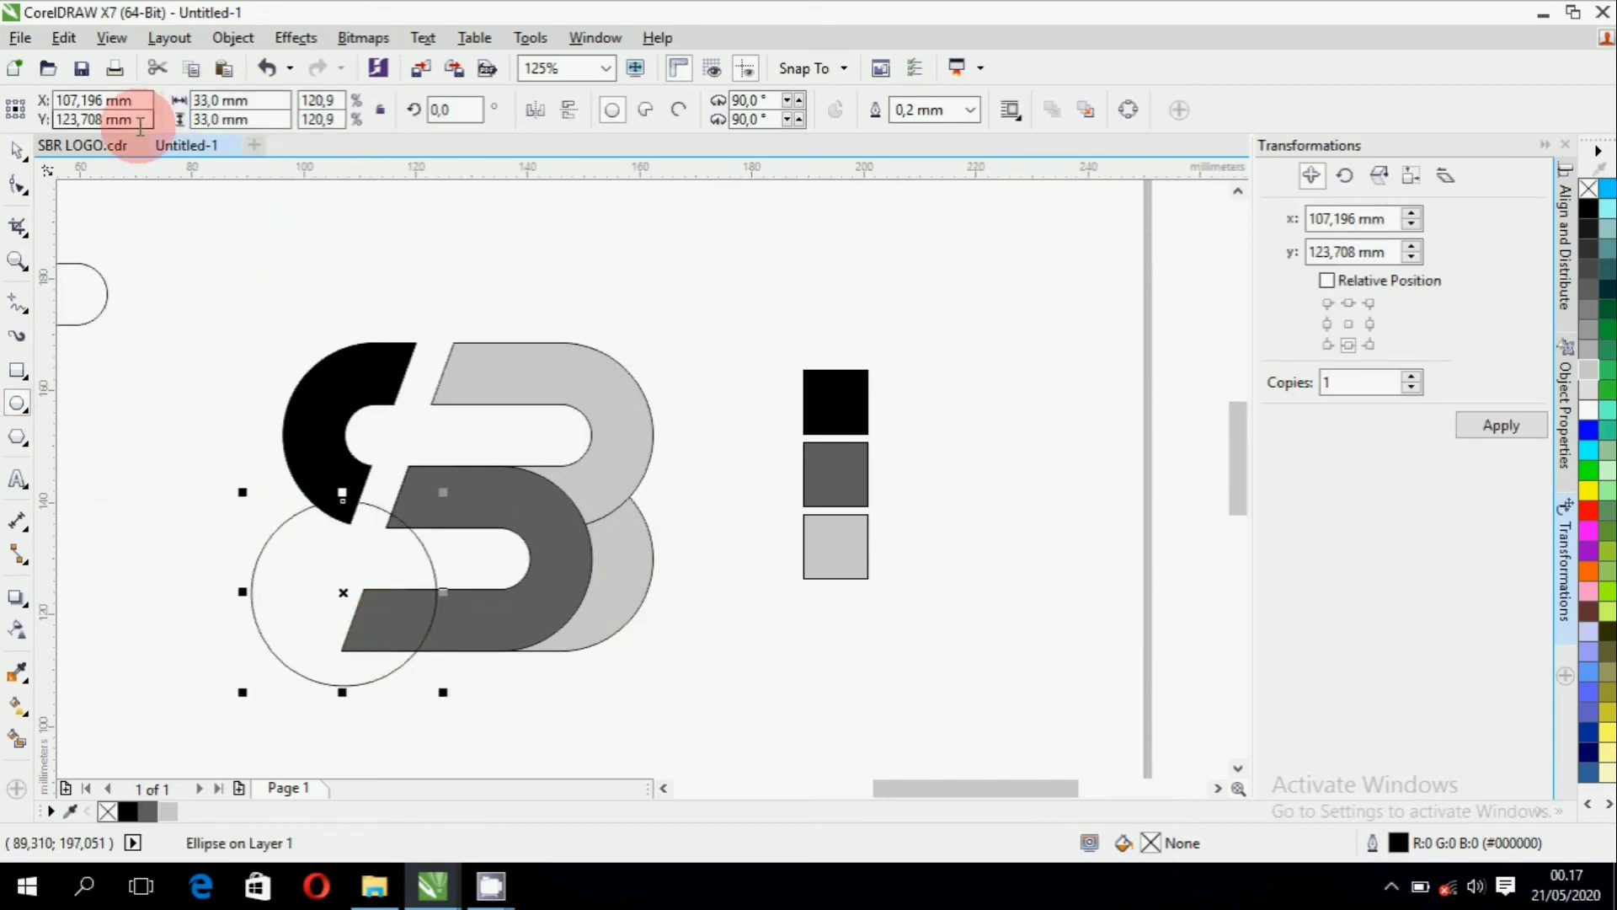
Align the circle to the bottom edge of the dark grey lower ring piece.
{"action": "left_click", "coordinate": [16, 150]}
{"action": "left_click", "coordinate": [559, 573], "text": "shift"}
{"action": "key", "text": "b"}
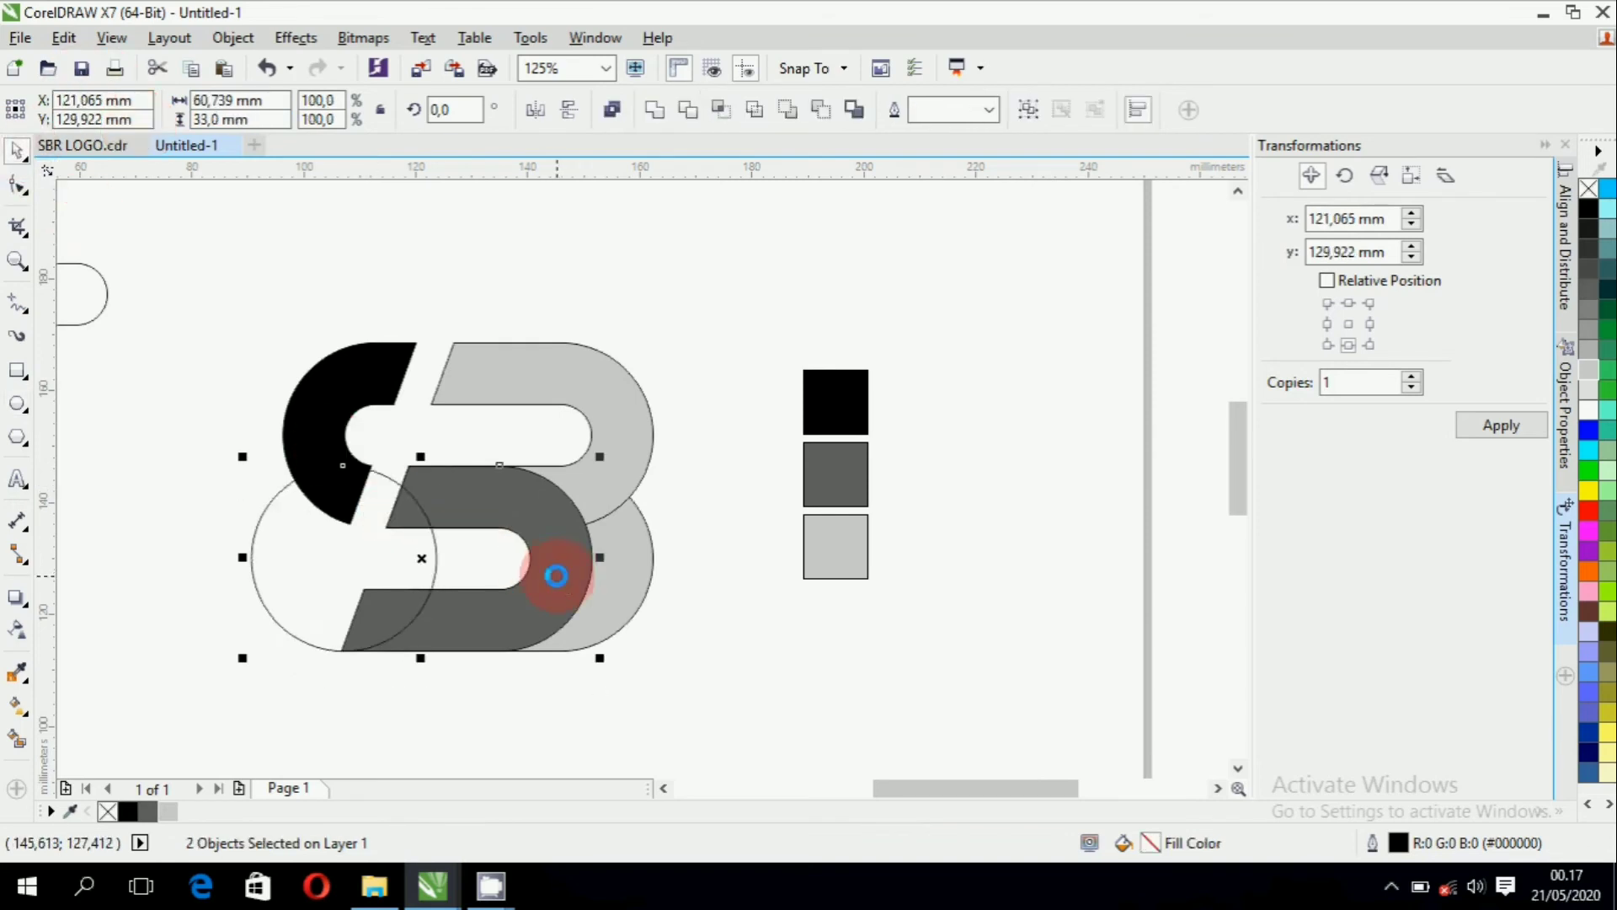
{"action": "left_click", "coordinate": [676, 639]}
Move the circle so its edge passes through the junction of the dark grey and light grey pieces, and give it a hairline outline.
{"action": "left_click_drag", "start_coordinate": [401, 558], "coordinate": [549, 581]}
{"action": "scroll", "coordinate": [584, 534], "scroll_direction": "up", "scroll_amount": 5}
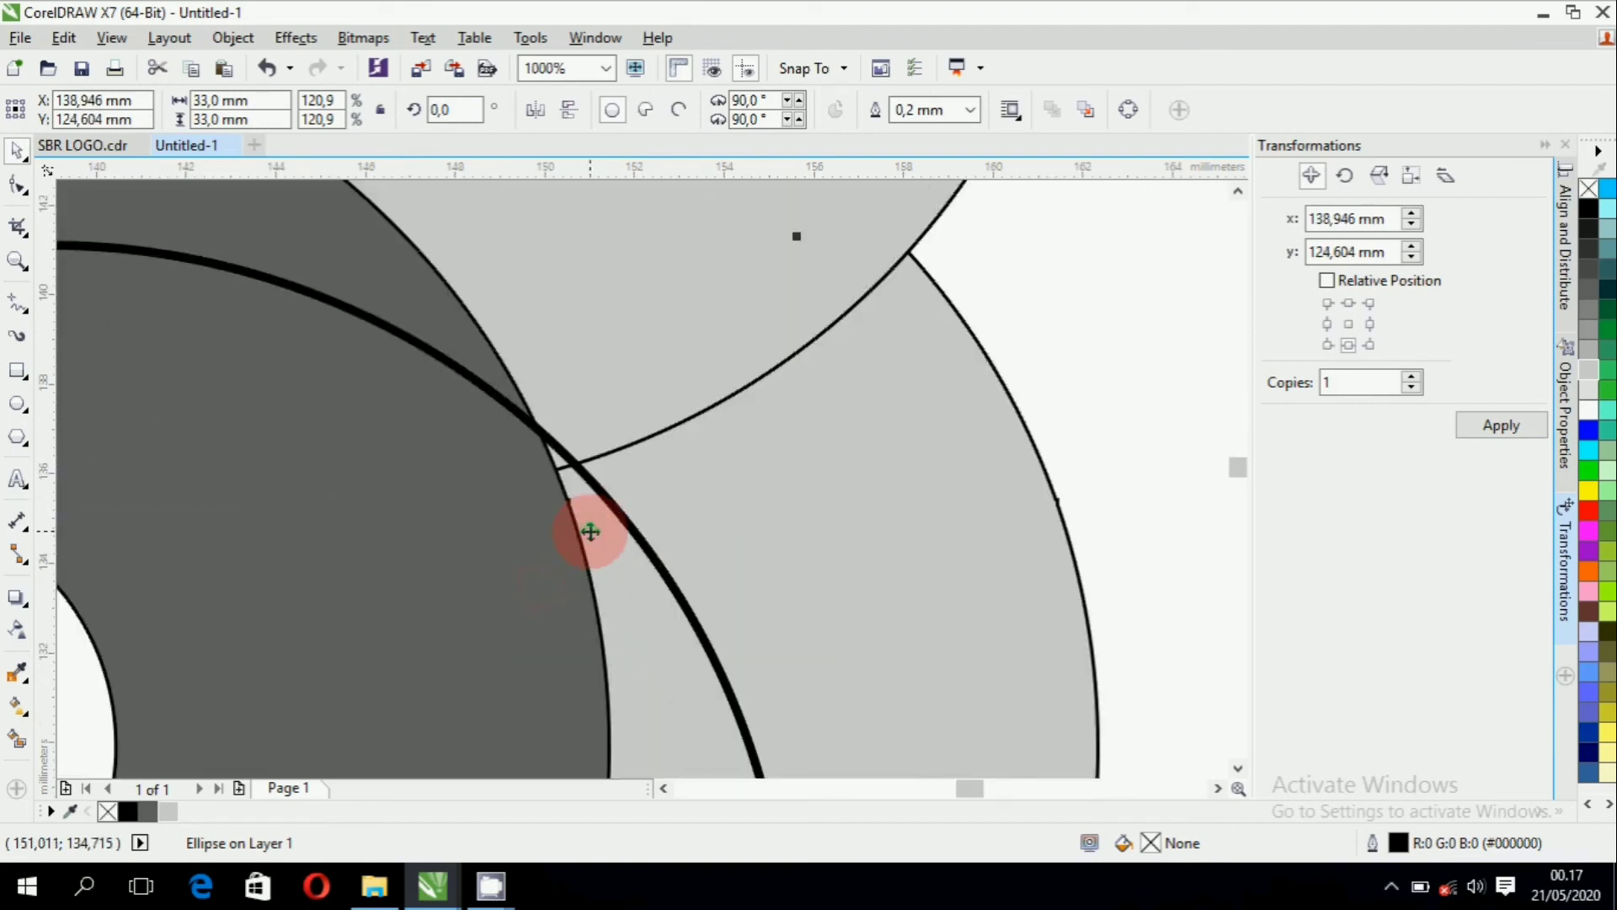
{"action": "left_click", "coordinate": [969, 109]}
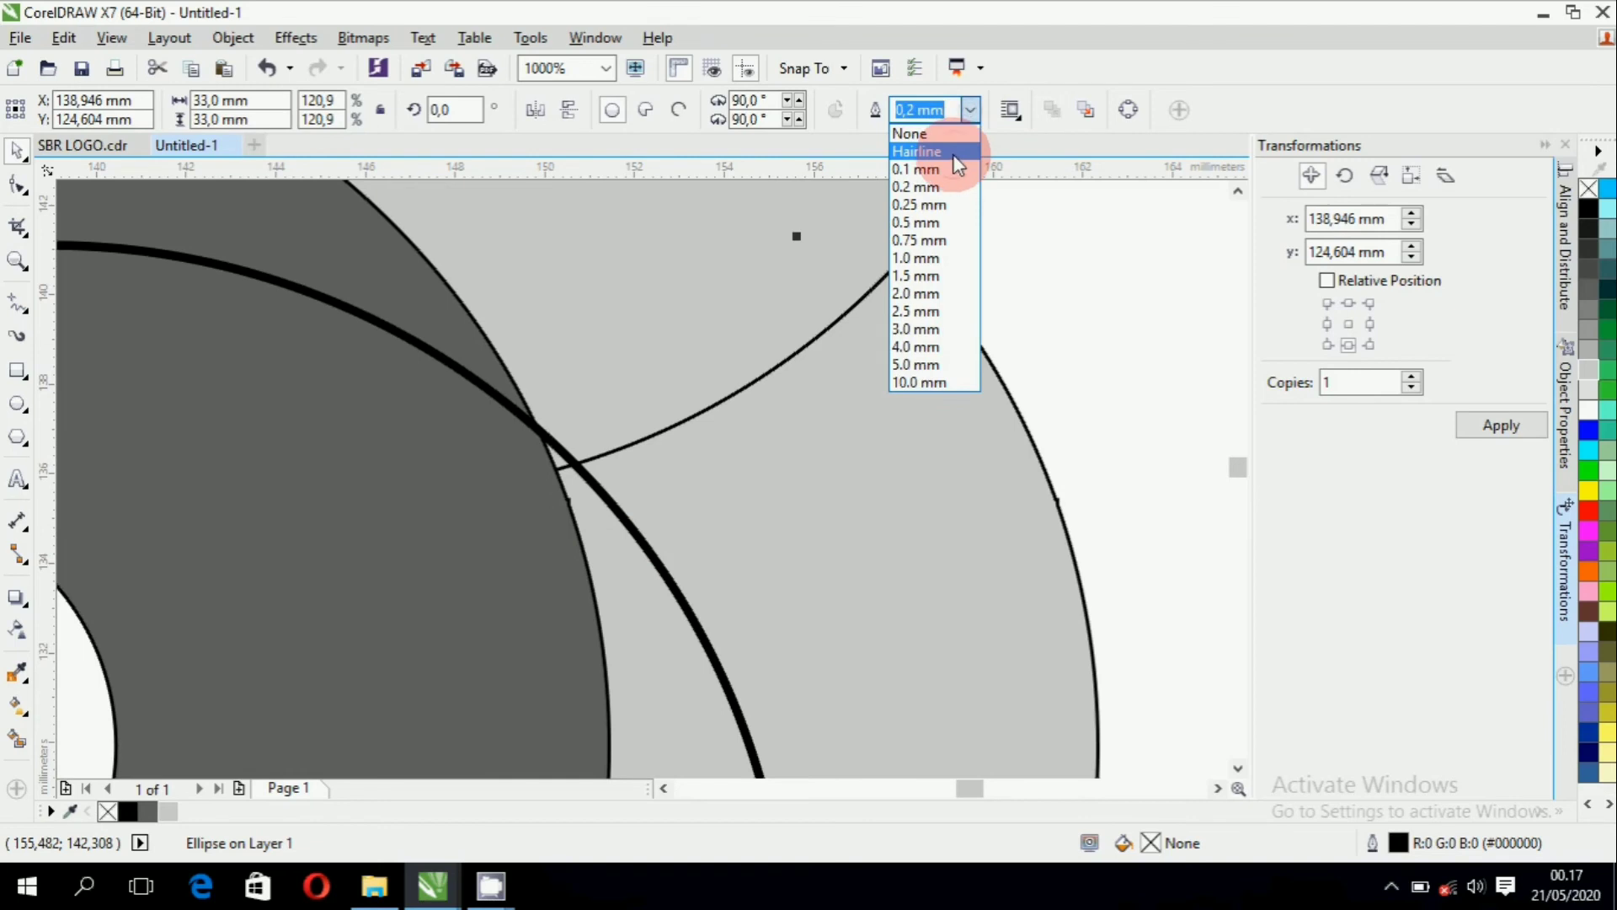
{"action": "left_click", "coordinate": [952, 151]}
{"action": "left_click_drag", "start_coordinate": [617, 526], "coordinate": [616, 534]}
{"action": "scroll", "coordinate": [475, 379], "scroll_direction": "down", "scroll_amount": 1}
{"action": "scroll", "coordinate": [493, 383], "scroll_direction": "down", "scroll_amount": 2}
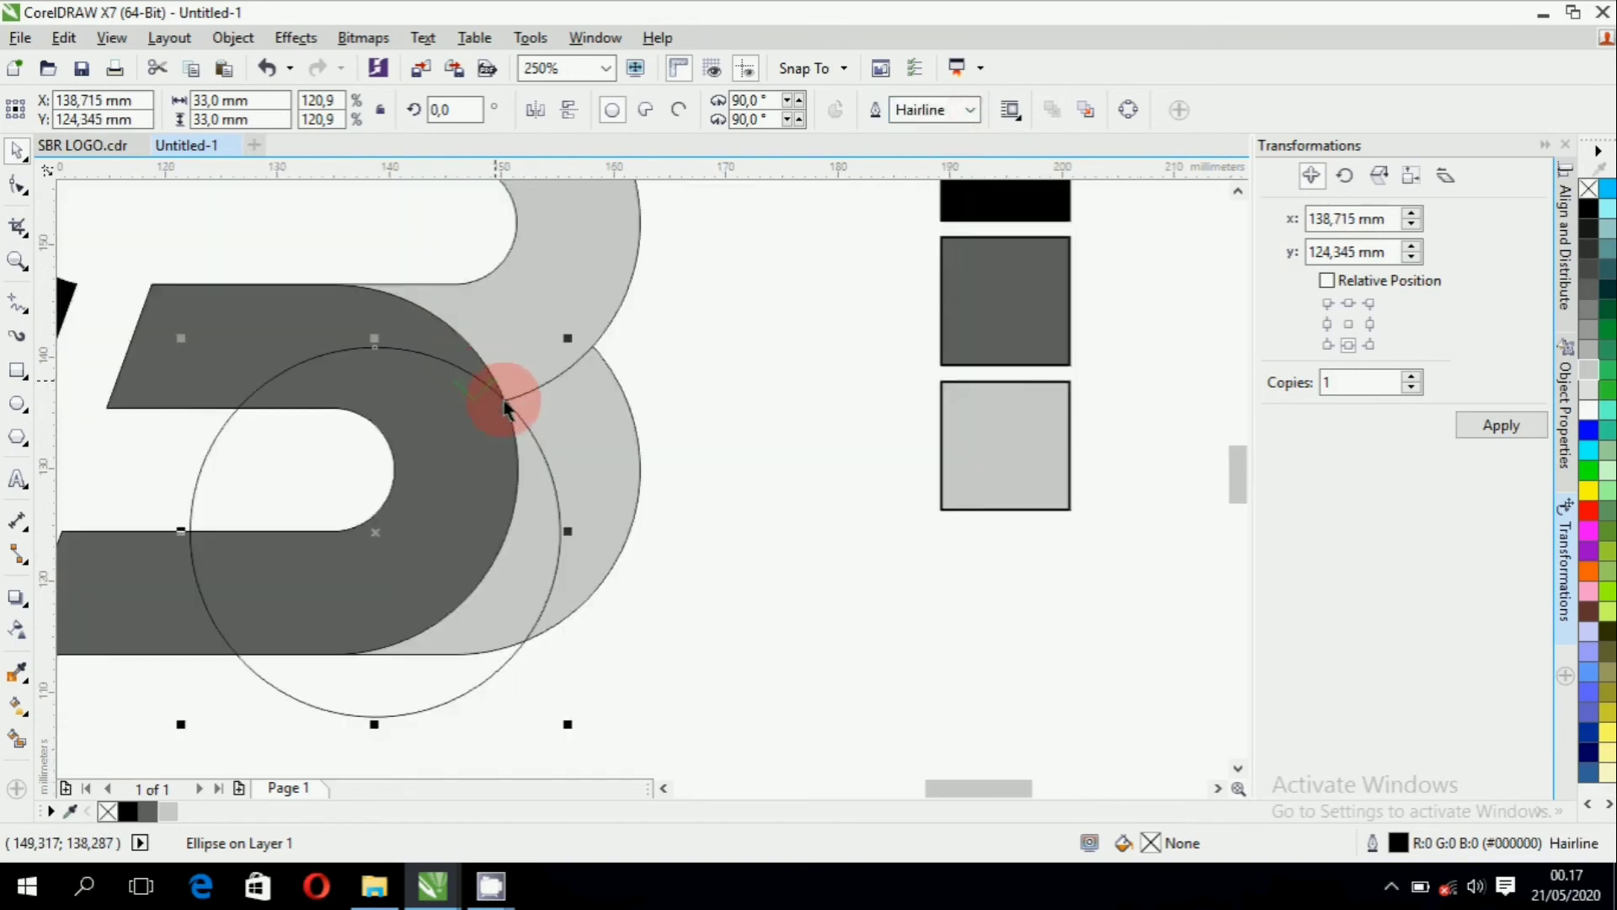
Trim the lower light grey ring piece with the circle.
{"action": "left_click", "coordinate": [713, 579]}
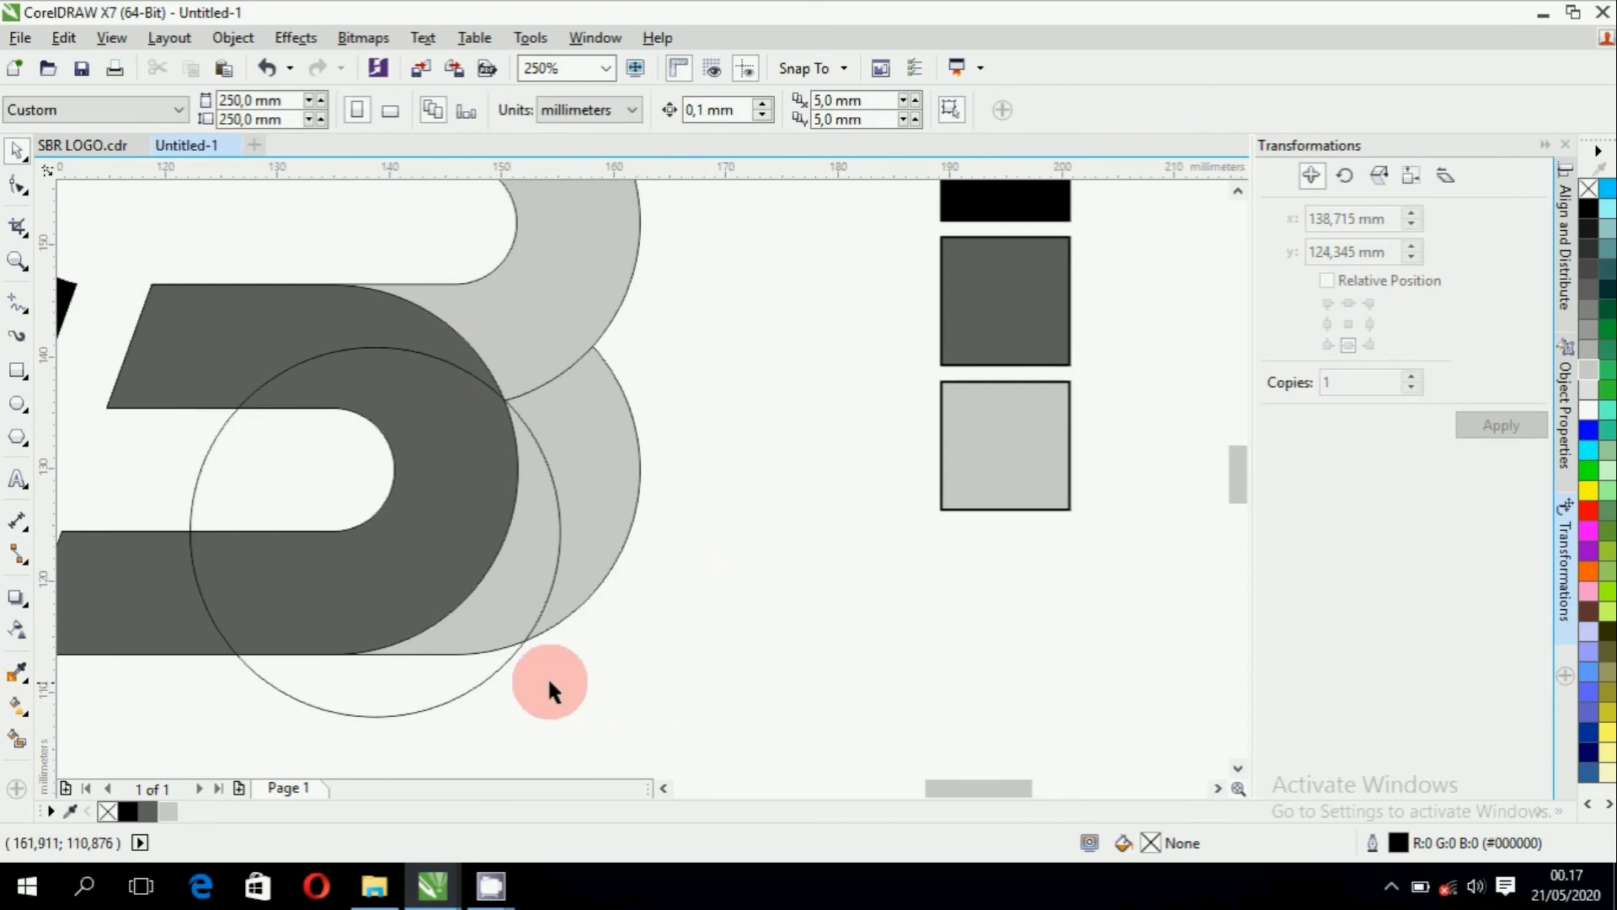
{"action": "left_click", "coordinate": [455, 676]}
{"action": "left_click", "coordinate": [621, 485], "text": "shift"}
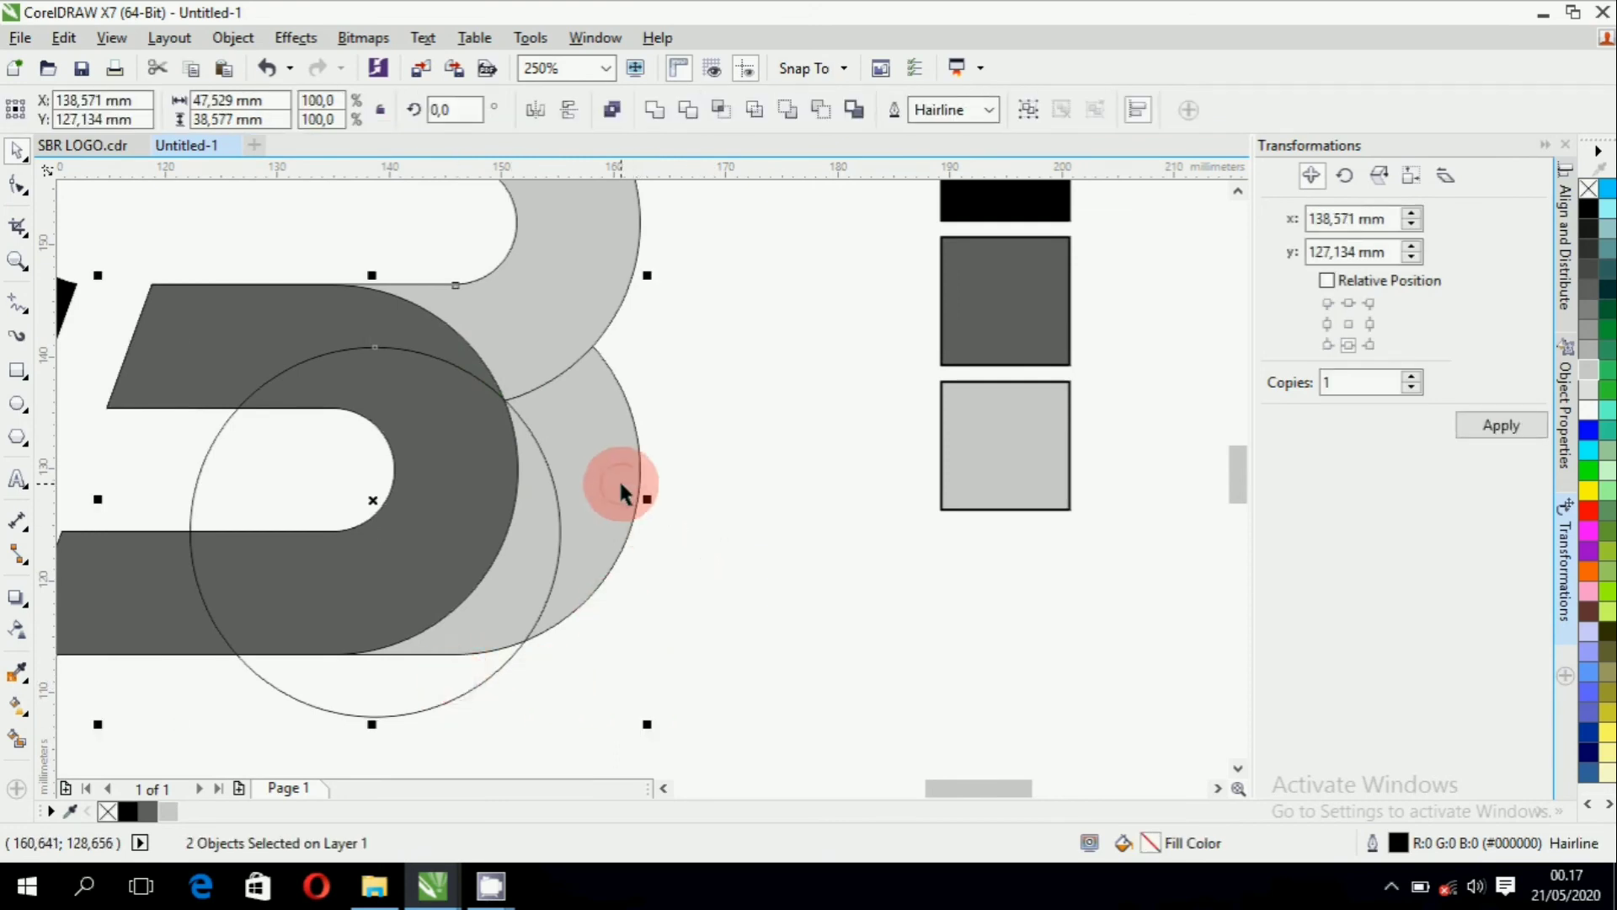
{"action": "left_click", "coordinate": [688, 111]}
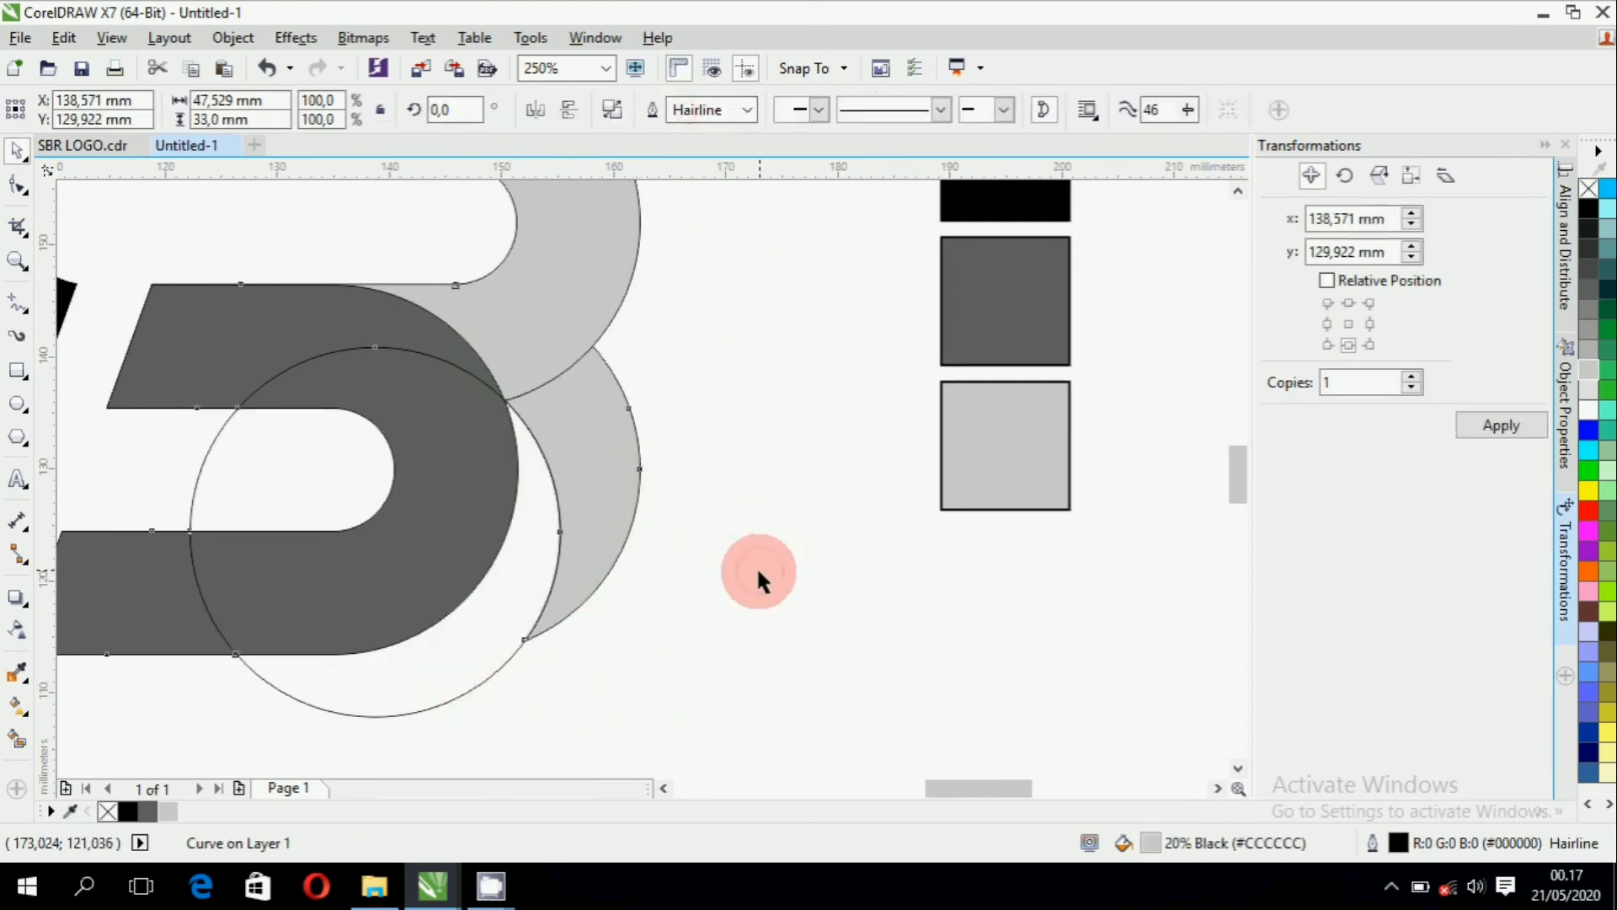
{"action": "left_click", "coordinate": [756, 568]}
Move the cutting circle away from the logo and delete it.
{"action": "left_click", "coordinate": [433, 660]}
{"action": "left_click_drag", "start_coordinate": [430, 688], "coordinate": [875, 703]}
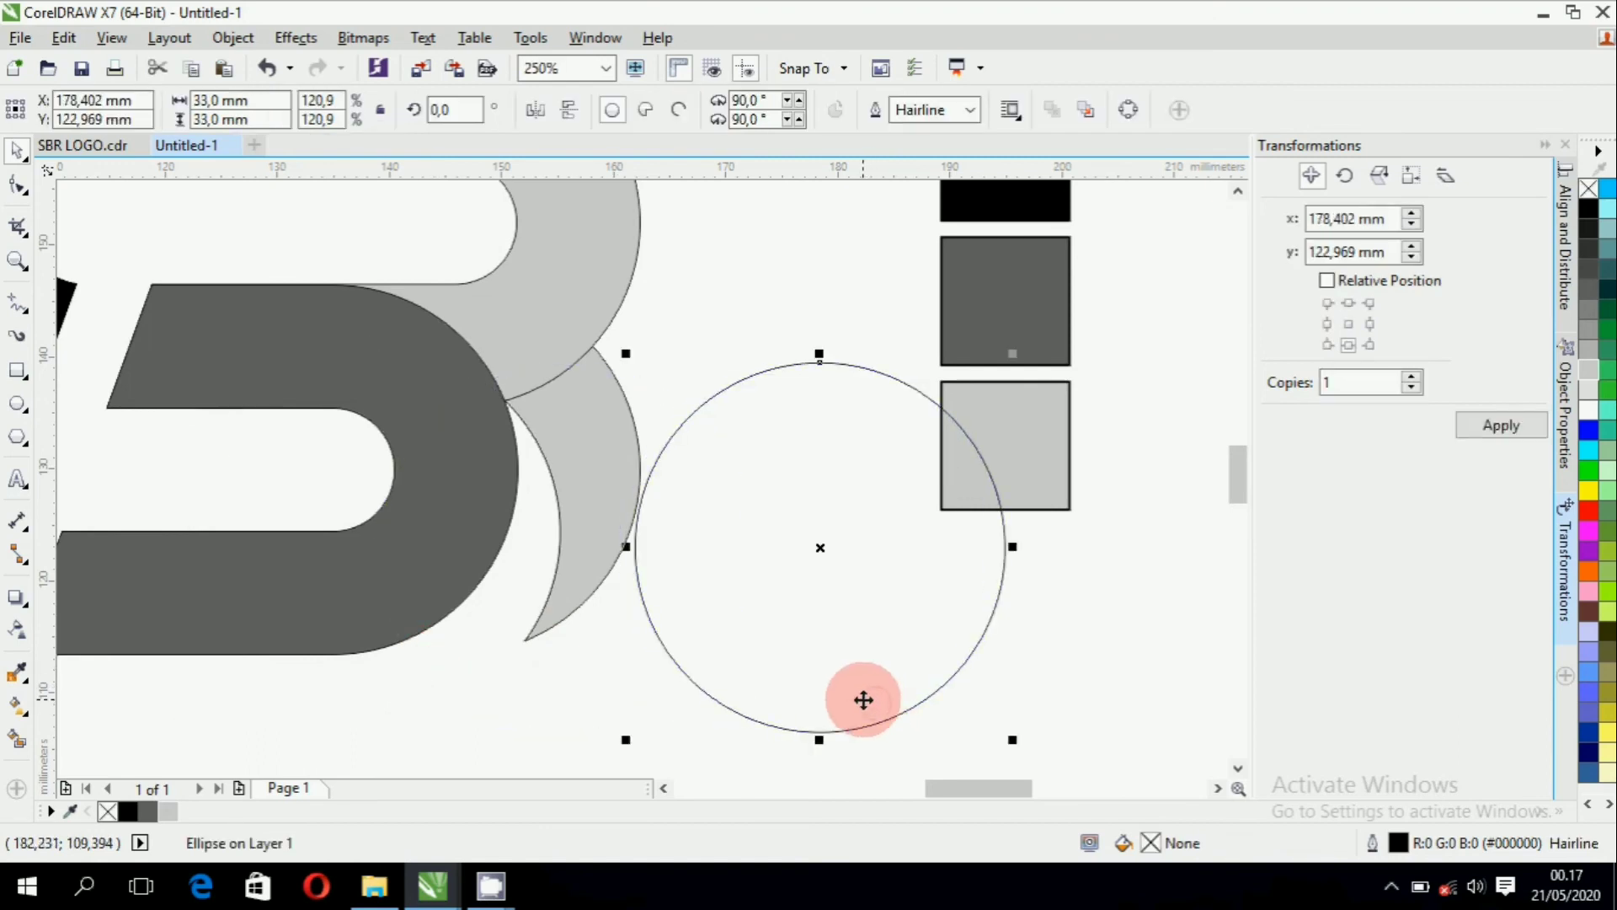
{"action": "key", "text": "Delete"}
{"action": "scroll", "coordinate": [795, 655], "scroll_direction": "down", "scroll_amount": 1}
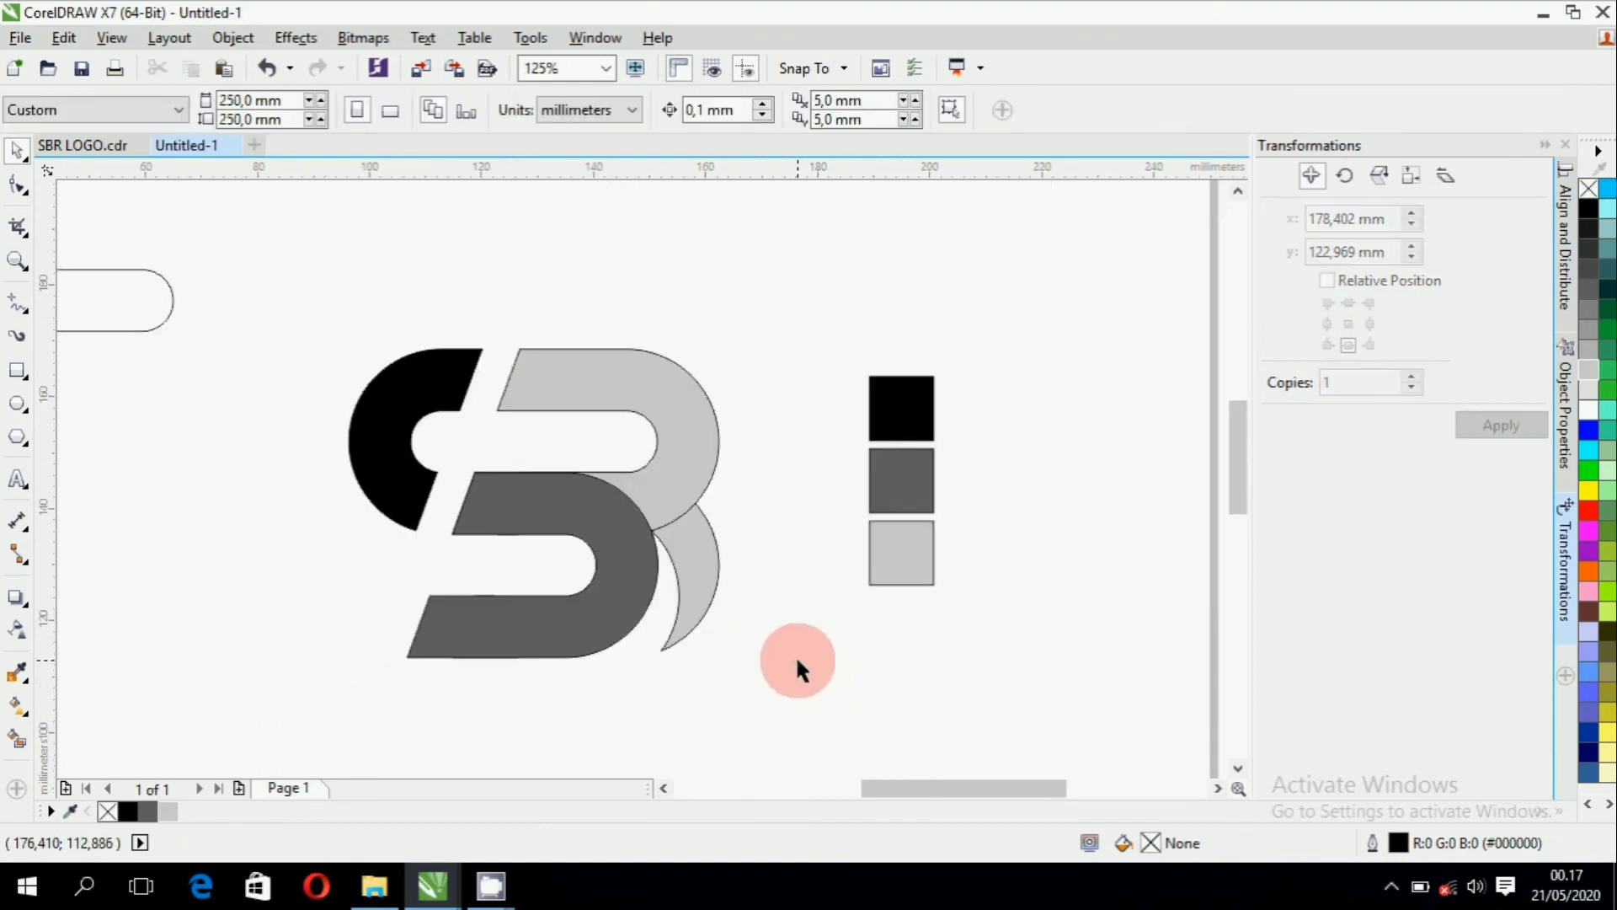
Remove the outlines from all four logo pieces.
{"action": "left_click_drag", "start_coordinate": [799, 696], "coordinate": [263, 262]}
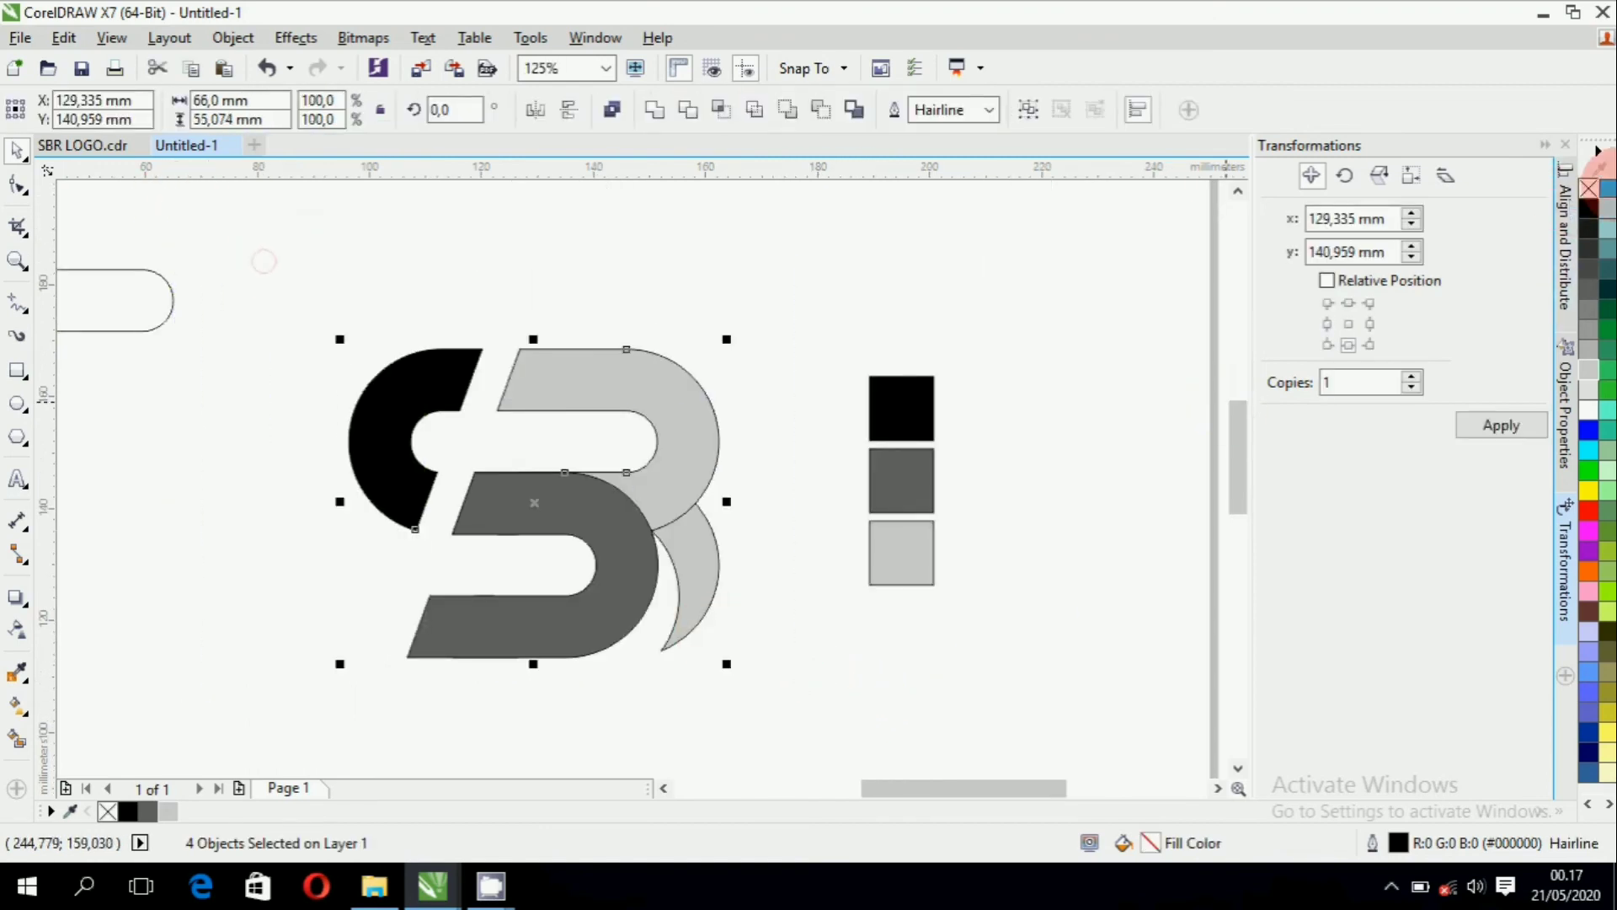
{"action": "right_click", "coordinate": [1590, 189]}
{"action": "left_click", "coordinate": [763, 598]}
Apply a linear fountain fill to the lower light grey crescent, running downward from its upper end.
{"action": "left_click", "coordinate": [686, 569]}
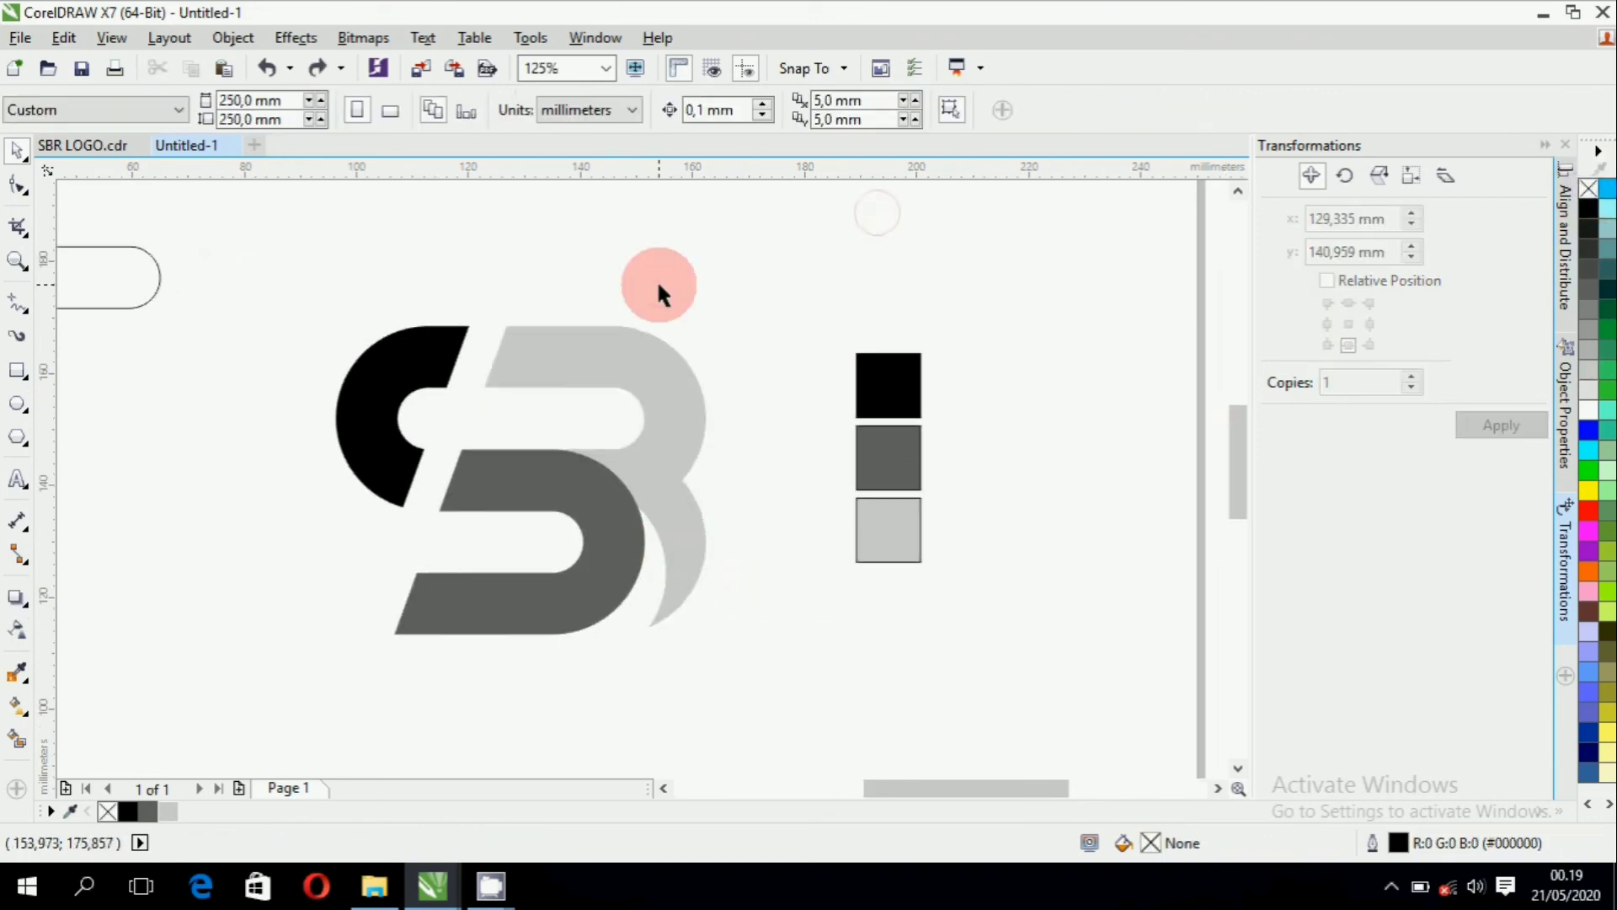
{"action": "left_click", "coordinate": [683, 553]}
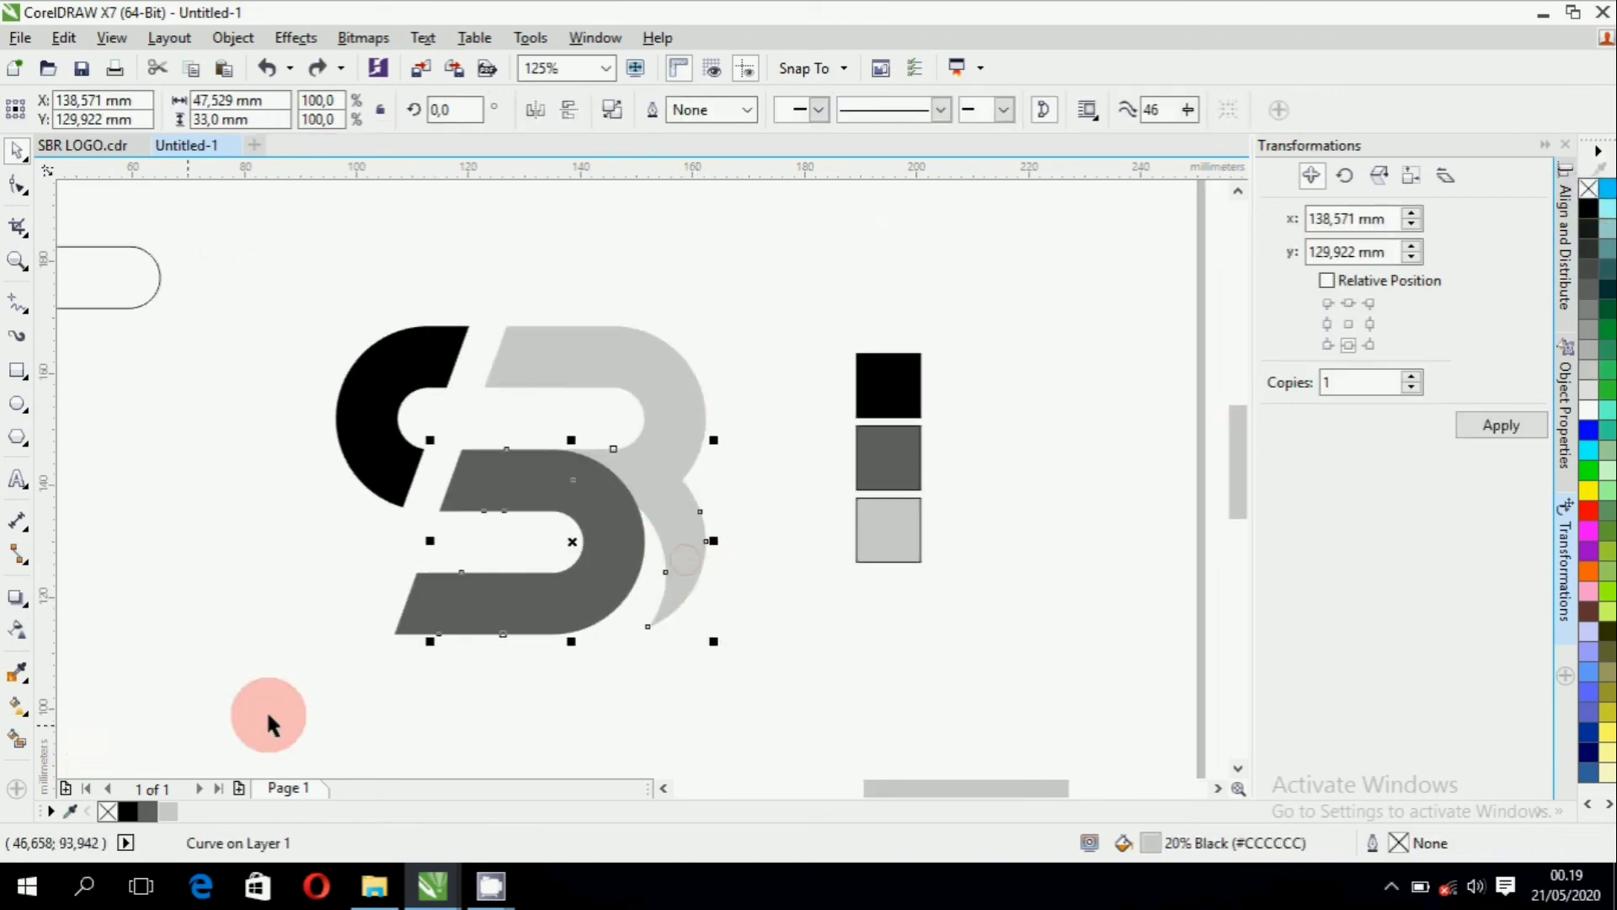
{"action": "left_click", "coordinate": [18, 678]}
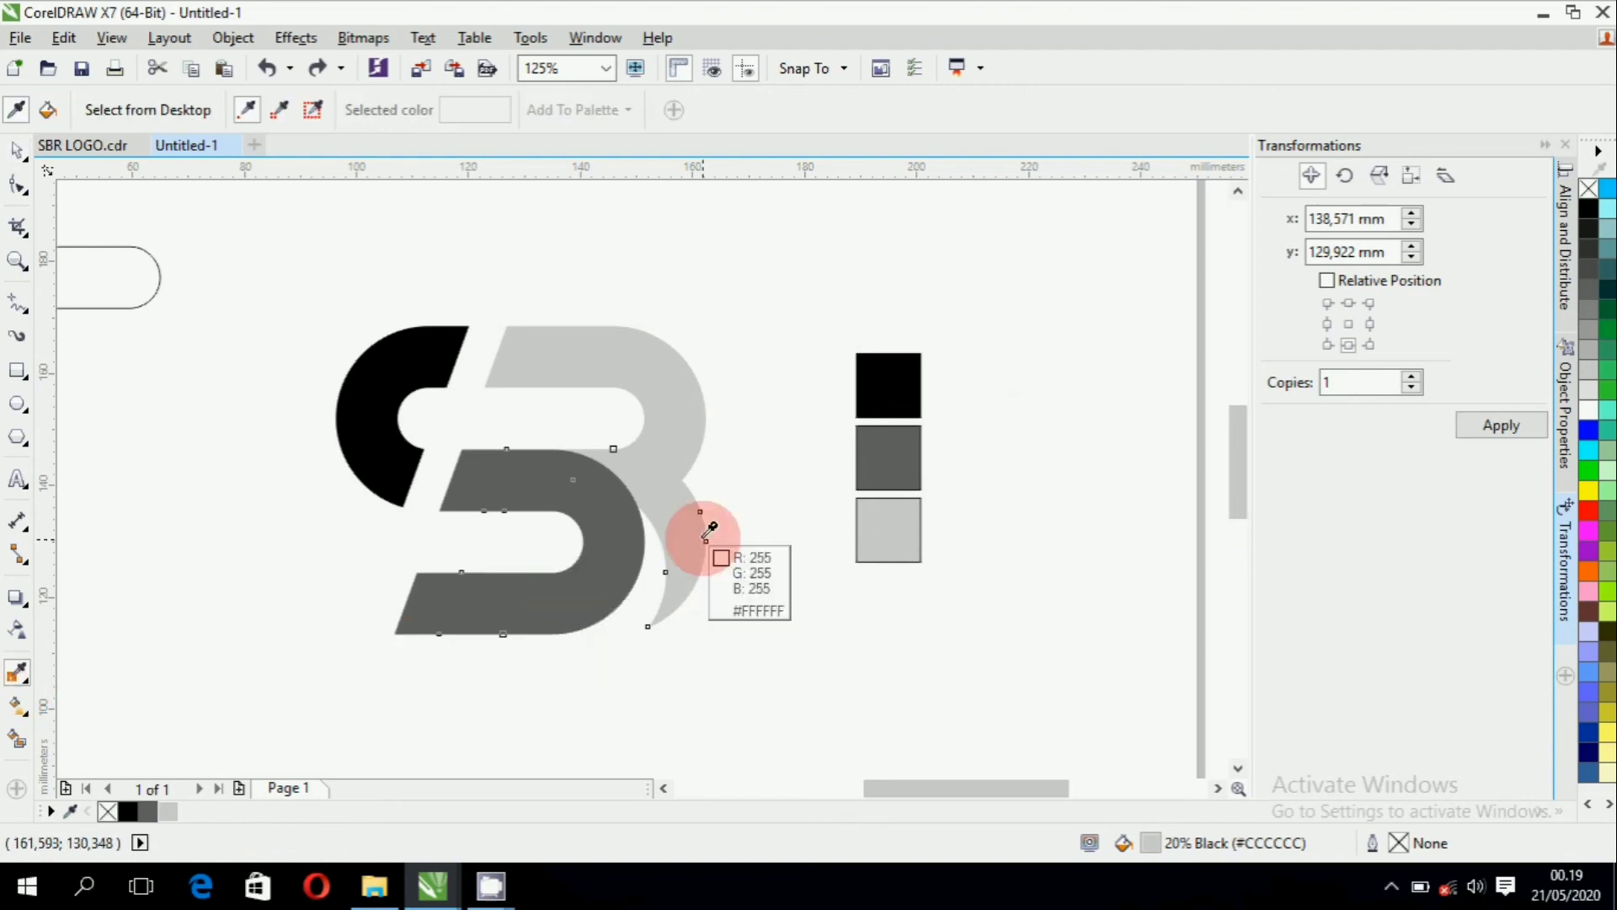
{"action": "left_click", "coordinate": [17, 705]}
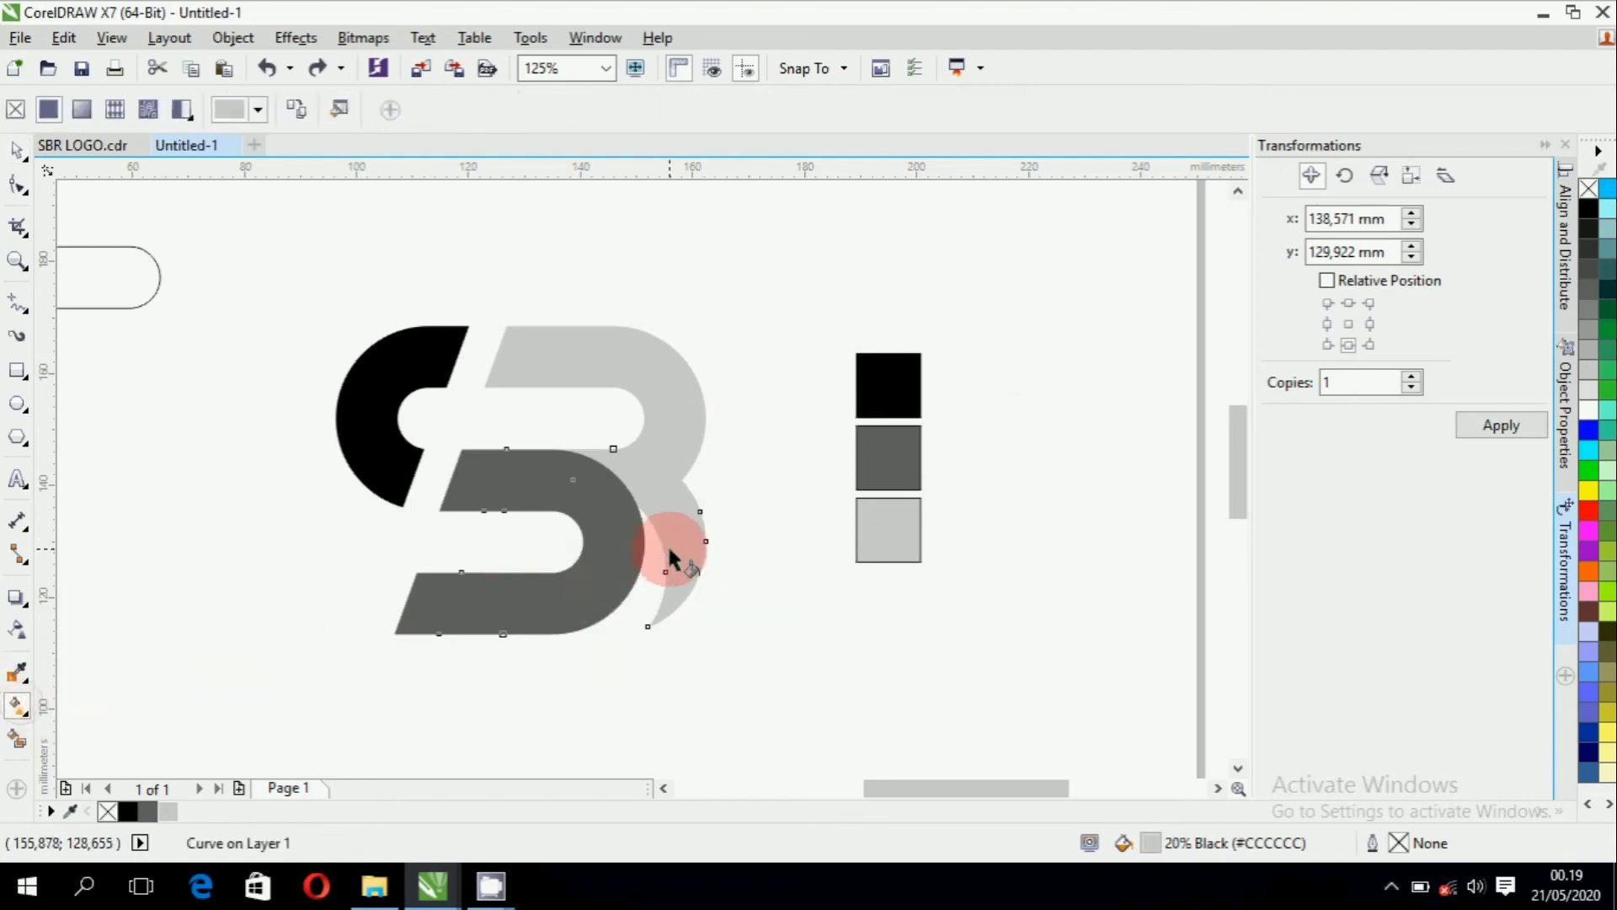
{"action": "left_click_drag", "start_coordinate": [664, 520], "coordinate": [718, 646]}
Move the gradient's start up to where the crescent meets the upper ring piece and colour it black.
{"action": "scroll", "coordinate": [662, 515], "scroll_direction": "up", "scroll_amount": 2}
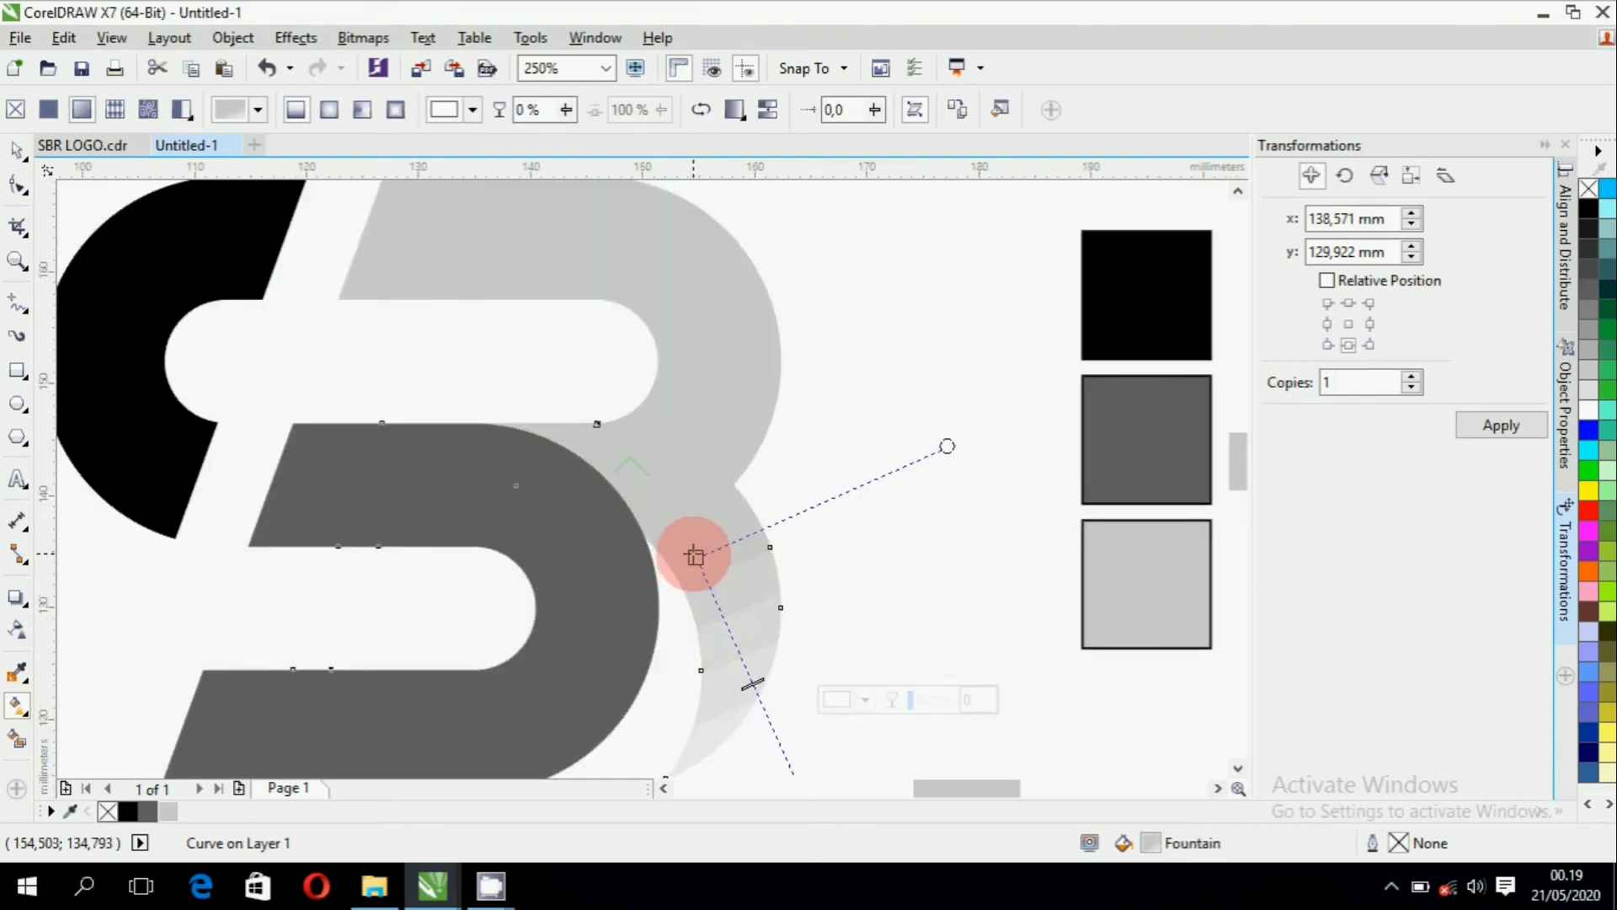
{"action": "left_click_drag", "start_coordinate": [695, 556], "coordinate": [660, 484]}
{"action": "left_click", "coordinate": [696, 474]}
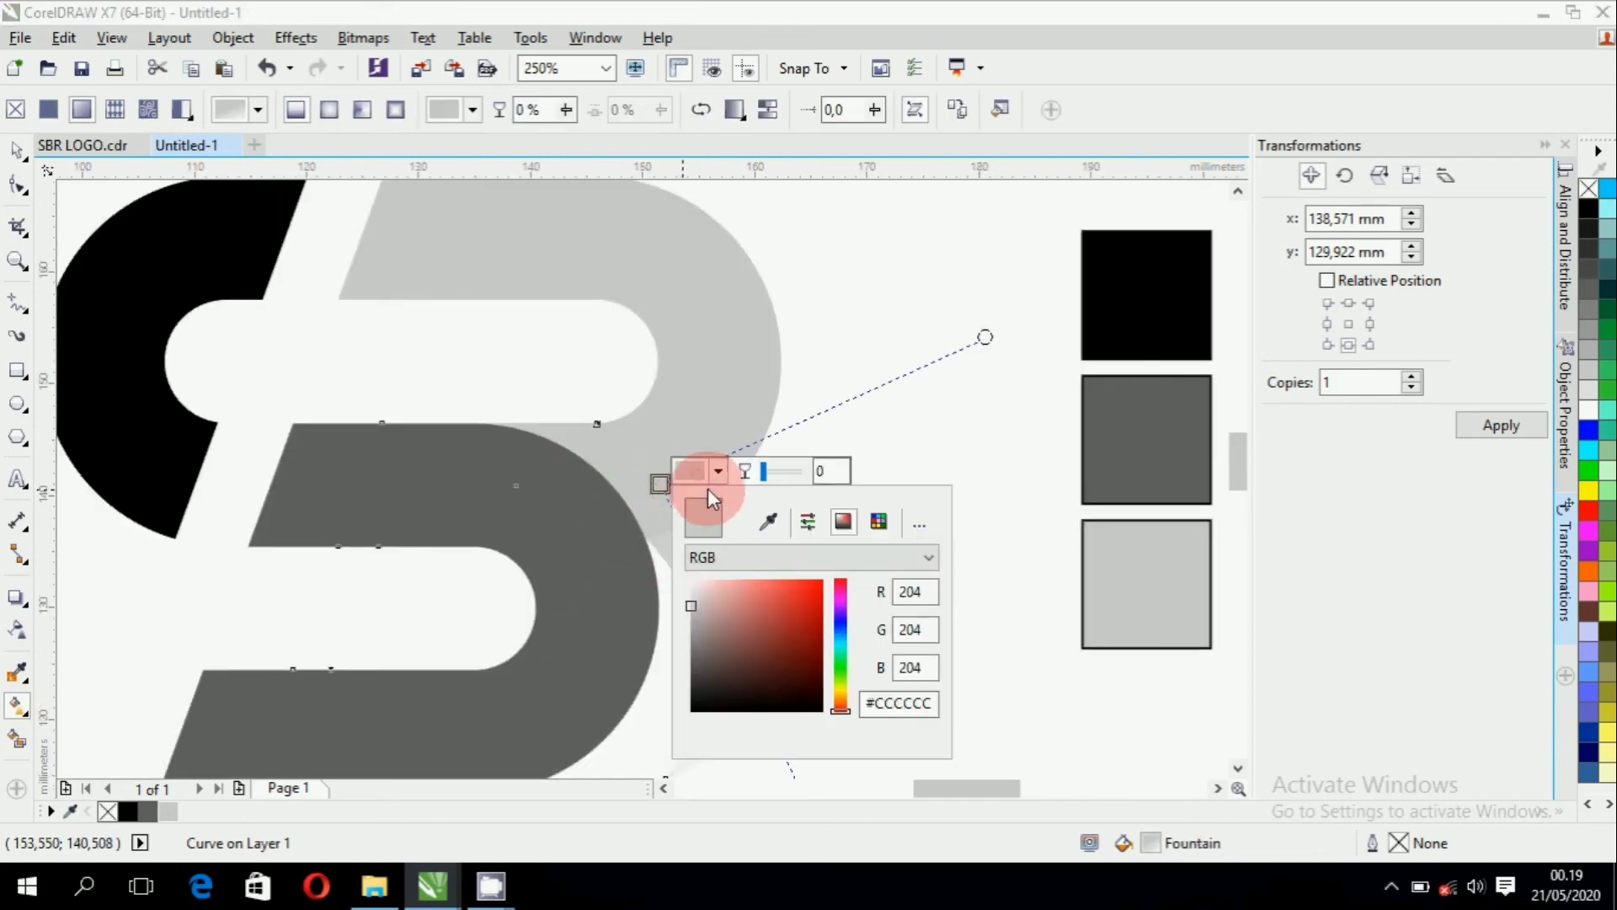
{"action": "left_click", "coordinate": [697, 711]}
{"action": "left_click", "coordinate": [915, 441]}
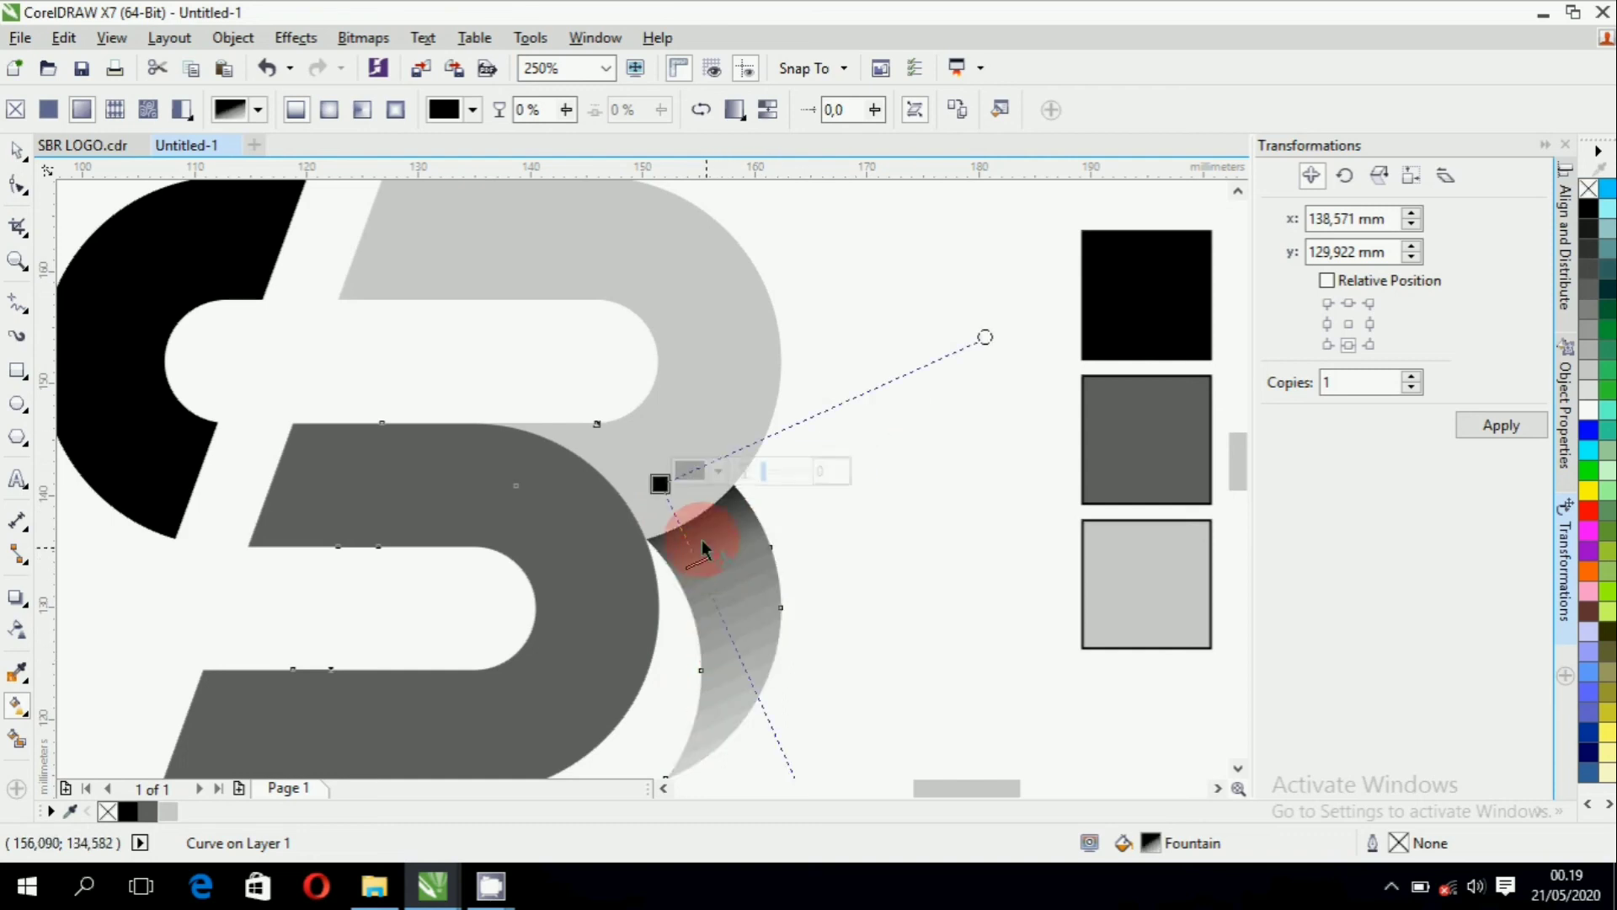
Adjust the crescent's gradient so its black start lies at the upper ring's inner bend and its white end just beside the crescent.
{"action": "scroll", "coordinate": [660, 482], "scroll_direction": "down", "scroll_amount": 2}
{"action": "left_click_drag", "start_coordinate": [729, 636], "coordinate": [702, 592]}
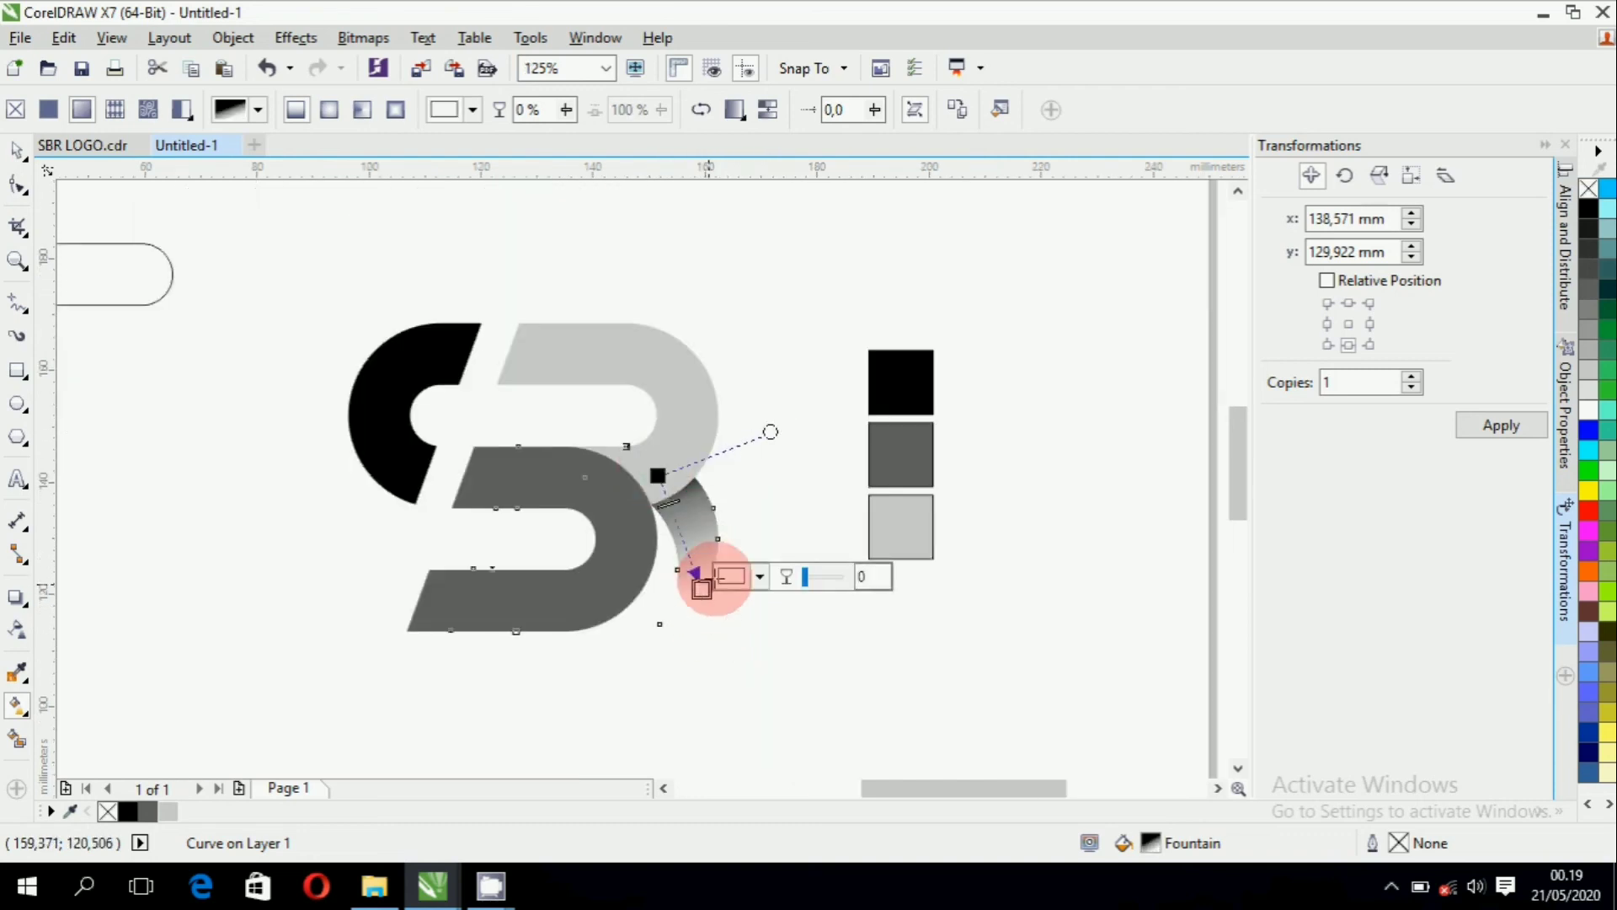
{"action": "scroll", "coordinate": [679, 472], "scroll_direction": "up", "scroll_amount": 2}
{"action": "left_click_drag", "start_coordinate": [657, 476], "coordinate": [662, 472]}
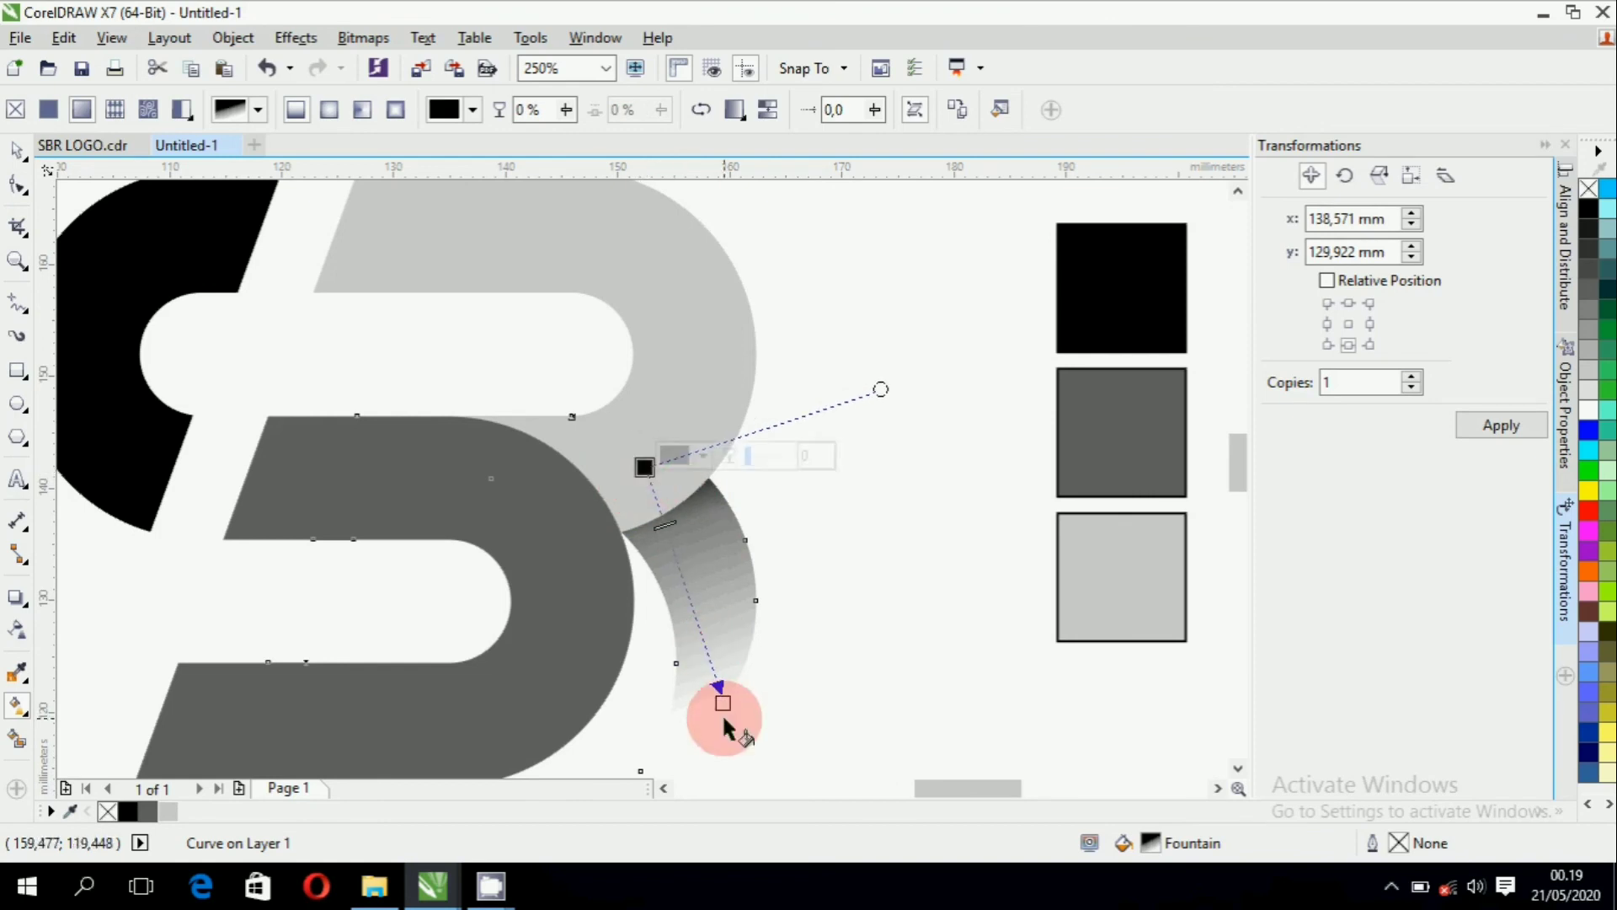
{"action": "left_click_drag", "start_coordinate": [723, 703], "coordinate": [757, 771]}
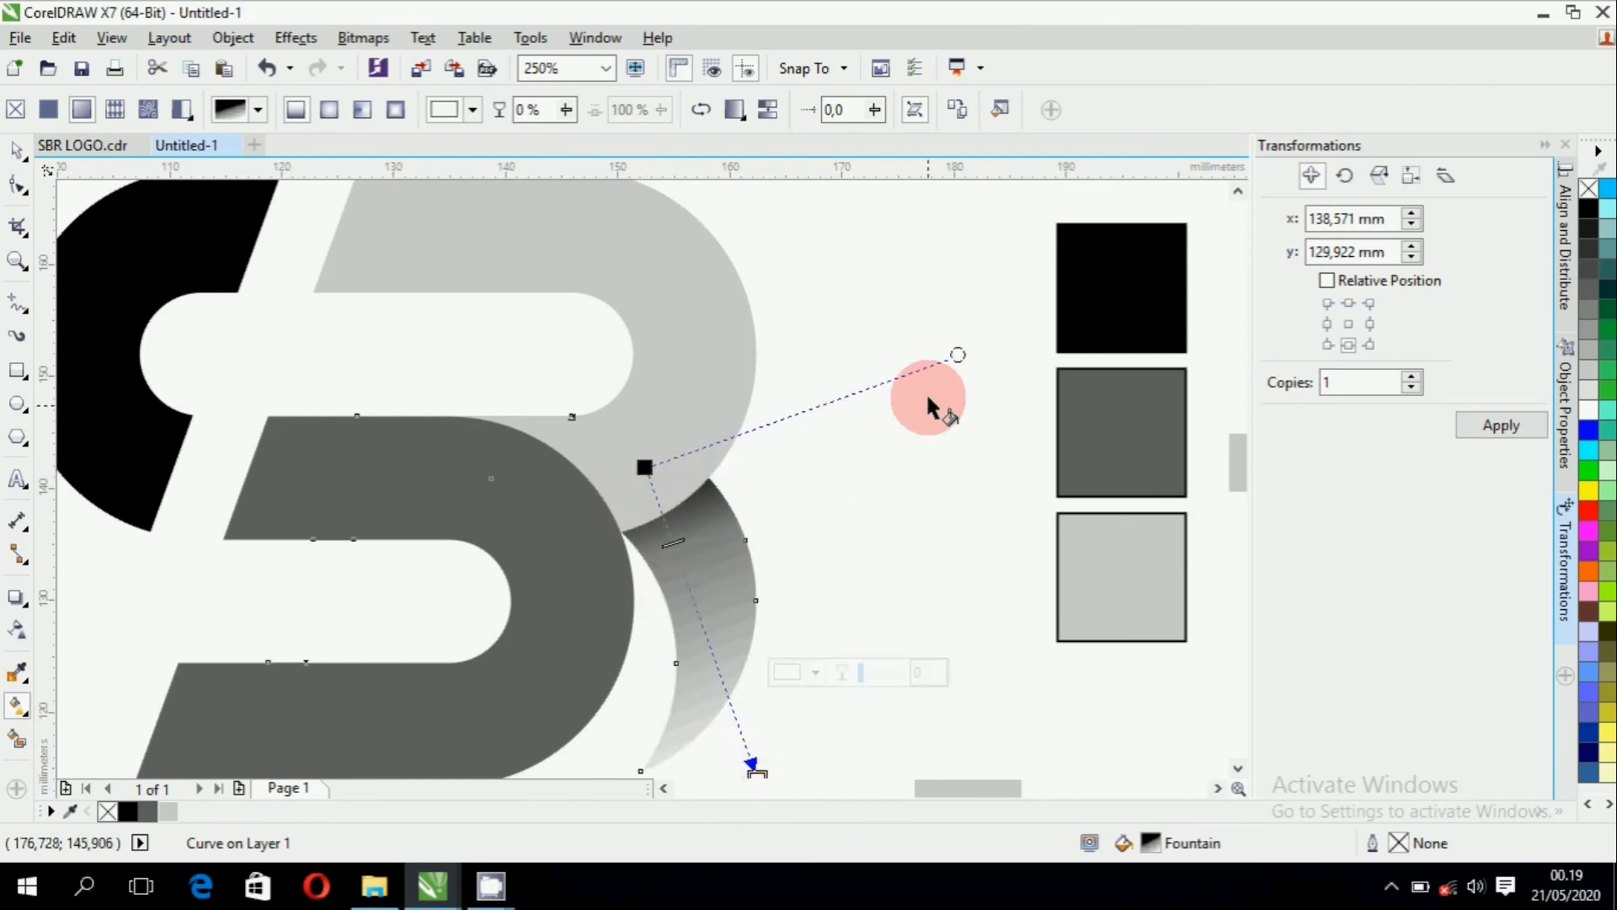
{"action": "left_click_drag", "start_coordinate": [950, 351], "coordinate": [885, 366]}
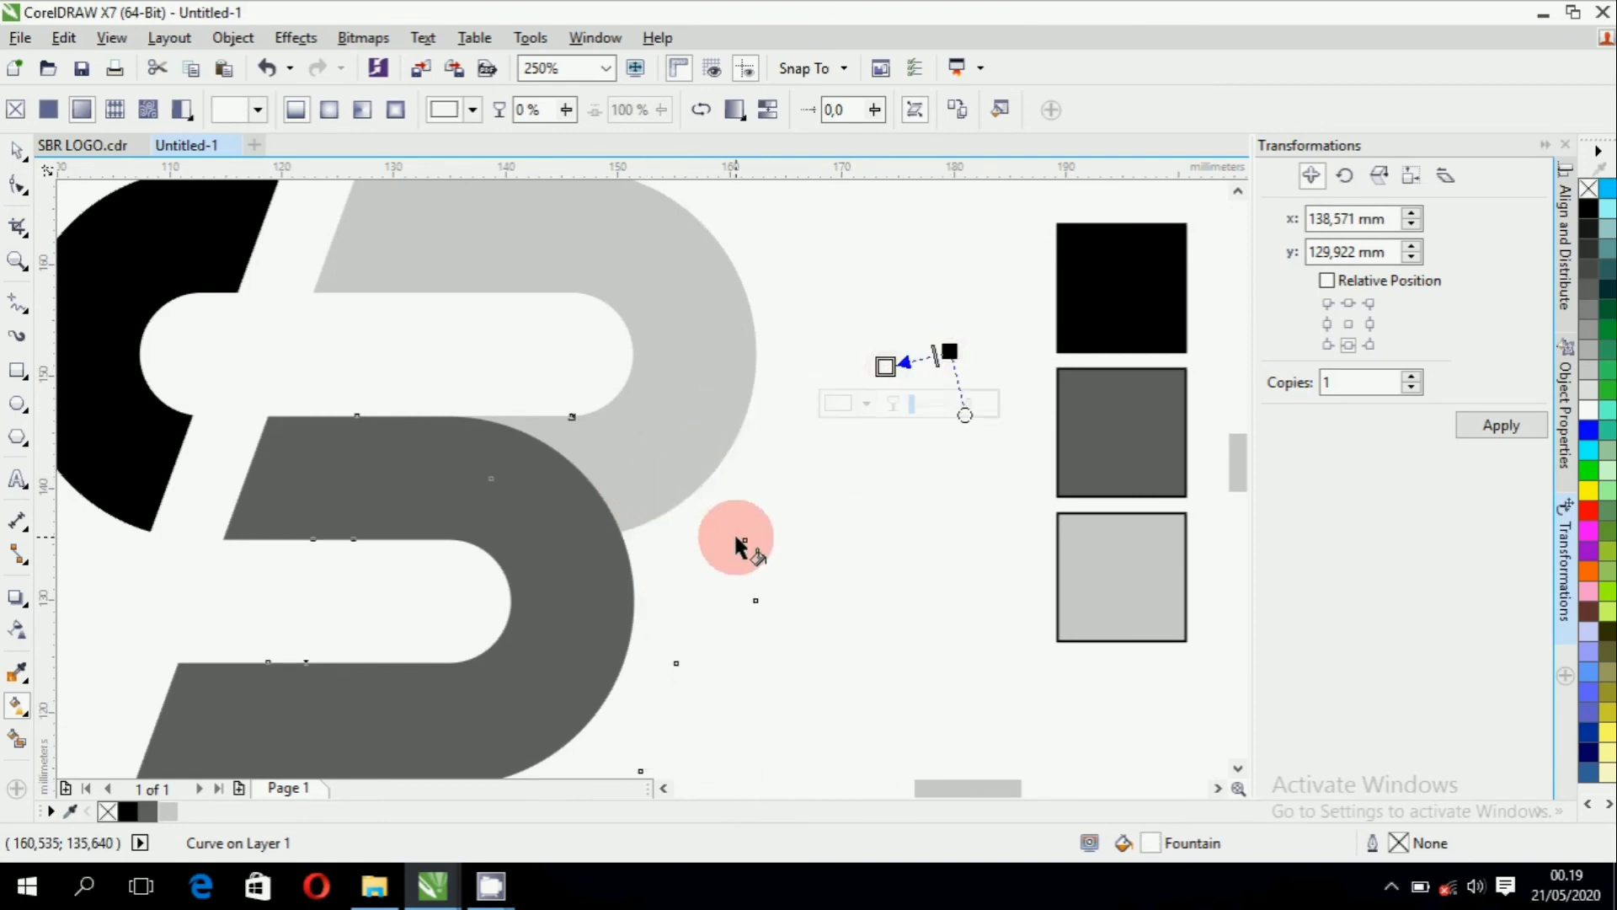
{"action": "key", "text": "ctrl+z"}
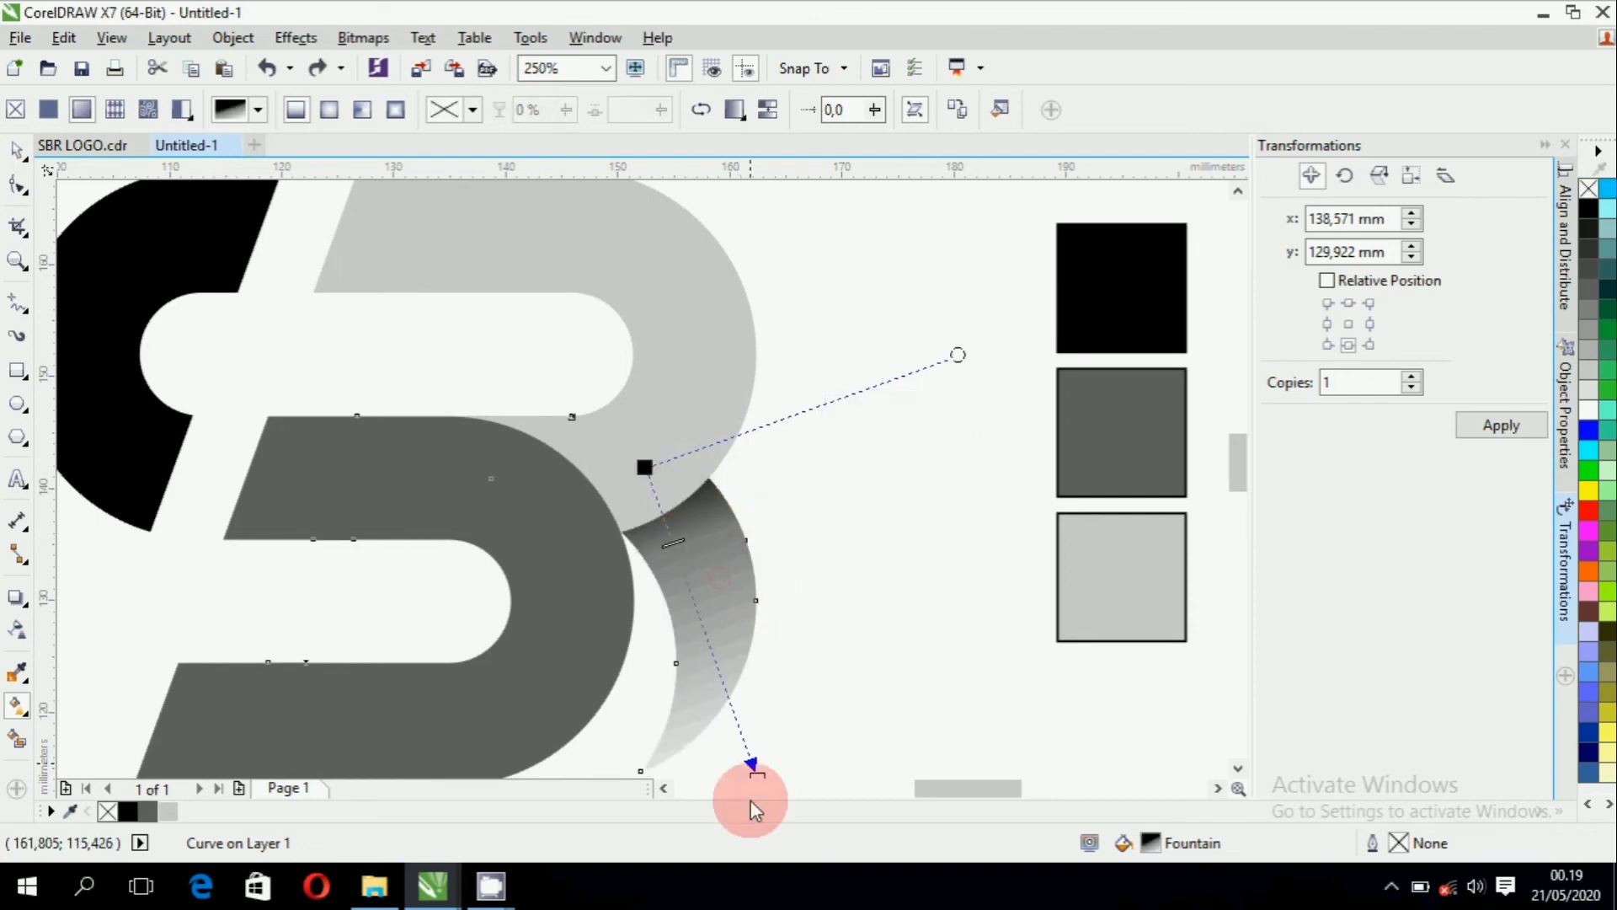
{"action": "scroll", "coordinate": [713, 548], "scroll_direction": "down", "scroll_amount": 1}
{"action": "left_click_drag", "start_coordinate": [742, 678], "coordinate": [743, 690]}
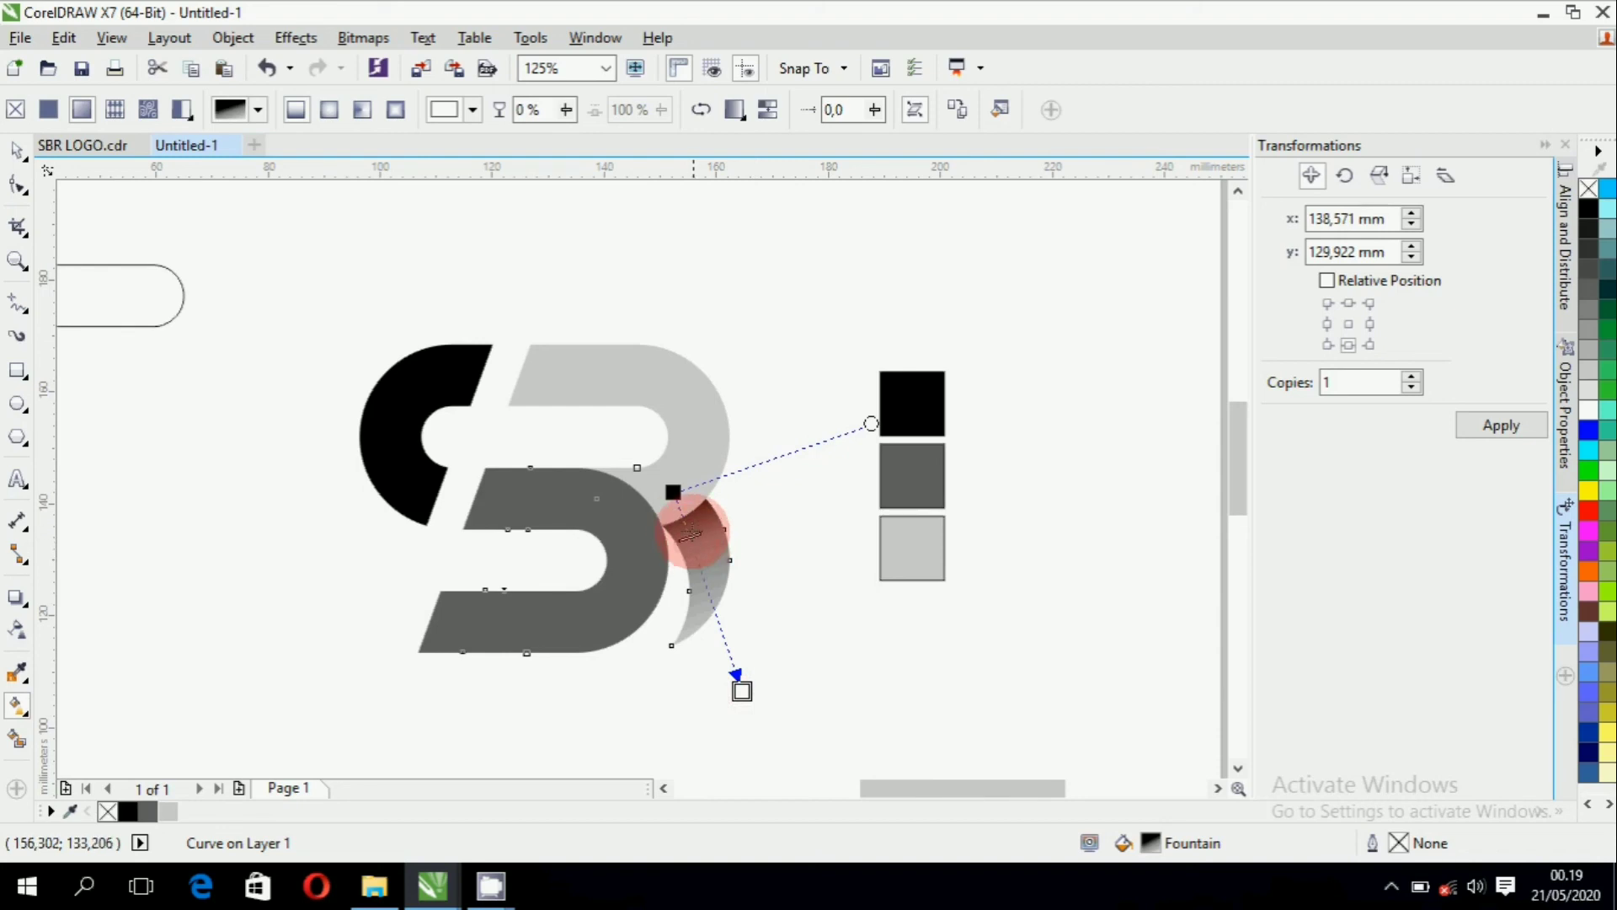
{"action": "left_click_drag", "start_coordinate": [692, 532], "coordinate": [653, 441]}
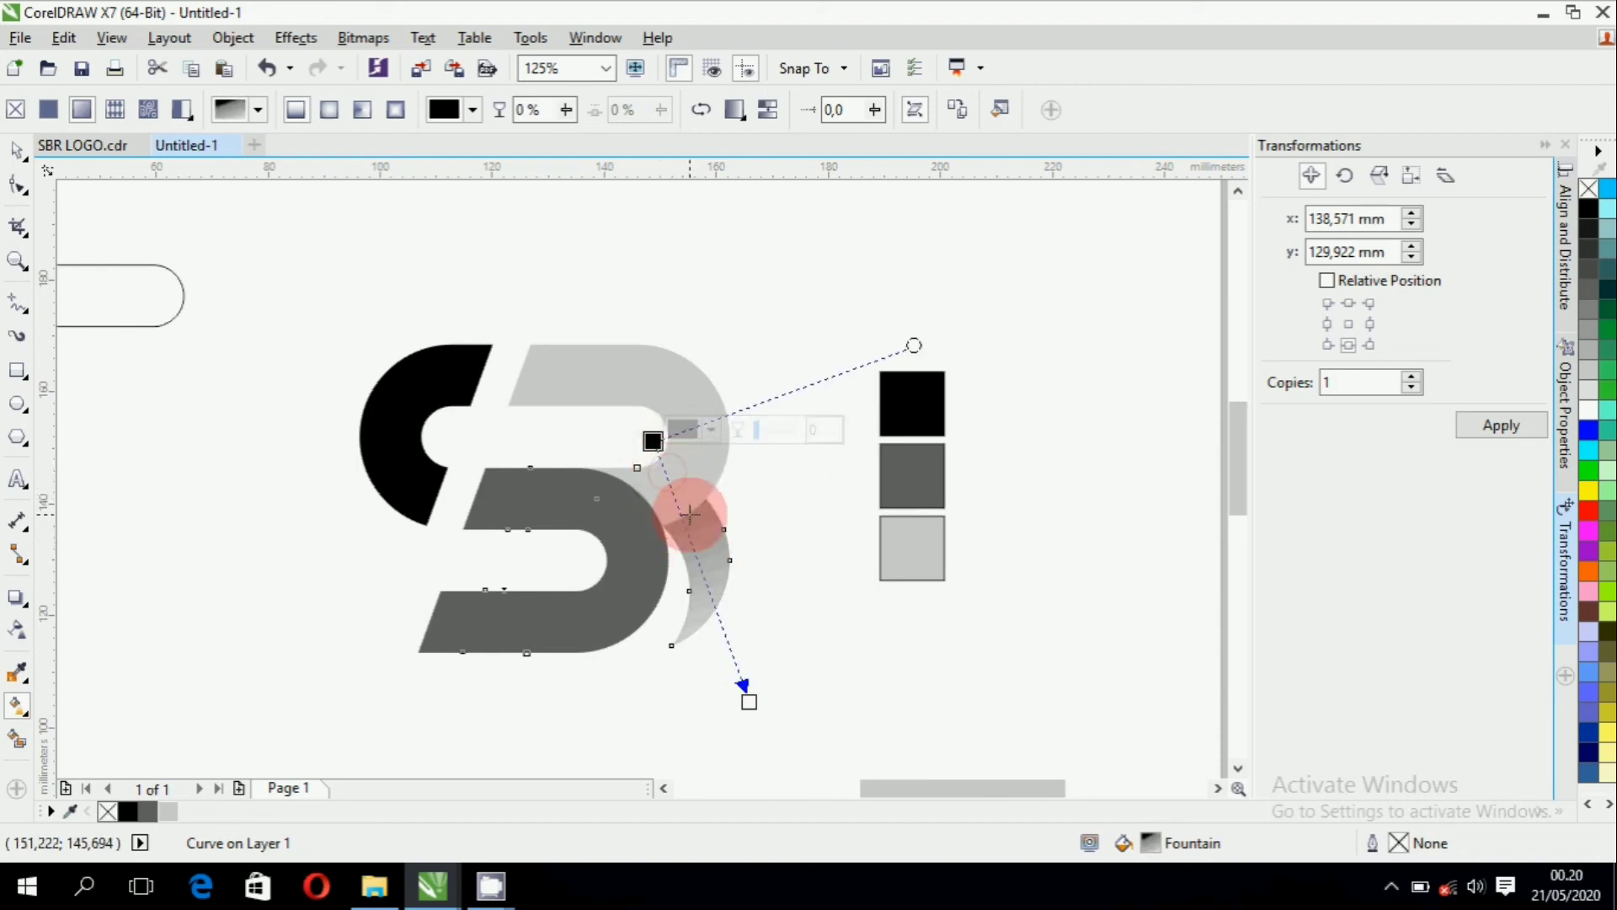
{"action": "left_click_drag", "start_coordinate": [690, 514], "coordinate": [695, 522]}
{"action": "left_click_drag", "start_coordinate": [748, 698], "coordinate": [722, 581]}
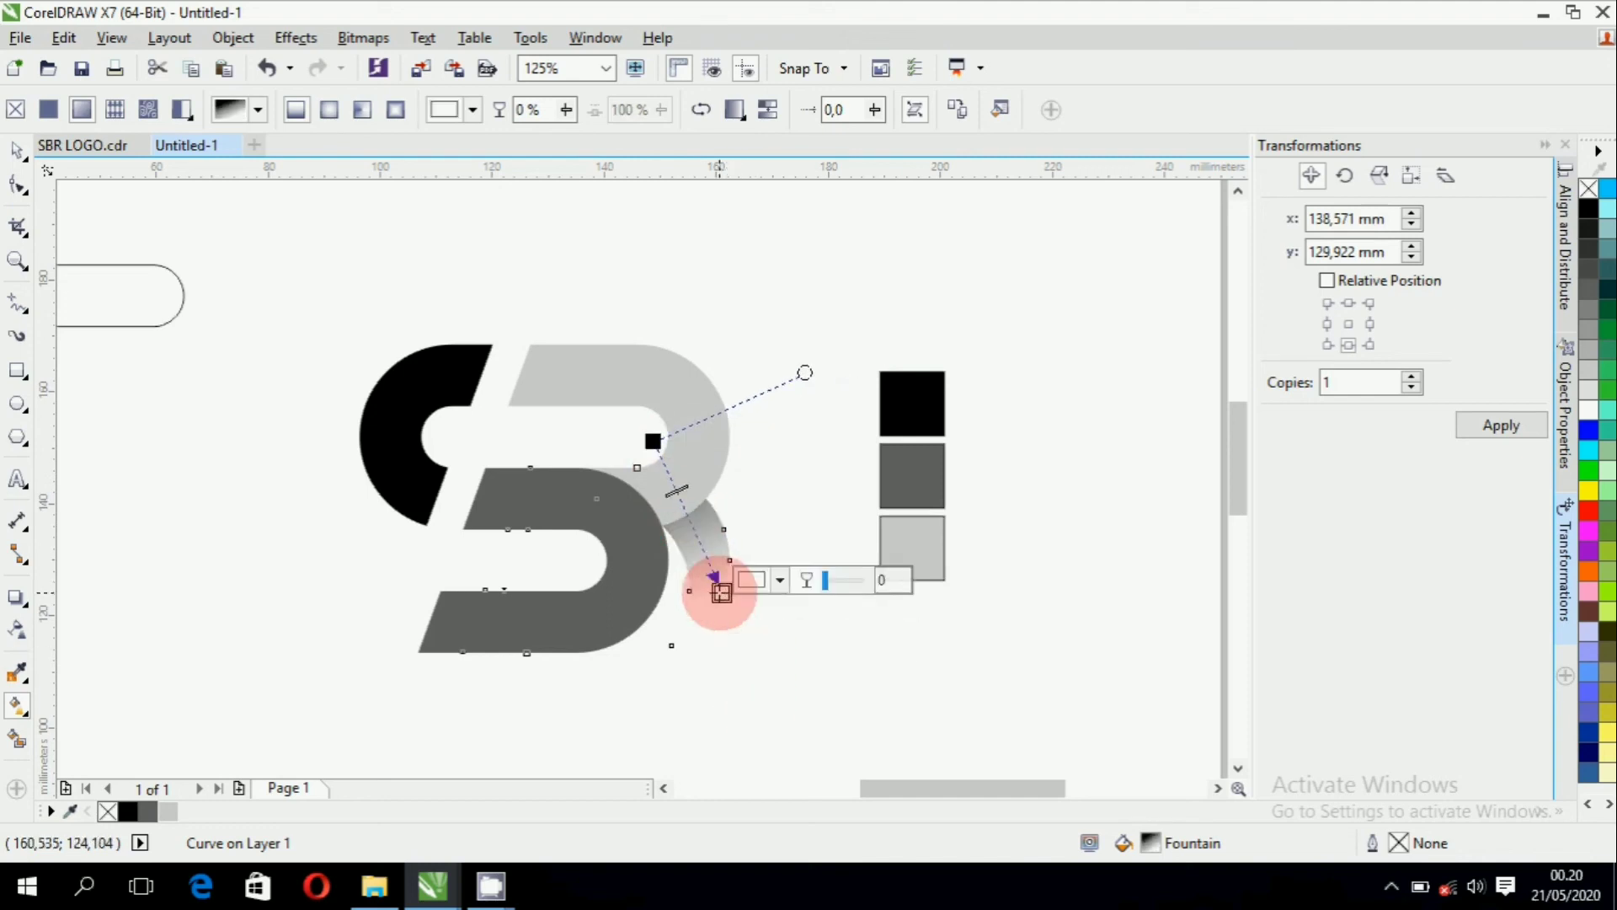
Set the end colour of the crescent's gradient to light grey #CCCCCC, sampled from the logo's stored light grey swatch.
{"action": "left_click", "coordinate": [749, 584]}
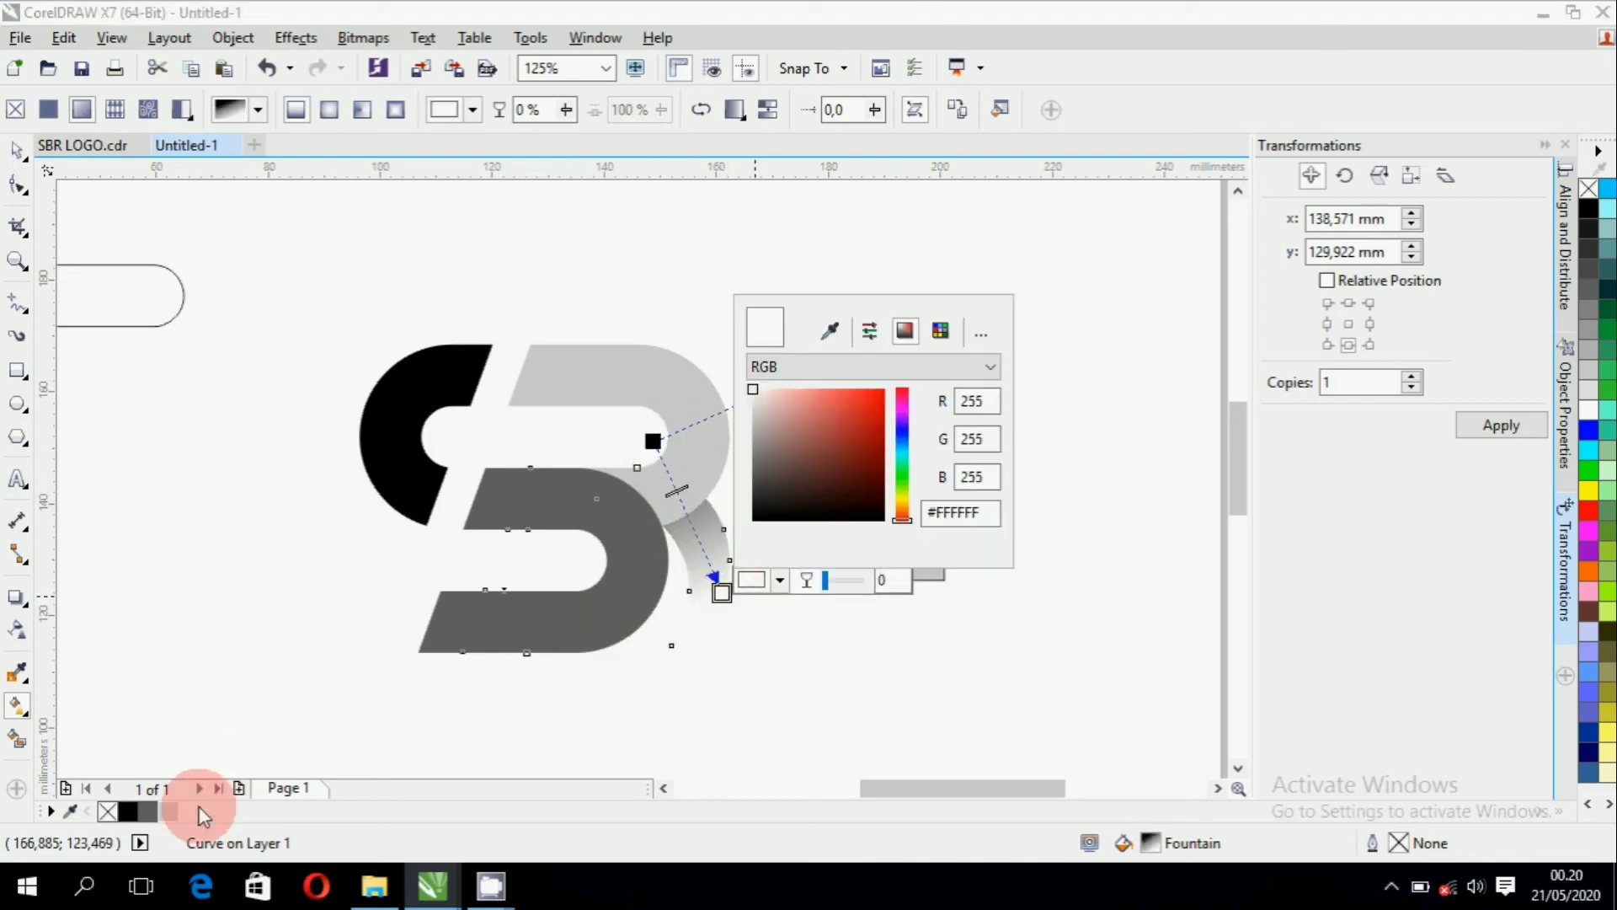
{"action": "left_click", "coordinate": [172, 811]}
{"action": "left_click", "coordinate": [750, 580]}
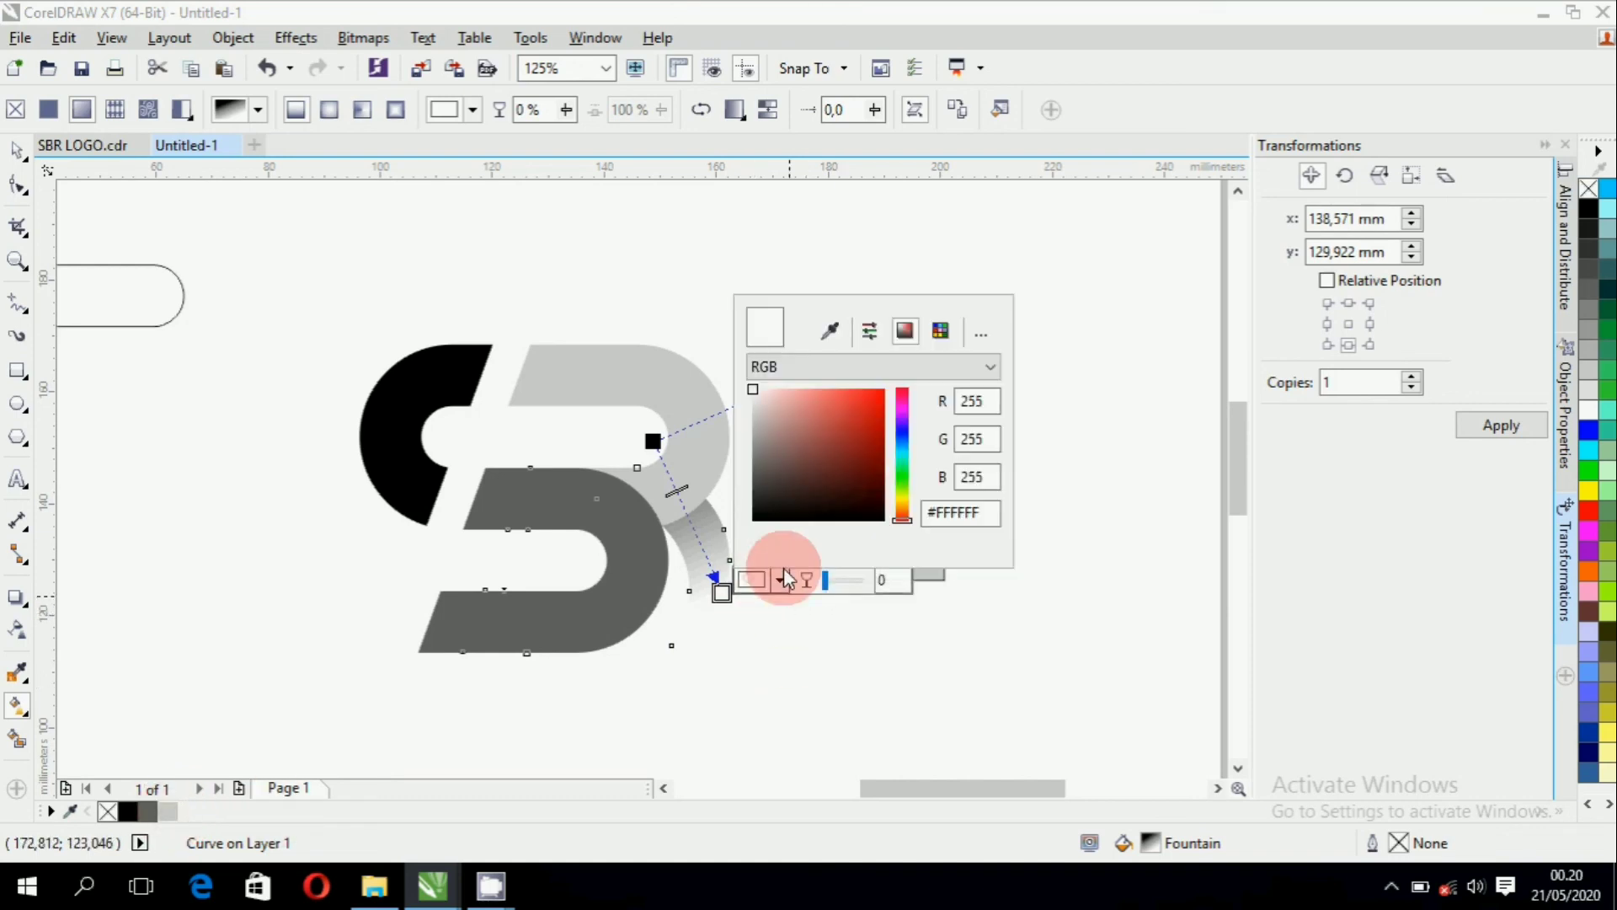
{"action": "left_click", "coordinate": [831, 331]}
{"action": "left_click", "coordinate": [169, 811]}
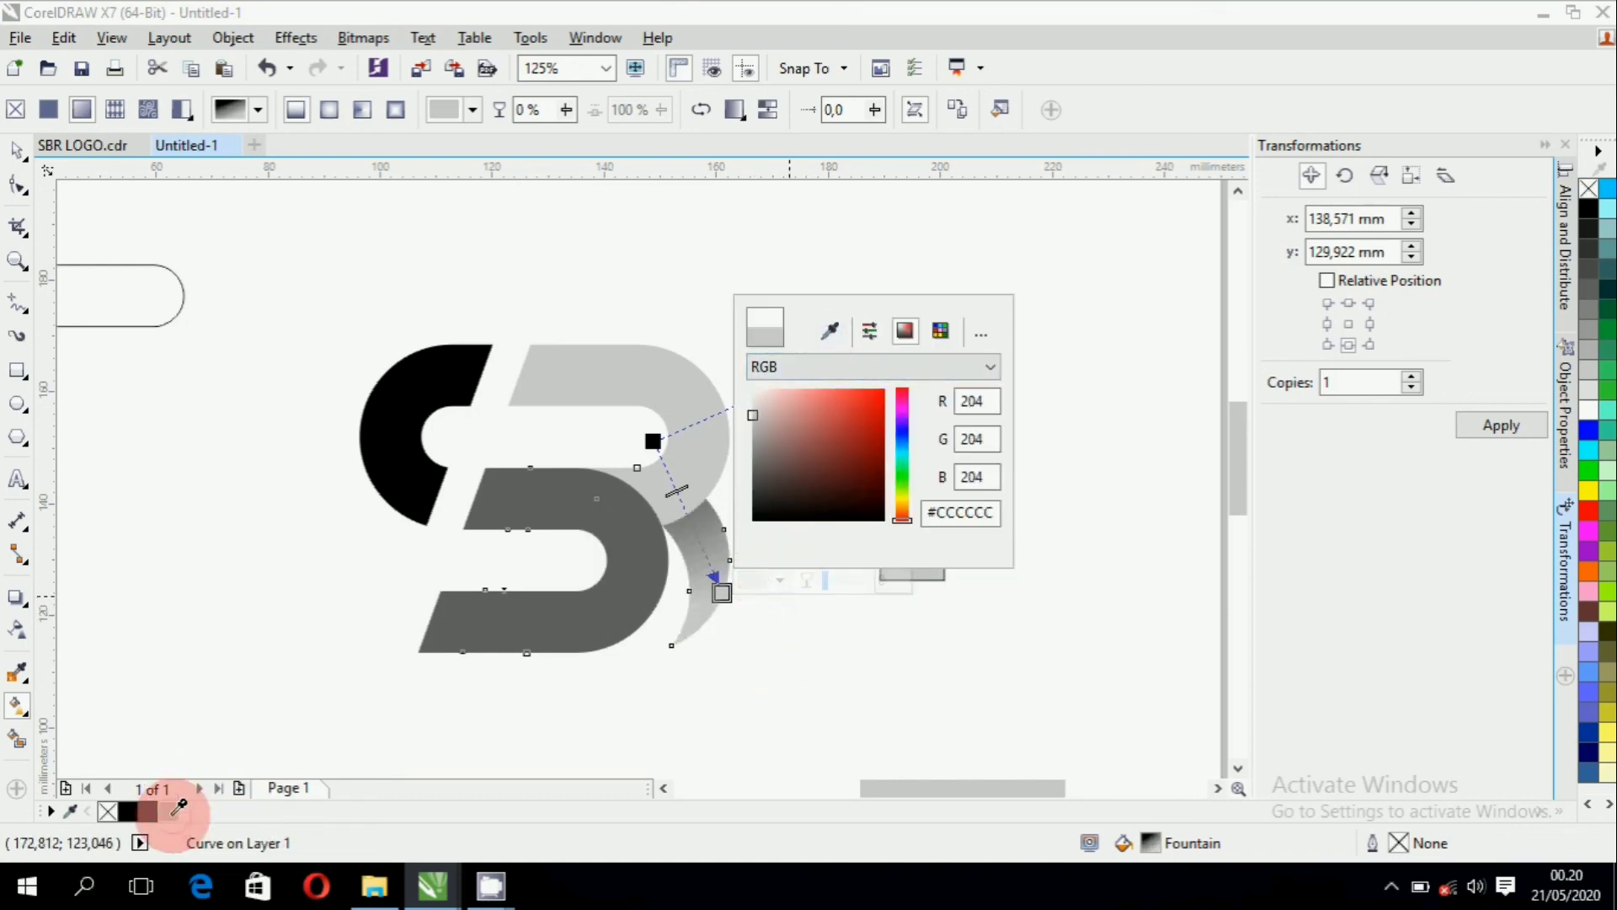
Shorten the crescent's gradient by moving its black start onto the dark grey piece's upper bend and its light grey end onto the crescent.
{"action": "left_click_drag", "start_coordinate": [653, 441], "coordinate": [624, 485]}
{"action": "left_click_drag", "start_coordinate": [722, 592], "coordinate": [712, 580]}
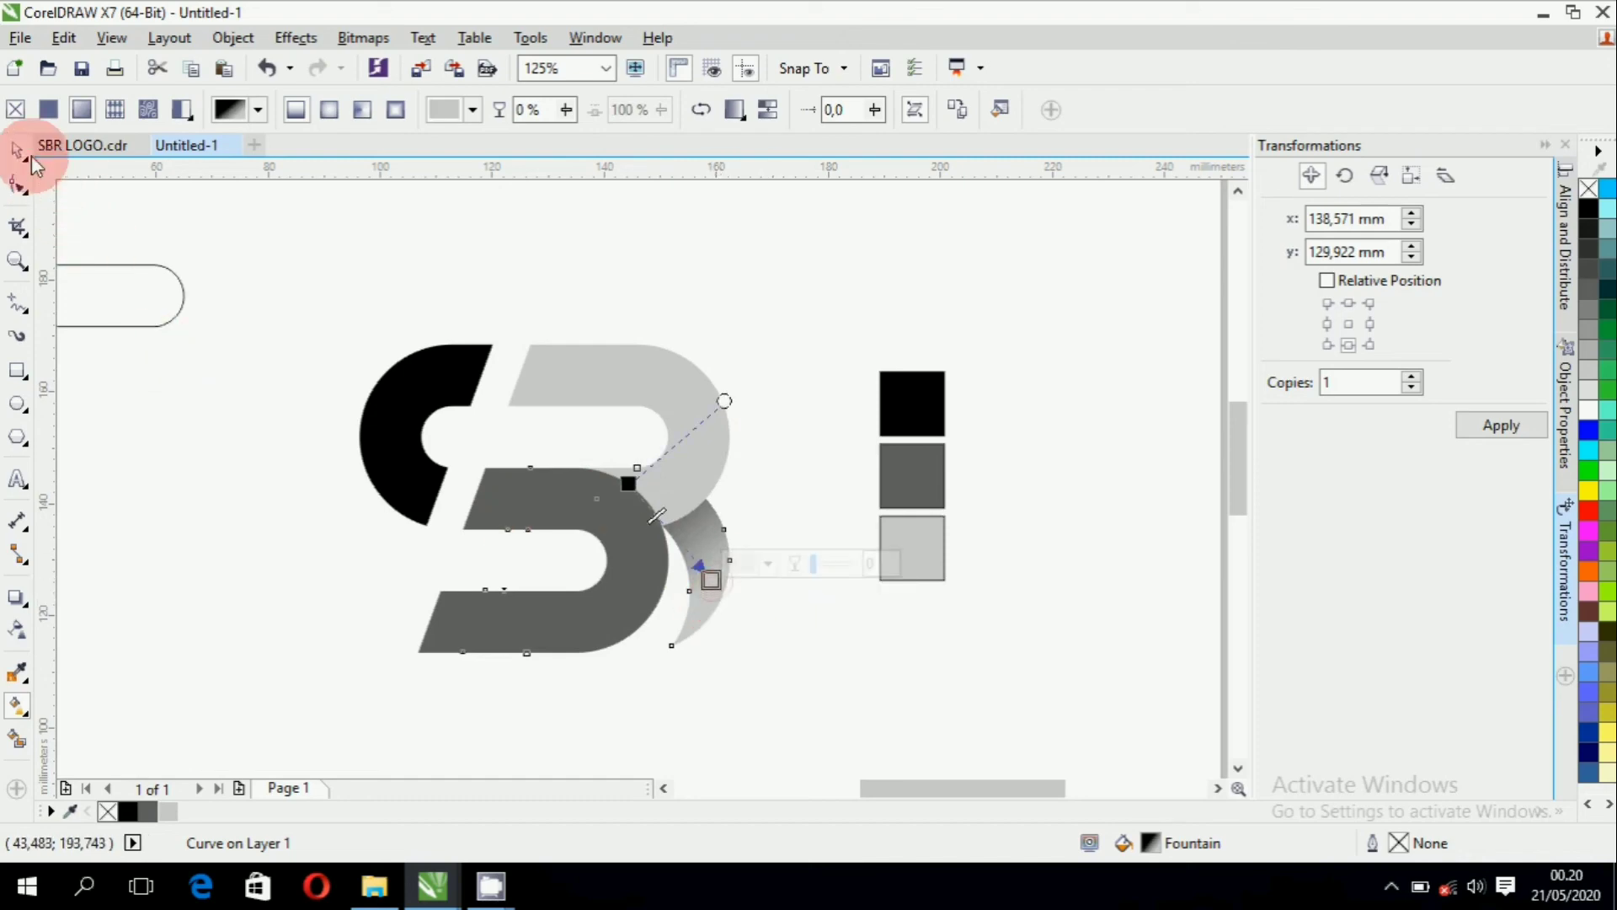
{"action": "left_click", "coordinate": [23, 154]}
{"action": "left_click", "coordinate": [240, 239]}
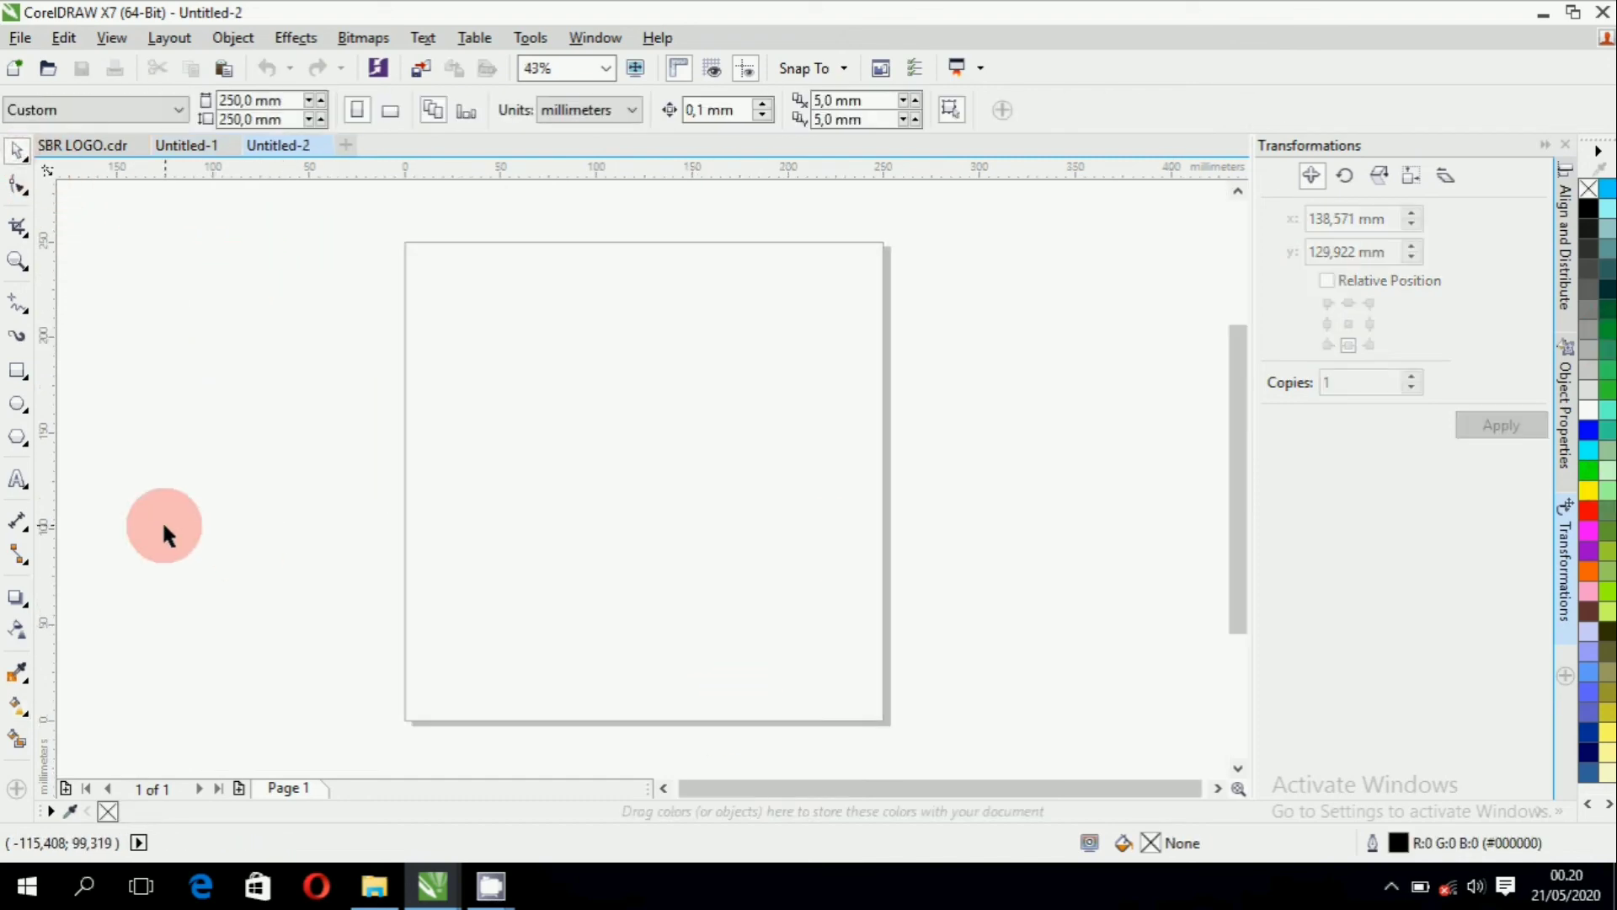
In a new 250 × 250 mm document, add a page-sized rectangle and fill it with dark teal #003333.
{"action": "double_click", "coordinate": [18, 370]}
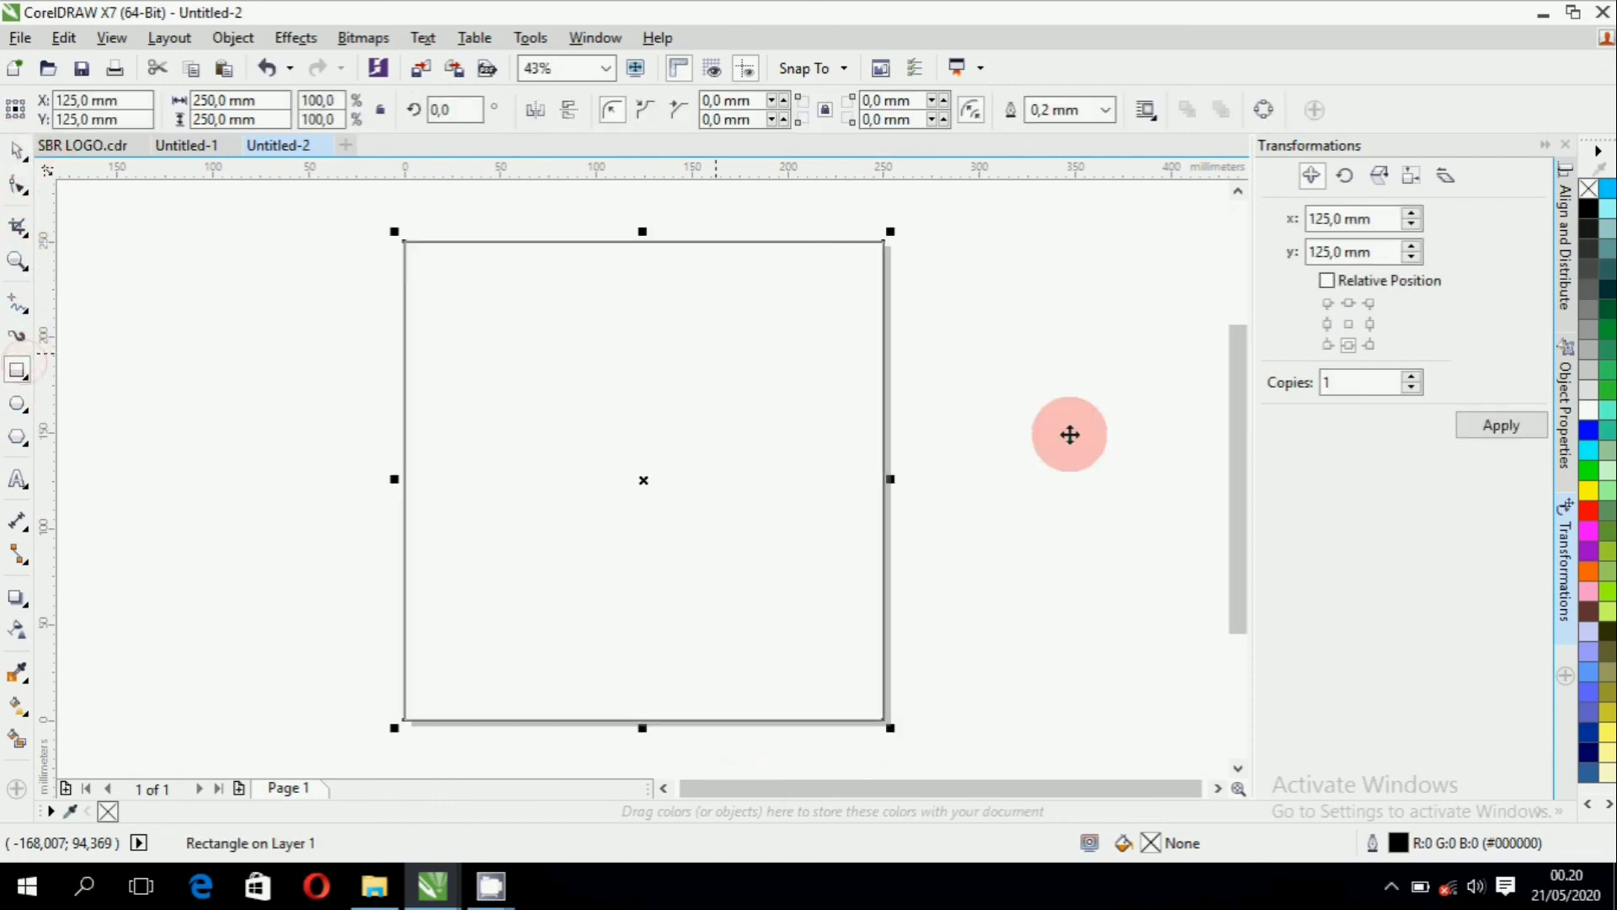
{"action": "left_click", "coordinate": [1608, 291]}
{"action": "left_click", "coordinate": [235, 480]}
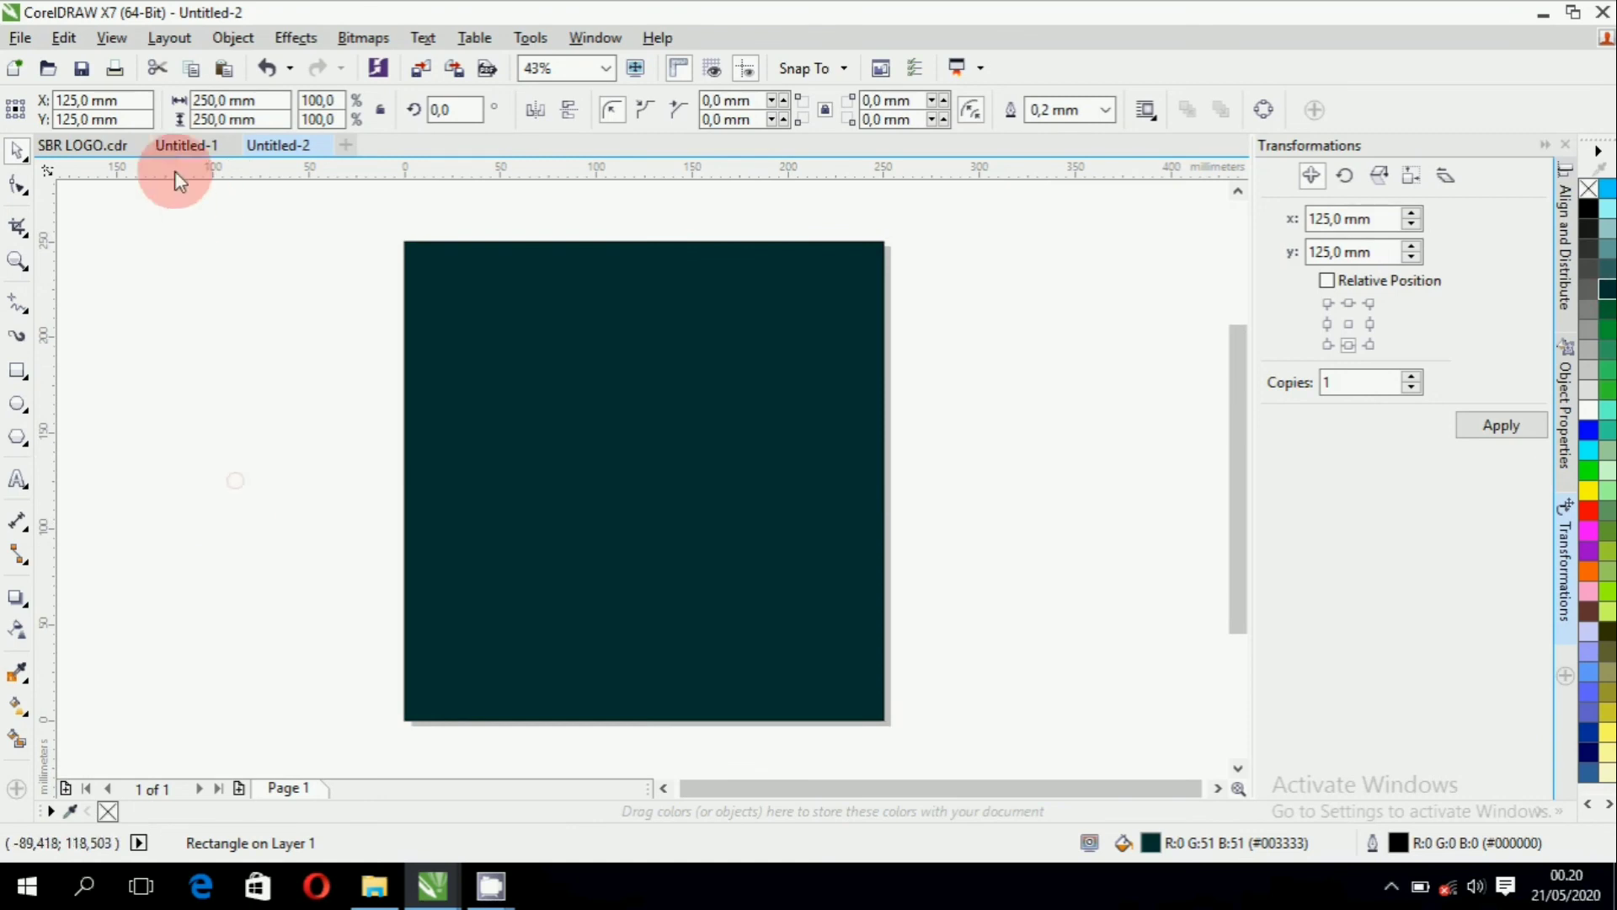
Copy the four logo pieces from Untitled-1 and paste them onto the dark teal background in Untitled-2.
{"action": "left_click", "coordinate": [180, 150]}
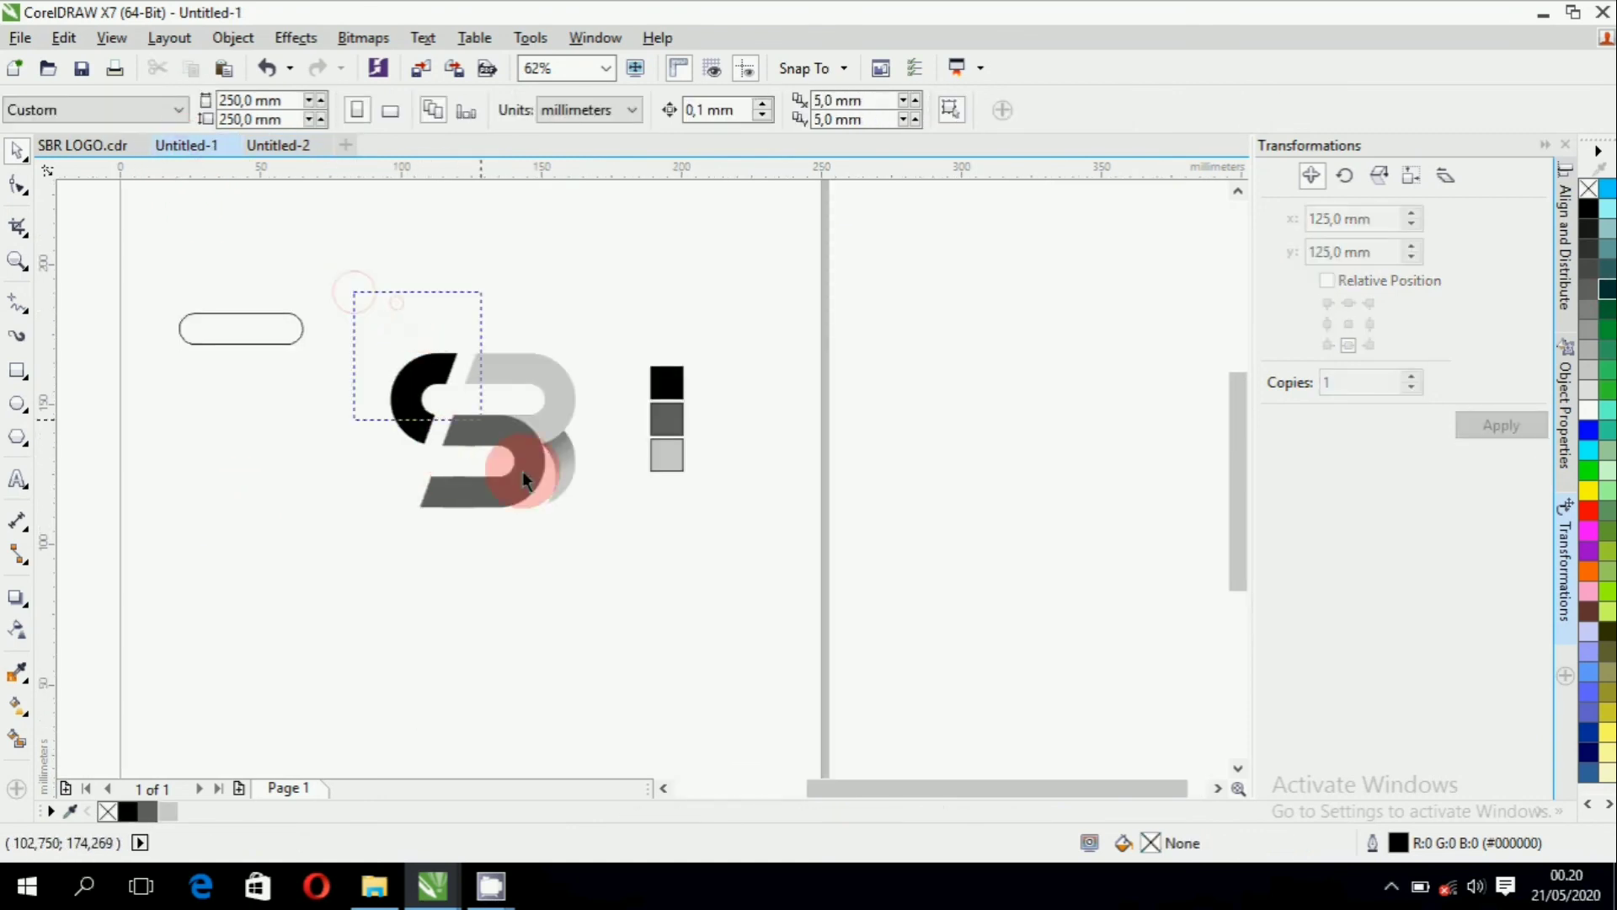
{"action": "left_click_drag", "start_coordinate": [522, 471], "coordinate": [600, 601]}
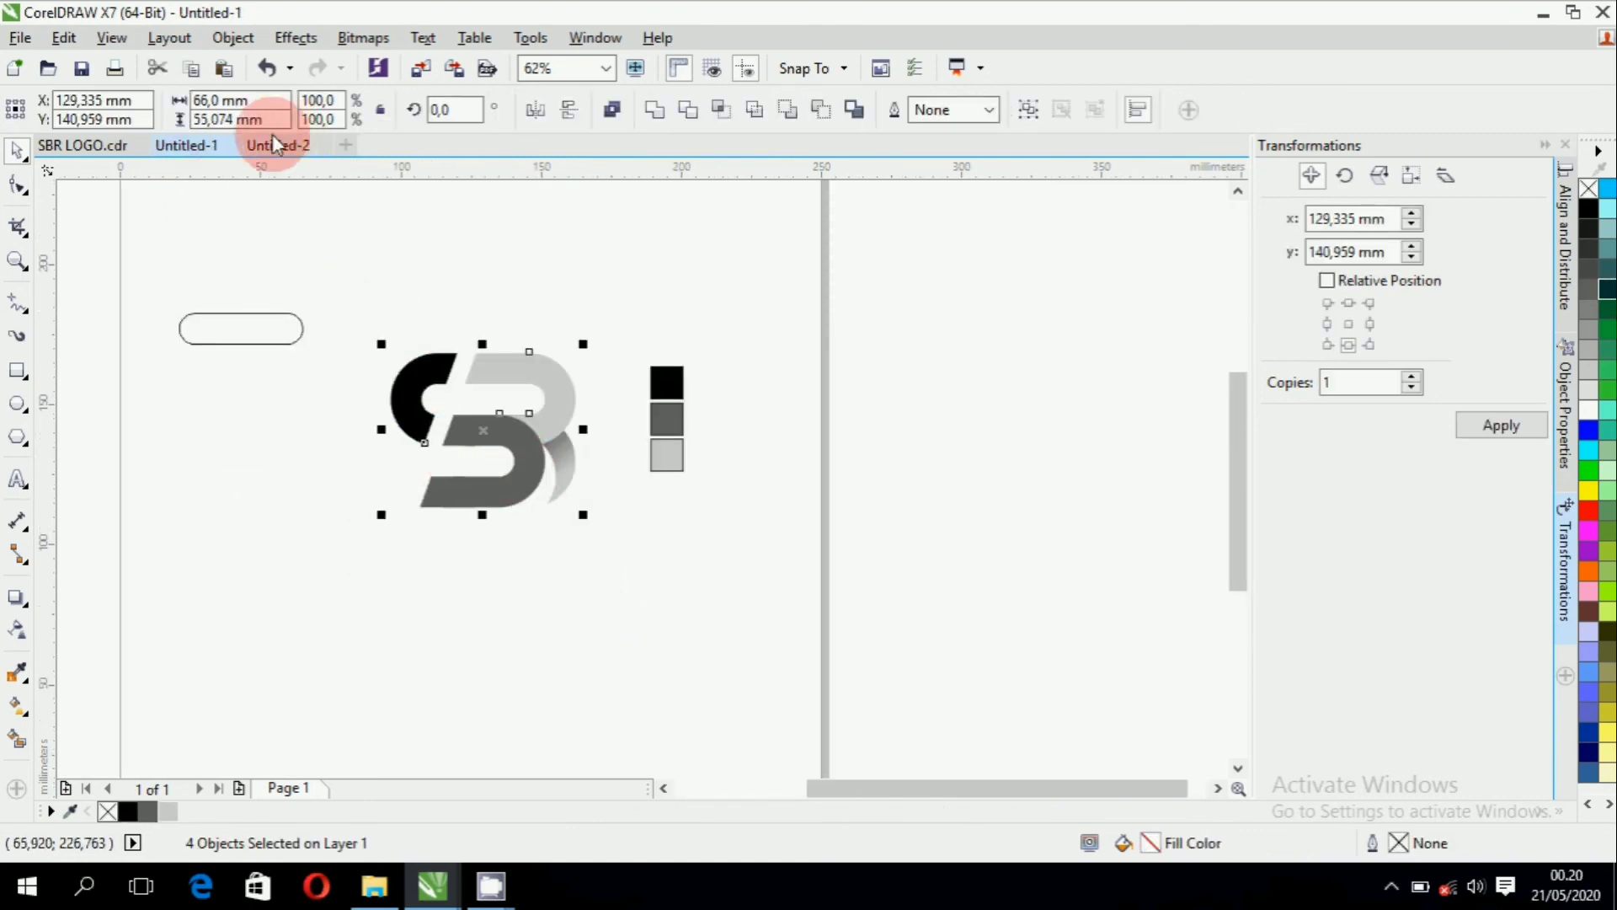
{"action": "left_click", "coordinate": [271, 145]}
{"action": "key", "text": "ctrl+v"}
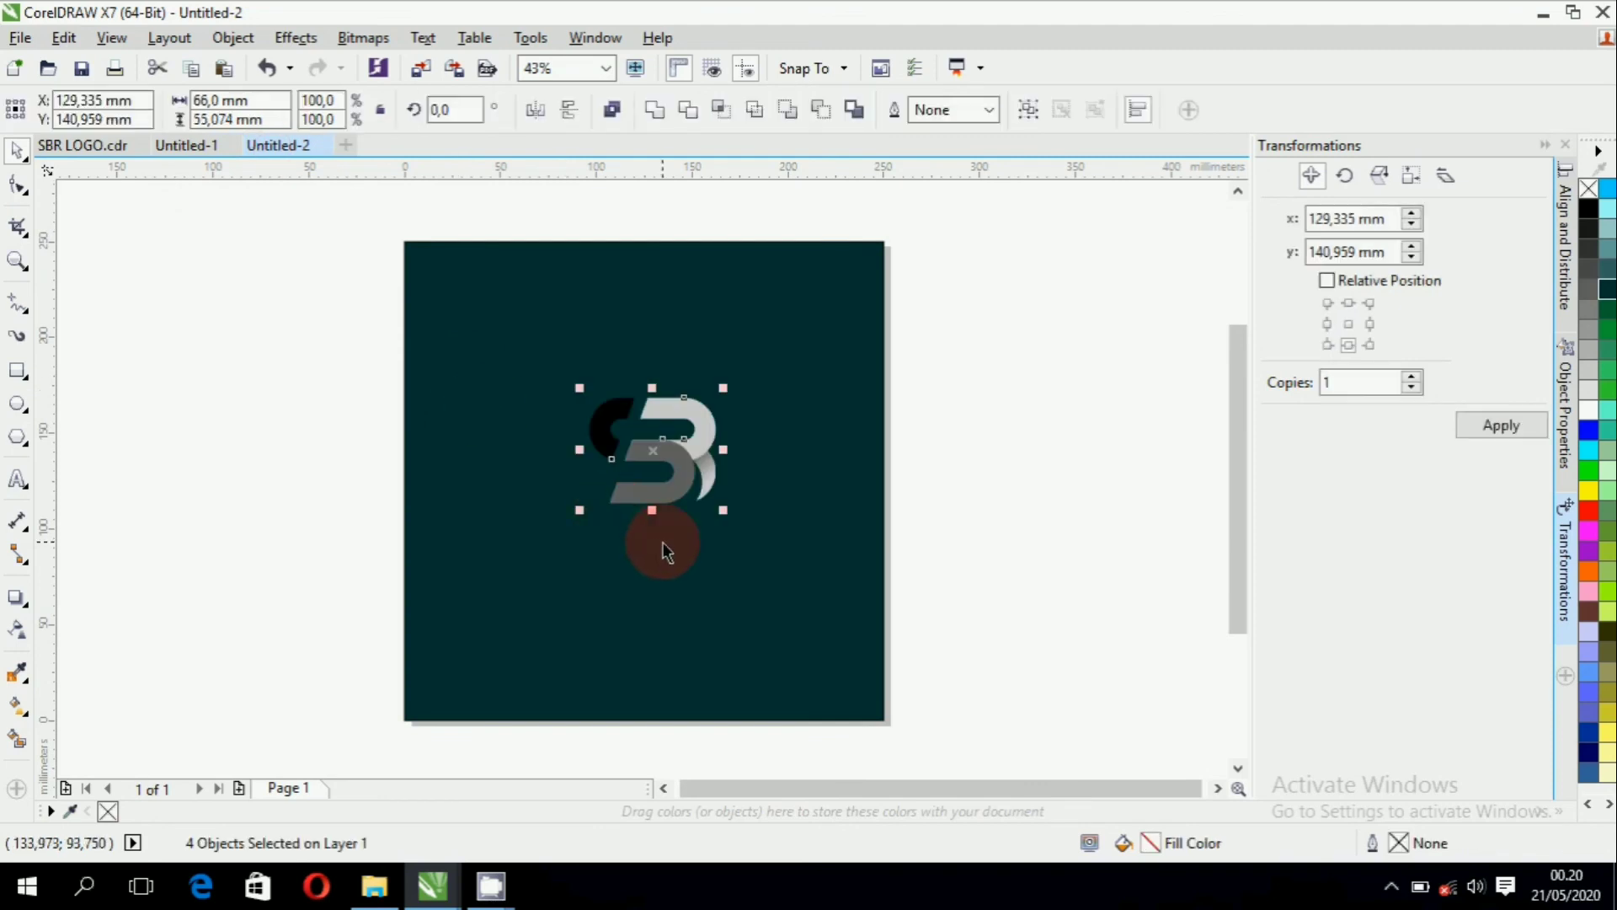
Group the pasted logo pieces and centre the group horizontally and vertically on the background rectangle.
{"action": "key", "text": "ctrl+g"}
{"action": "left_click", "coordinate": [684, 595], "text": "shift"}
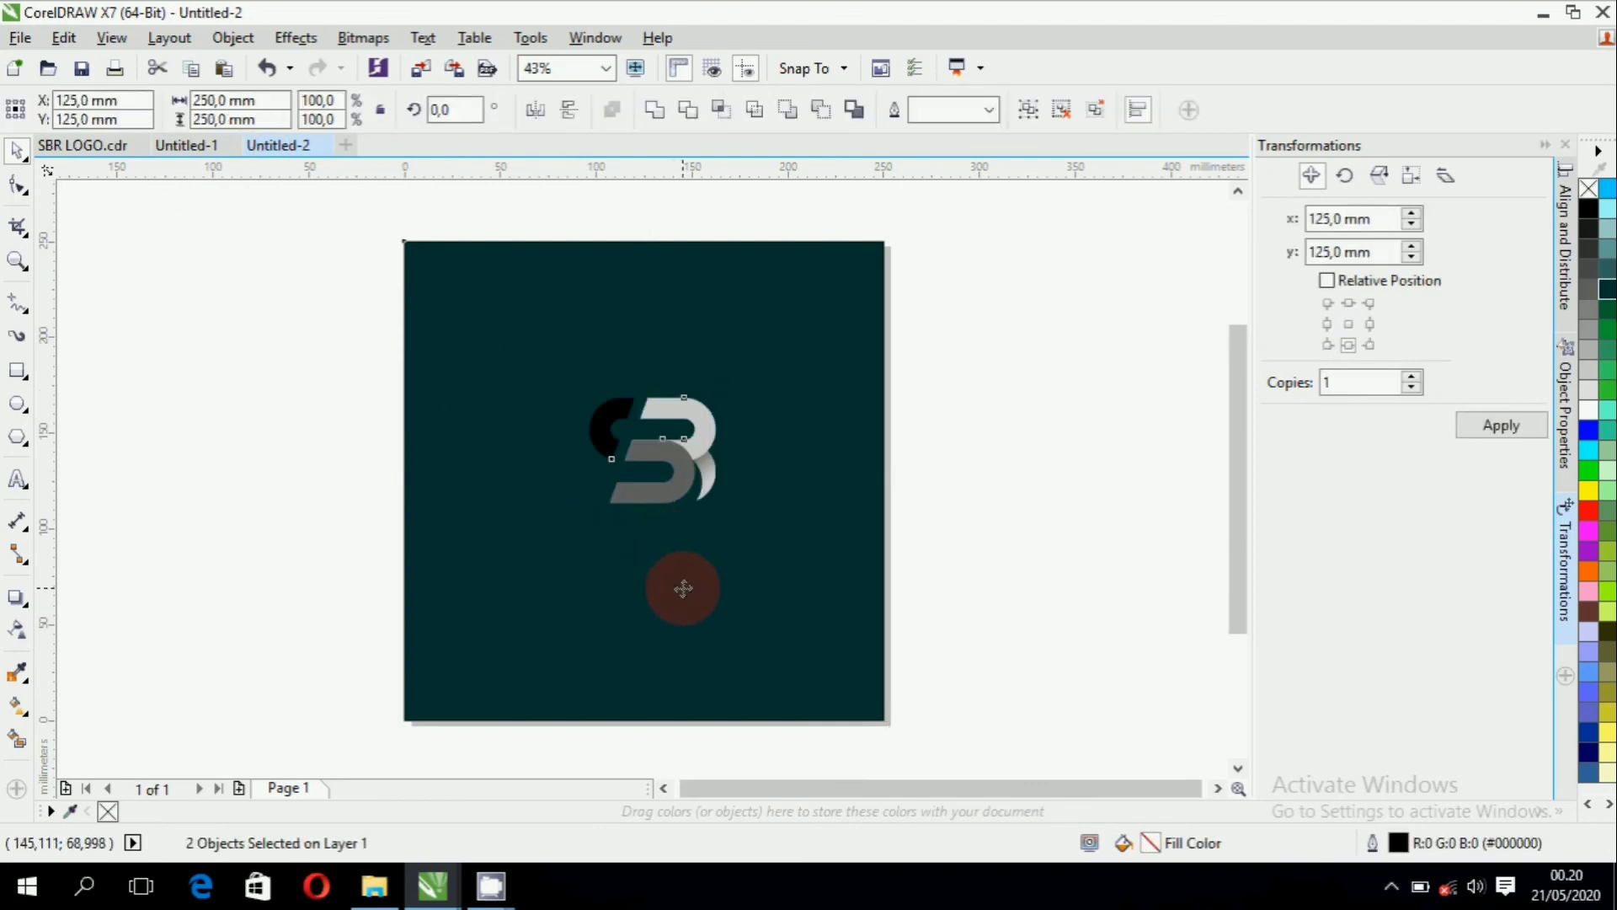
{"action": "key", "text": "c"}
{"action": "key", "text": "e"}
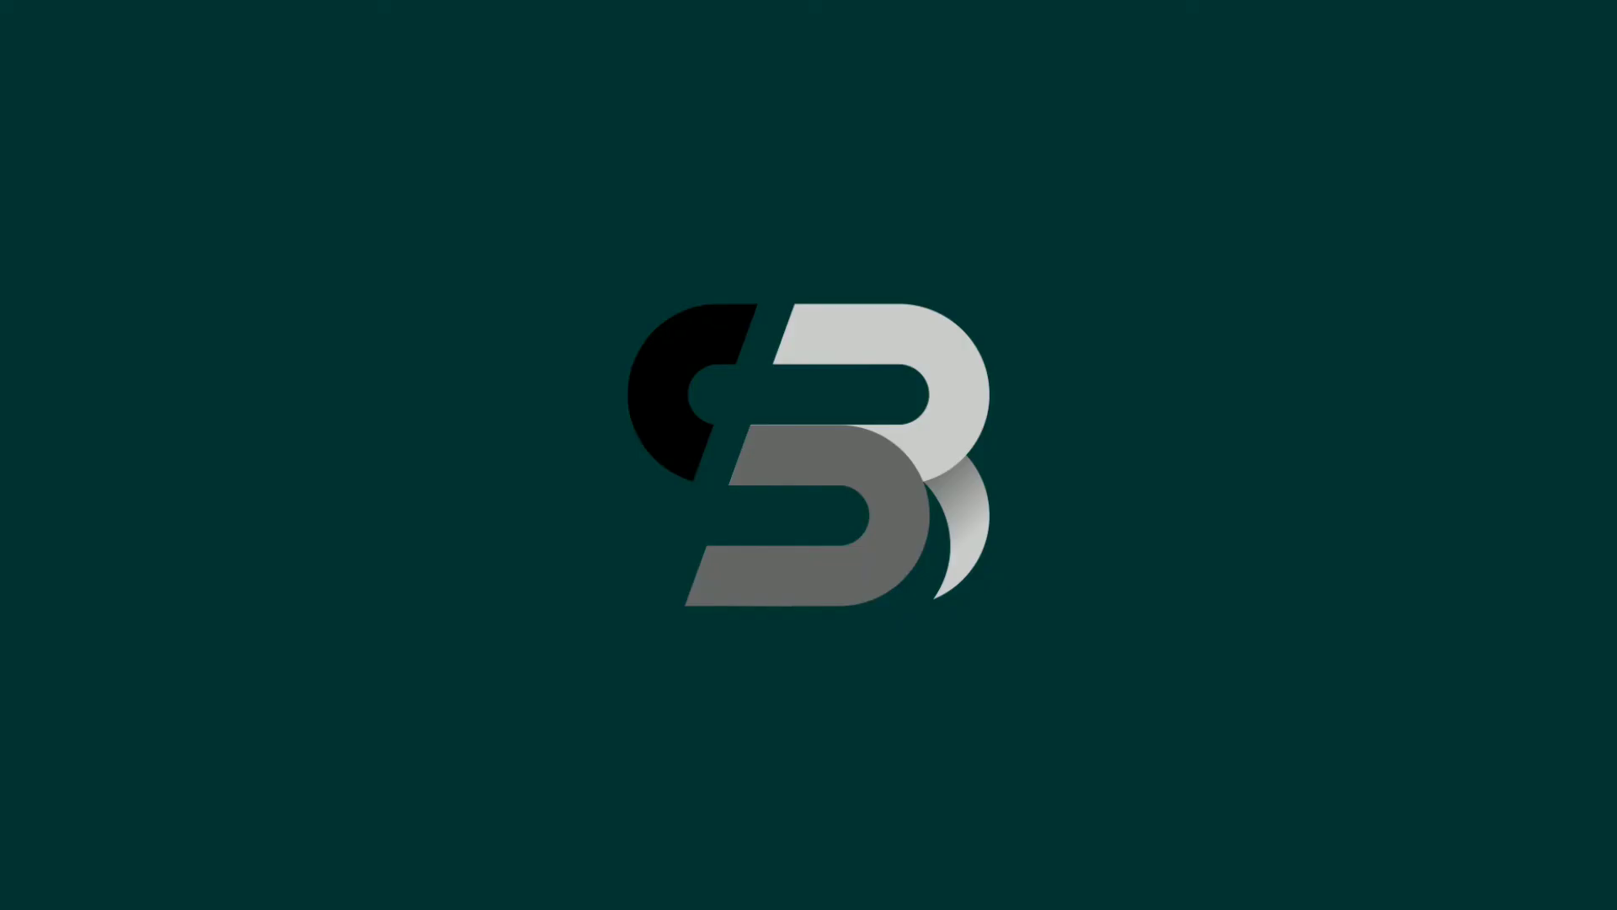